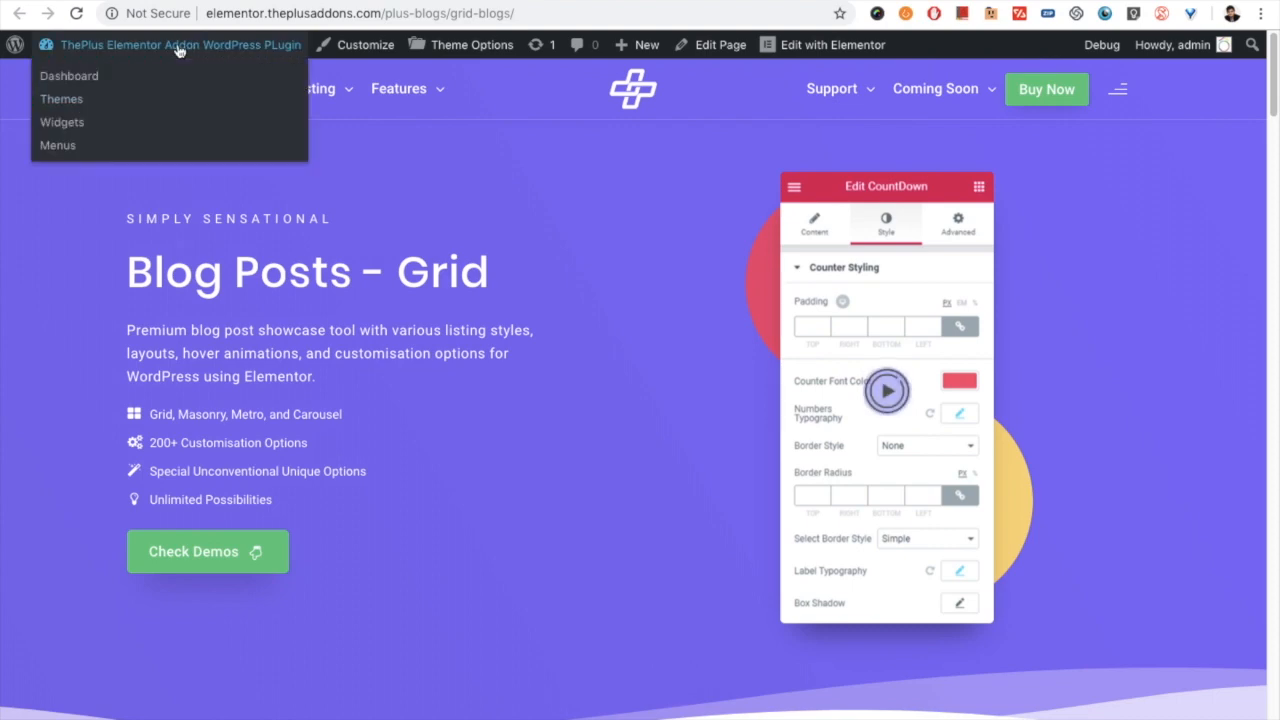
- Open the post "Nature Cheaper than Therapy" for editing from the site dashboard's list of all posts
{"action": "left_click", "coordinate": [68, 76]}
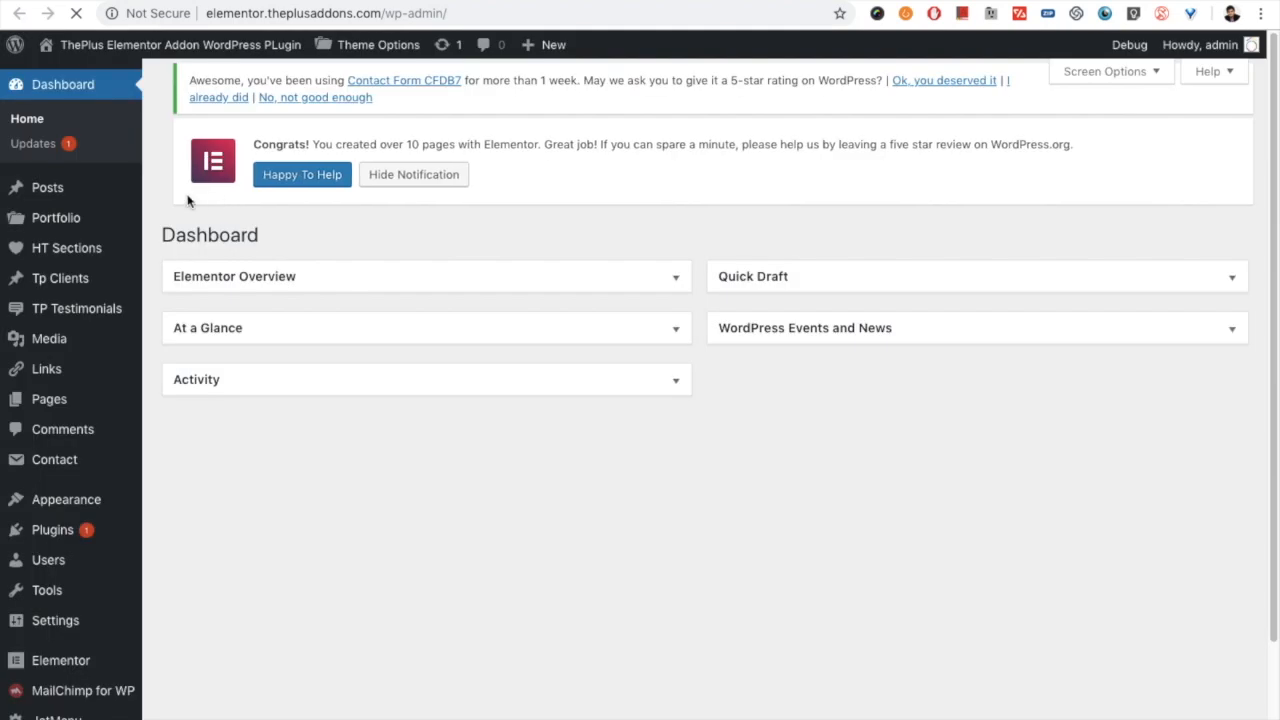
{"action": "mouse_move", "coordinate": [89, 191]}
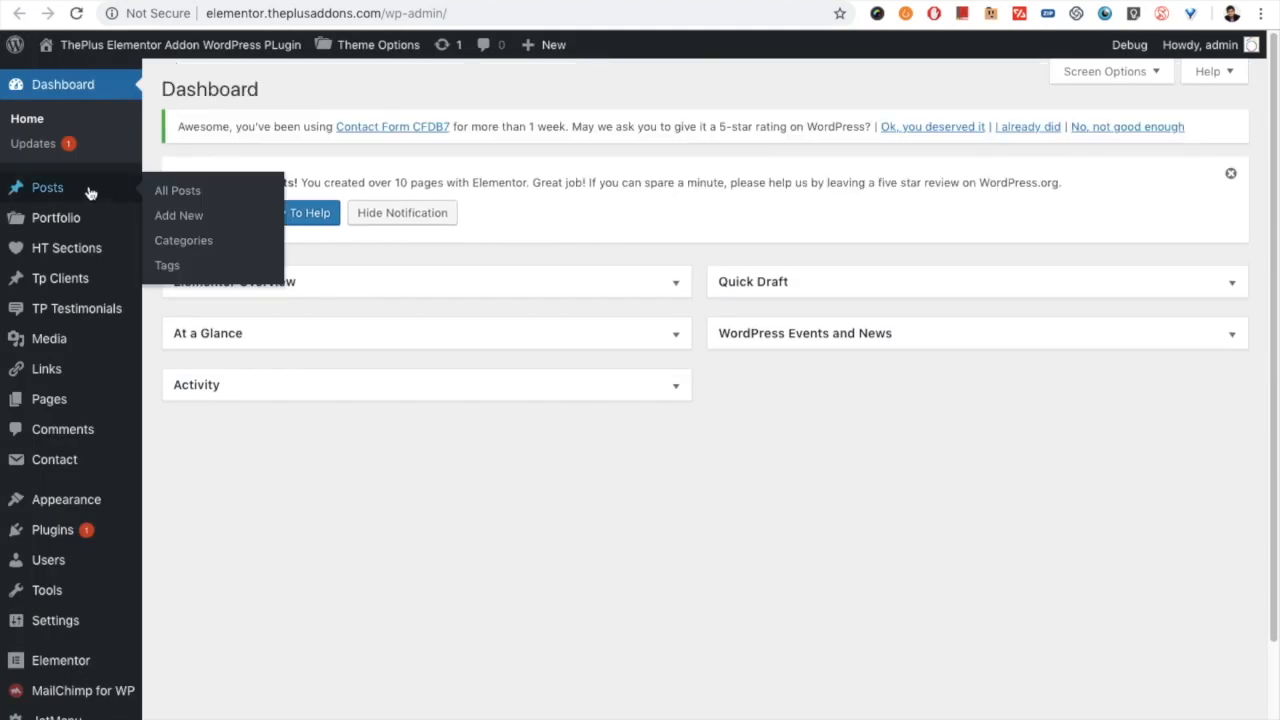
{"action": "left_click", "coordinate": [170, 192]}
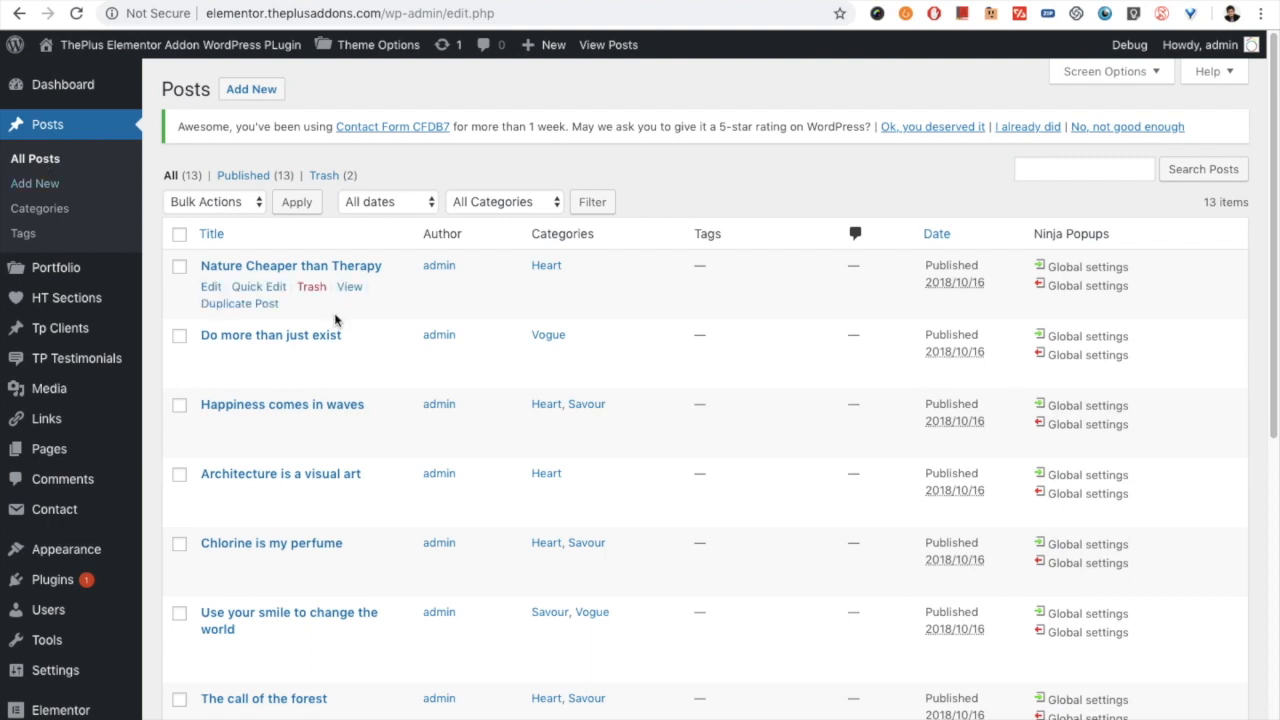
{"action": "scroll", "coordinate": [293, 298], "scroll_direction": "down", "scroll_amount": 1}
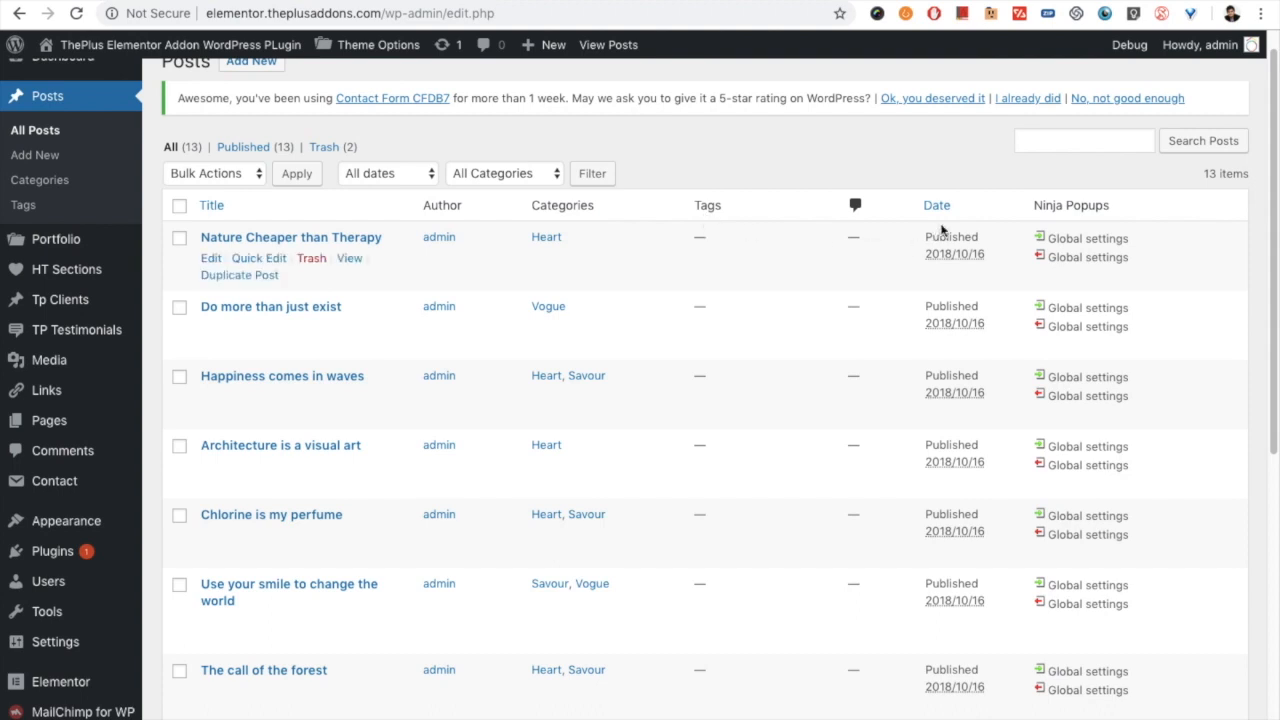
{"action": "left_click", "coordinate": [211, 258]}
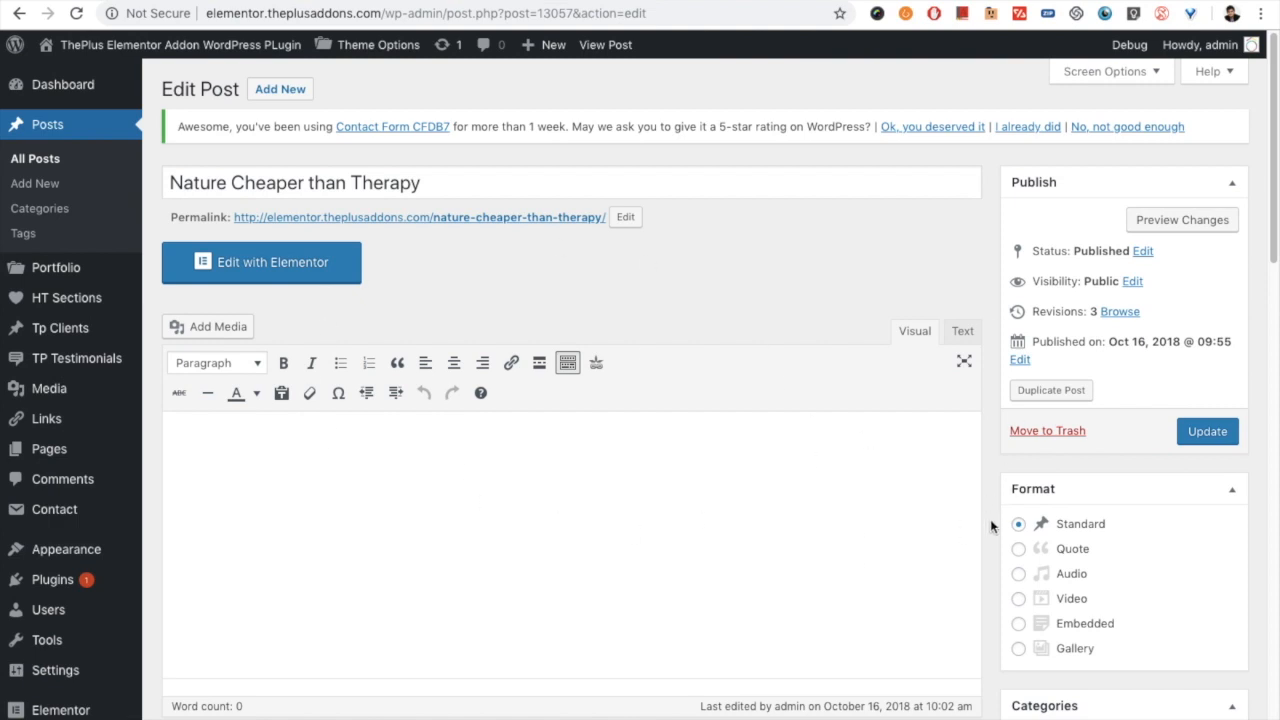
- Examine the post's format, category, tag, sidebar, featured image and title settings, and return to the list of all posts
{"action": "scroll", "coordinate": [1020, 550], "scroll_direction": "down", "scroll_amount": 3}
{"action": "scroll", "coordinate": [1060, 540], "scroll_direction": "down", "scroll_amount": 1}
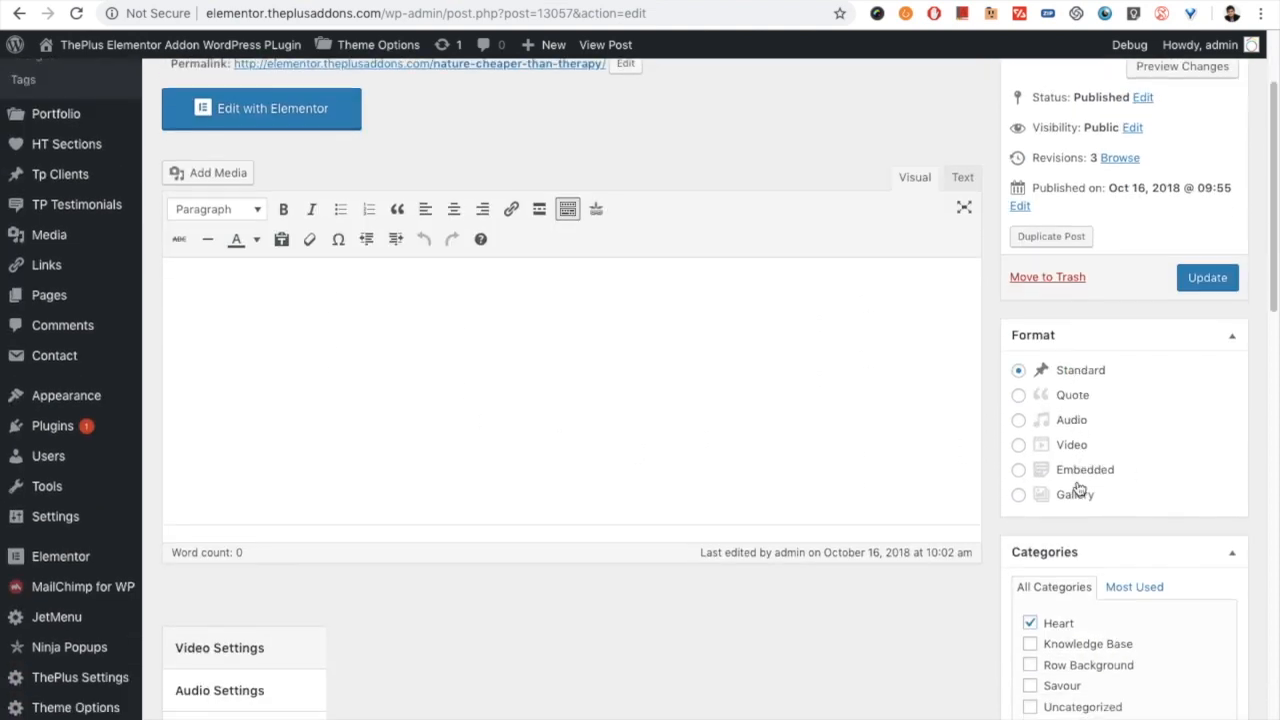
{"action": "scroll", "coordinate": [1029, 420], "scroll_direction": "up", "scroll_amount": 1}
{"action": "scroll", "coordinate": [1045, 520], "scroll_direction": "down", "scroll_amount": 2}
{"action": "scroll", "coordinate": [1053, 558], "scroll_direction": "down", "scroll_amount": 5}
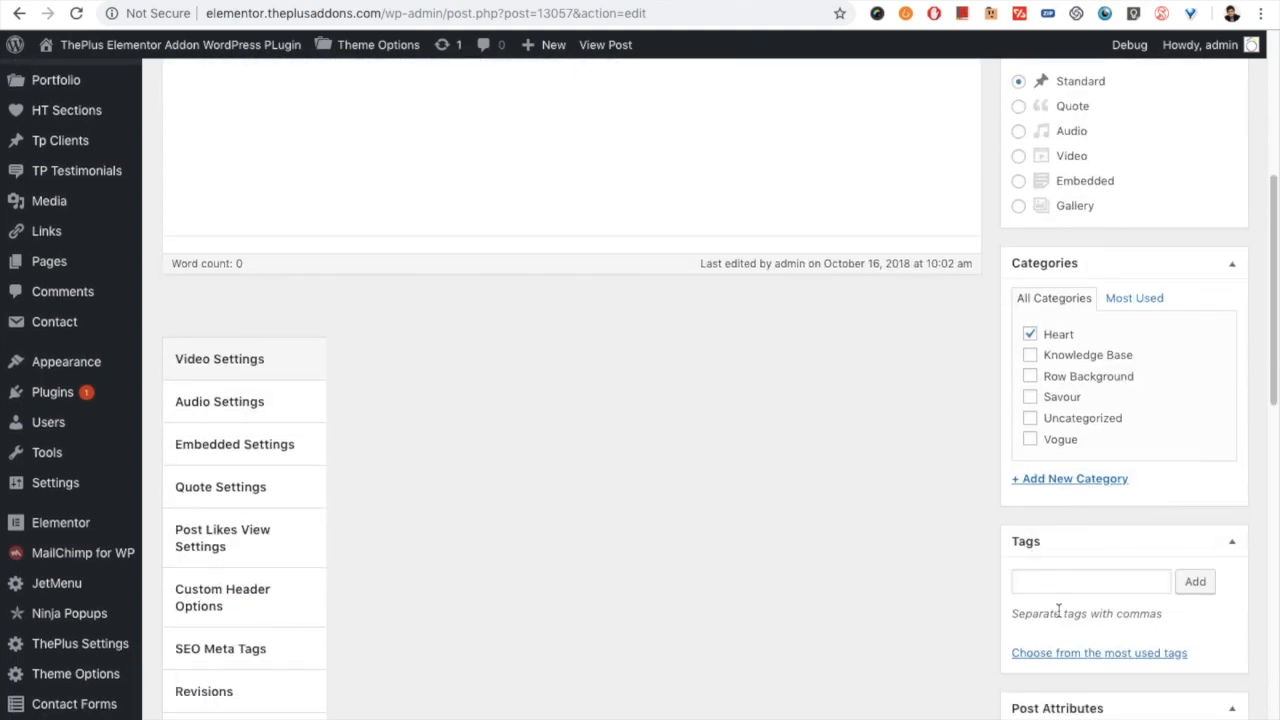
{"action": "scroll", "coordinate": [1040, 570], "scroll_direction": "down", "scroll_amount": 2}
{"action": "scroll", "coordinate": [1077, 645], "scroll_direction": "down", "scroll_amount": 5}
{"action": "scroll", "coordinate": [1077, 640], "scroll_direction": "down", "scroll_amount": 5}
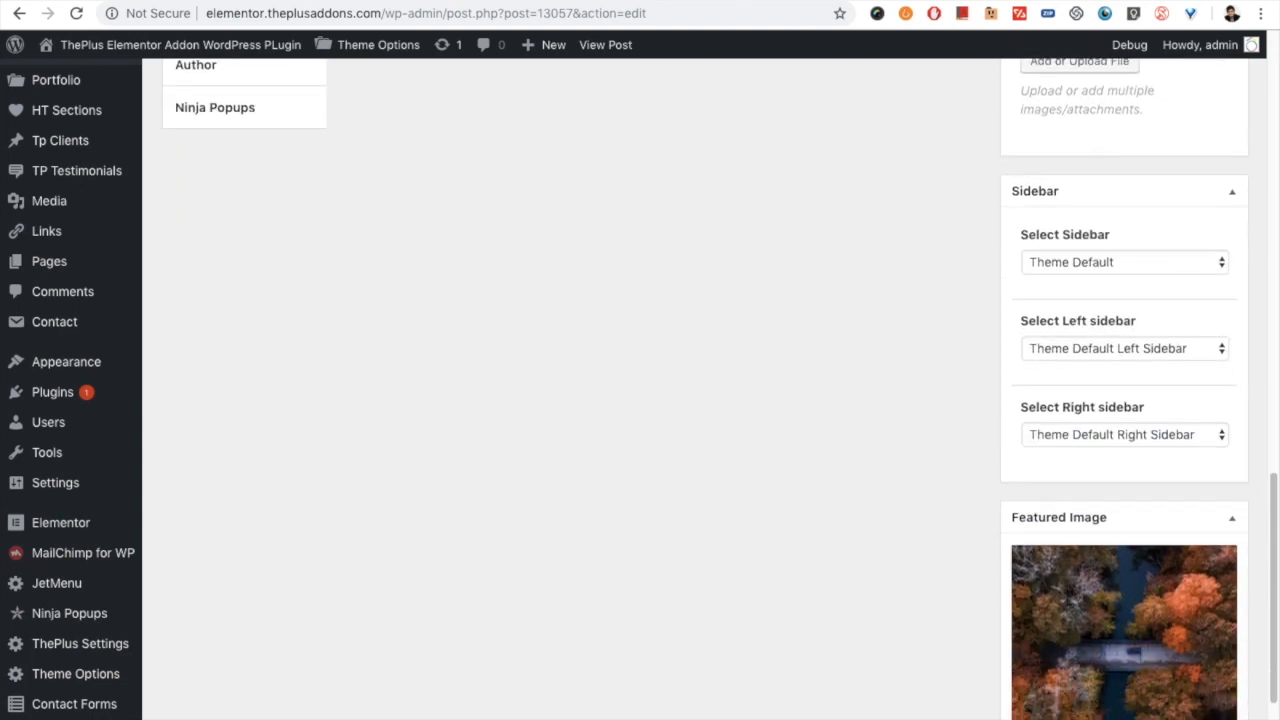
{"action": "scroll", "coordinate": [1151, 691], "scroll_direction": "down", "scroll_amount": 2}
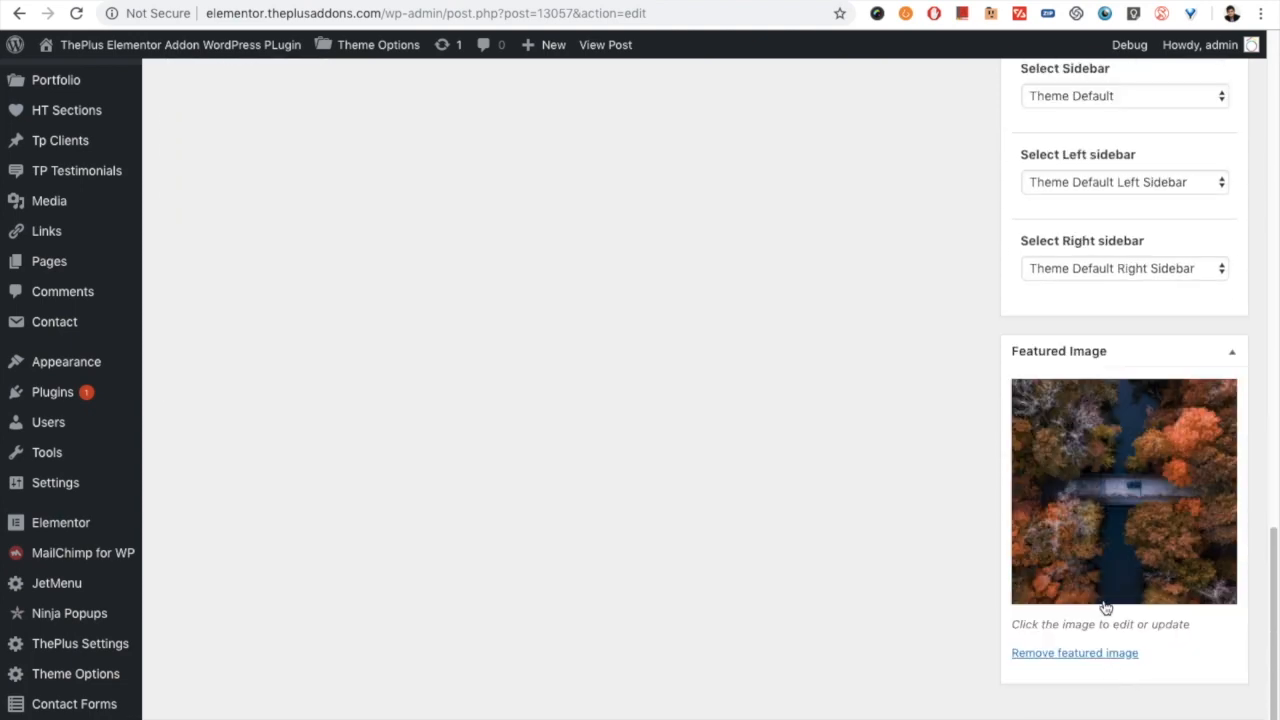
{"action": "scroll", "coordinate": [1099, 615], "scroll_direction": "up", "scroll_amount": 10}
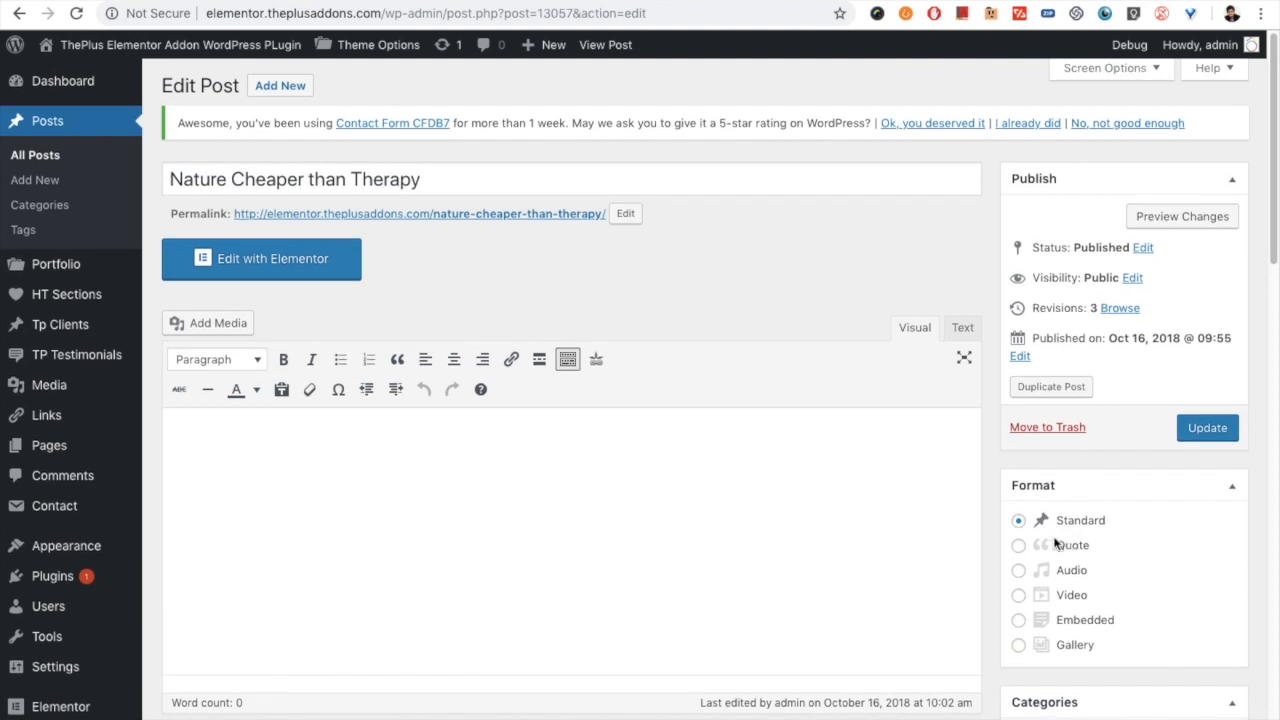
{"action": "triple_click", "coordinate": [240, 179]}
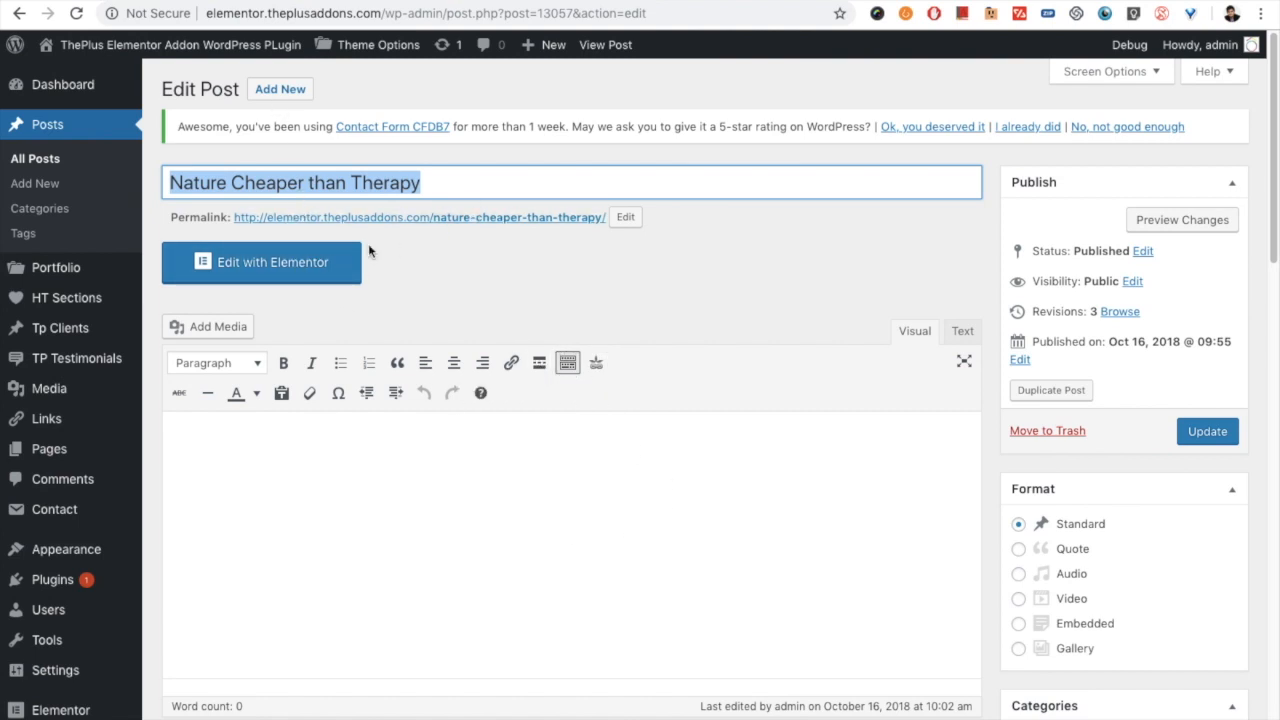
{"action": "left_click", "coordinate": [36, 158]}
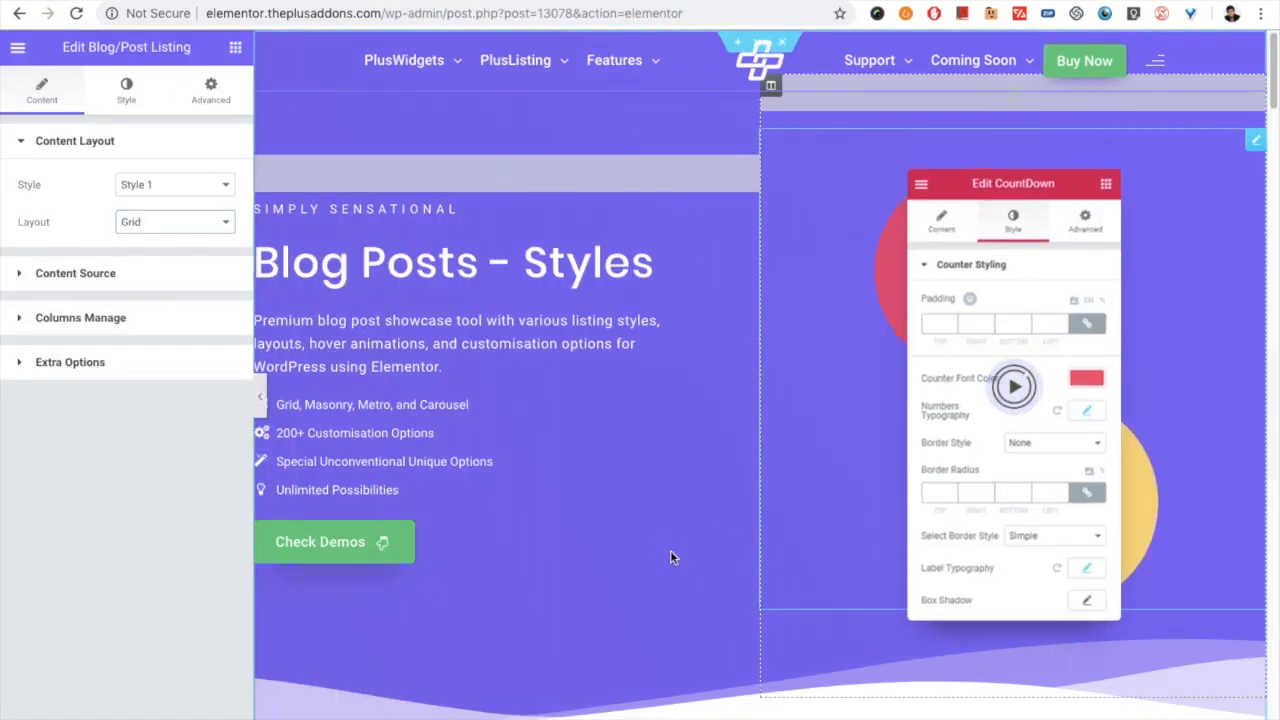
- Open the Blog/Post Listing widget beneath the "Style 1" heading for editing
{"action": "scroll", "coordinate": [648, 548], "scroll_direction": "down", "scroll_amount": 7}
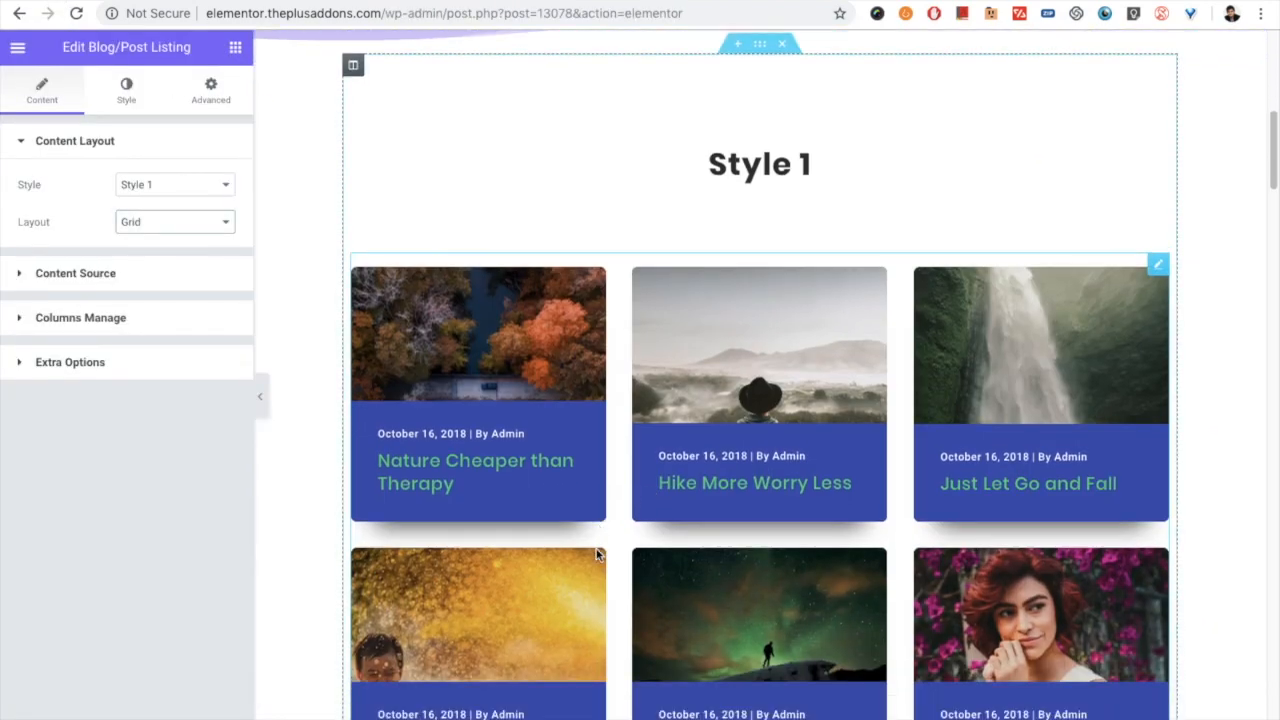
{"action": "scroll", "coordinate": [590, 540], "scroll_direction": "down", "scroll_amount": 1}
{"action": "scroll", "coordinate": [486, 286], "scroll_direction": "up", "scroll_amount": 1}
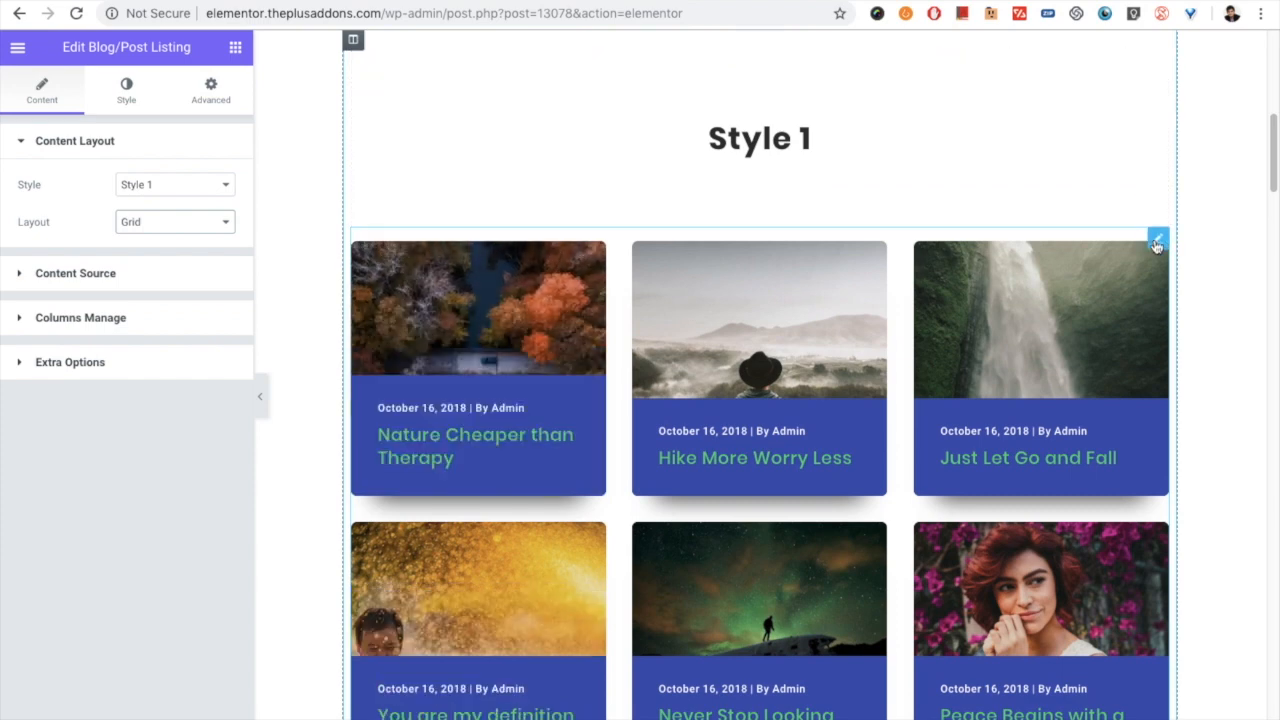
{"action": "left_click", "coordinate": [1157, 243]}
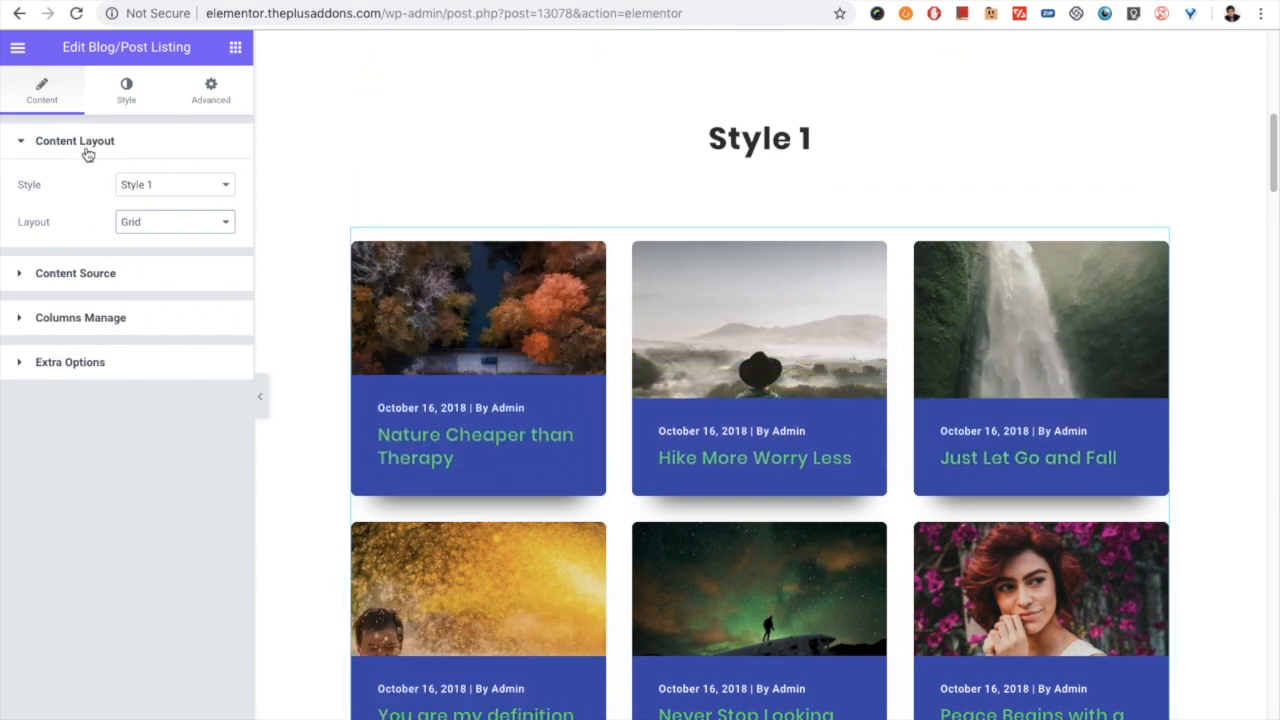
- Review the Style and Layout options available for the post listing, leaving Style 1 and Grid selected
{"action": "left_click", "coordinate": [160, 186]}
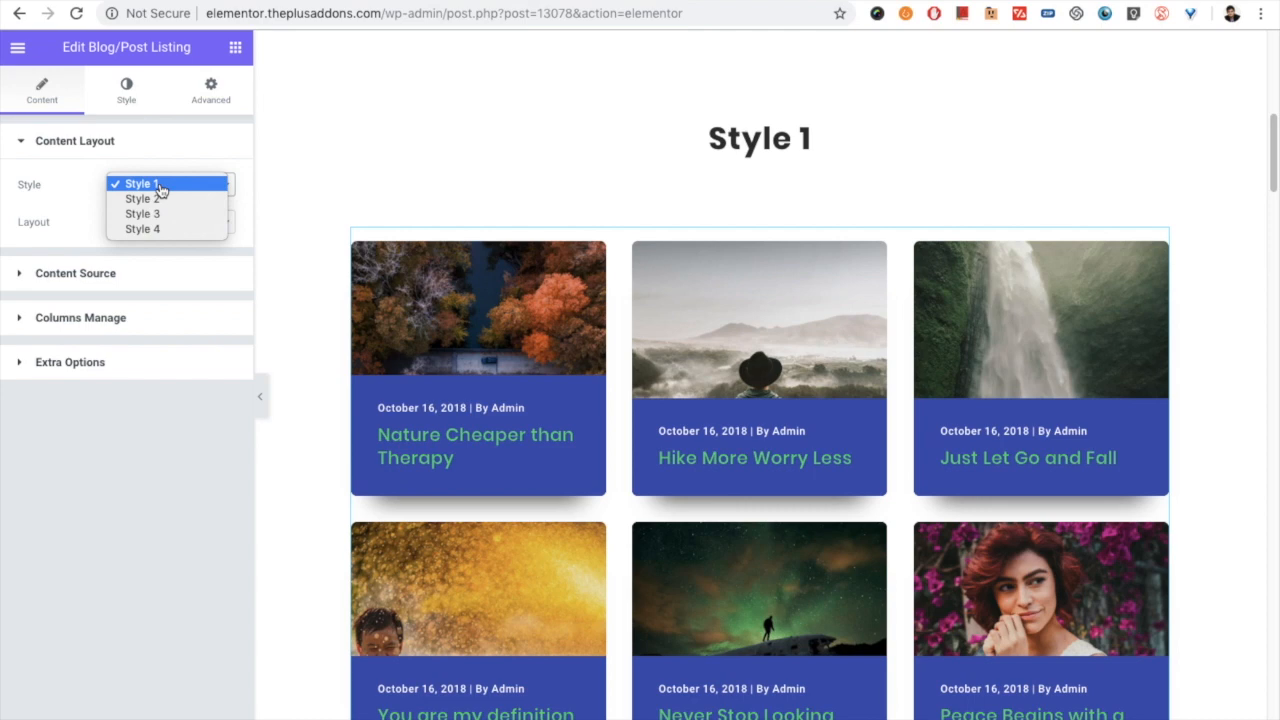
{"action": "left_click", "coordinate": [160, 186]}
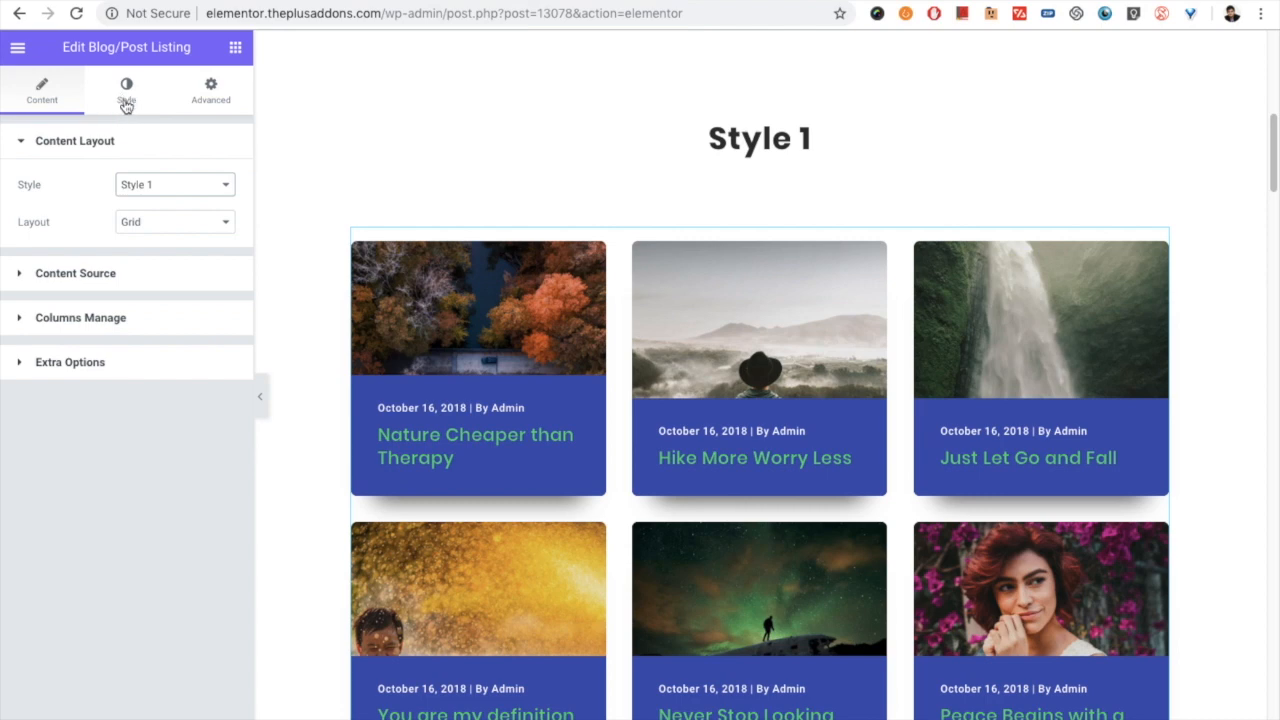
{"action": "left_click", "coordinate": [145, 187]}
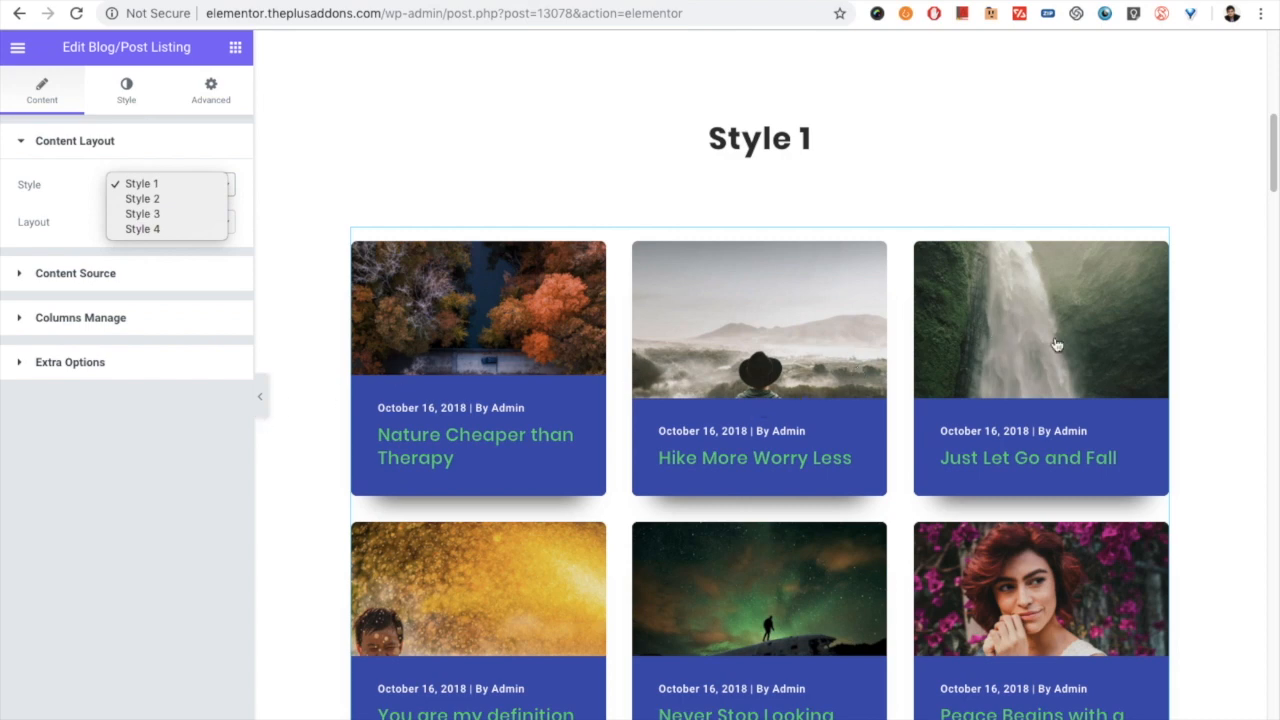
{"action": "left_click", "coordinate": [1242, 240]}
{"action": "mouse_move", "coordinate": [1272, 172]}
{"action": "left_mouse_down"}
{"action": "mouse_move", "coordinate": [1252, 403]}
{"action": "mouse_move", "coordinate": [1274, 594]}
{"action": "mouse_move", "coordinate": [1254, 171]}
{"action": "left_mouse_up"}
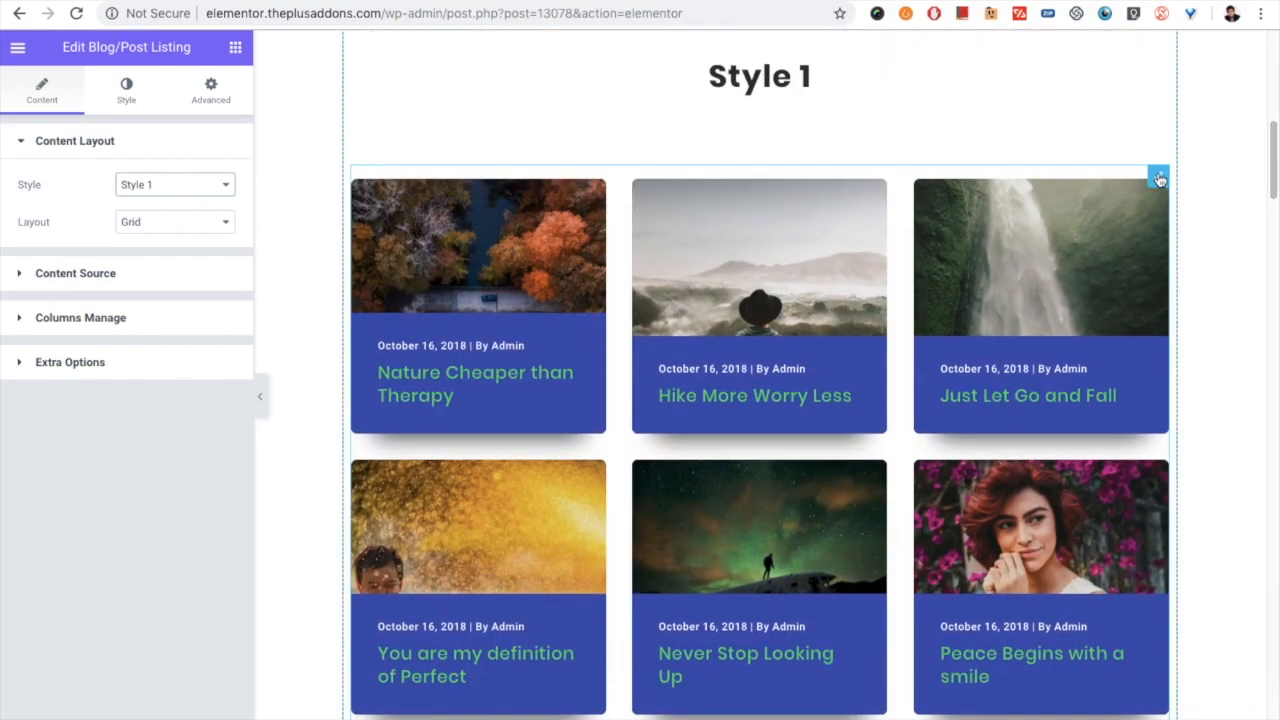
{"action": "left_click", "coordinate": [141, 229]}
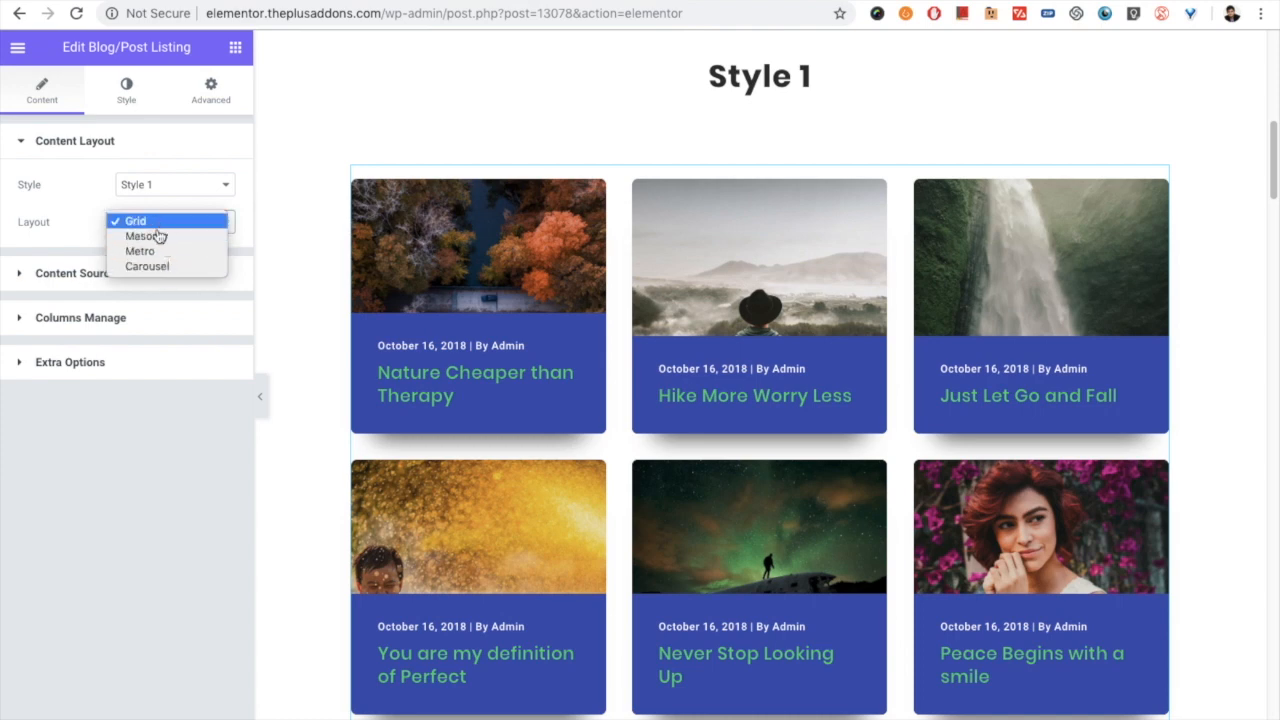
{"action": "left_click", "coordinate": [64, 222]}
- Limit the listing's content source to the Heart and Vogue categories
{"action": "left_click", "coordinate": [79, 270]}
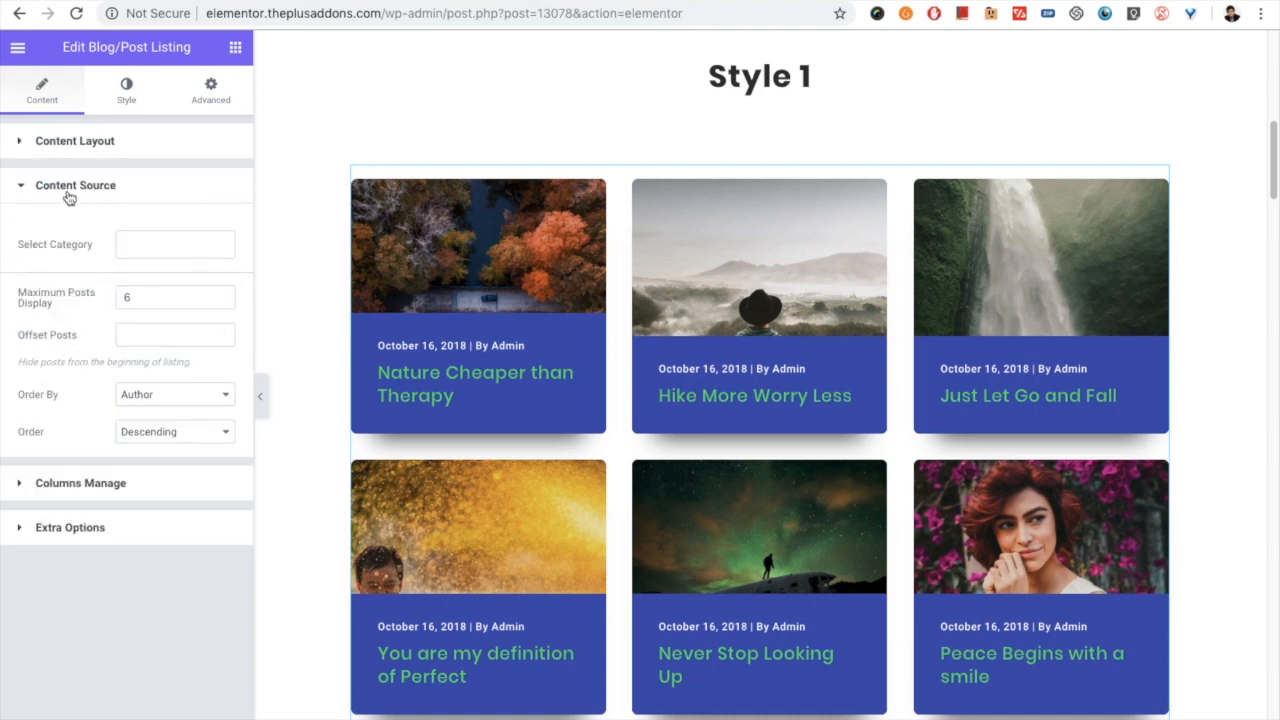
{"action": "left_click", "coordinate": [127, 246]}
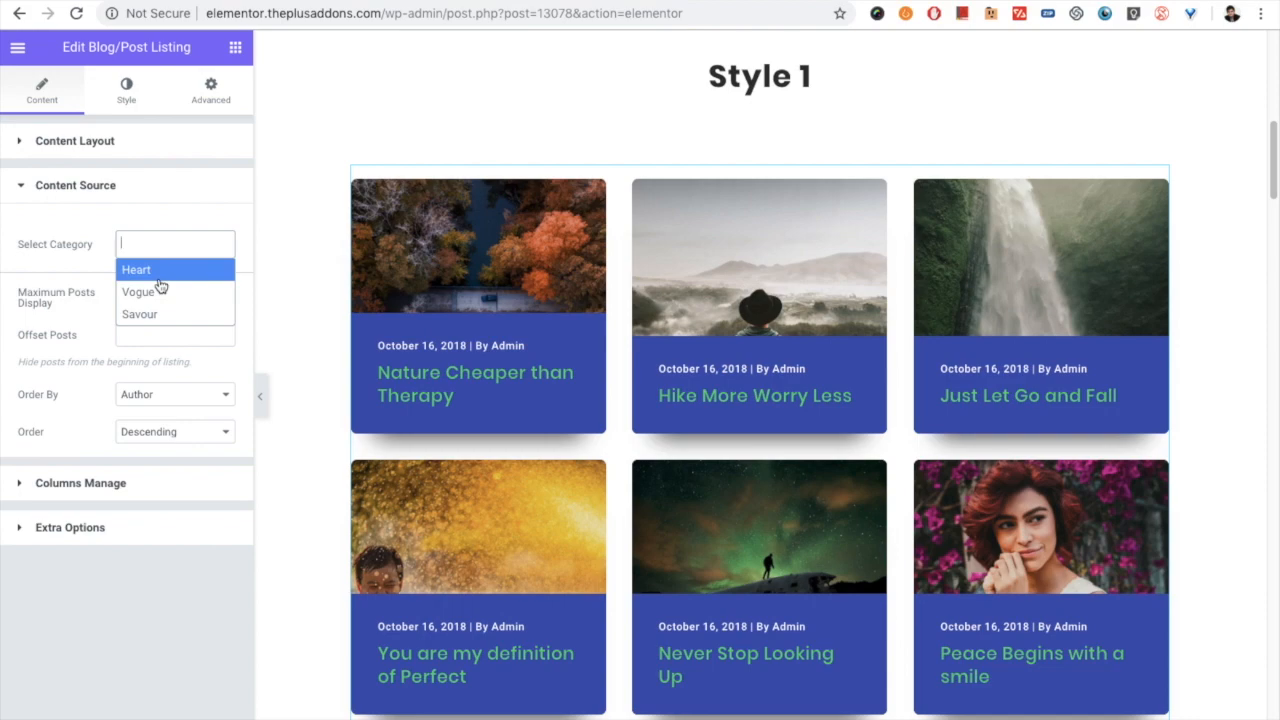
{"action": "left_click", "coordinate": [159, 279]}
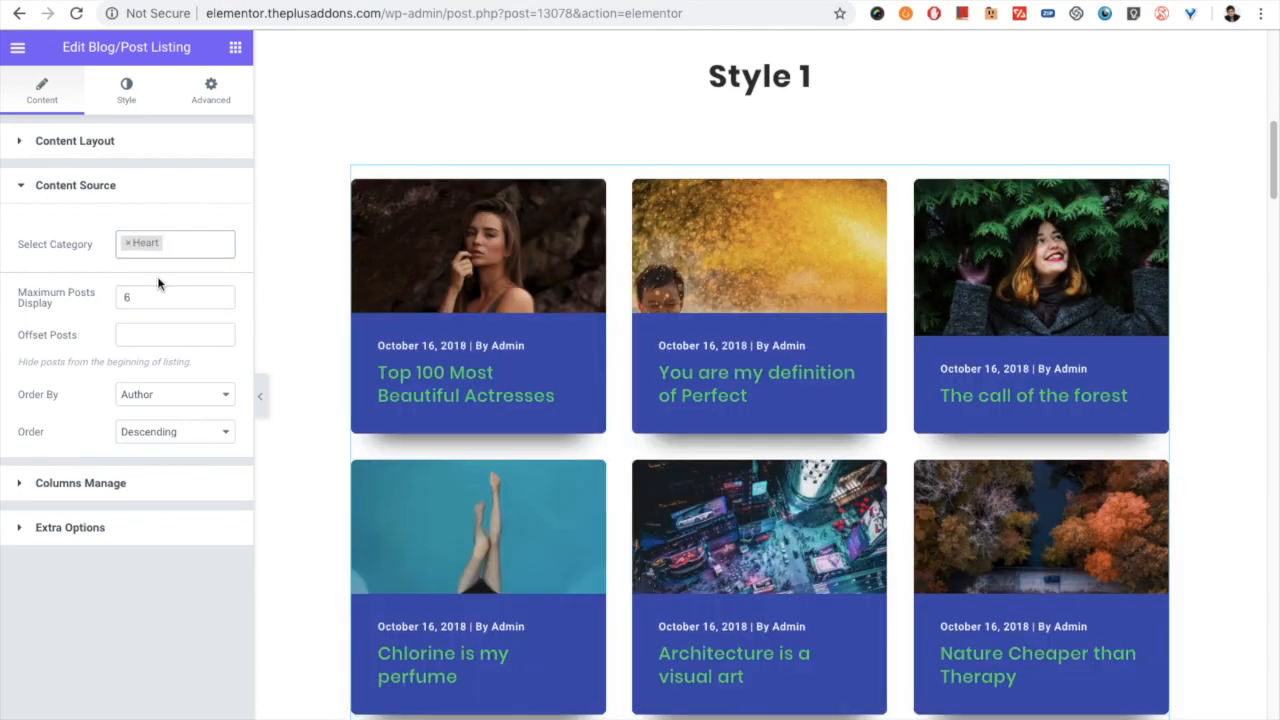
{"action": "left_click", "coordinate": [174, 244]}
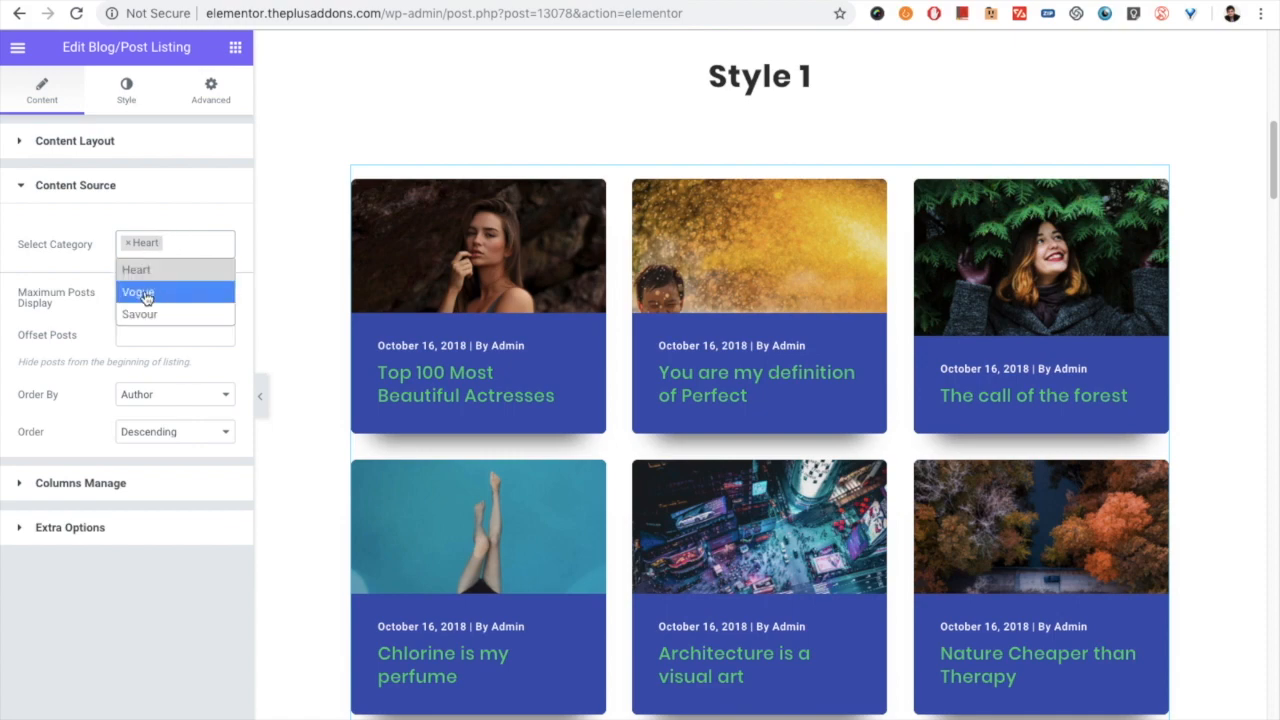
{"action": "left_click", "coordinate": [176, 286]}
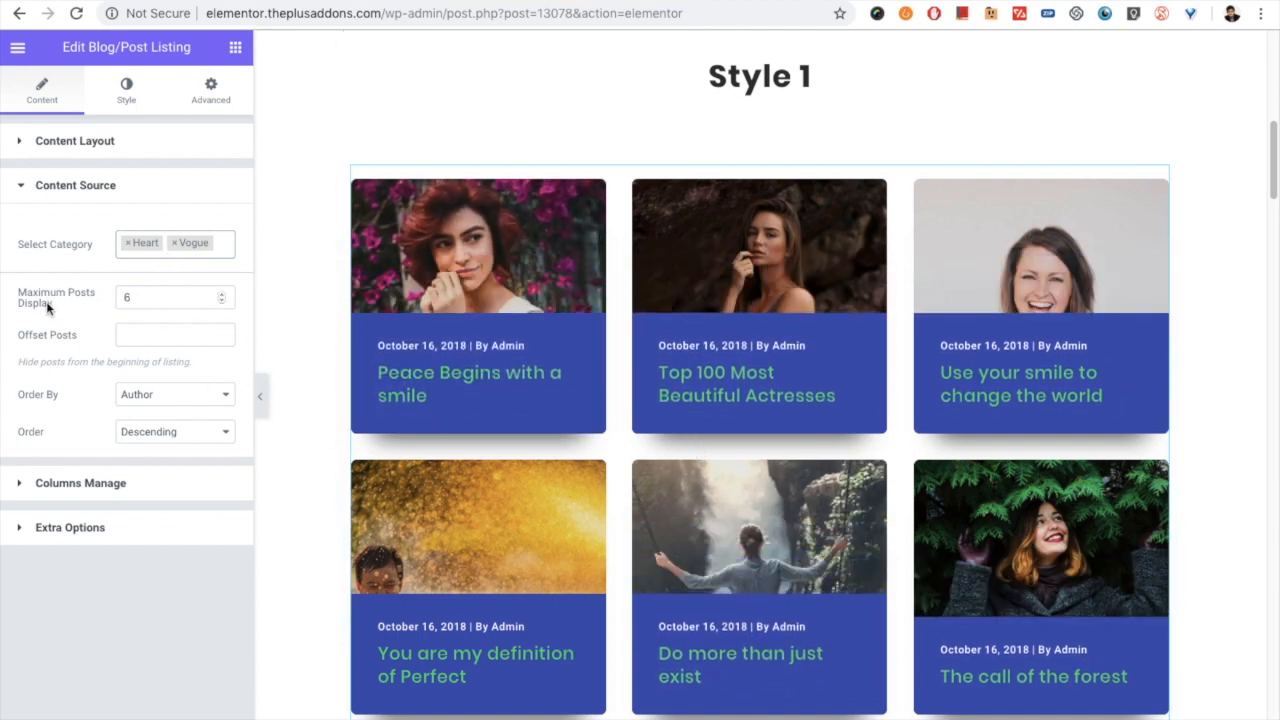
- Try post offsets of 1, 2 and 0 on the listing and clear the offset value
{"action": "left_click_drag", "start_coordinate": [130, 297], "coordinate": [118, 290]}
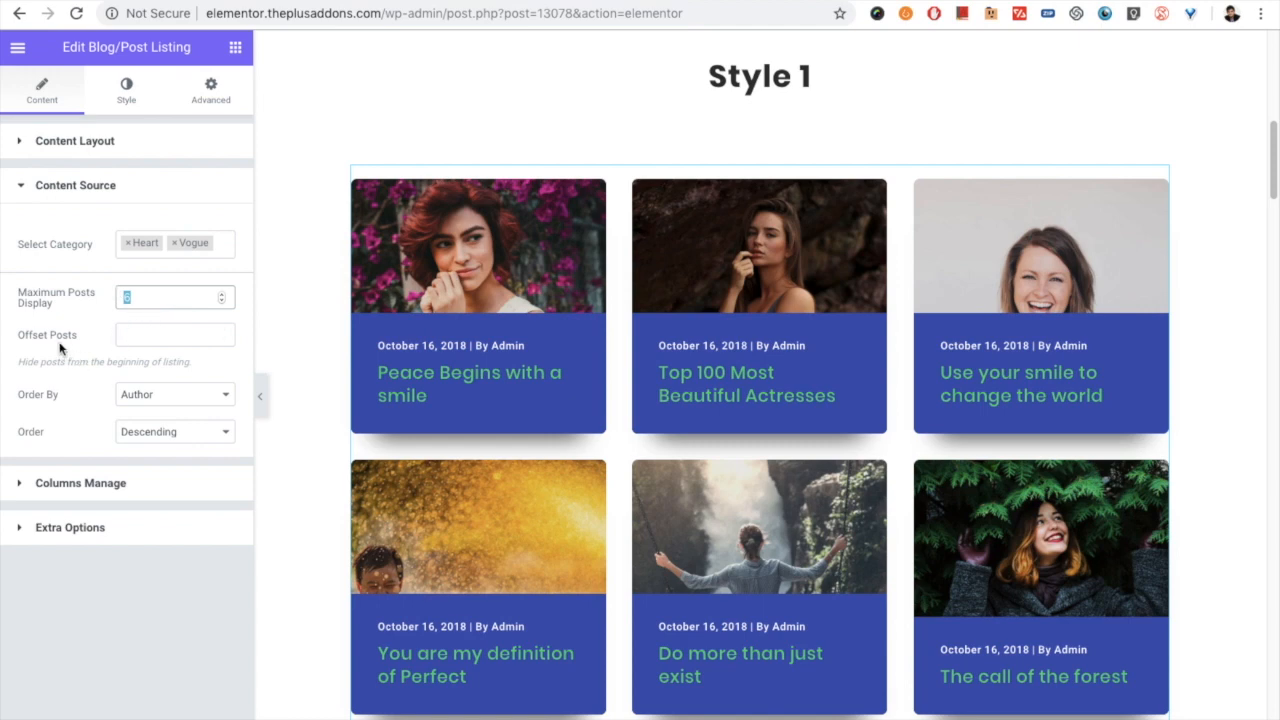
{"action": "left_click_drag", "start_coordinate": [76, 341], "coordinate": [8, 338]}
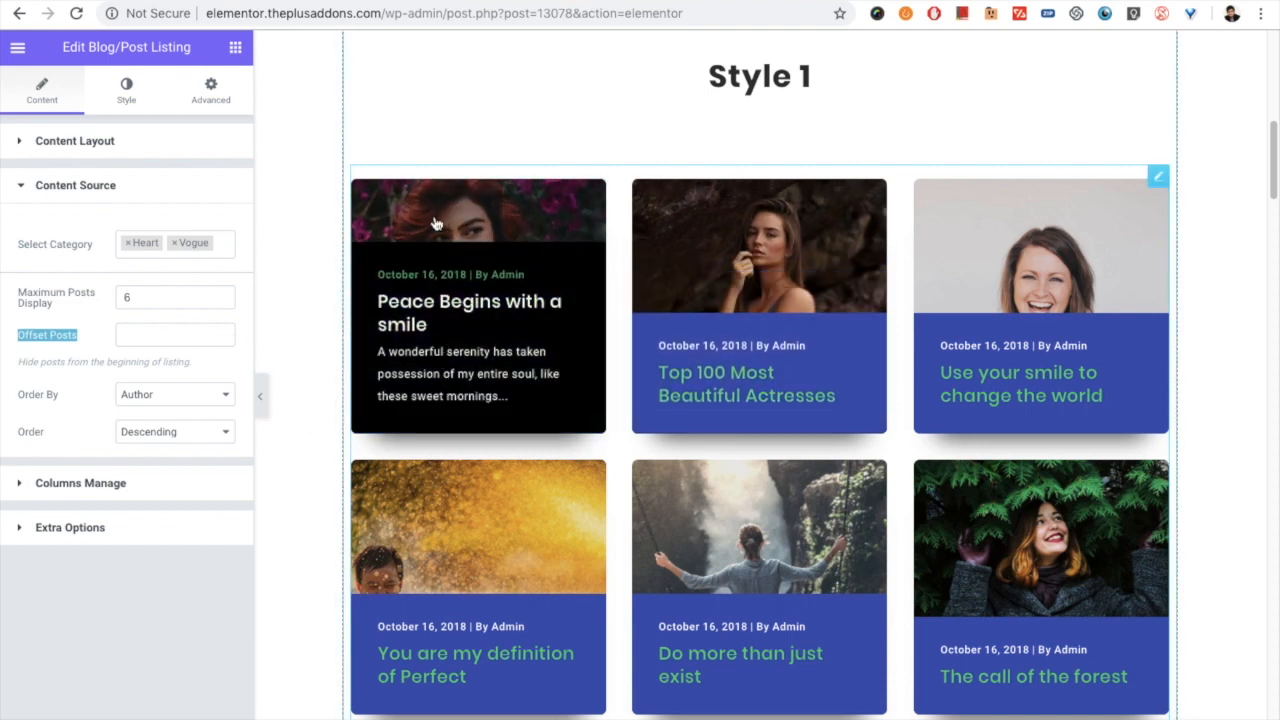
{"action": "left_click", "coordinate": [158, 337]}
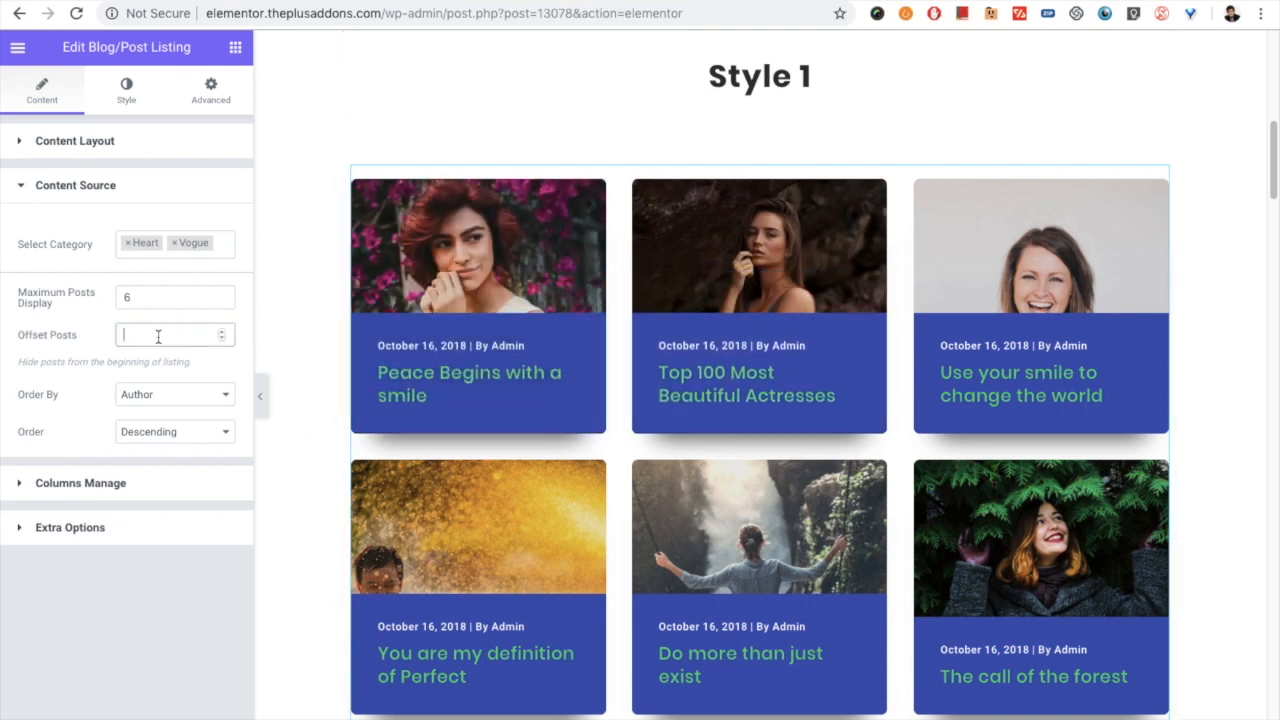
{"action": "type", "text": "1"}
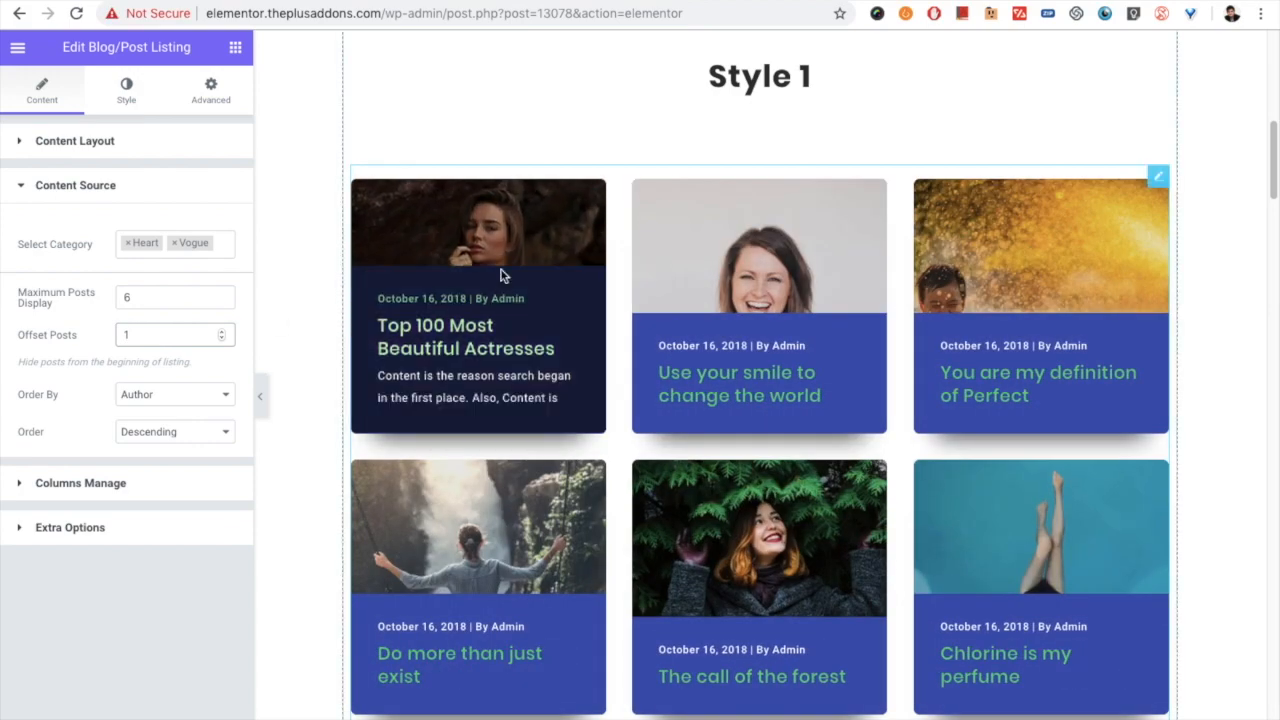
{"action": "left_click_drag", "start_coordinate": [147, 338], "coordinate": [112, 341]}
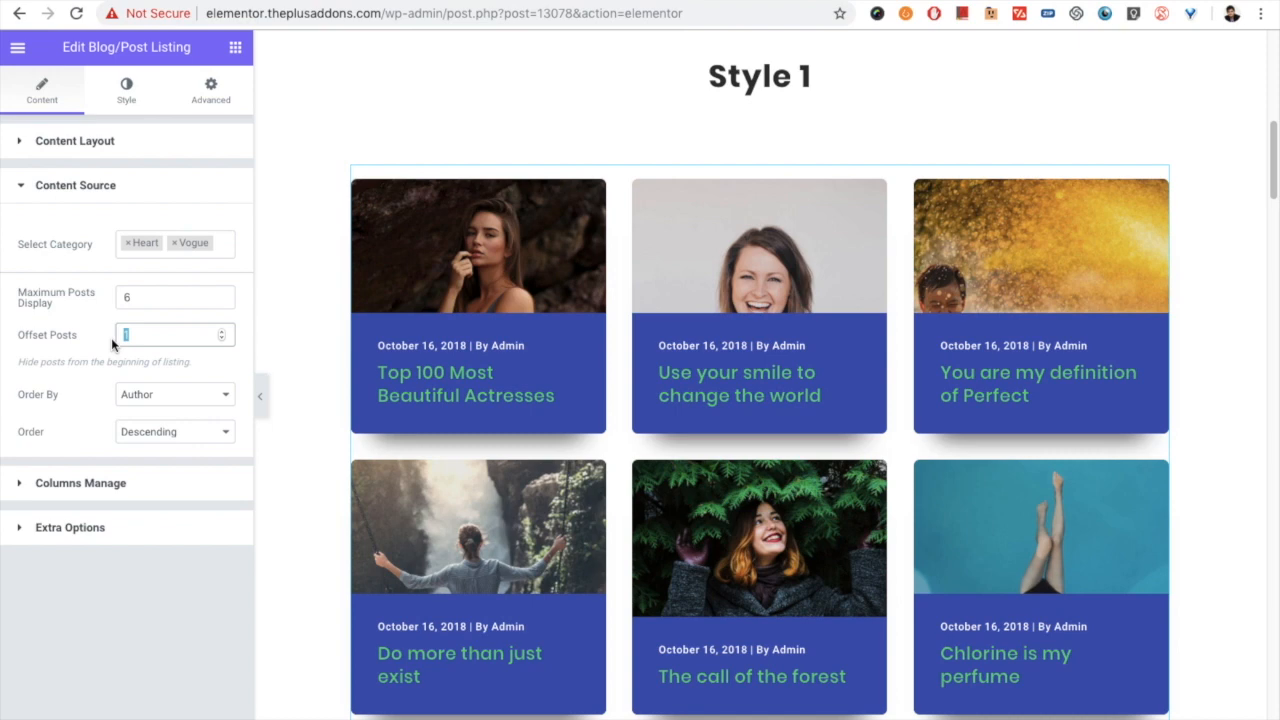
{"action": "type", "text": "2"}
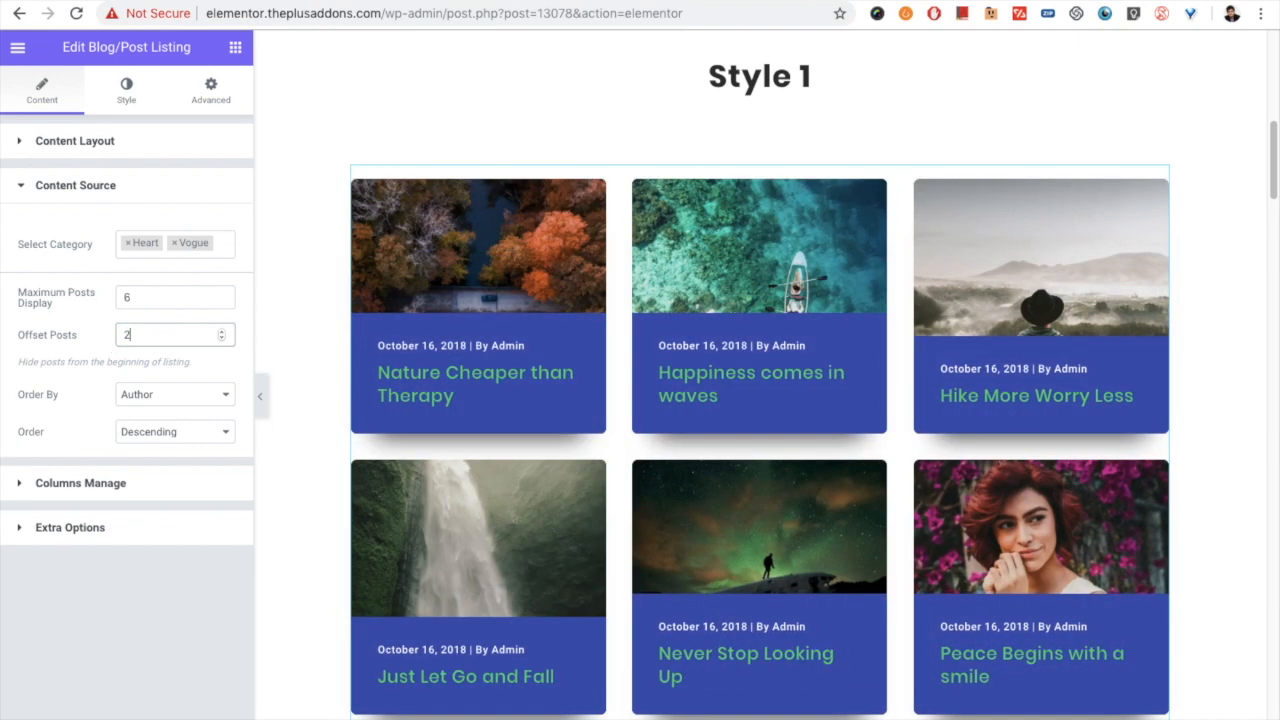
{"action": "left_click_drag", "start_coordinate": [130, 337], "coordinate": [123, 337]}
{"action": "type", "text": "0"}
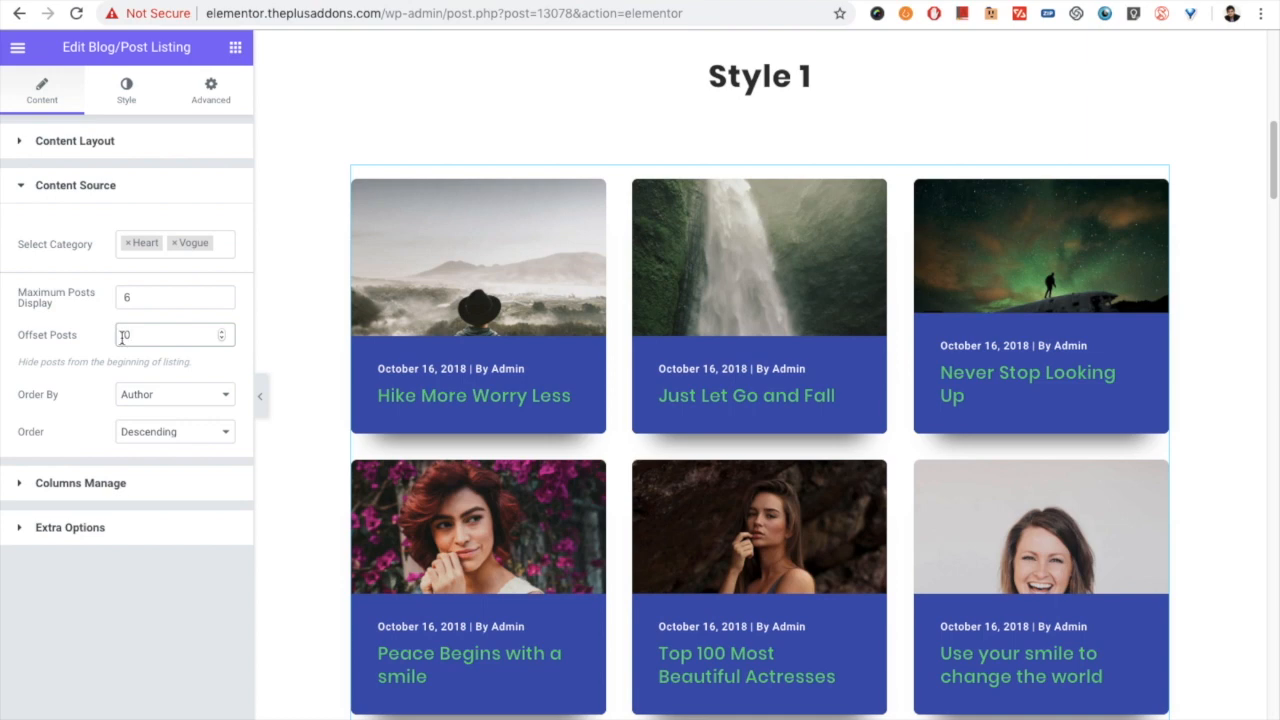
{"action": "key", "text": "BackSpace"}
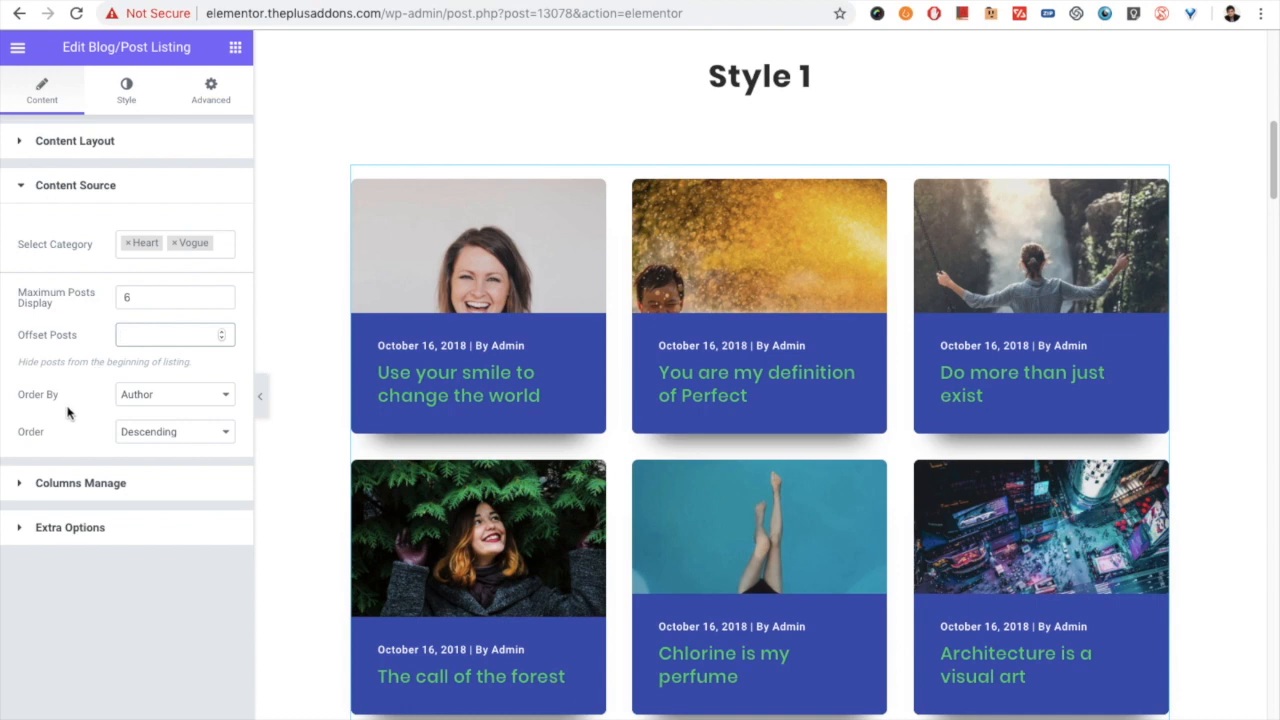
- Review the sorting criteria available for the listing's posts and keep ordering by Author
{"action": "left_click", "coordinate": [152, 400]}
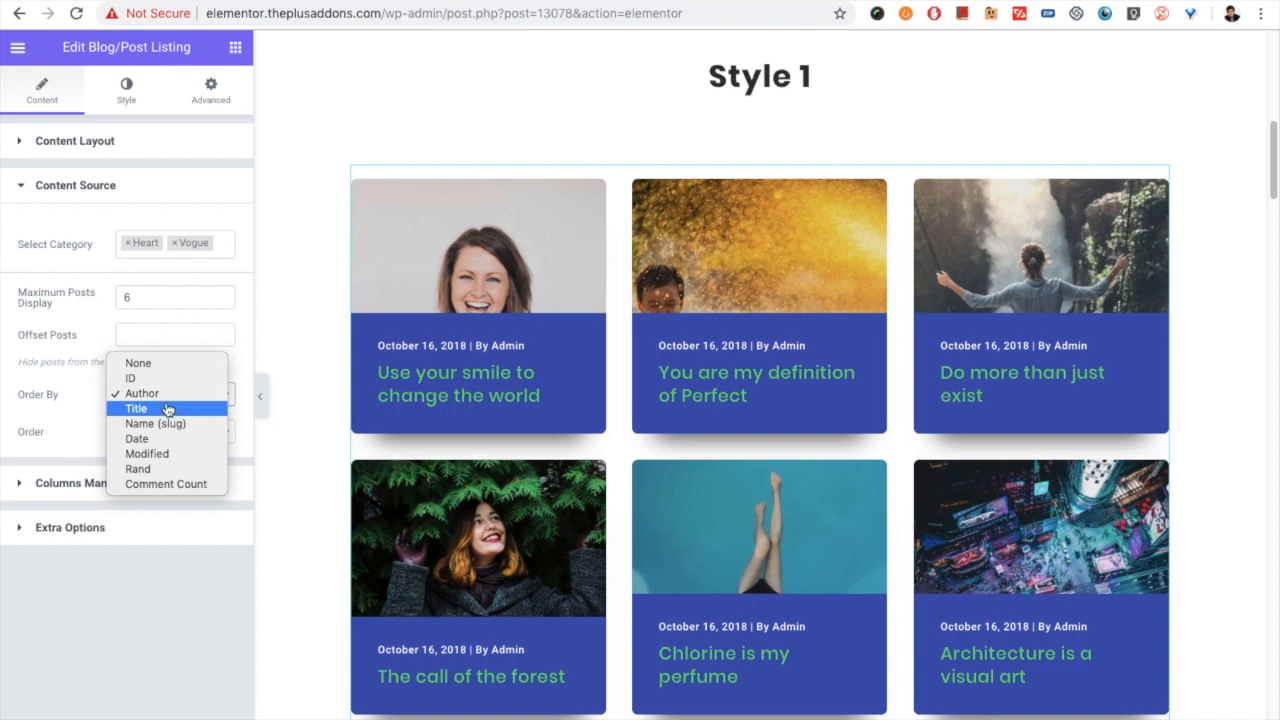
{"action": "left_click", "coordinate": [167, 396]}
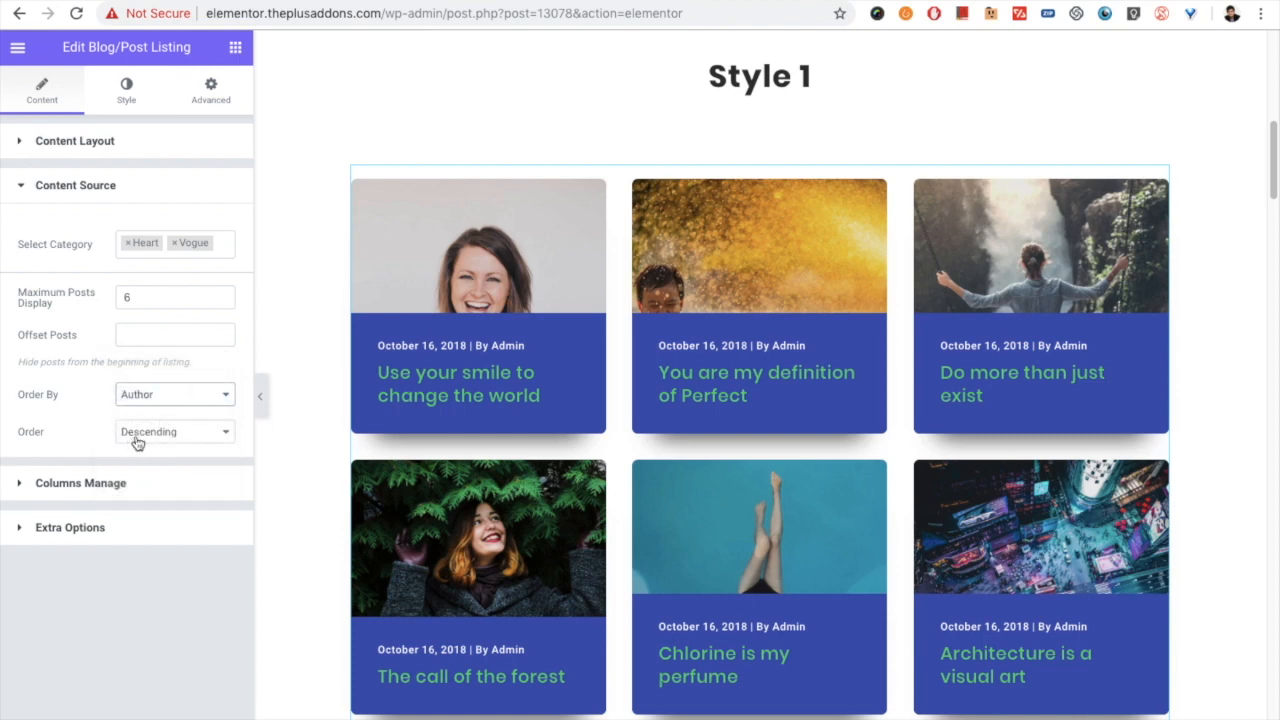
- Review the sort order directions, keeping Descending, and examine the listing's column counts per device and column gap settings
{"action": "left_click", "coordinate": [151, 432]}
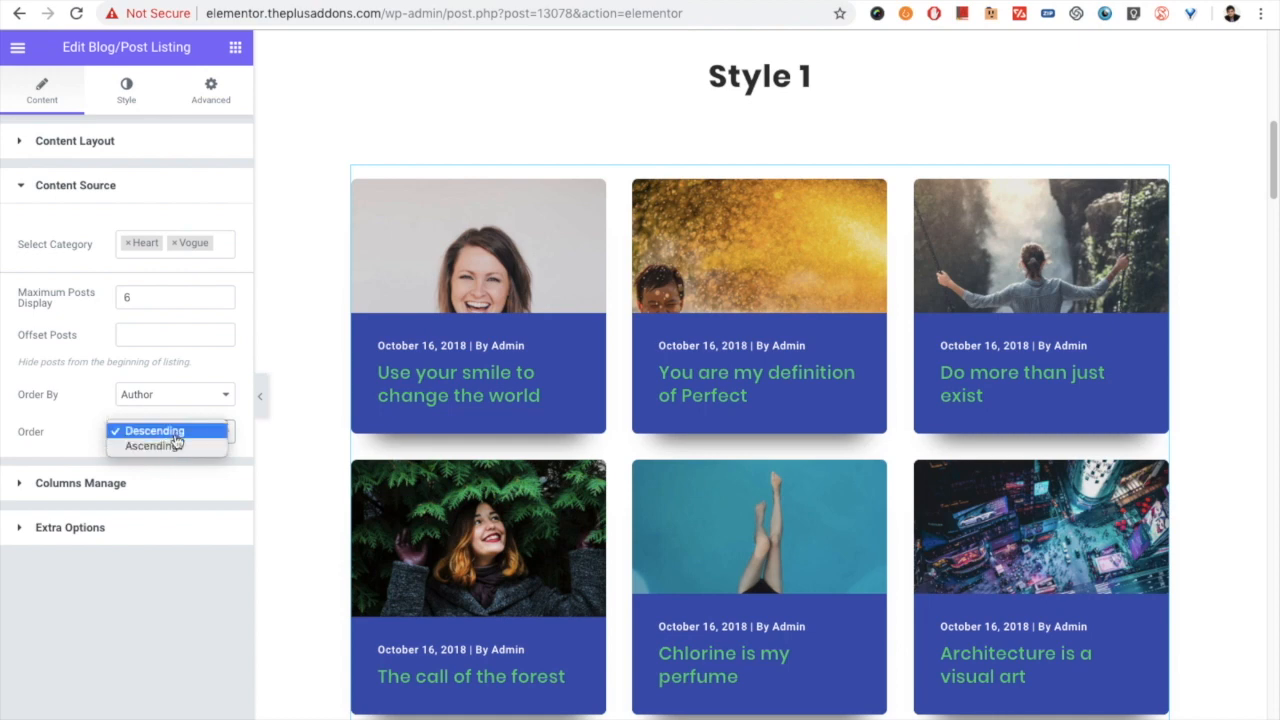
{"action": "left_click", "coordinate": [171, 433]}
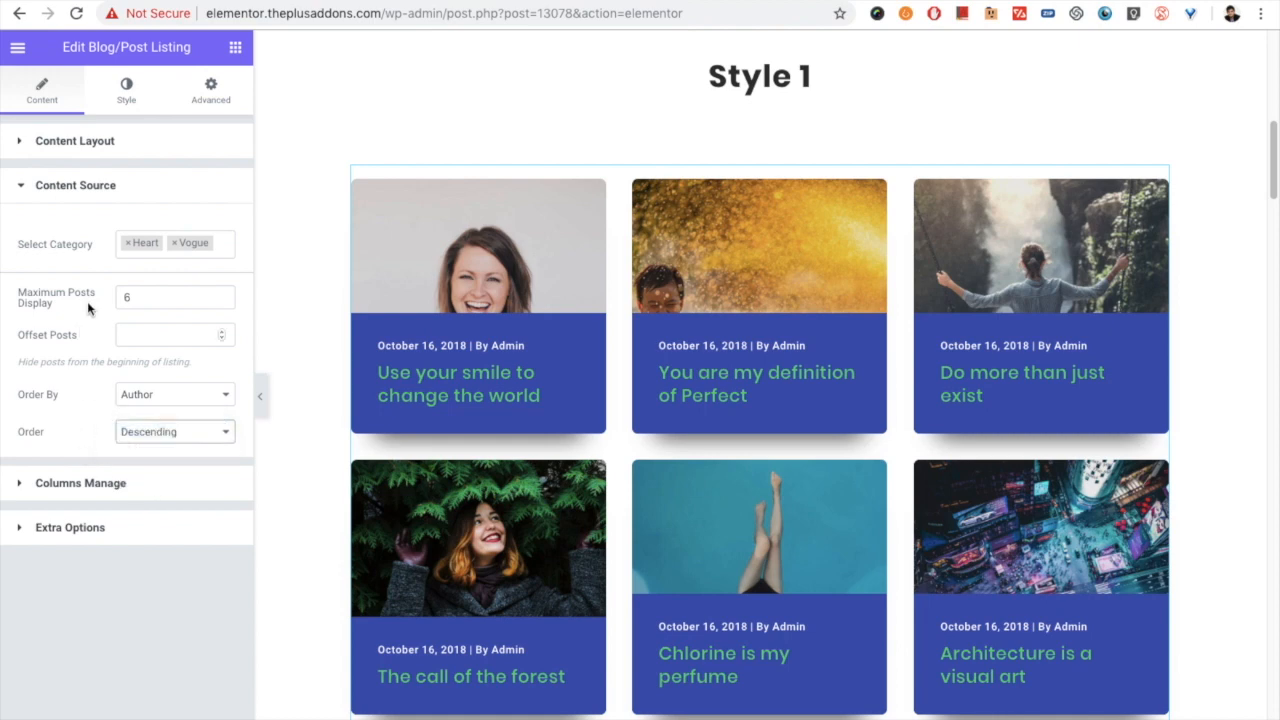
{"action": "left_click", "coordinate": [74, 483]}
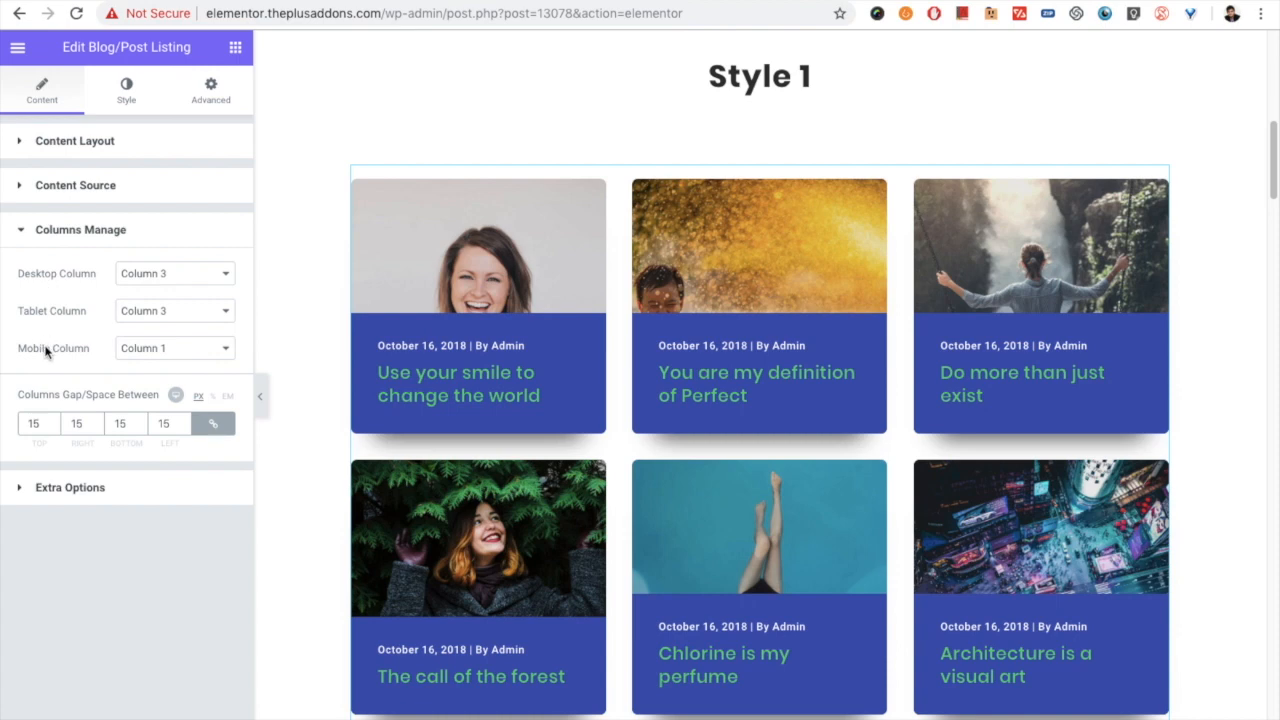
- Recheck the layout types available for the listing in its content layout settings, keeping Grid
{"action": "left_click", "coordinate": [88, 145]}
{"action": "left_click", "coordinate": [150, 222]}
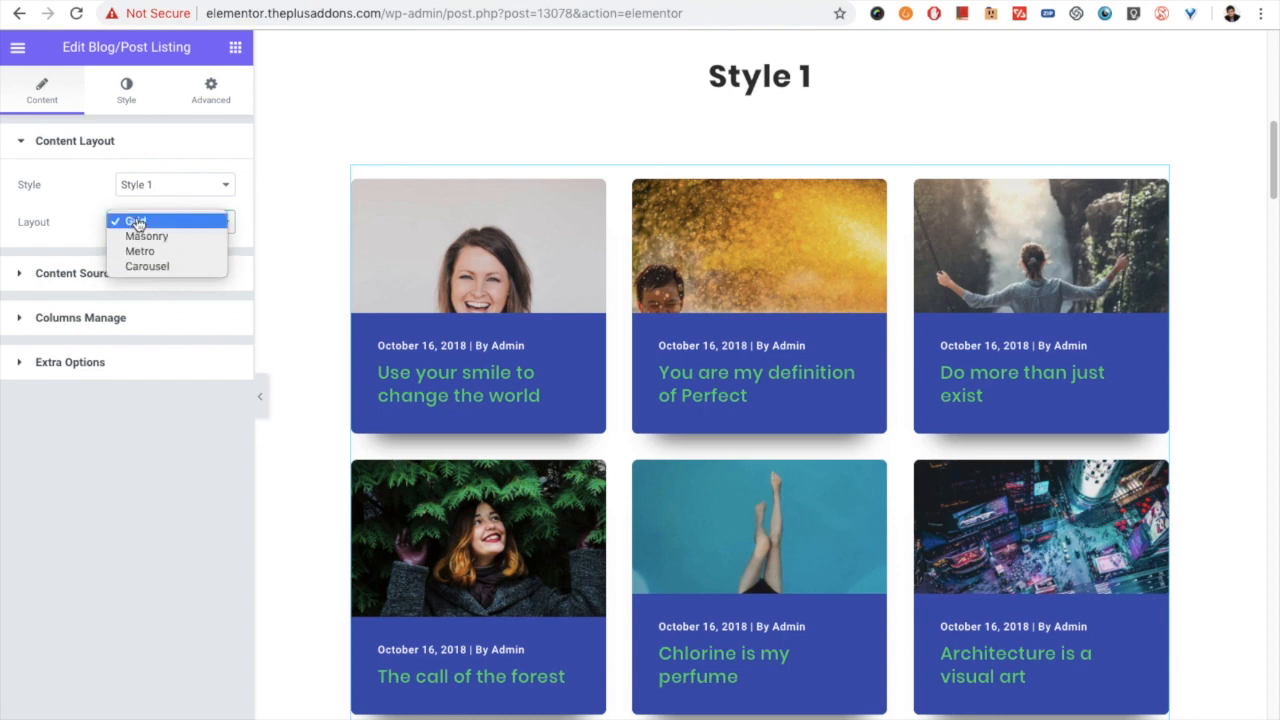
{"action": "left_click", "coordinate": [88, 140]}
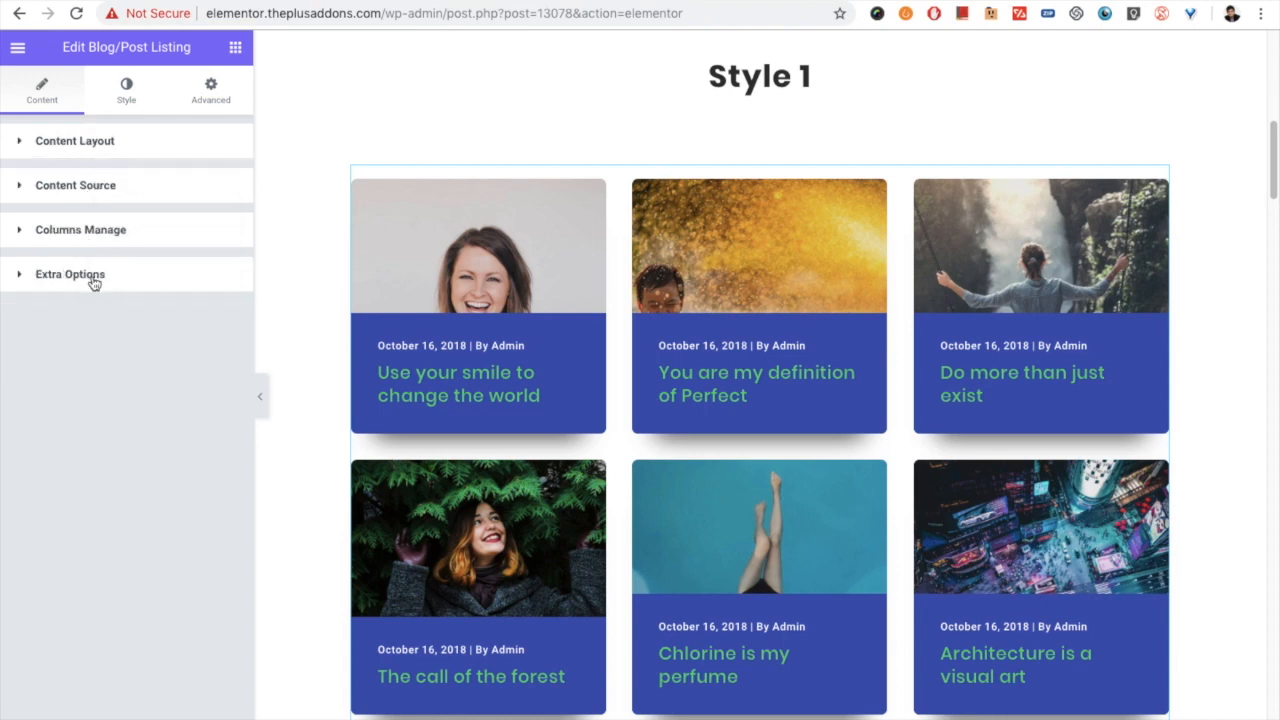
- Review the listing's extra options and the available title tags, keeping H3 for the post titles
{"action": "left_click", "coordinate": [88, 280]}
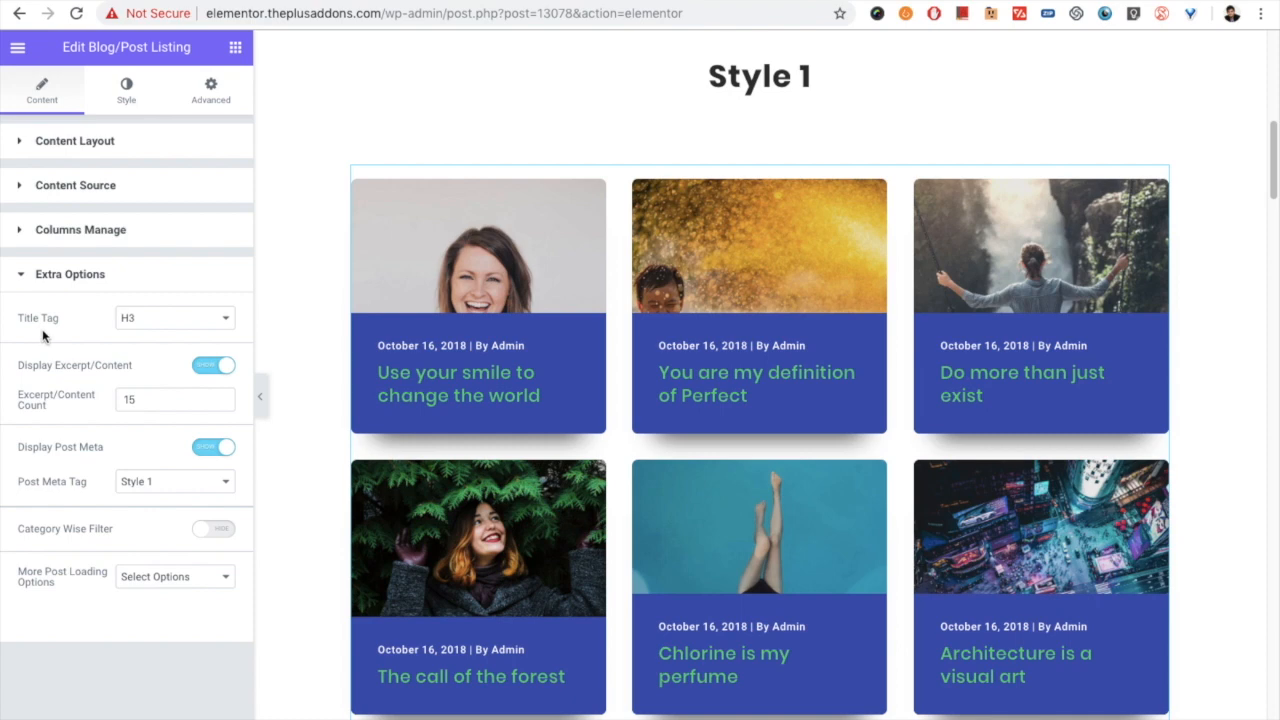
{"action": "scroll", "coordinate": [410, 378], "scroll_direction": "down", "scroll_amount": 2}
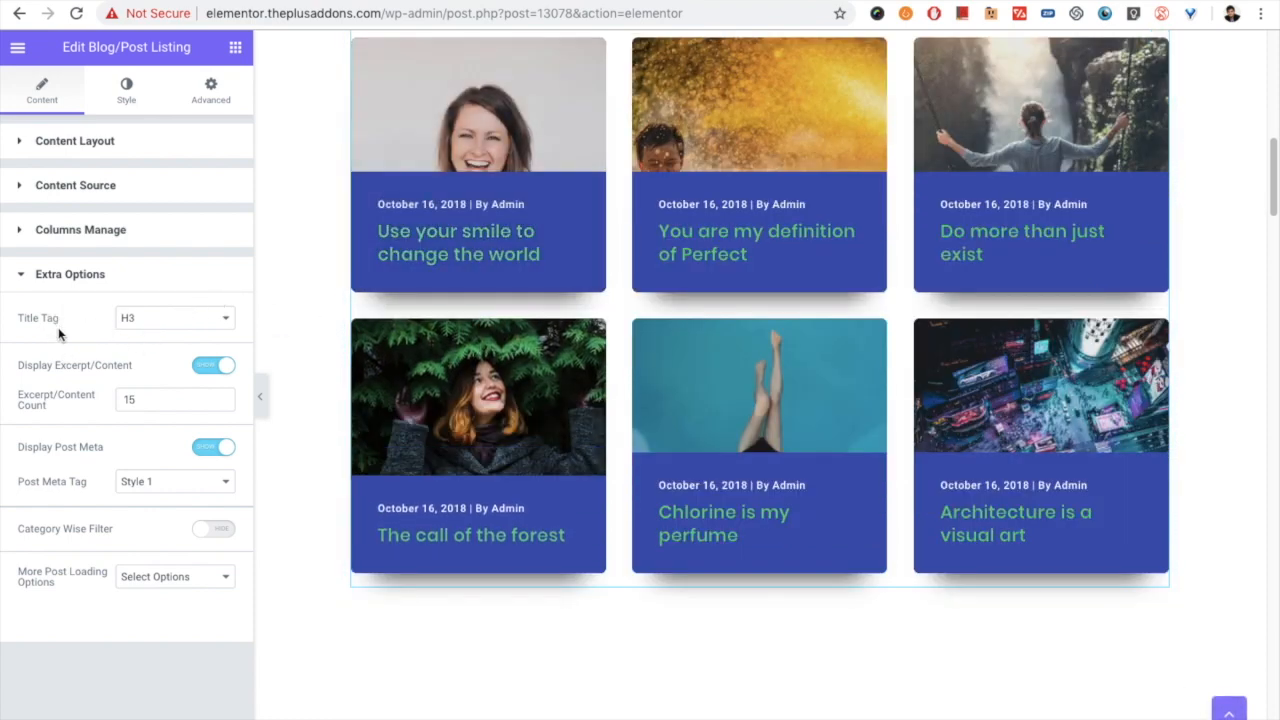
{"action": "left_click", "coordinate": [131, 319]}
{"action": "left_click", "coordinate": [132, 318]}
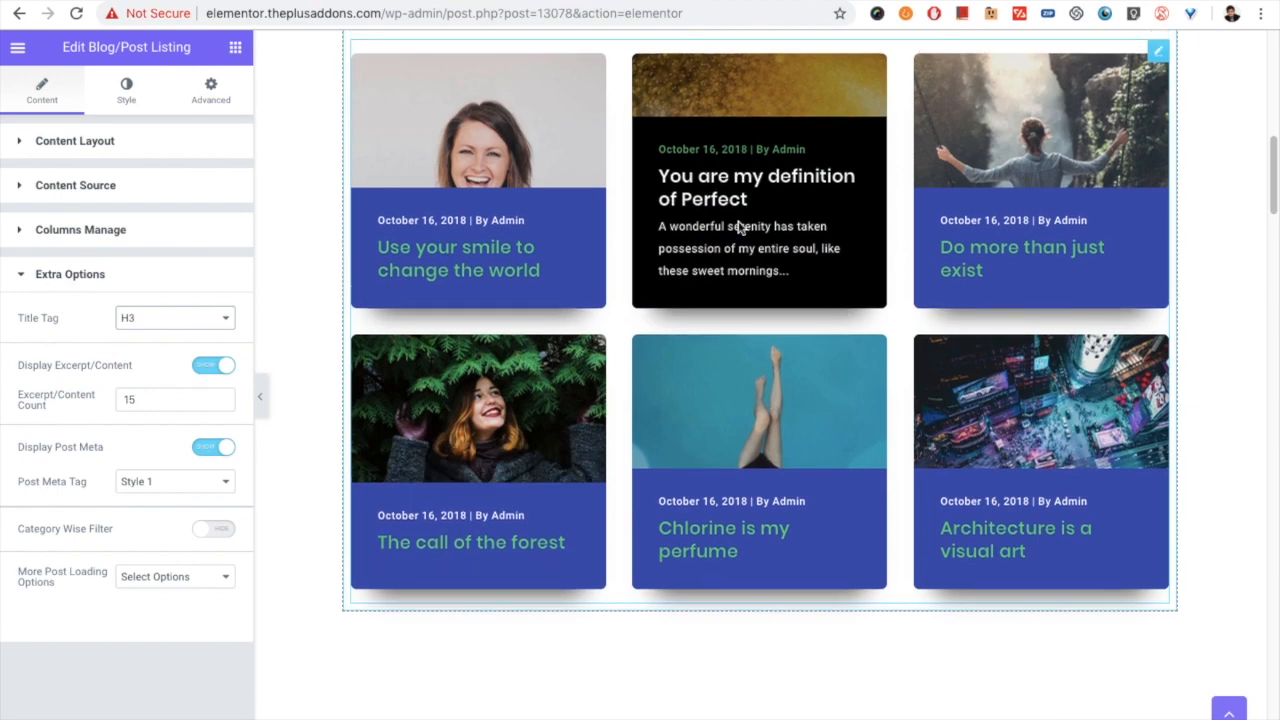
- Try hiding the excerpt on the listing, compare it with the Style 2 listing below, and show the excerpt again
{"action": "left_click", "coordinate": [213, 367]}
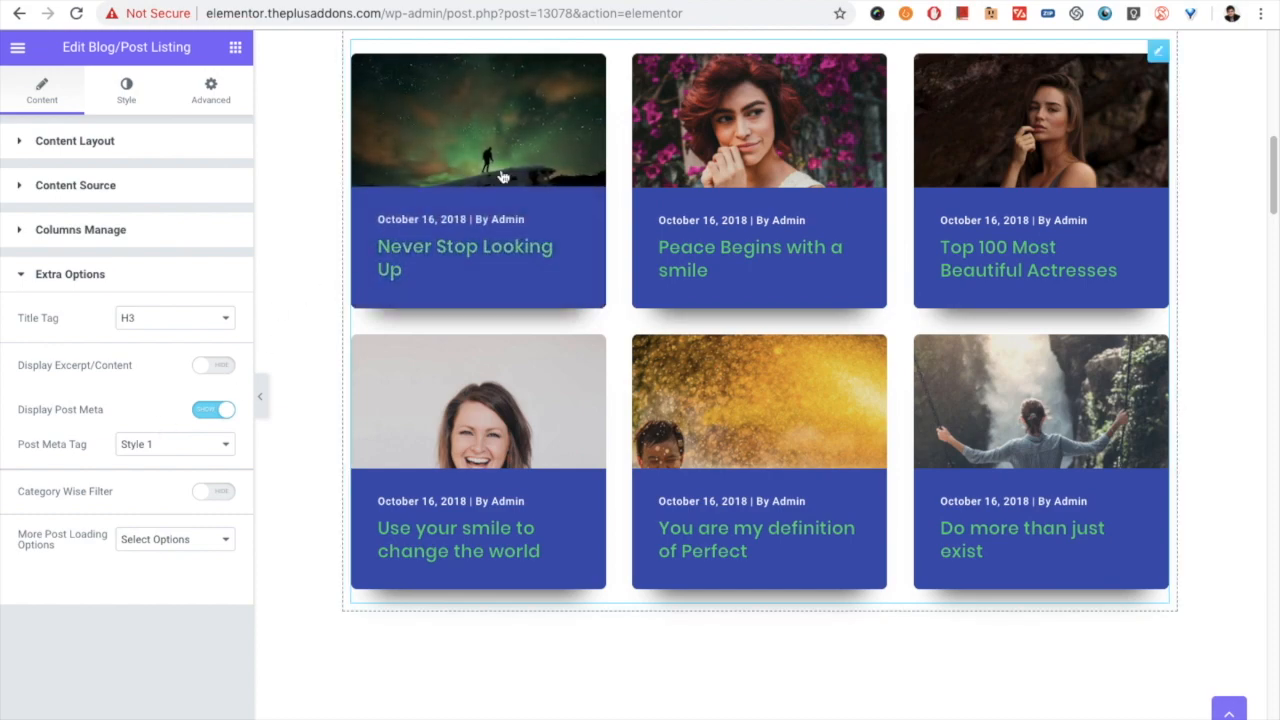
{"action": "scroll", "coordinate": [491, 320], "scroll_direction": "down", "scroll_amount": 8}
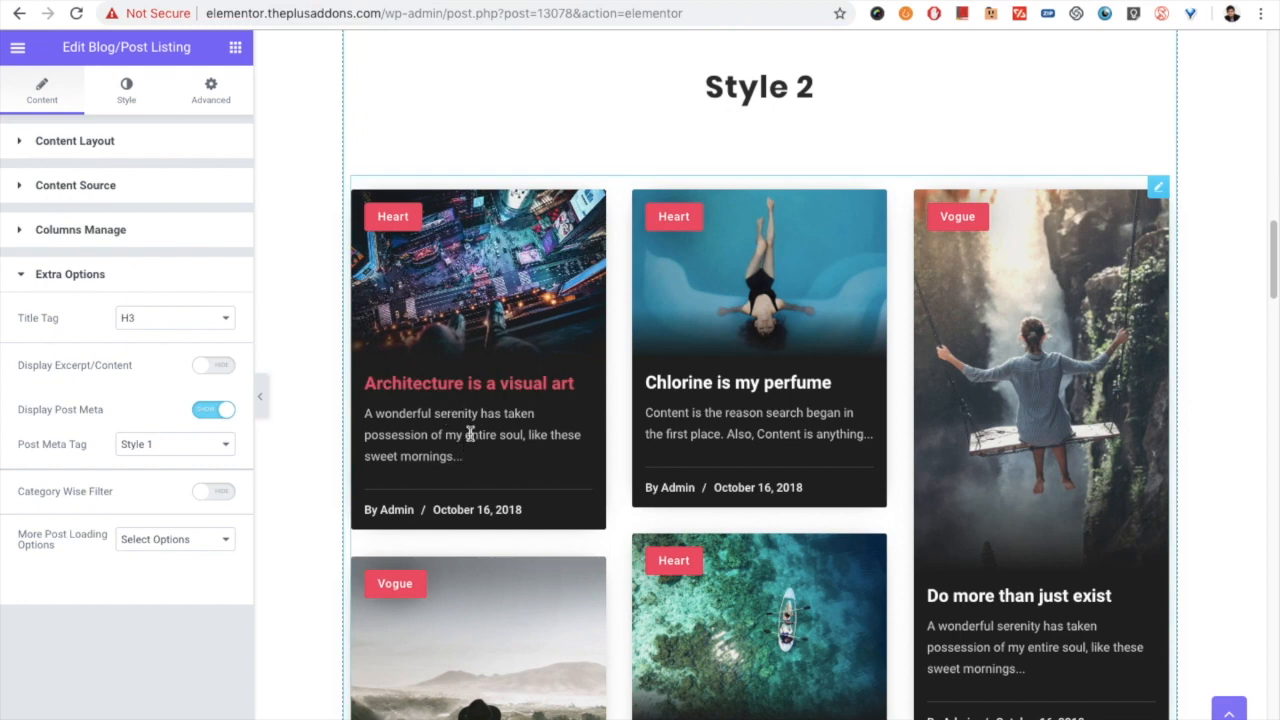
{"action": "scroll", "coordinate": [481, 427], "scroll_direction": "down", "scroll_amount": 10}
{"action": "scroll", "coordinate": [479, 230], "scroll_direction": "up", "scroll_amount": 1}
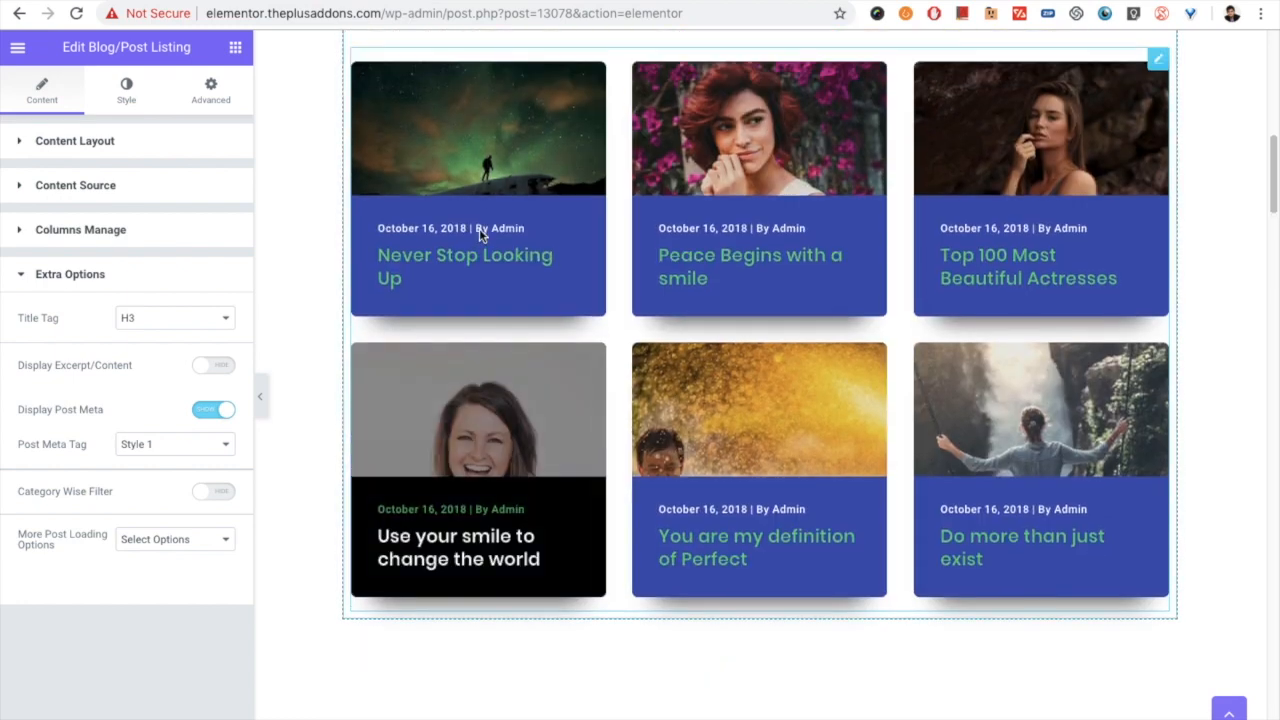
{"action": "left_click", "coordinate": [214, 366]}
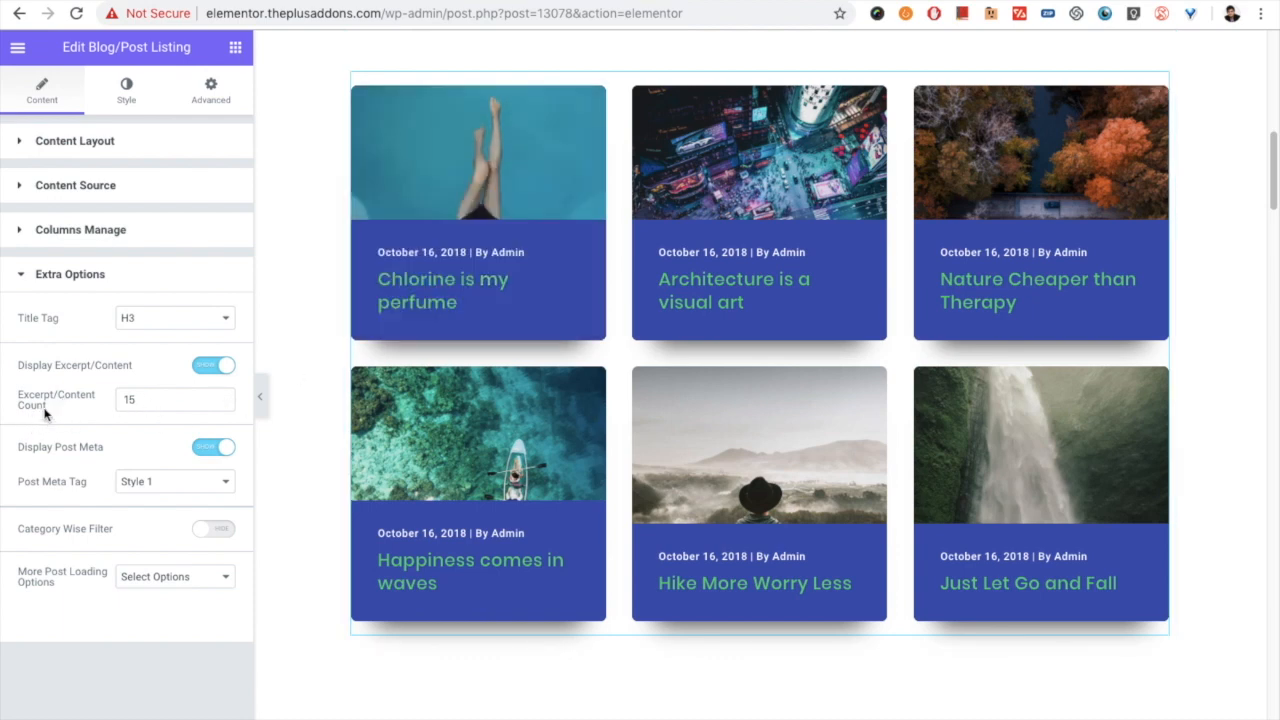
- Set the listing's excerpt/content count to 10
{"action": "left_click", "coordinate": [140, 398]}
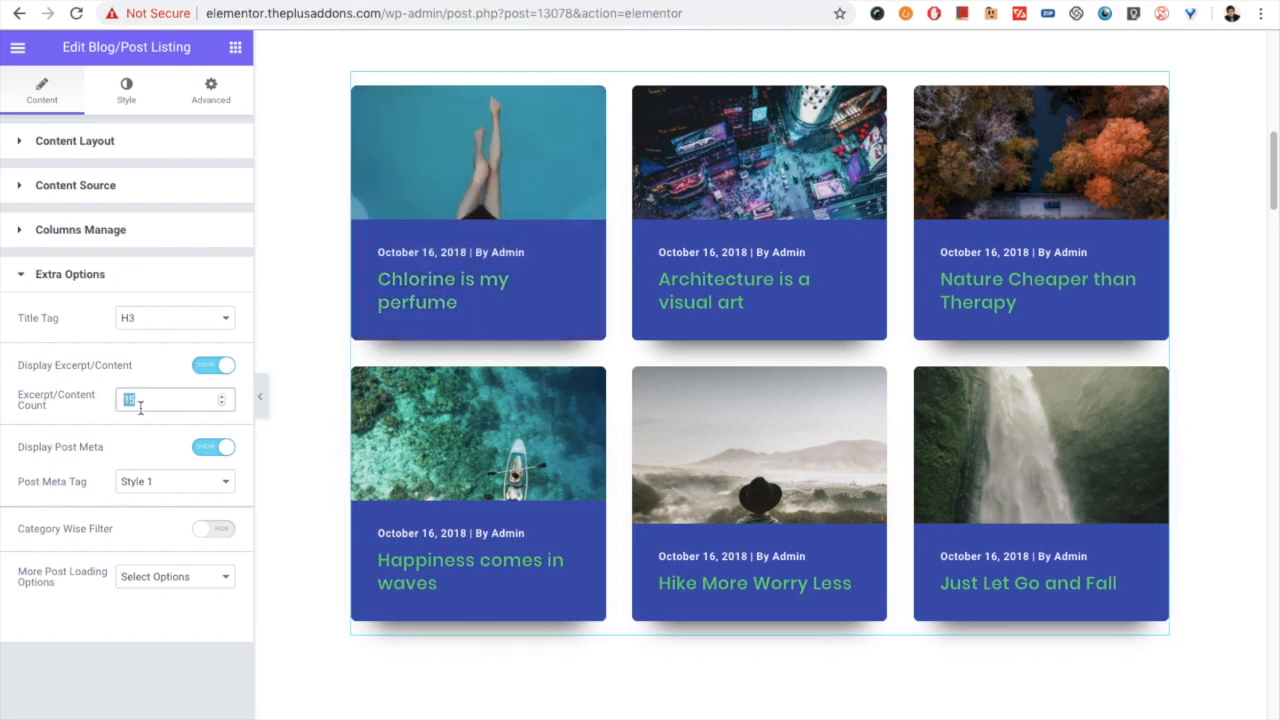
{"action": "type", "text": "10"}
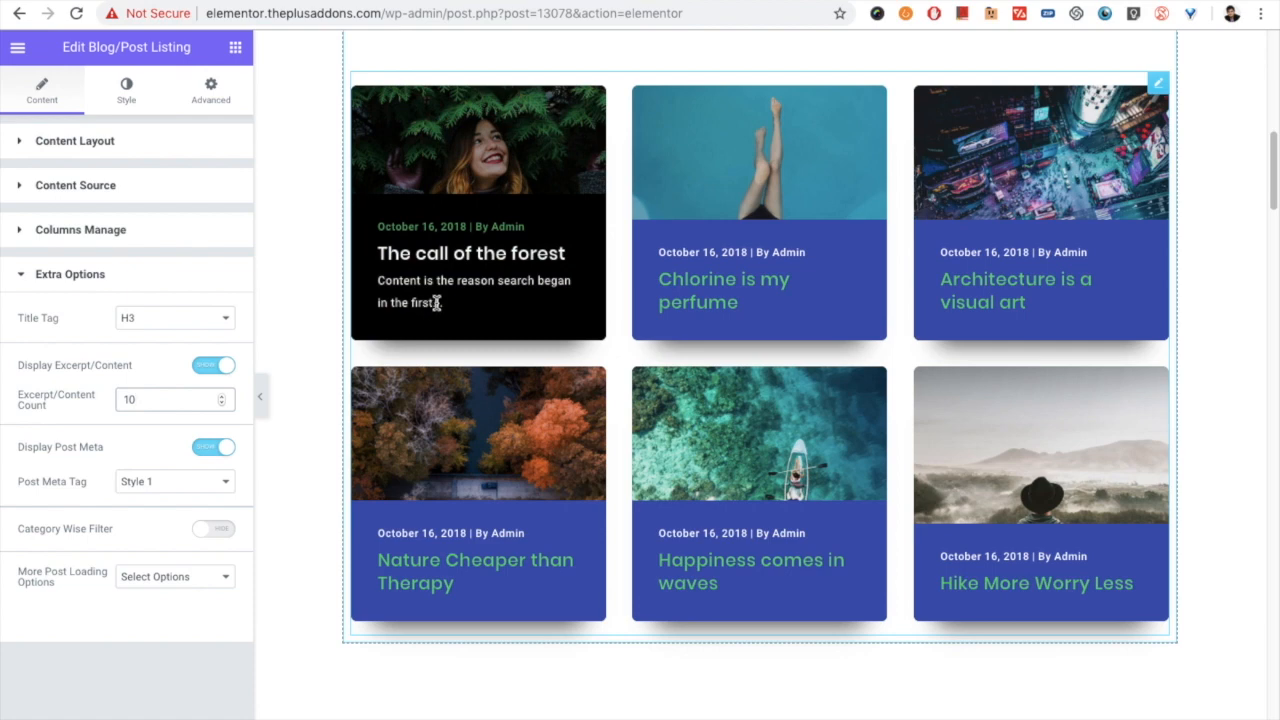
- Try hiding and reshowing the post meta, and compare post meta tag Styles 2 and 3 before returning to Style 1
{"action": "left_click", "coordinate": [210, 450]}
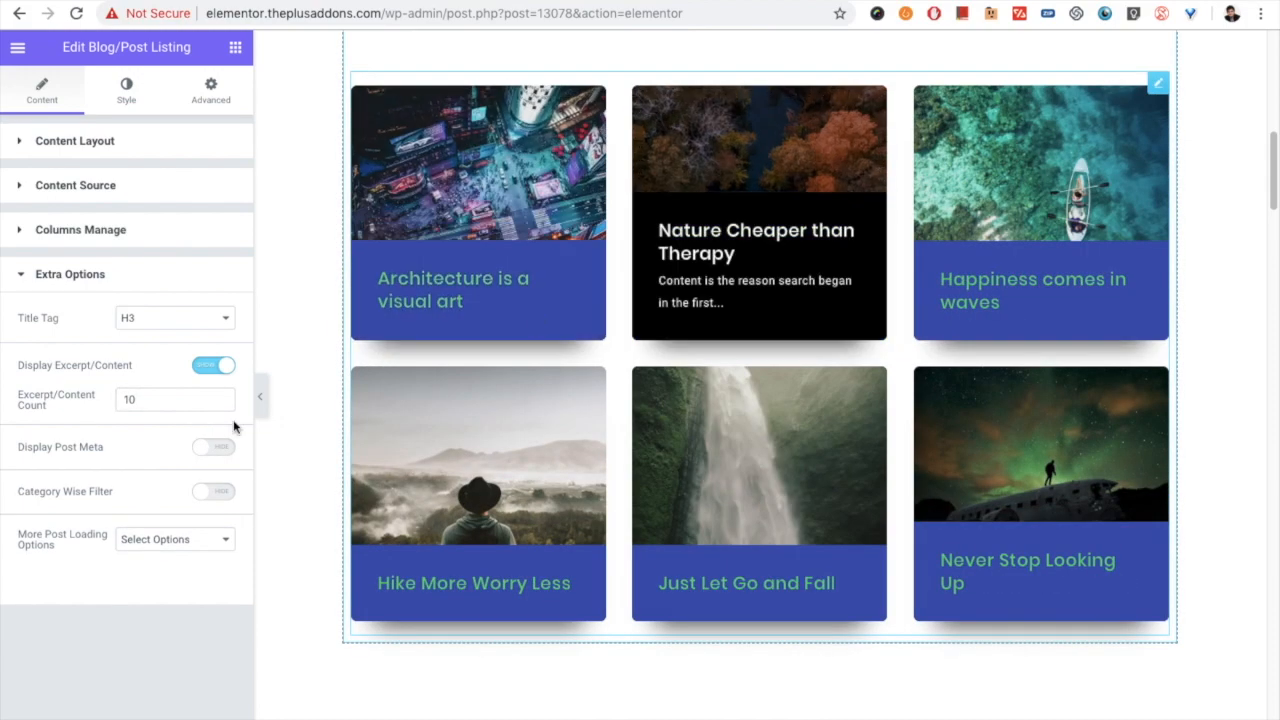
{"action": "left_click", "coordinate": [204, 451]}
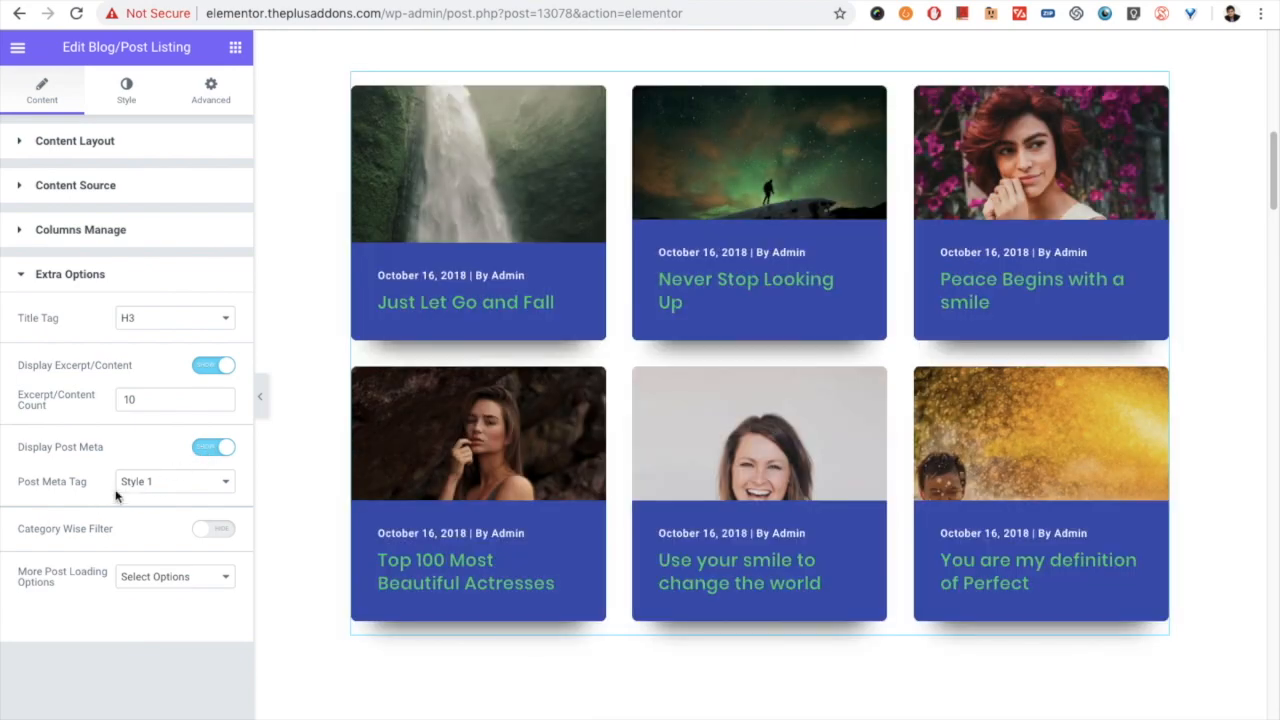
{"action": "left_click", "coordinate": [145, 486]}
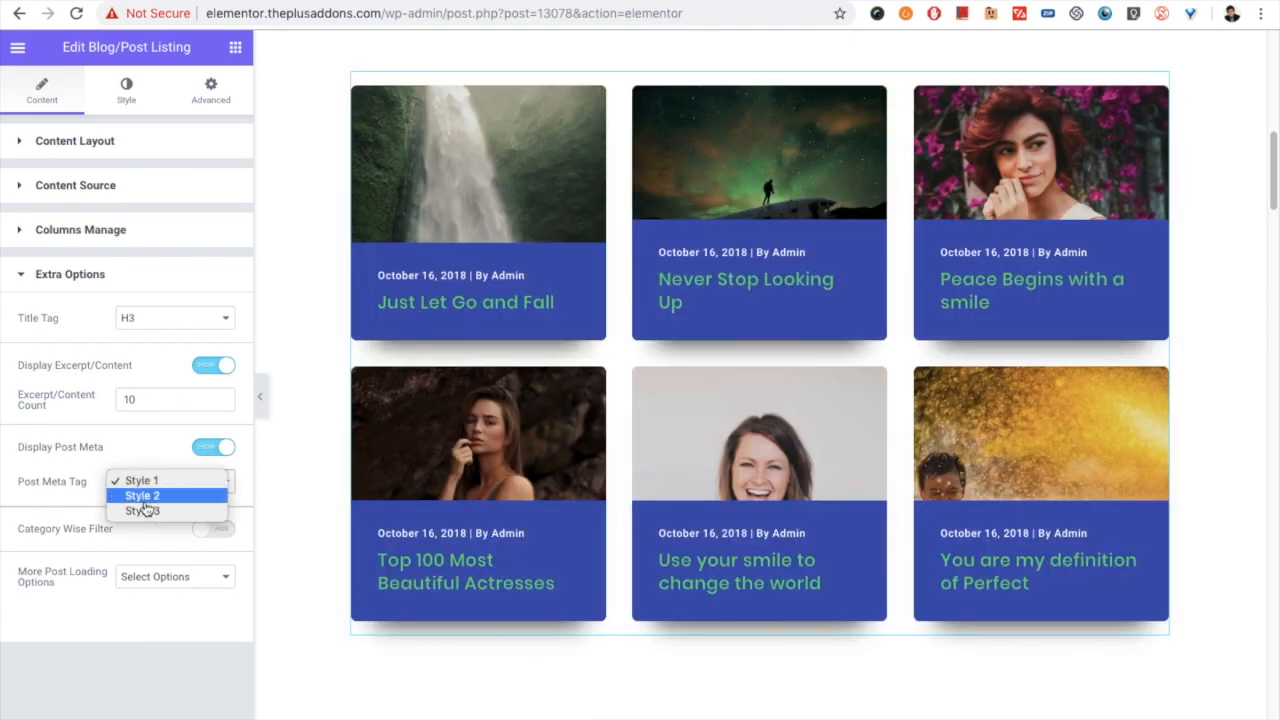
{"action": "left_click", "coordinate": [145, 497]}
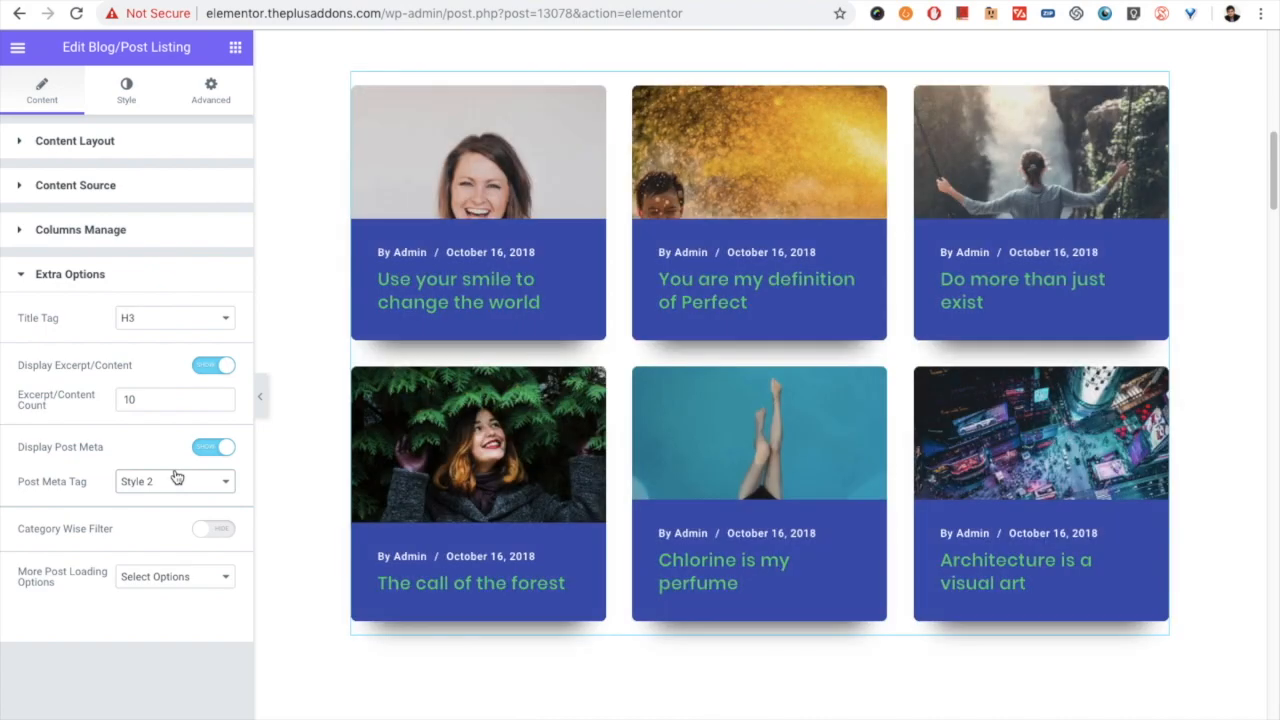
{"action": "left_click", "coordinate": [157, 487]}
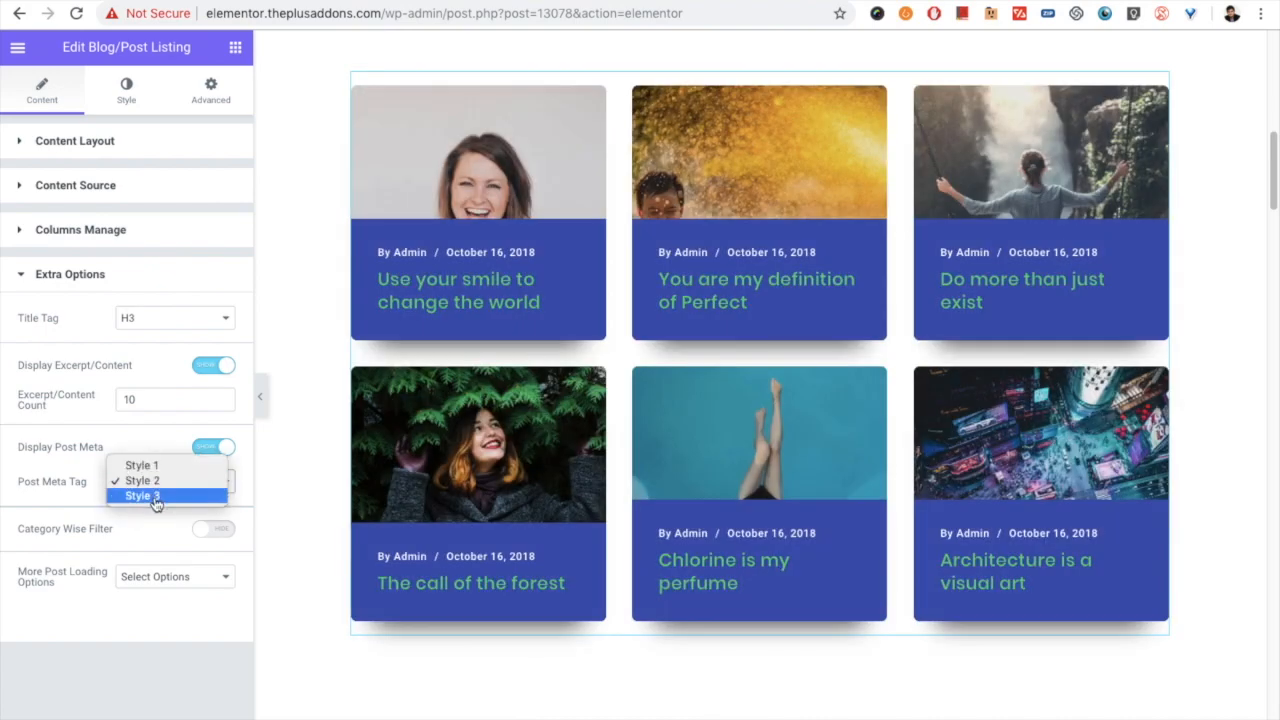
{"action": "left_click", "coordinate": [157, 497]}
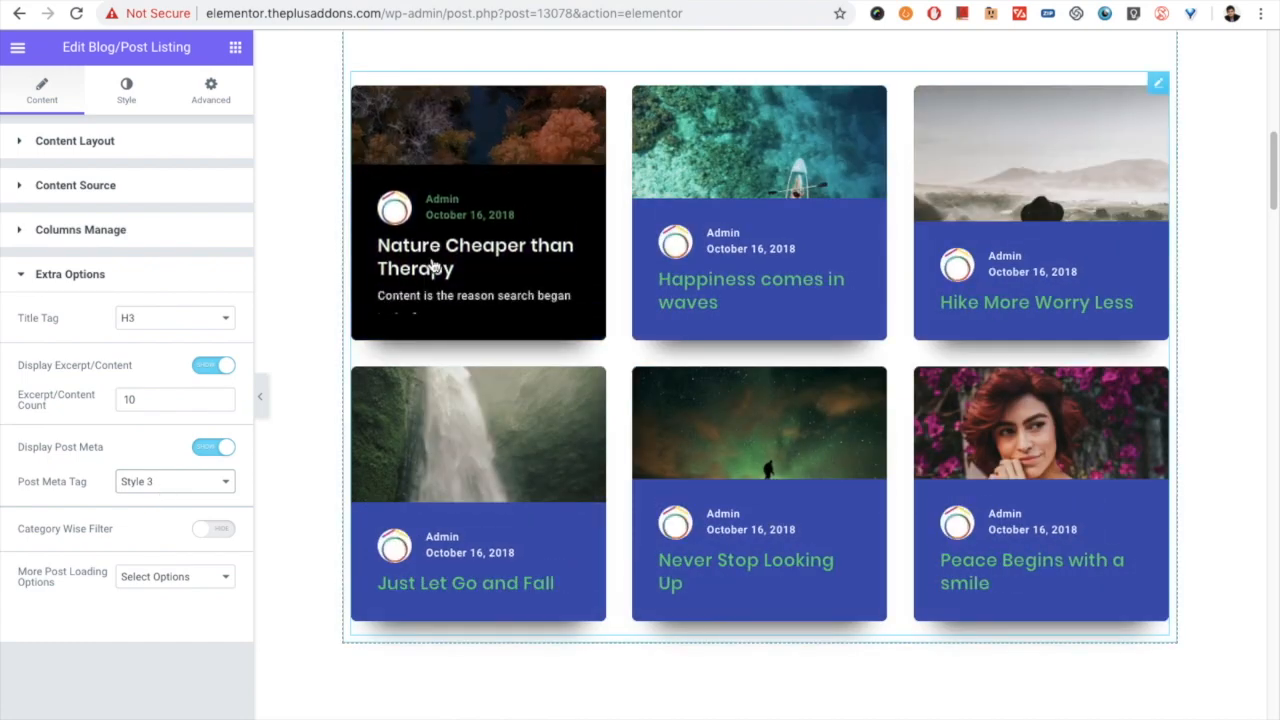
{"action": "left_click", "coordinate": [150, 483]}
{"action": "left_click", "coordinate": [148, 452]}
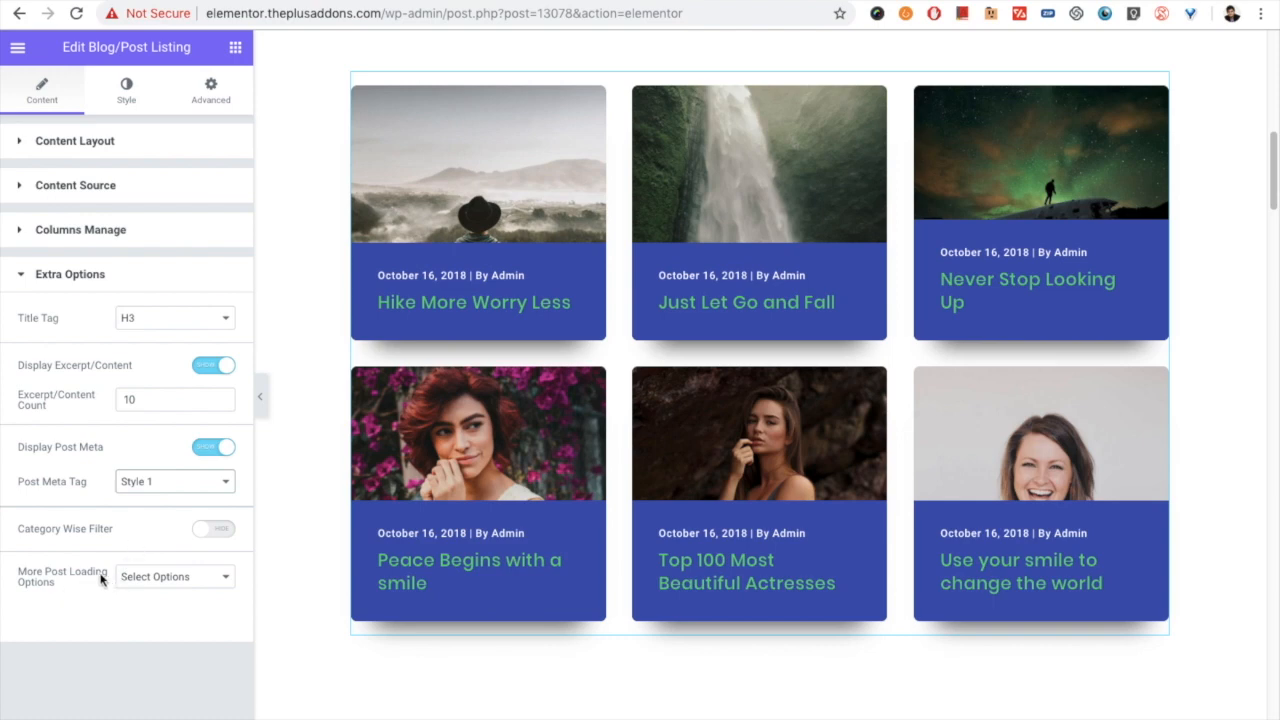
- Review the additional post loading methods offered for the listing without choosing one
{"action": "left_click", "coordinate": [145, 576]}
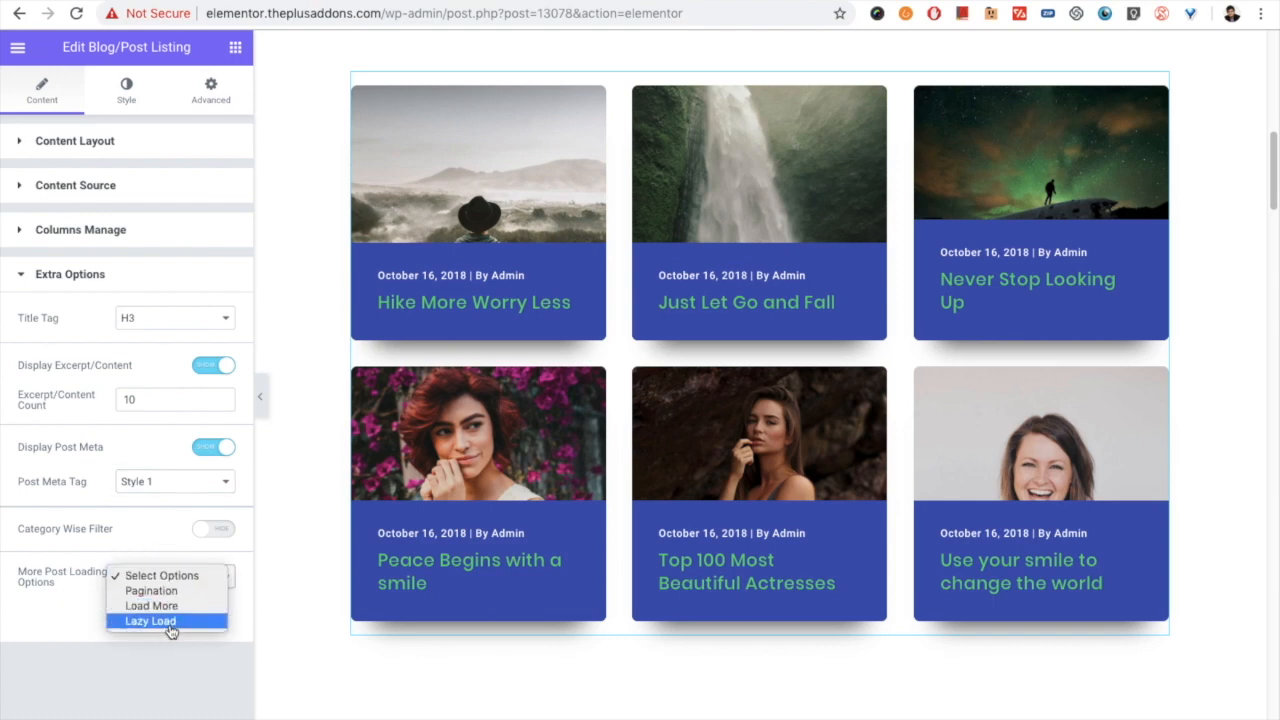
{"action": "left_click", "coordinate": [133, 581]}
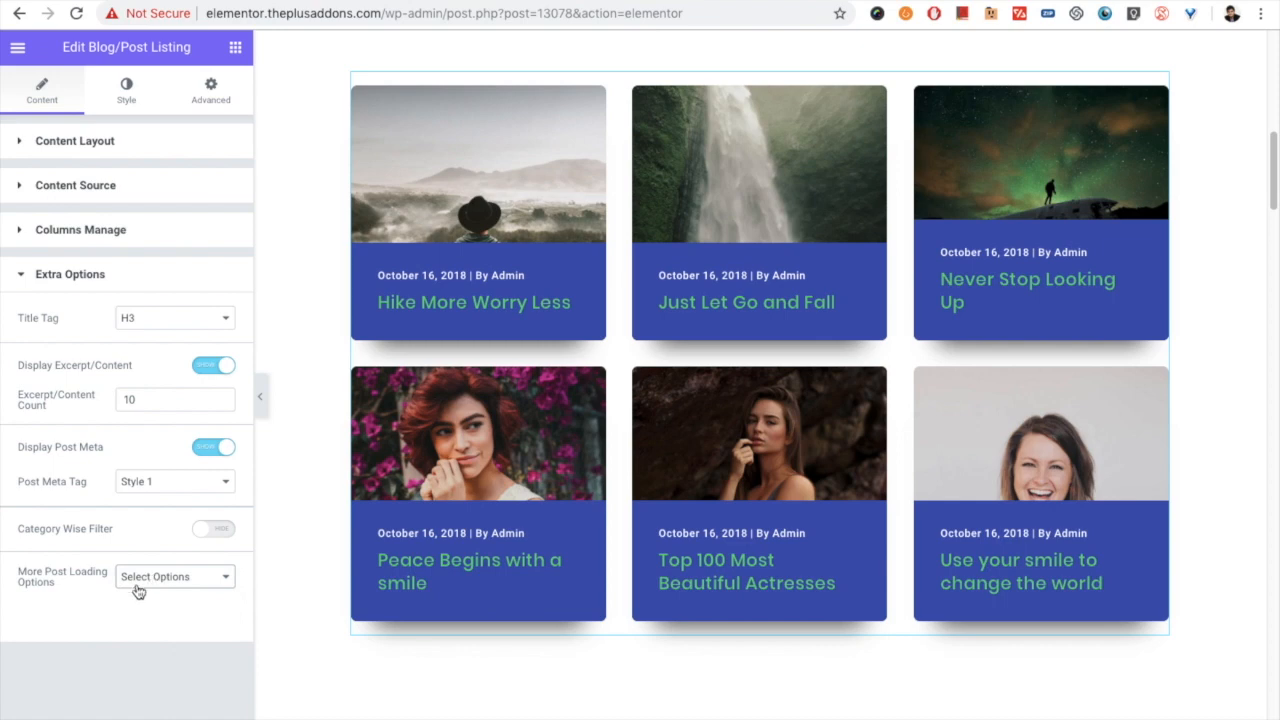
- Try a post meta typography size of 16 px and set it back to 12 px
{"action": "left_click", "coordinate": [120, 95]}
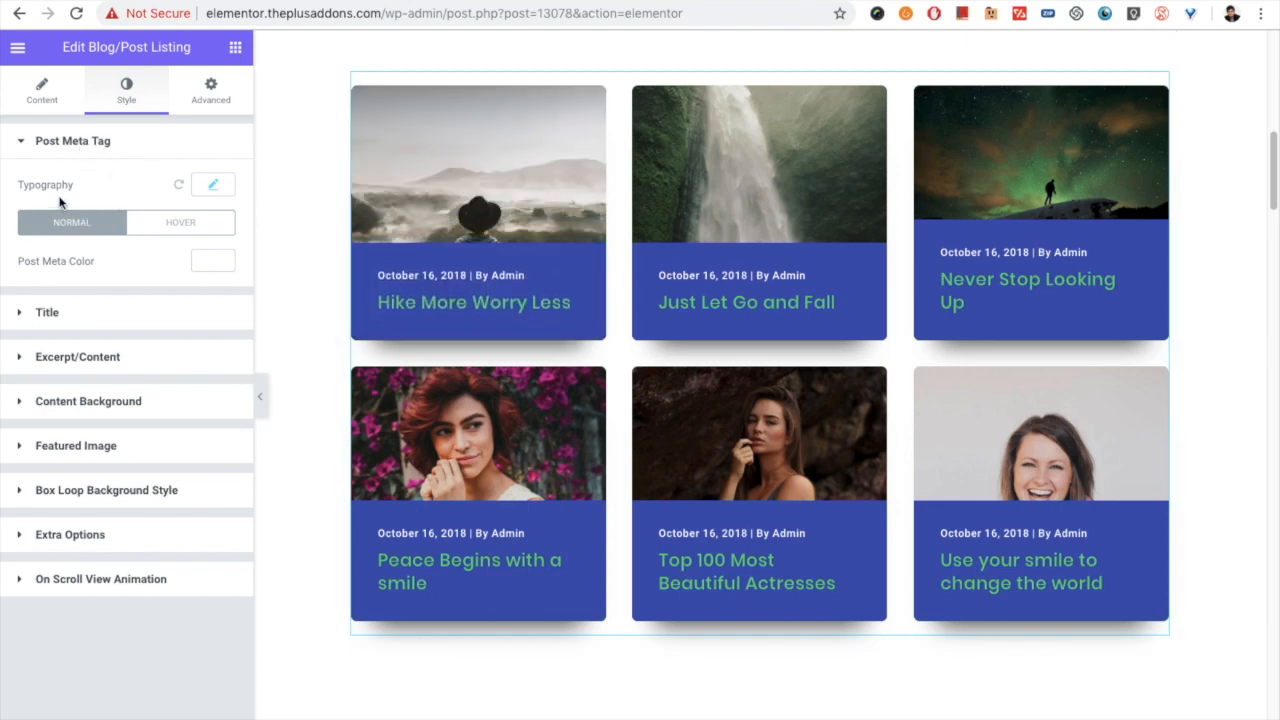
{"action": "left_click", "coordinate": [214, 190]}
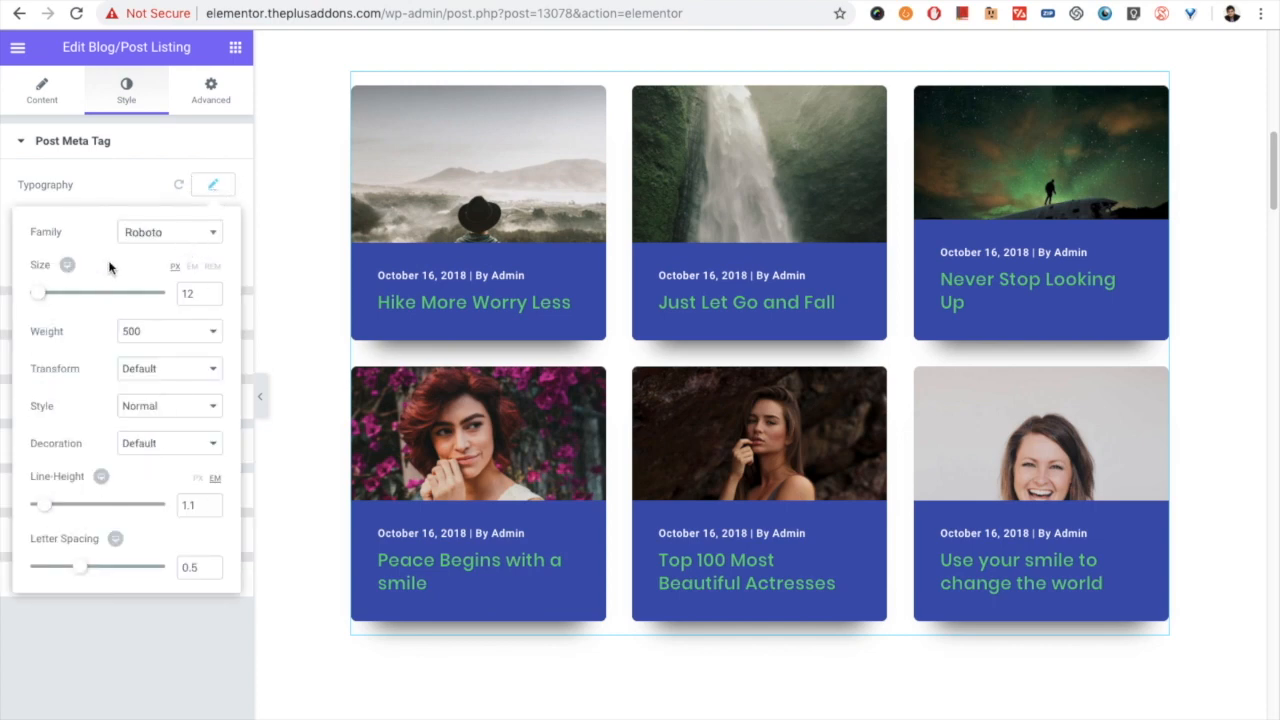
{"action": "left_click", "coordinate": [207, 186]}
{"action": "left_click", "coordinate": [207, 192]}
{"action": "double_click", "coordinate": [192, 293]}
{"action": "type", "text": "16"}
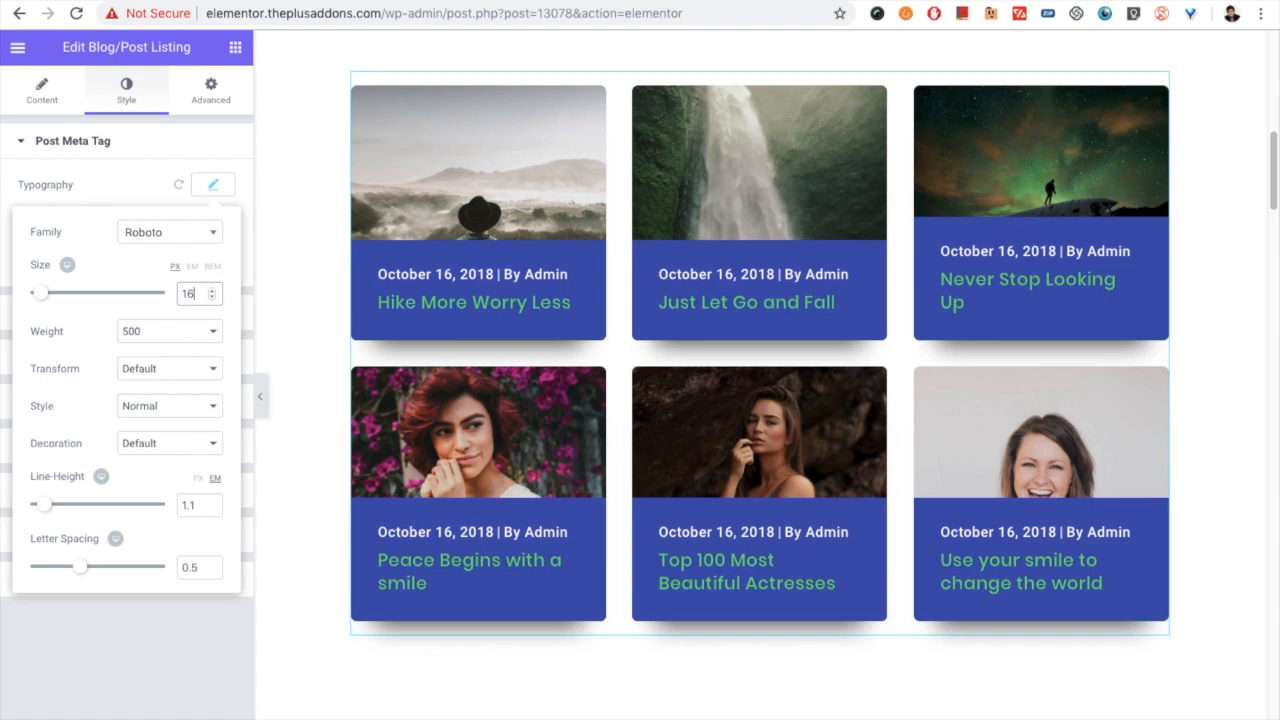
{"action": "key", "text": "BackSpace"}
{"action": "type", "text": "2"}
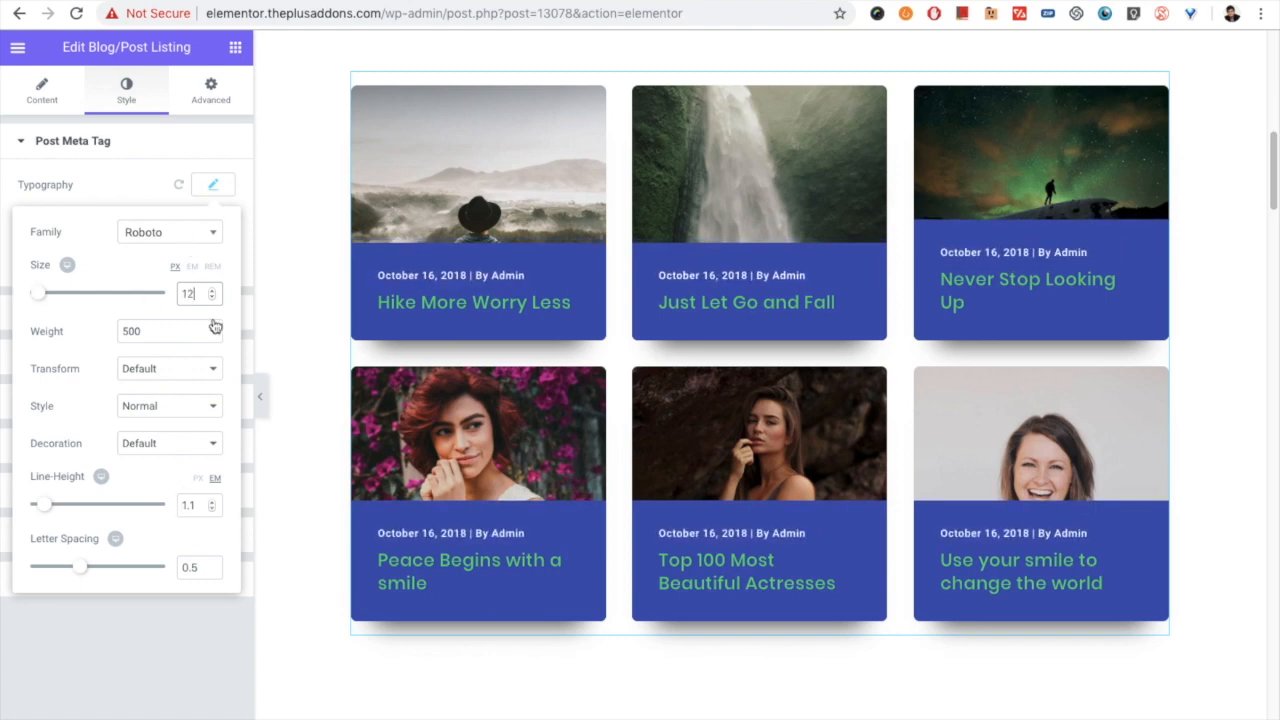
{"action": "left_click", "coordinate": [213, 190]}
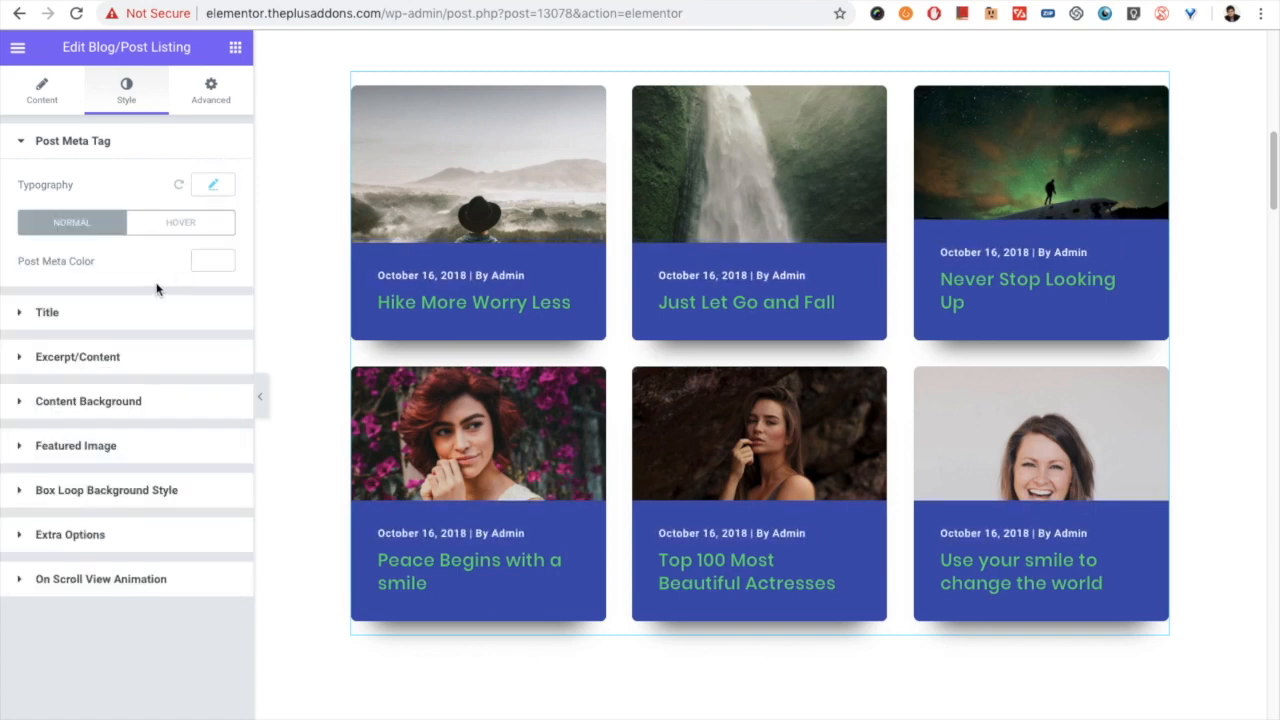
- Examine the hover color of the post meta, the title's normal and hover colors, and the excerpt's style settings
{"action": "left_click", "coordinate": [162, 226]}
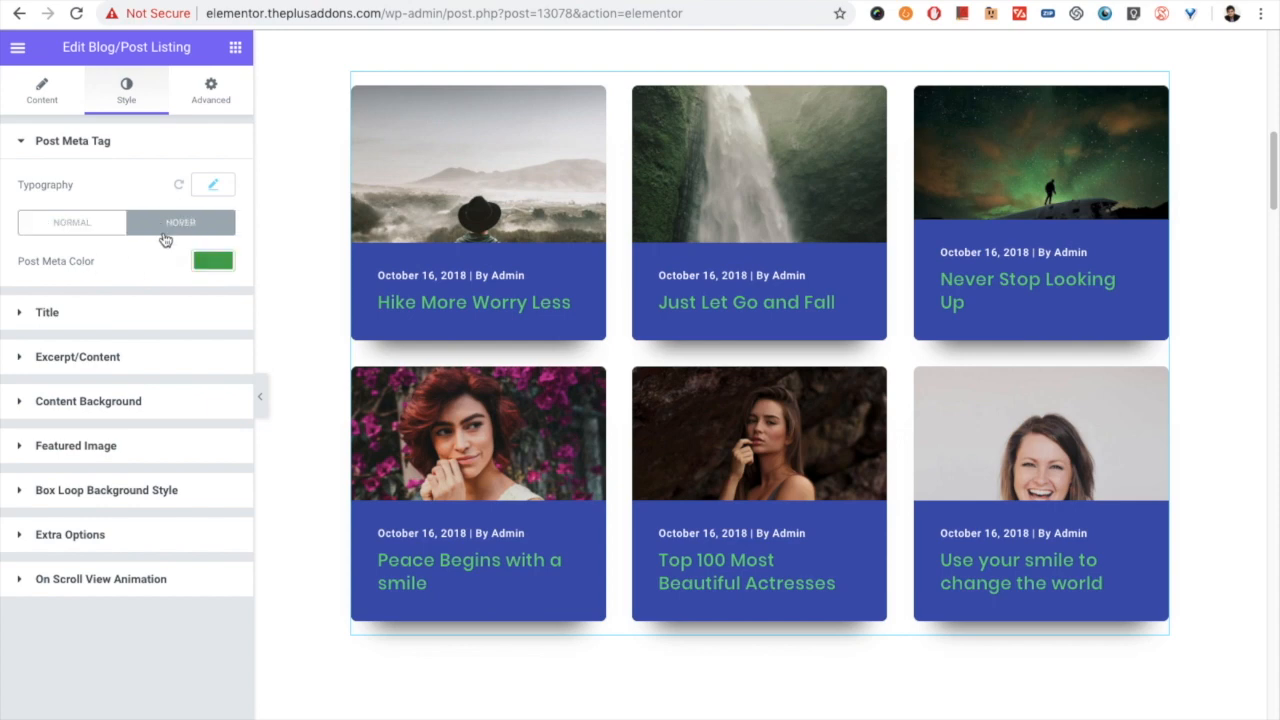
{"action": "left_click", "coordinate": [86, 314]}
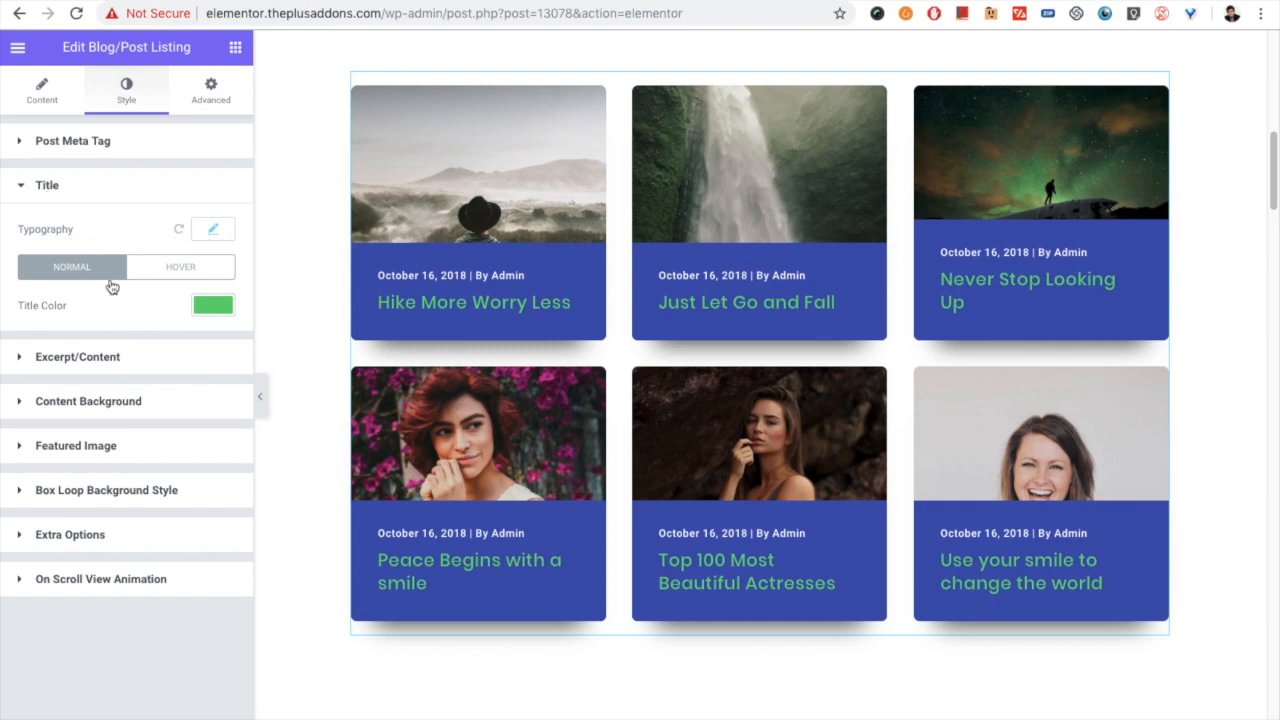
{"action": "left_click", "coordinate": [183, 275]}
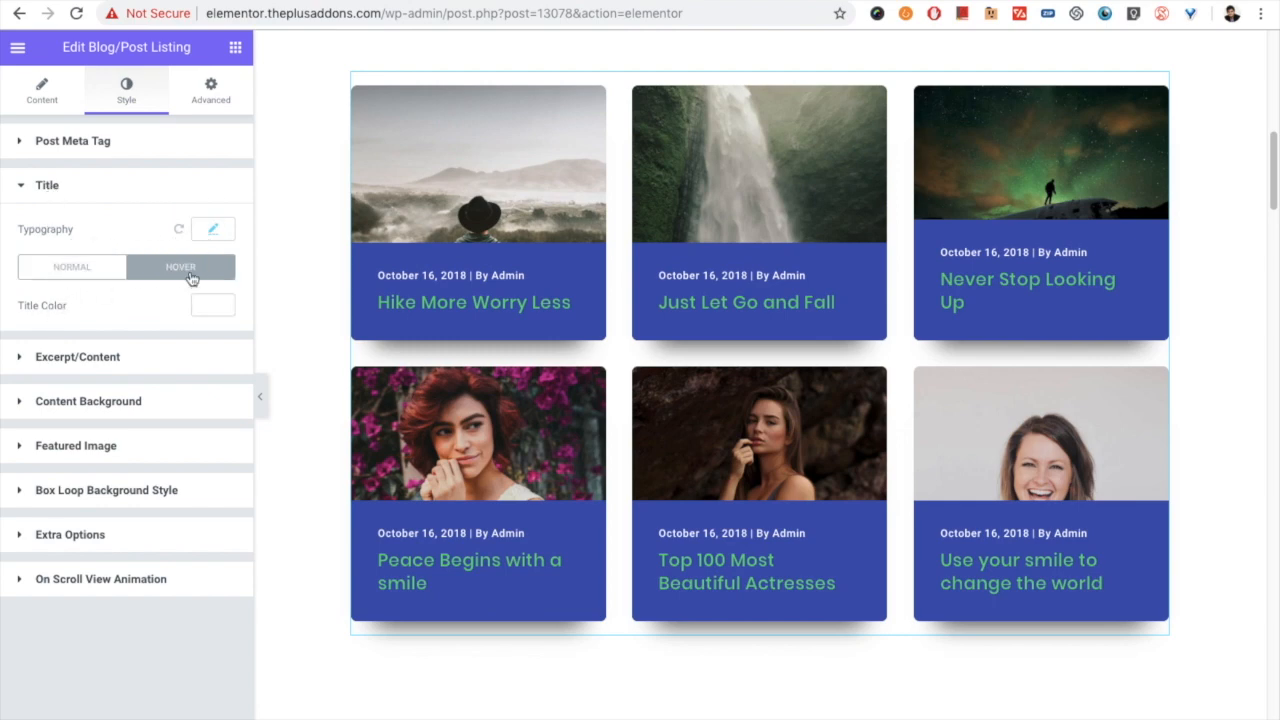
{"action": "left_click", "coordinate": [121, 272]}
{"action": "left_click", "coordinate": [100, 359]}
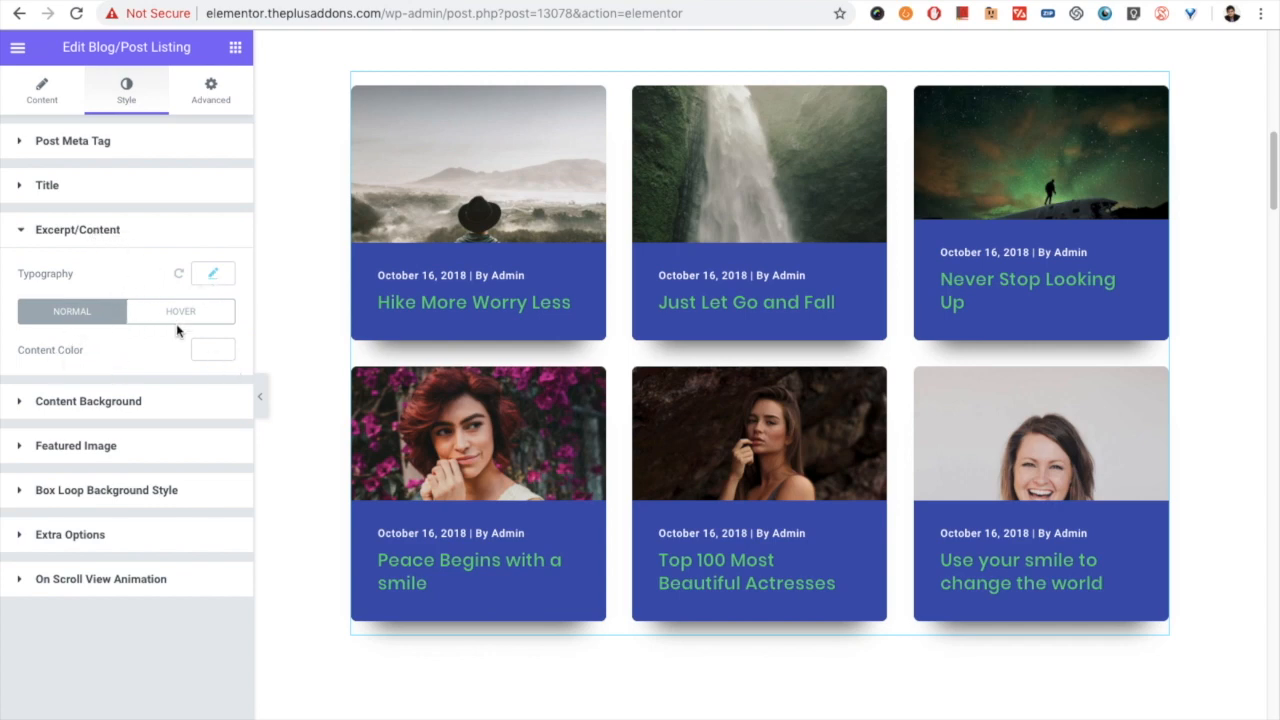
- Examine the content background's normal and hover settings, and open the featured image style settings
{"action": "left_click", "coordinate": [113, 416]}
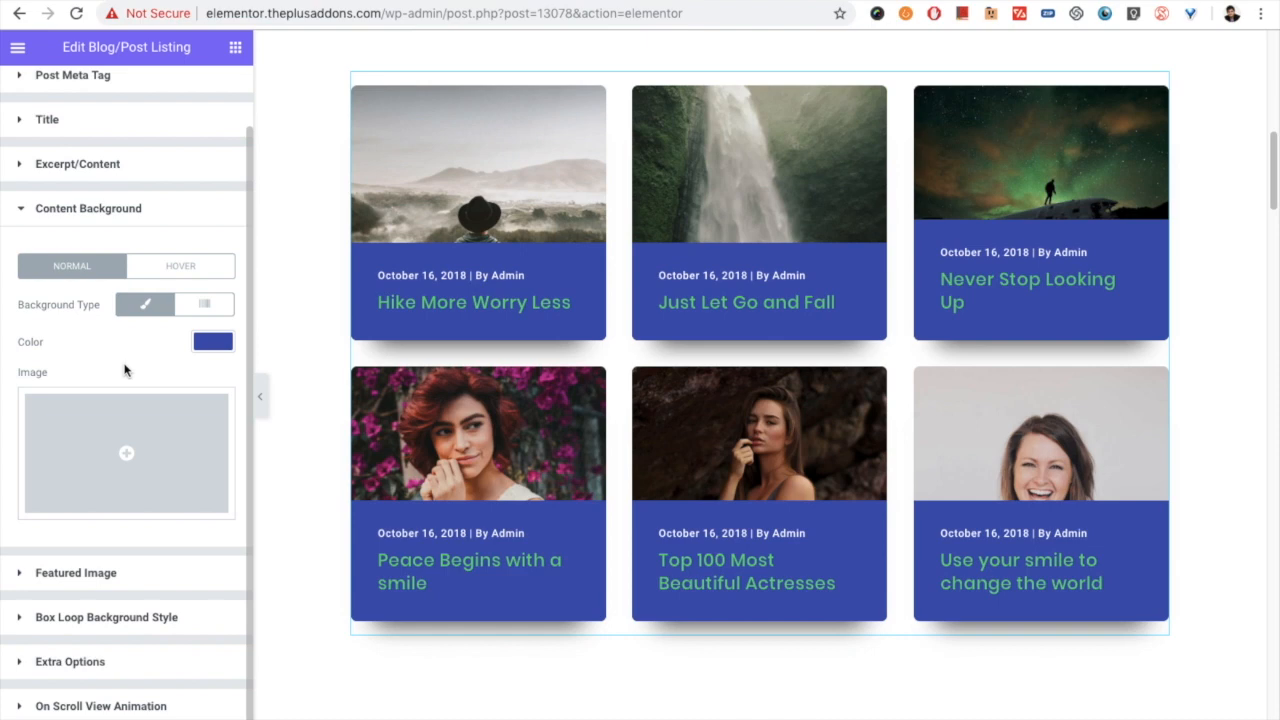
{"action": "left_click", "coordinate": [200, 266]}
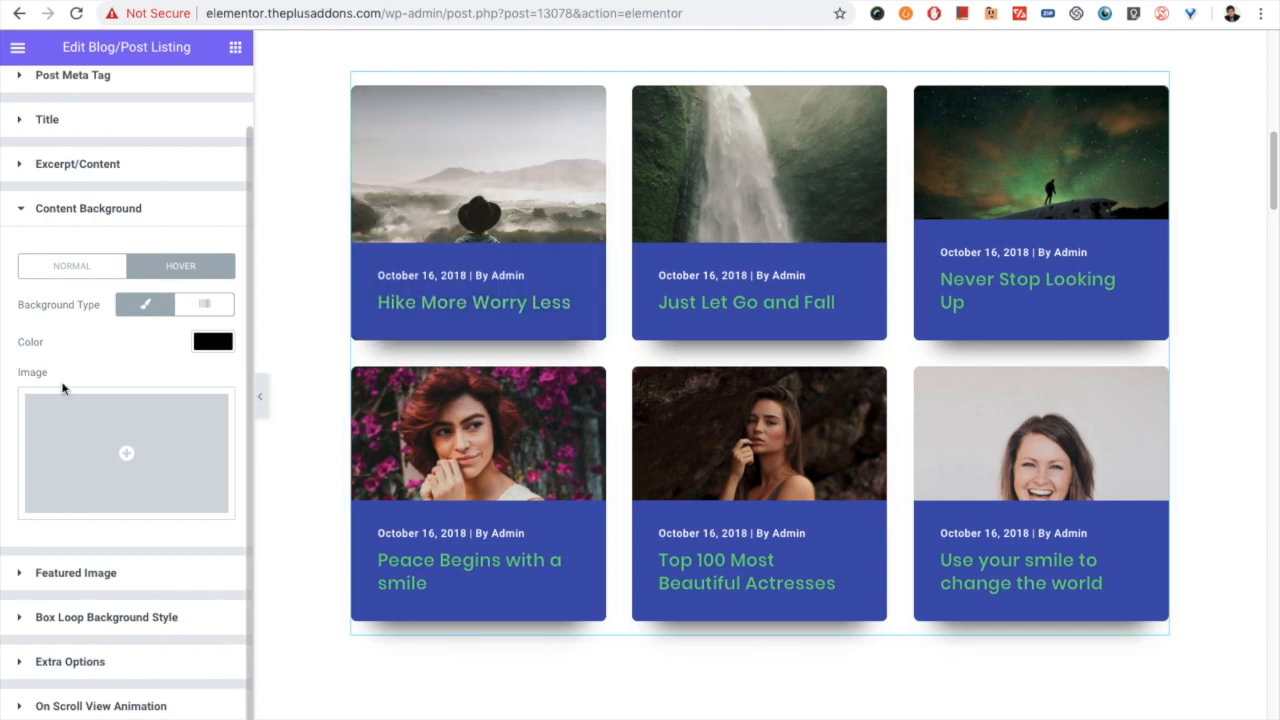
{"action": "left_click", "coordinate": [80, 572]}
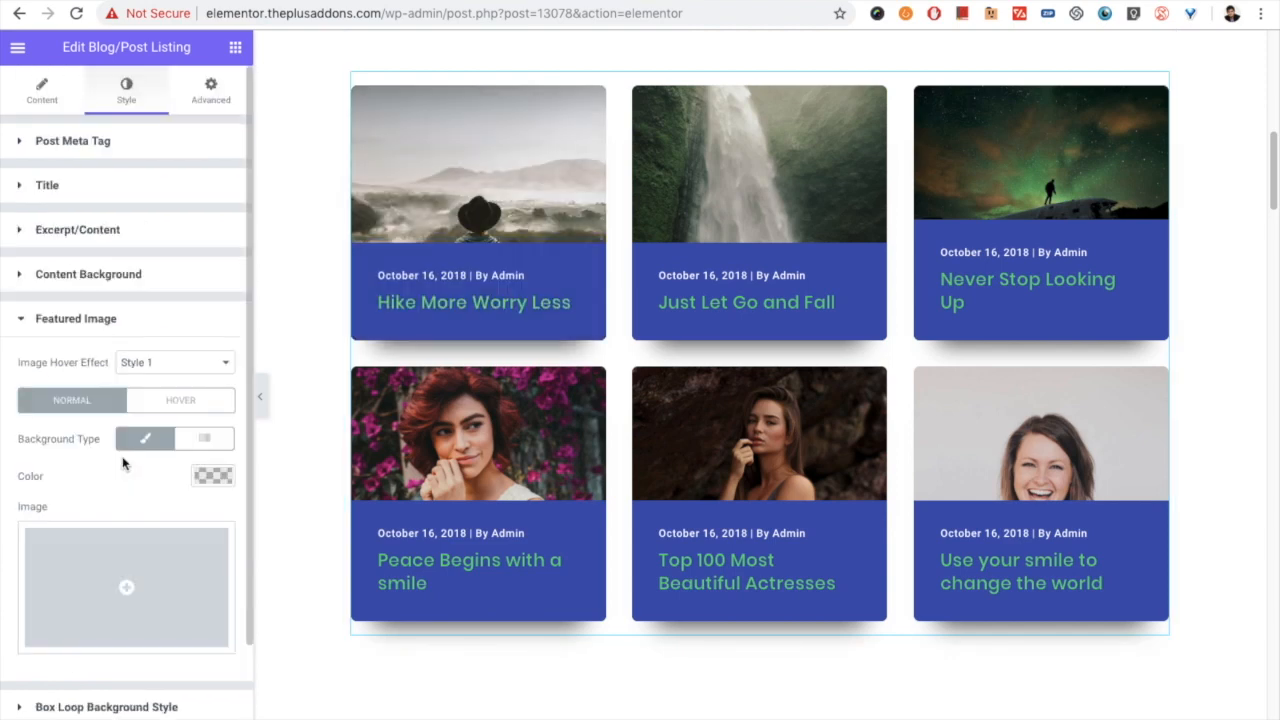
- Examine the featured image's hover effect and its normal overlay color without changing them
{"action": "scroll", "coordinate": [42, 463], "scroll_direction": "down", "scroll_amount": 1}
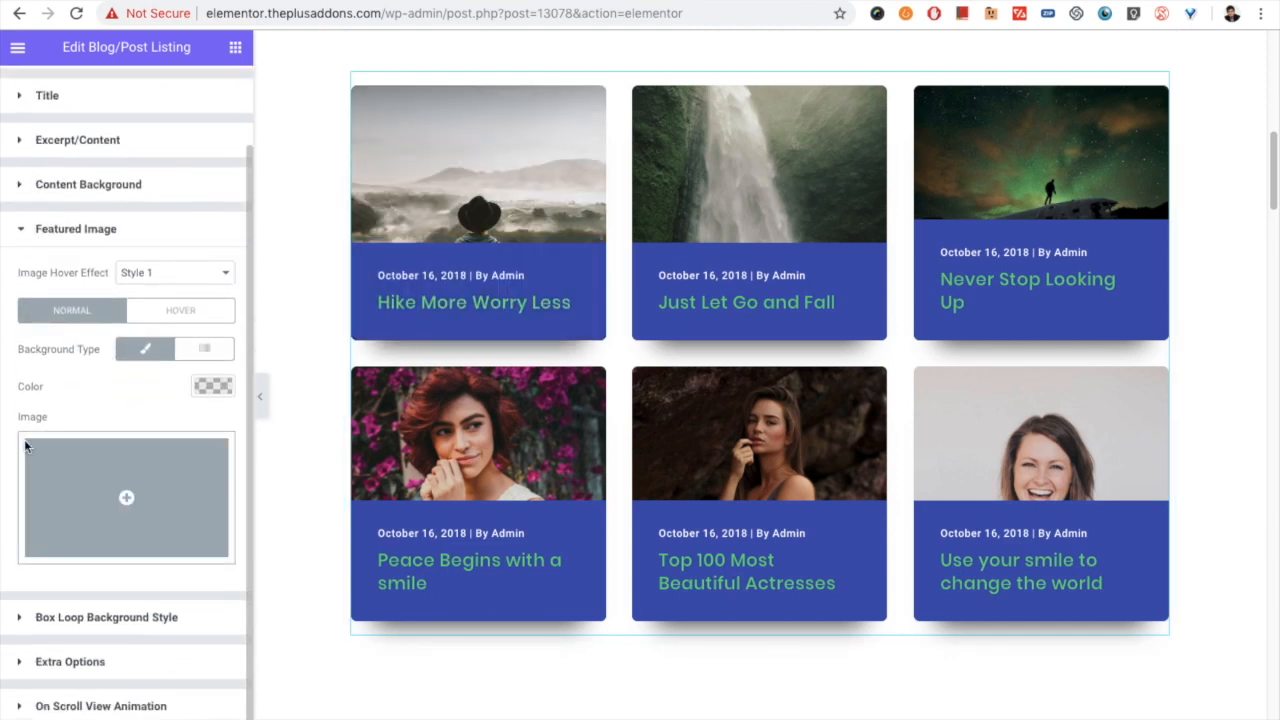
{"action": "left_click", "coordinate": [138, 275]}
{"action": "left_click", "coordinate": [148, 273]}
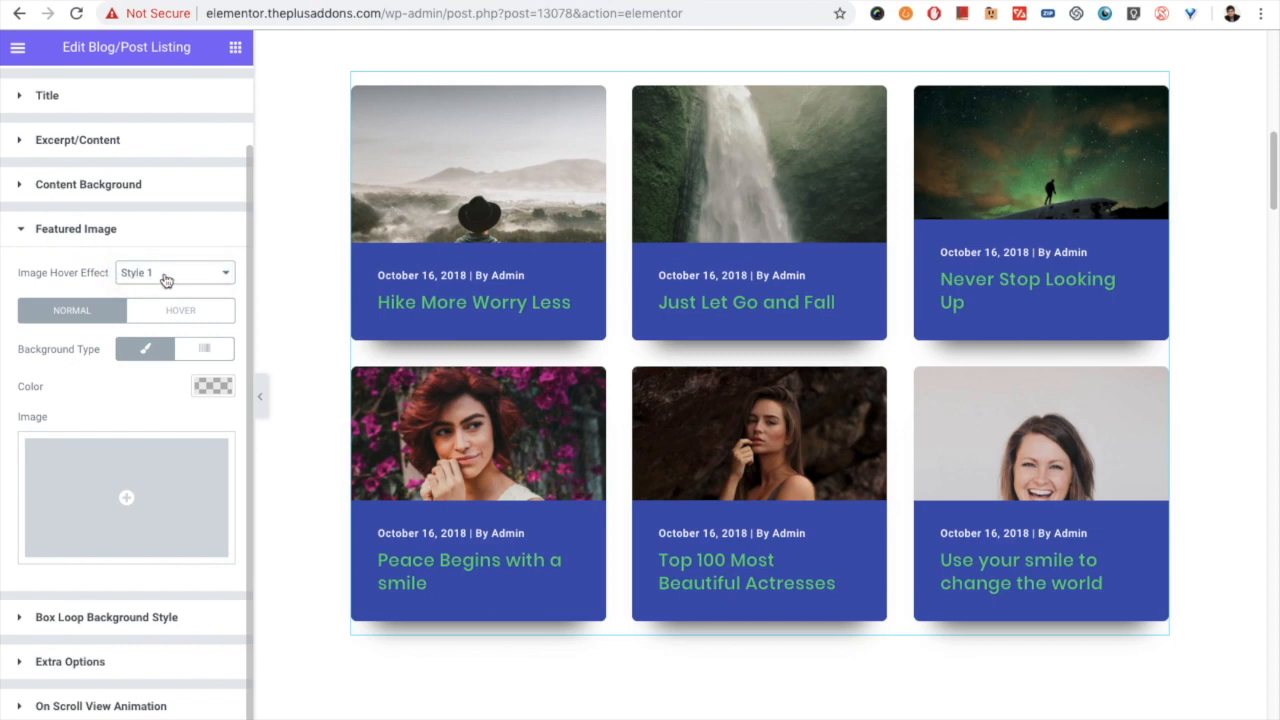
{"action": "left_click", "coordinate": [166, 279]}
{"action": "left_click", "coordinate": [165, 279]}
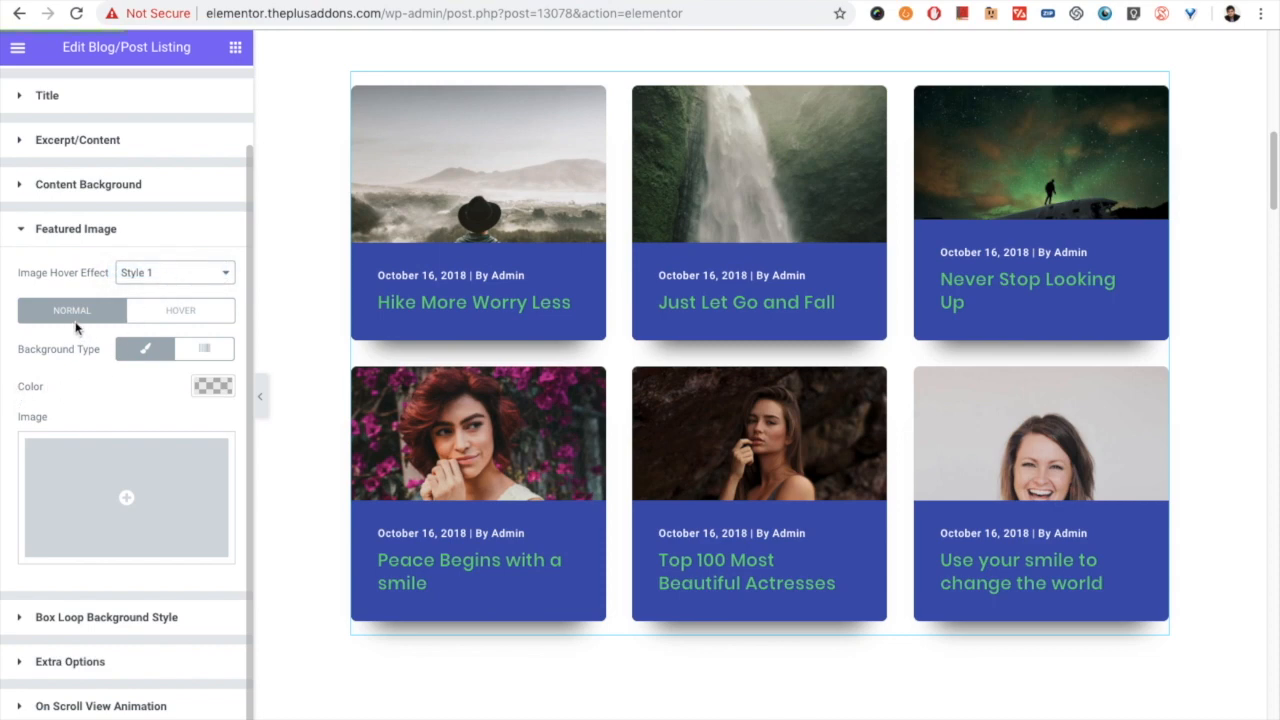
{"action": "left_click", "coordinate": [213, 386]}
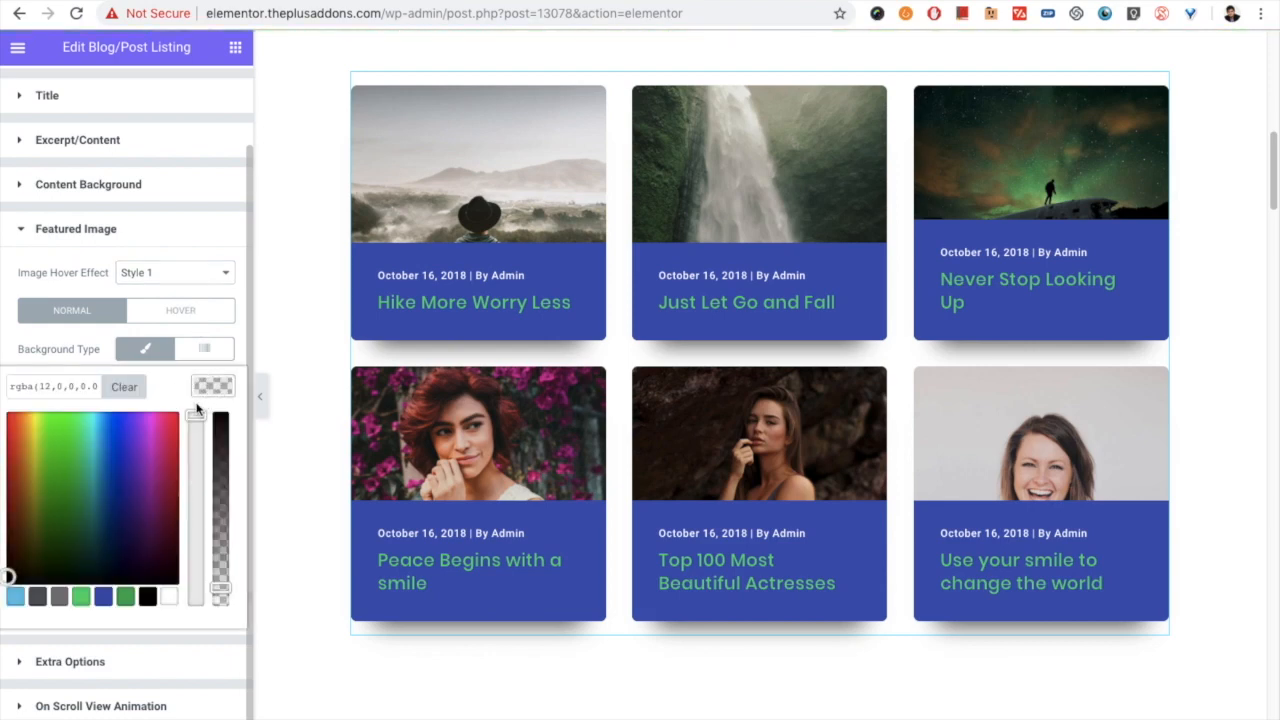
{"action": "triple_click", "coordinate": [72, 388]}
{"action": "left_click", "coordinate": [213, 386]}
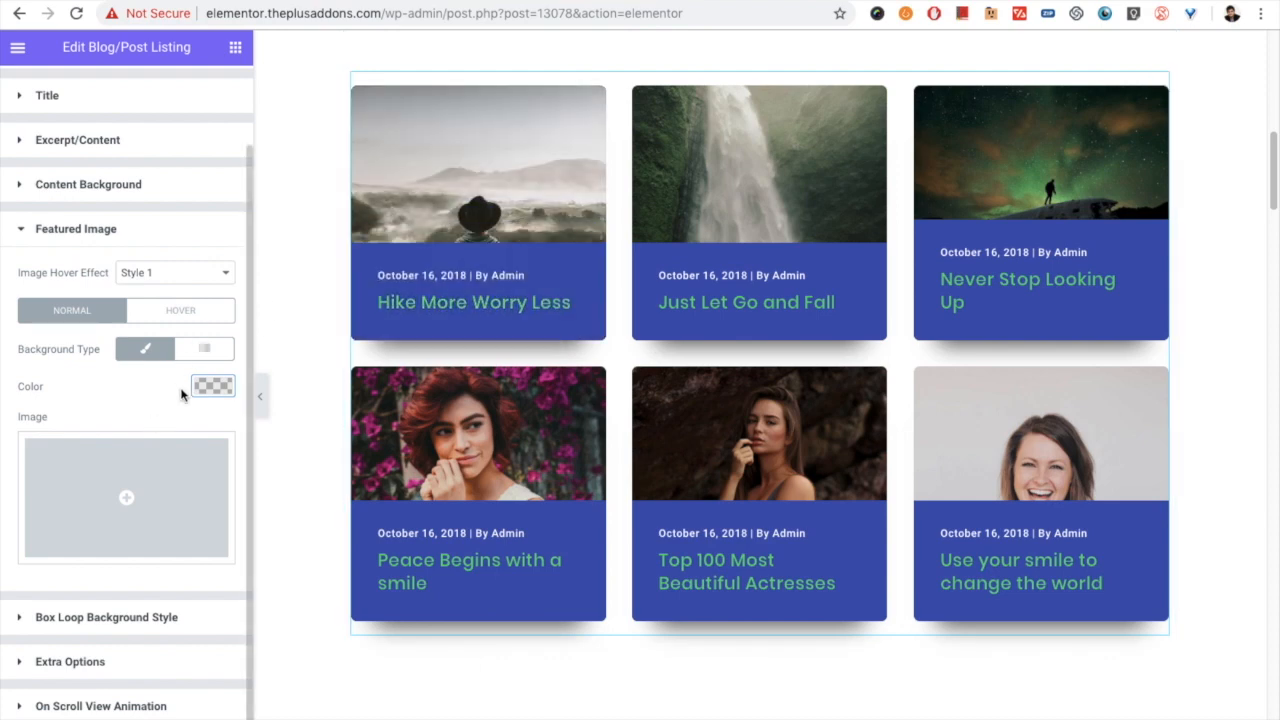
- Try an opaque black hover overlay color on the featured image and preview it on the first post
{"action": "left_click", "coordinate": [189, 306]}
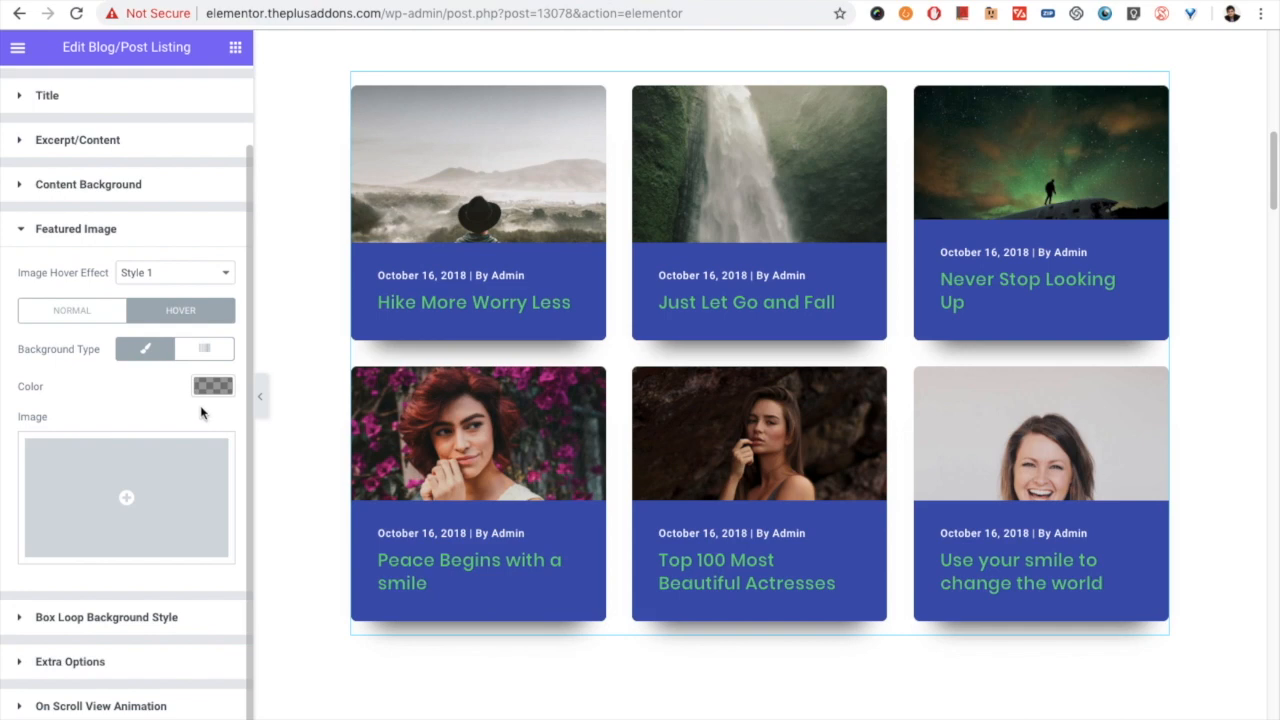
{"action": "left_click", "coordinate": [213, 386]}
{"action": "mouse_move", "coordinate": [74, 537]}
{"action": "left_mouse_down"}
{"action": "mouse_move", "coordinate": [29, 471]}
{"action": "mouse_move", "coordinate": [203, 577]}
{"action": "mouse_move", "coordinate": [204, 600]}
{"action": "left_mouse_up"}
{"action": "left_click_drag", "start_coordinate": [227, 528], "coordinate": [232, 391]}
{"action": "left_click", "coordinate": [221, 391]}
{"action": "mouse_move", "coordinate": [482, 176]}
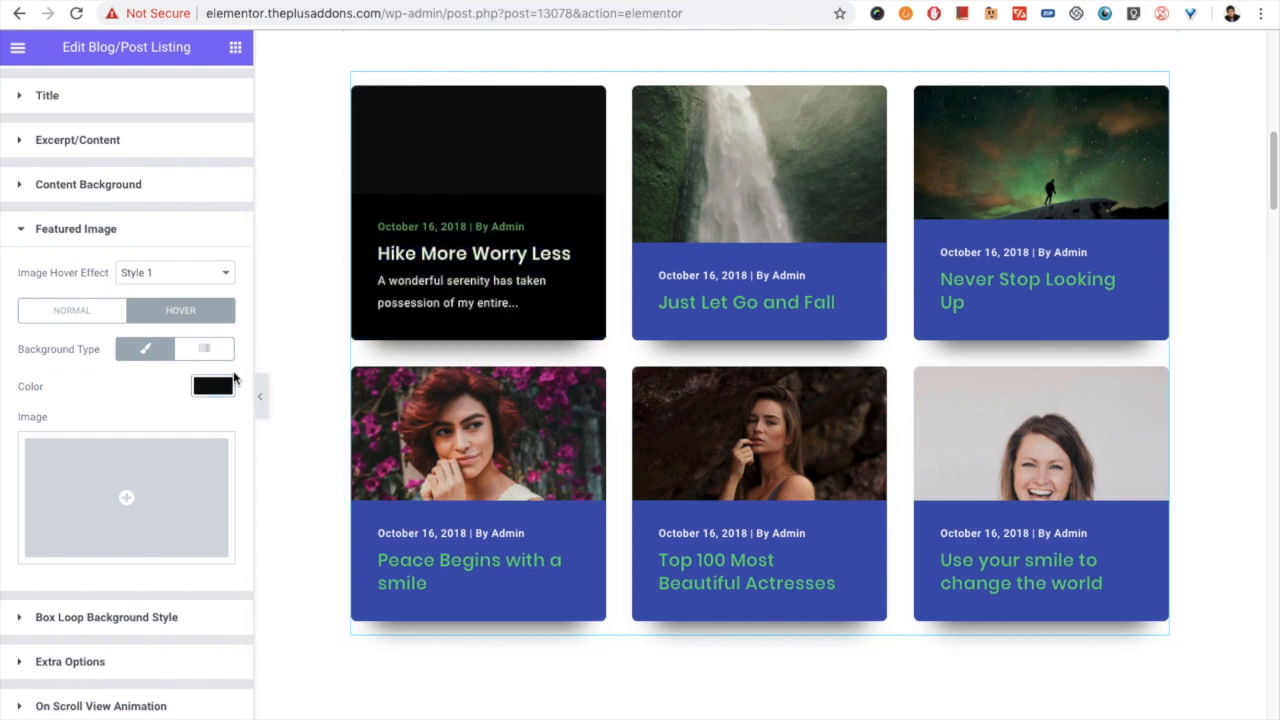
- Set the featured image's hover overlay color to light gray #b5b5b5 with about half opacity
{"action": "left_click", "coordinate": [200, 392]}
{"action": "left_click_drag", "start_coordinate": [112, 487], "coordinate": [62, 463]}
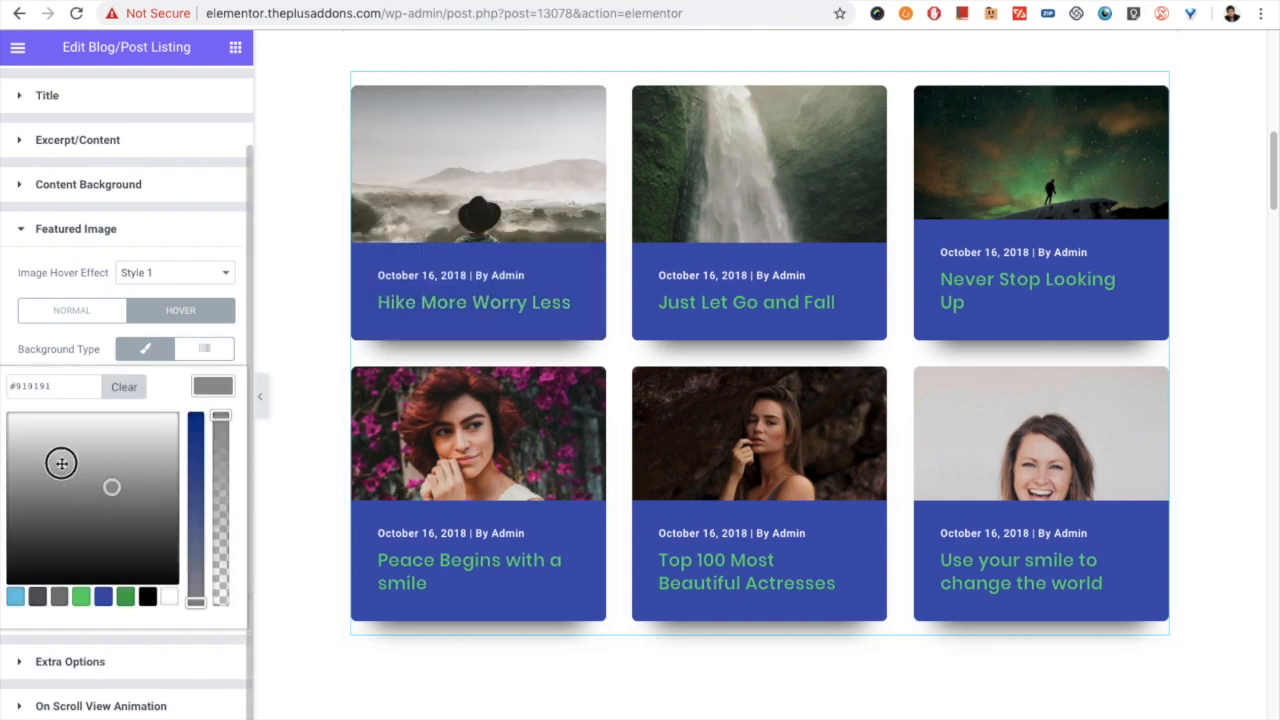
{"action": "left_click", "coordinate": [221, 482]}
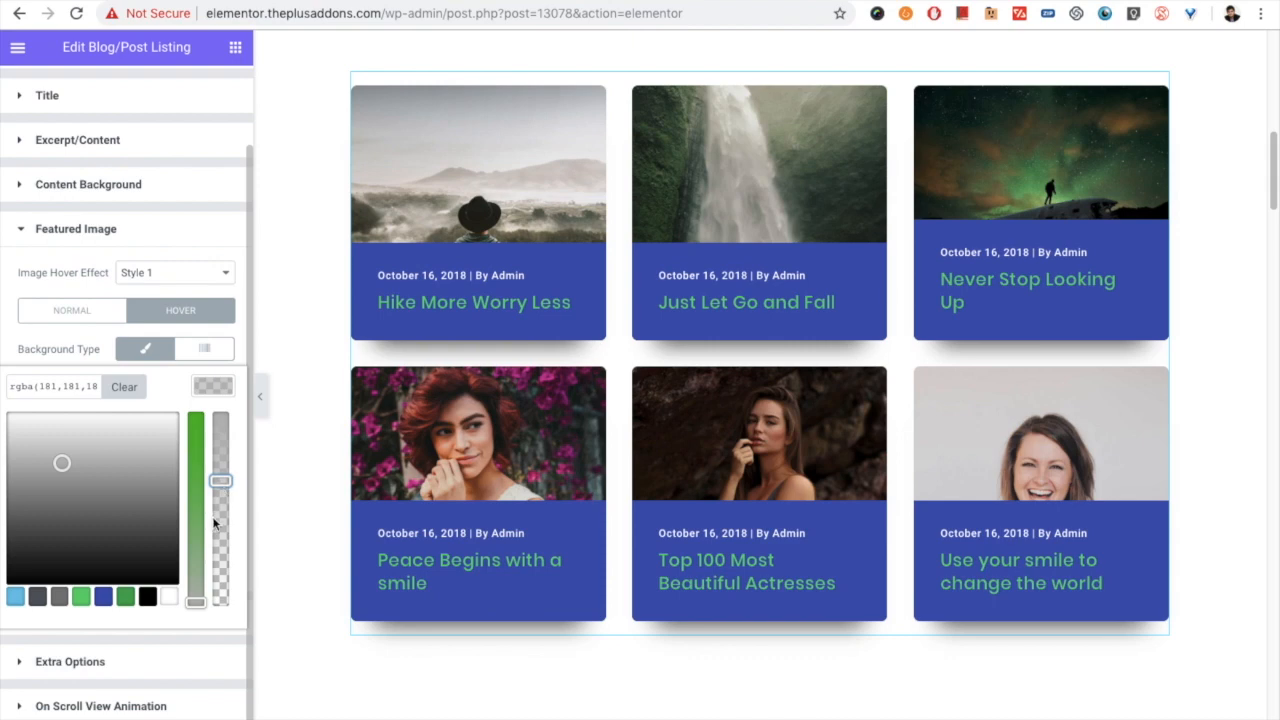
{"action": "left_click", "coordinate": [214, 386]}
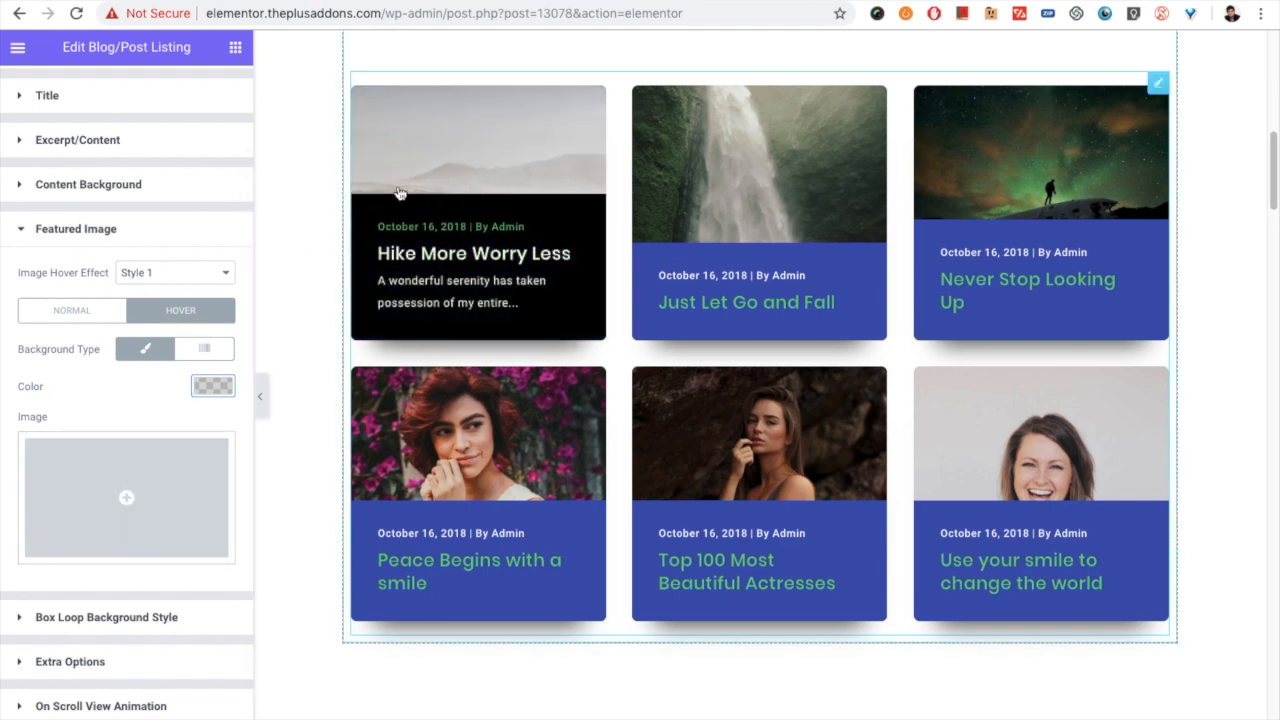
- Try hiding the box border in the box loop background style and turn it back on
{"action": "left_click", "coordinate": [88, 612]}
{"action": "scroll", "coordinate": [20, 456], "scroll_direction": "down", "scroll_amount": 2}
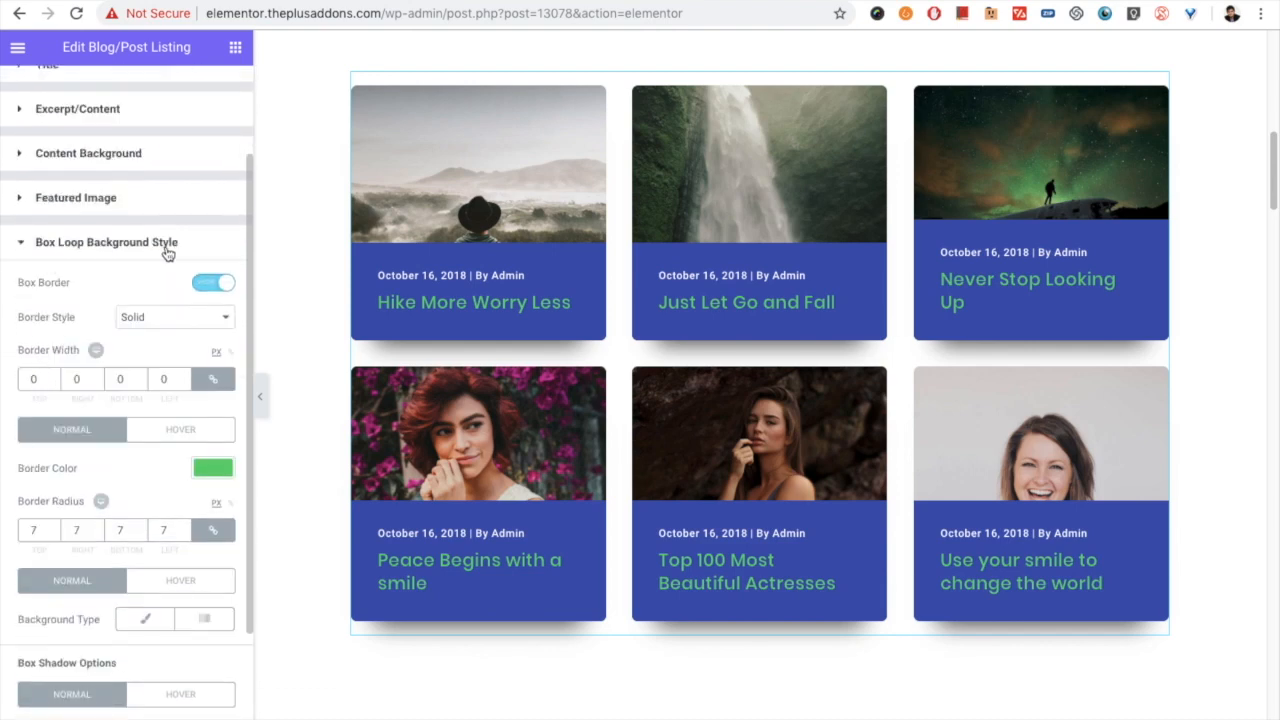
{"action": "scroll", "coordinate": [6, 390], "scroll_direction": "down", "scroll_amount": 1}
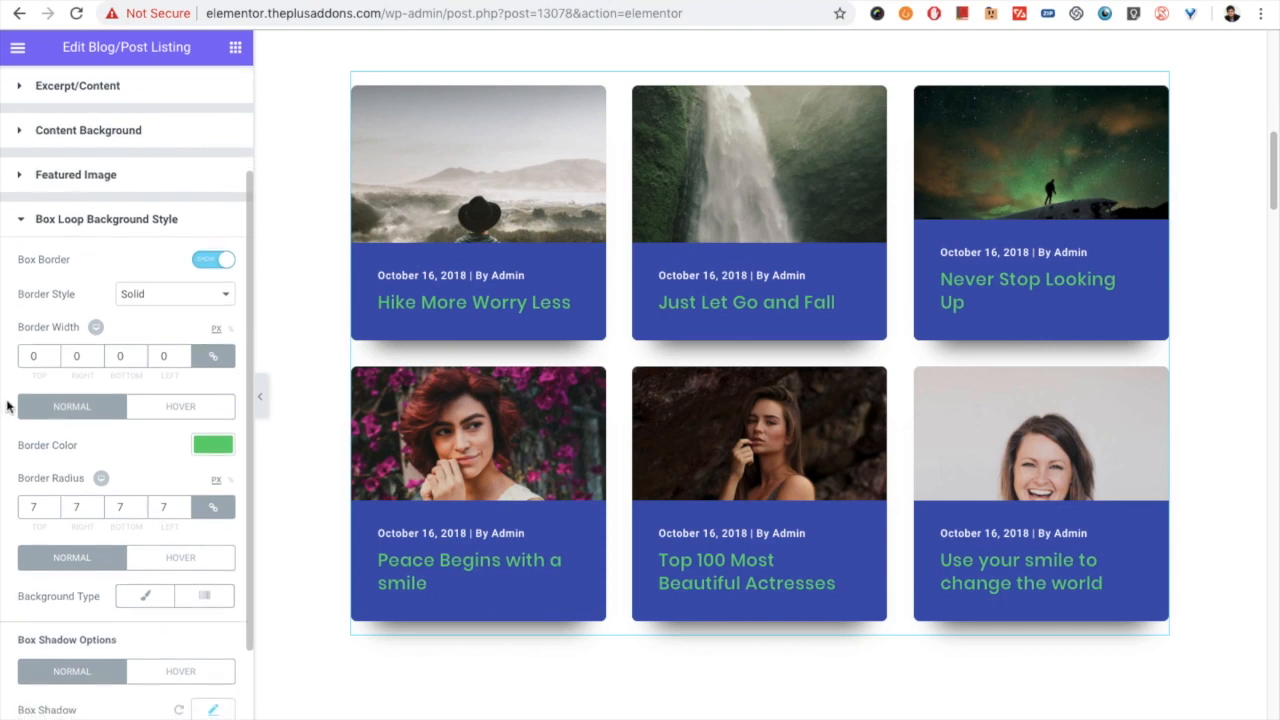
{"action": "scroll", "coordinate": [44, 300], "scroll_direction": "down", "scroll_amount": 1}
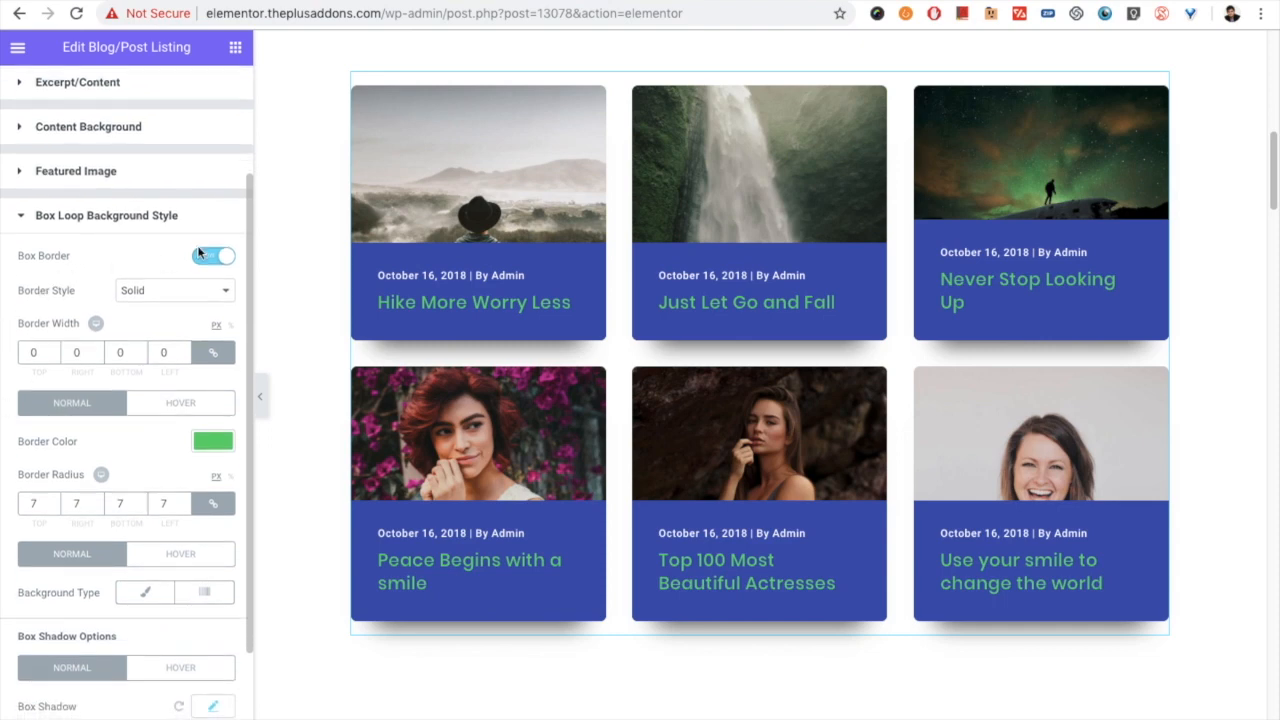
{"action": "left_click", "coordinate": [205, 262]}
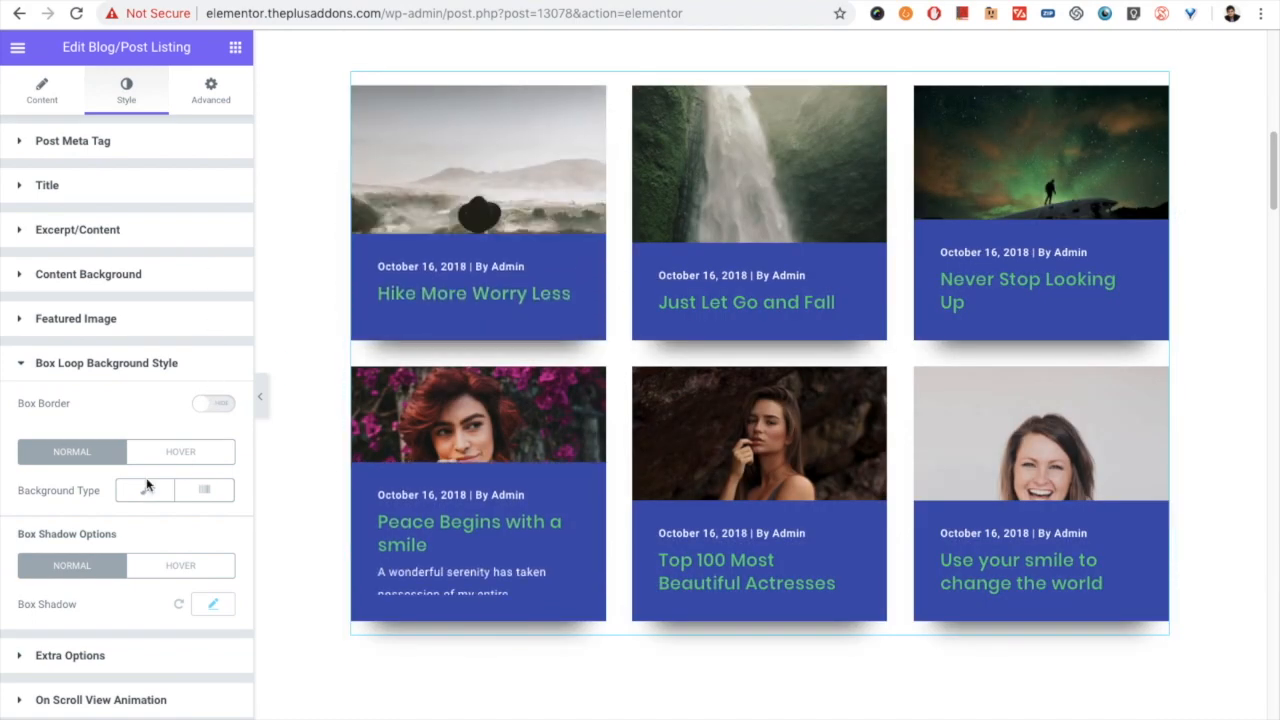
{"action": "left_click", "coordinate": [207, 408]}
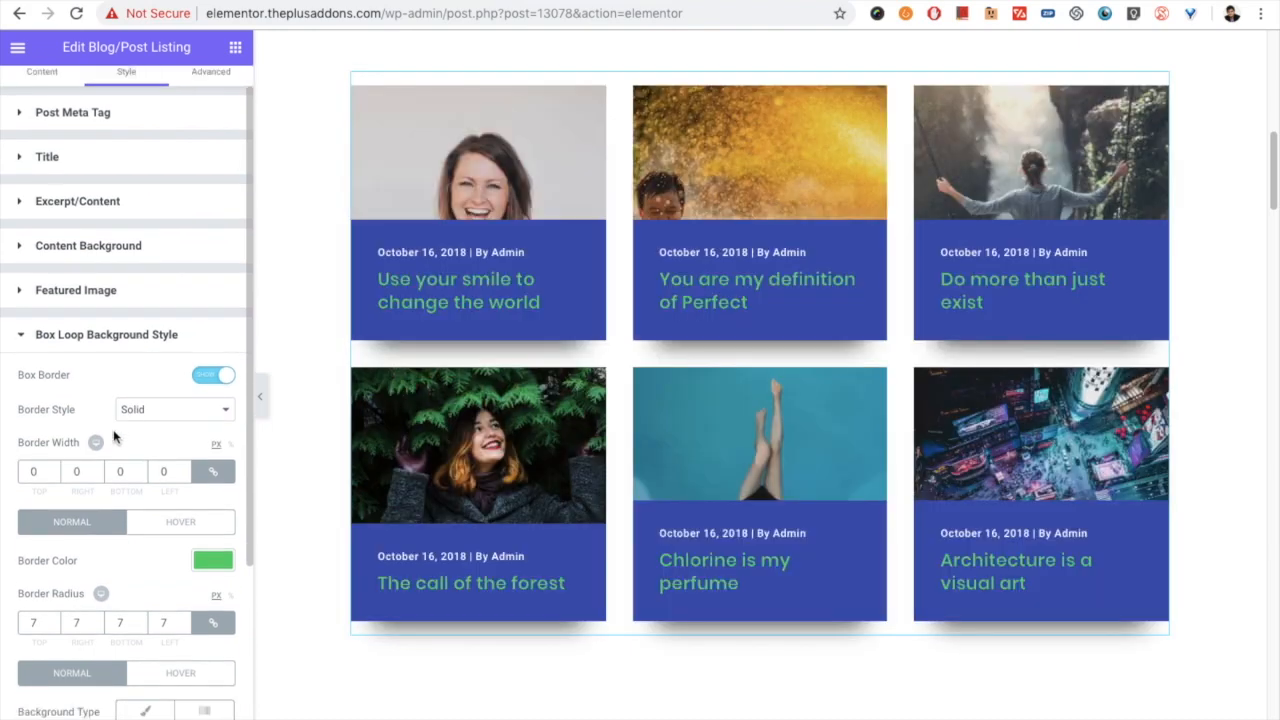
- Review the border style choices, keeping Solid, and examine the border's width, color and radius settings for normal and hover
{"action": "scroll", "coordinate": [160, 417], "scroll_direction": "down", "scroll_amount": 1}
{"action": "left_click", "coordinate": [148, 408]}
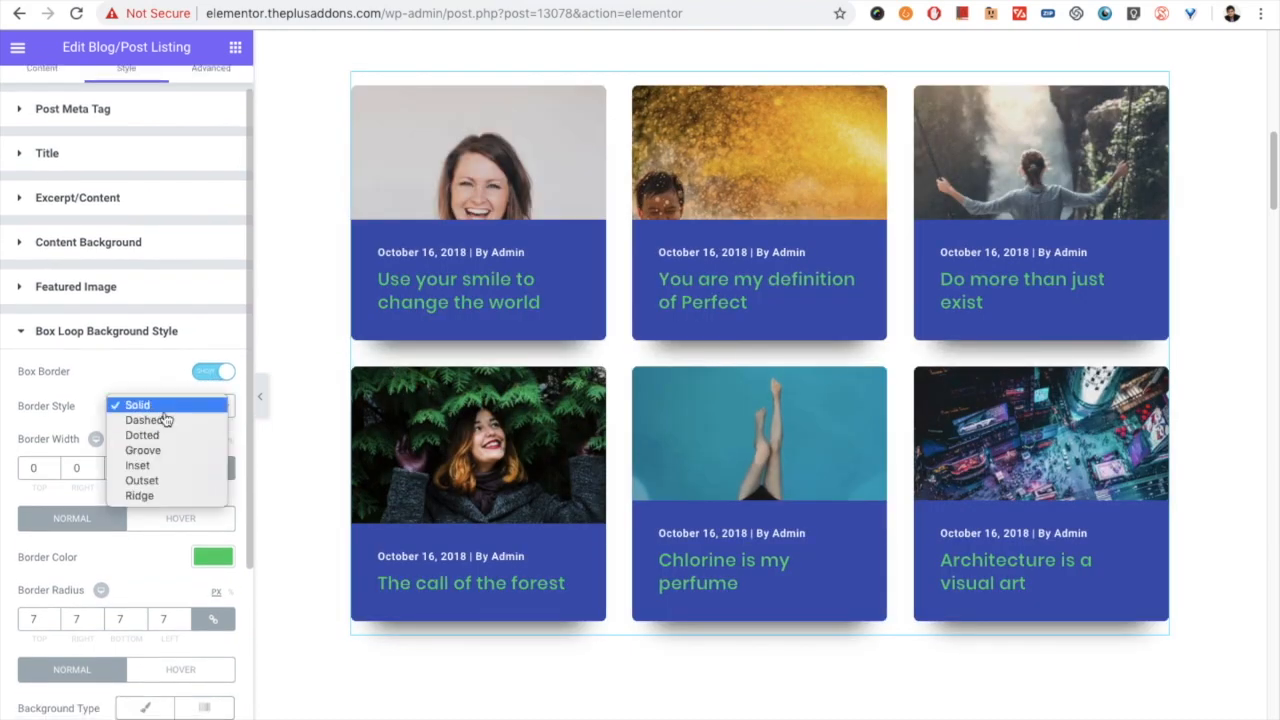
{"action": "left_click", "coordinate": [150, 406]}
{"action": "scroll", "coordinate": [76, 427], "scroll_direction": "down", "scroll_amount": 1}
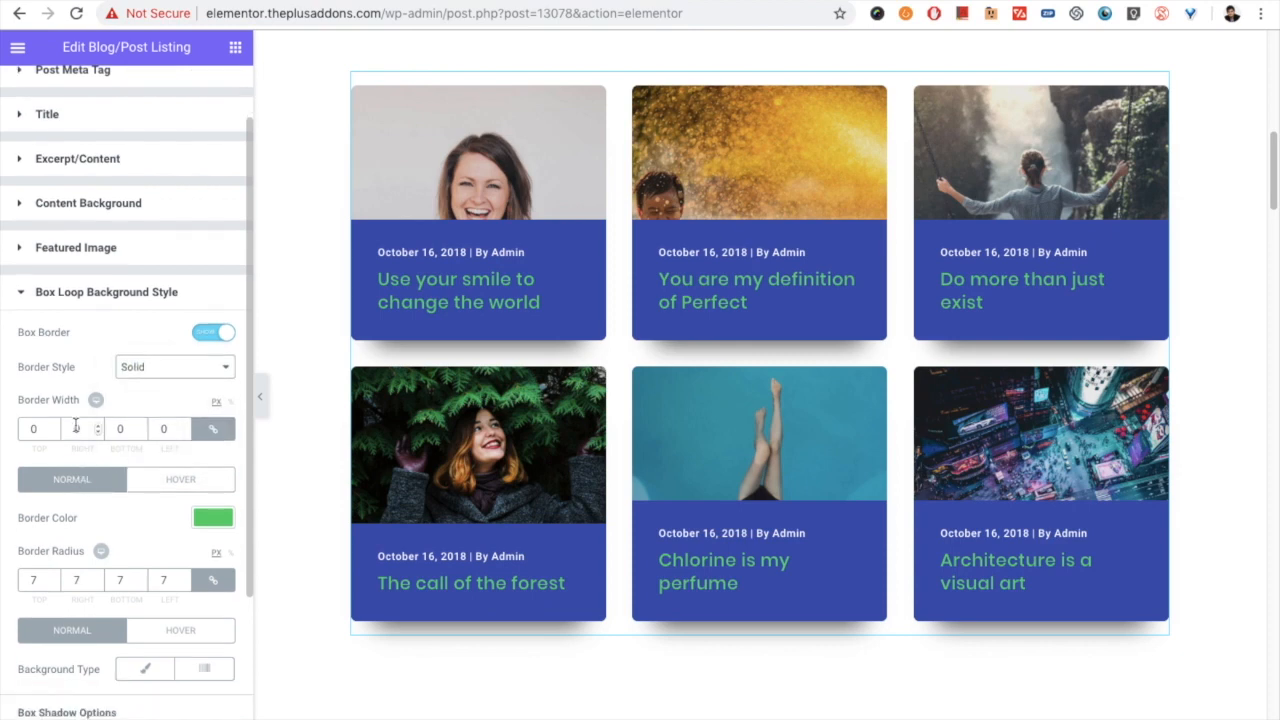
{"action": "scroll", "coordinate": [80, 485], "scroll_direction": "down", "scroll_amount": 3}
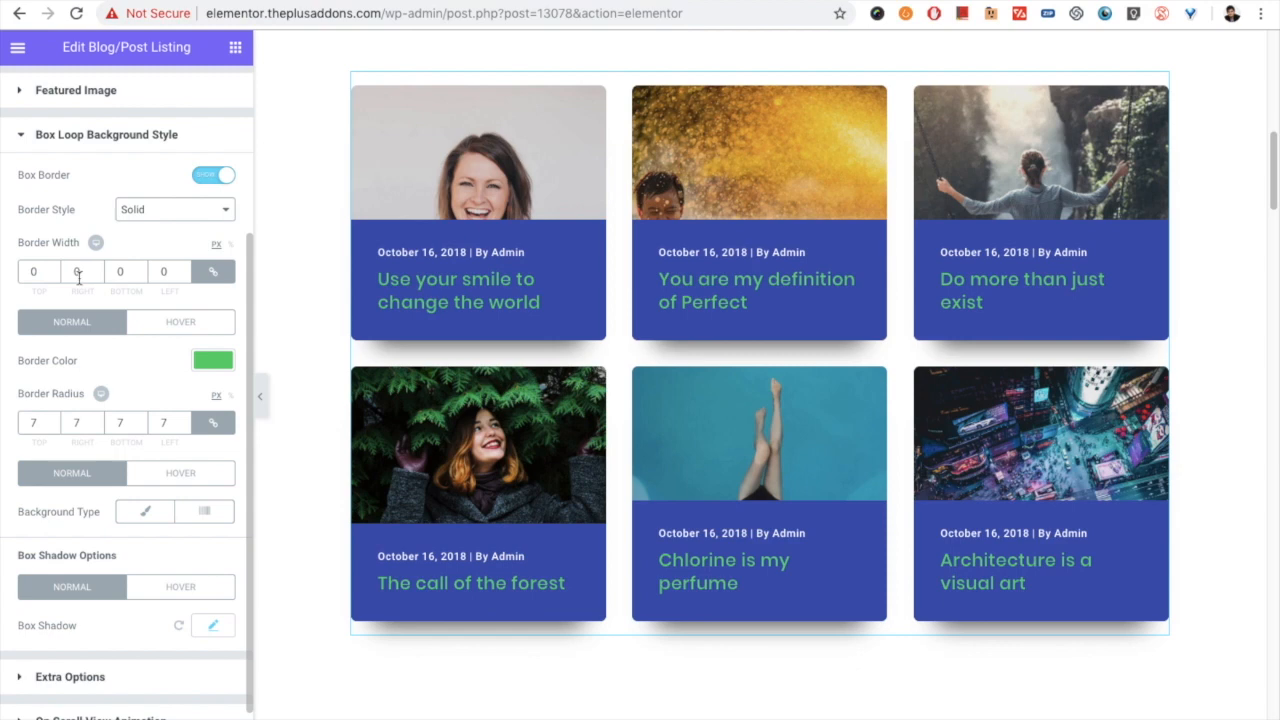
{"action": "left_click", "coordinate": [166, 335]}
{"action": "left_click", "coordinate": [103, 330]}
{"action": "scroll", "coordinate": [158, 394], "scroll_direction": "down", "scroll_amount": 1}
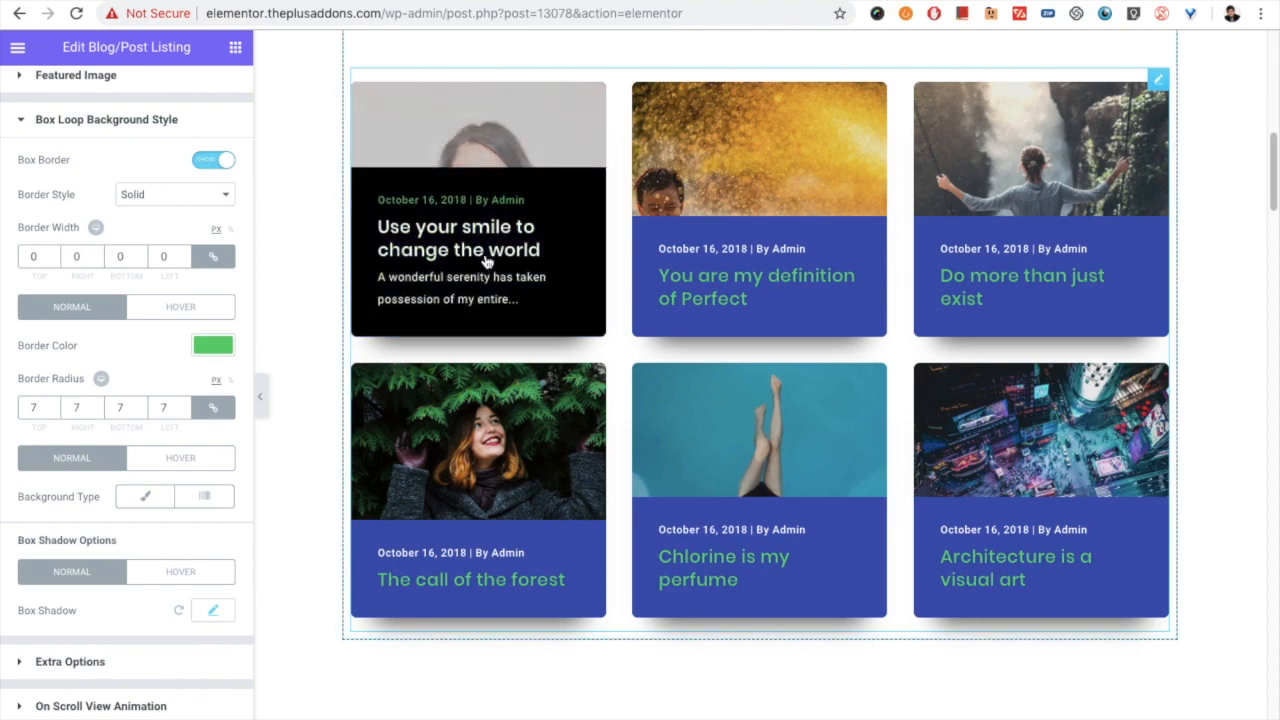
- Examine the box shadow options for the hover and normal states, including the normal shadow's detailed settings
{"action": "scroll", "coordinate": [497, 469], "scroll_direction": "down", "scroll_amount": 6}
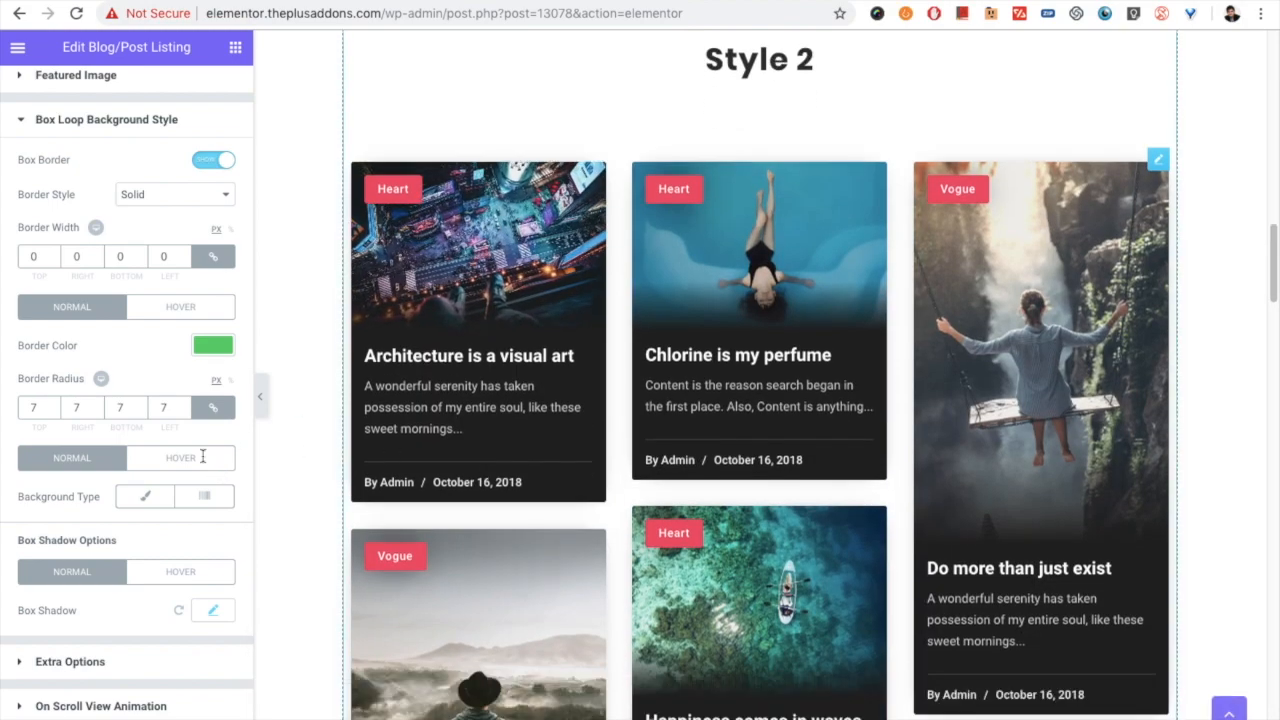
{"action": "scroll", "coordinate": [436, 397], "scroll_direction": "up", "scroll_amount": 4}
{"action": "scroll", "coordinate": [445, 380], "scroll_direction": "up", "scroll_amount": 1}
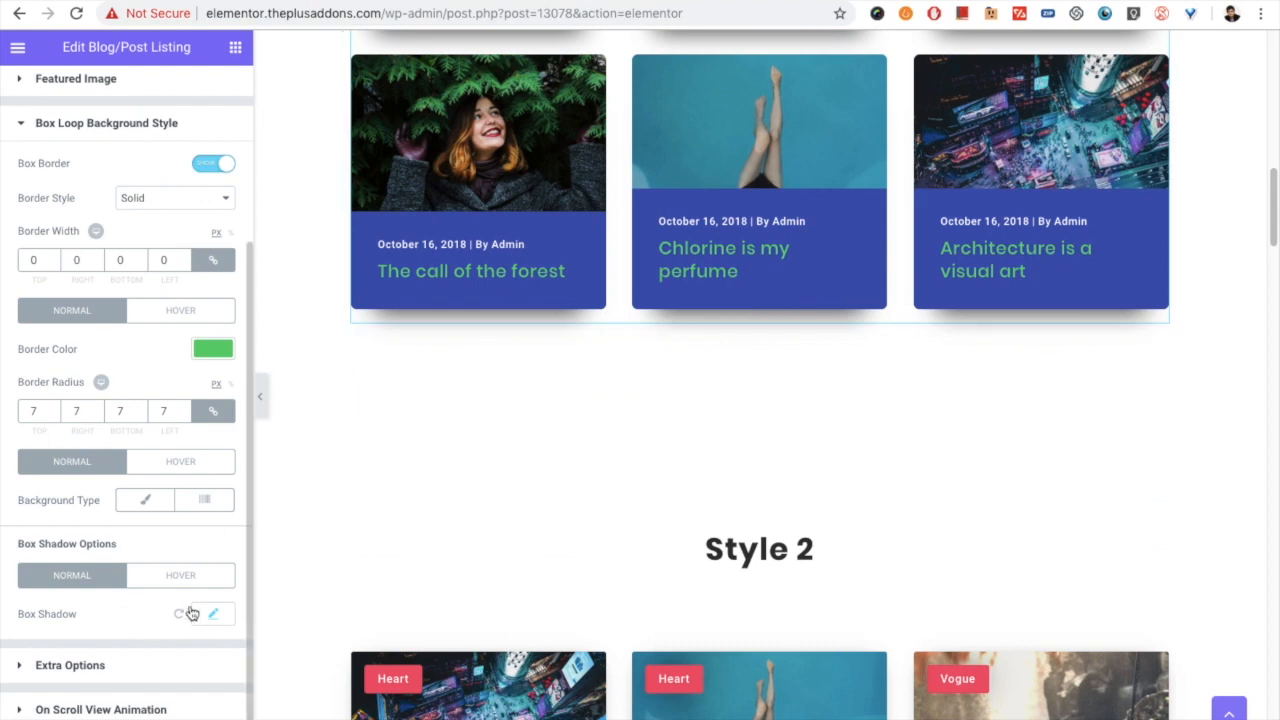
{"action": "left_click", "coordinate": [180, 578]}
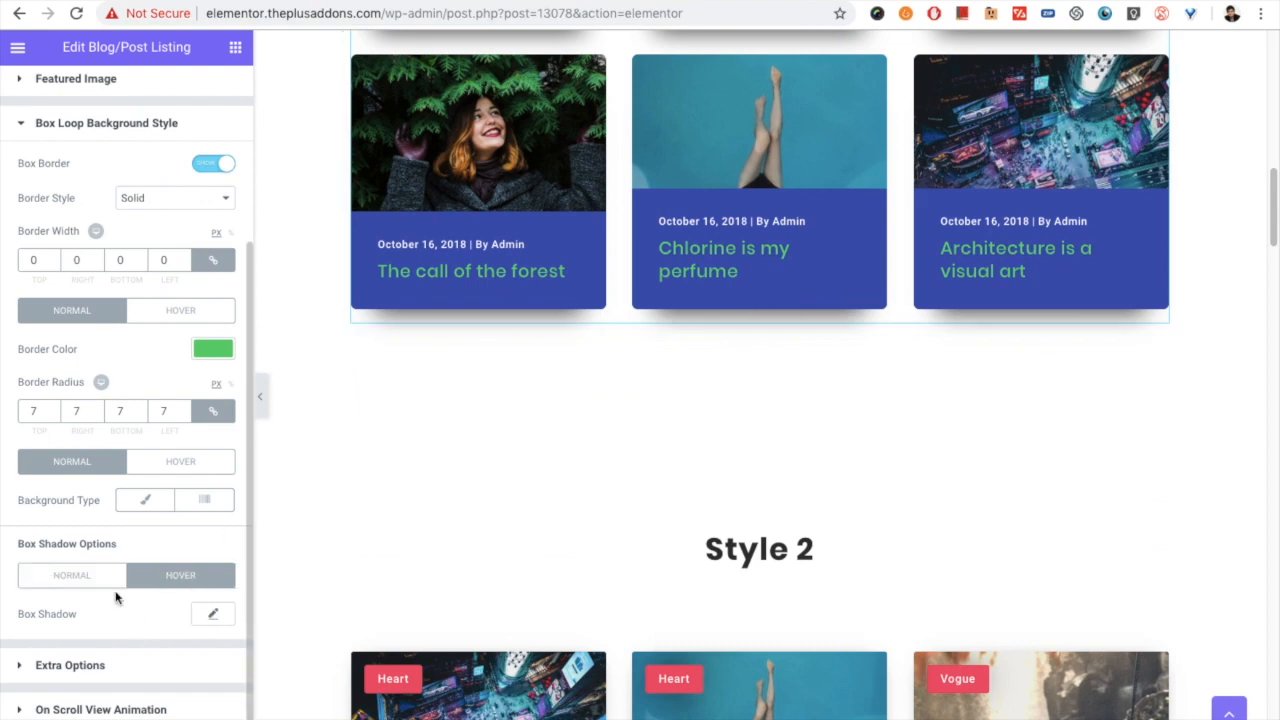
{"action": "left_click", "coordinate": [88, 578]}
{"action": "left_click", "coordinate": [212, 611]}
{"action": "scroll", "coordinate": [143, 627], "scroll_direction": "down", "scroll_amount": 2}
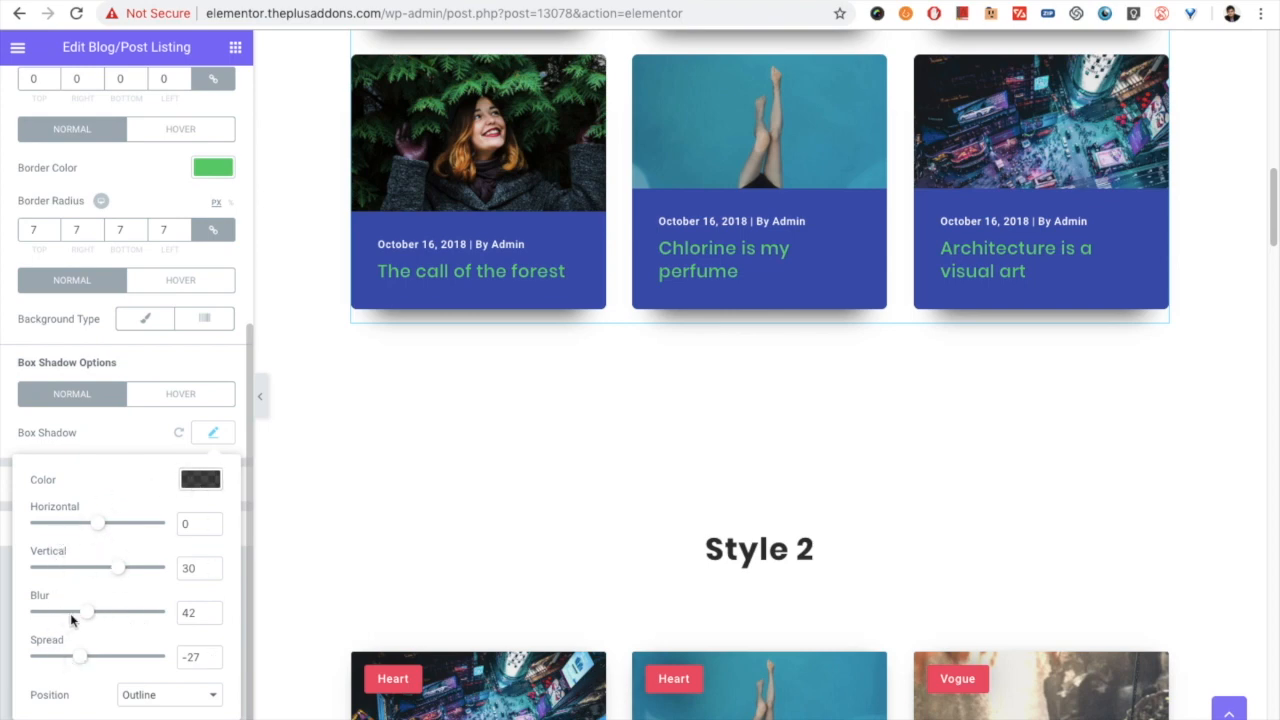
{"action": "left_click", "coordinate": [218, 440]}
- Examine the Messy Columns option and the on-scroll view animation setting, and return to the content layout settings
{"action": "left_click", "coordinate": [112, 490]}
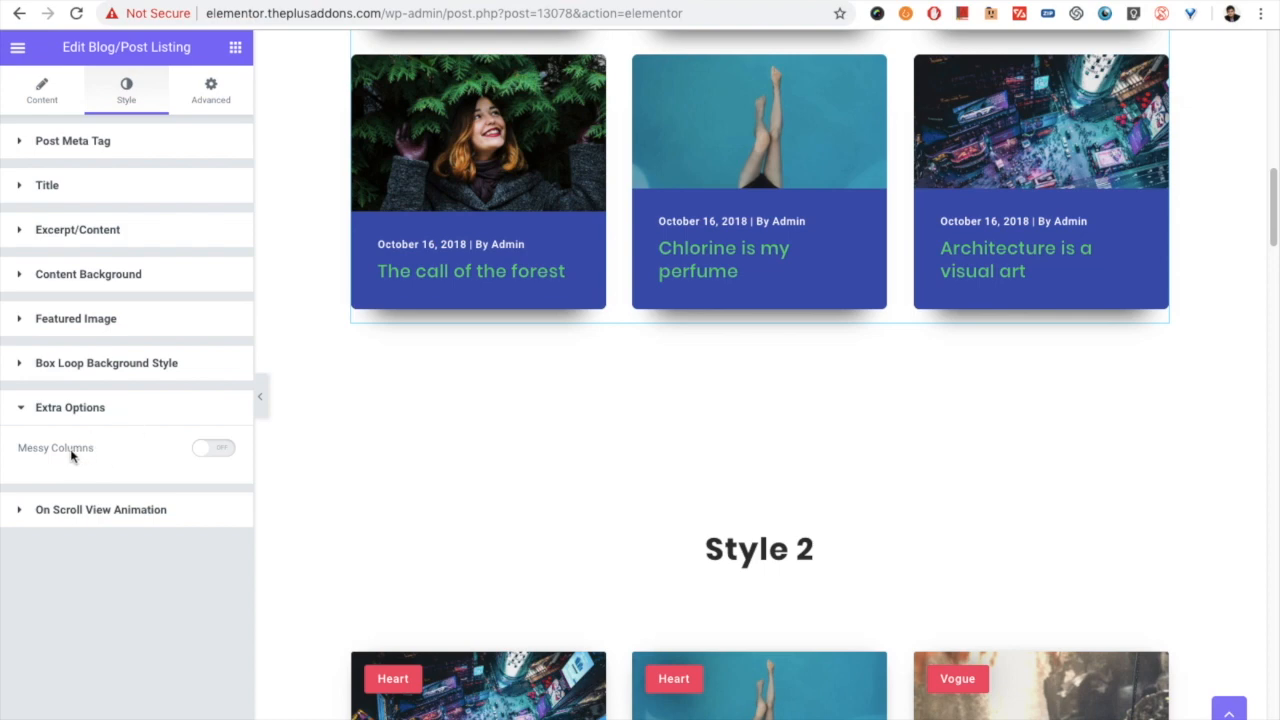
{"action": "left_click", "coordinate": [110, 512]}
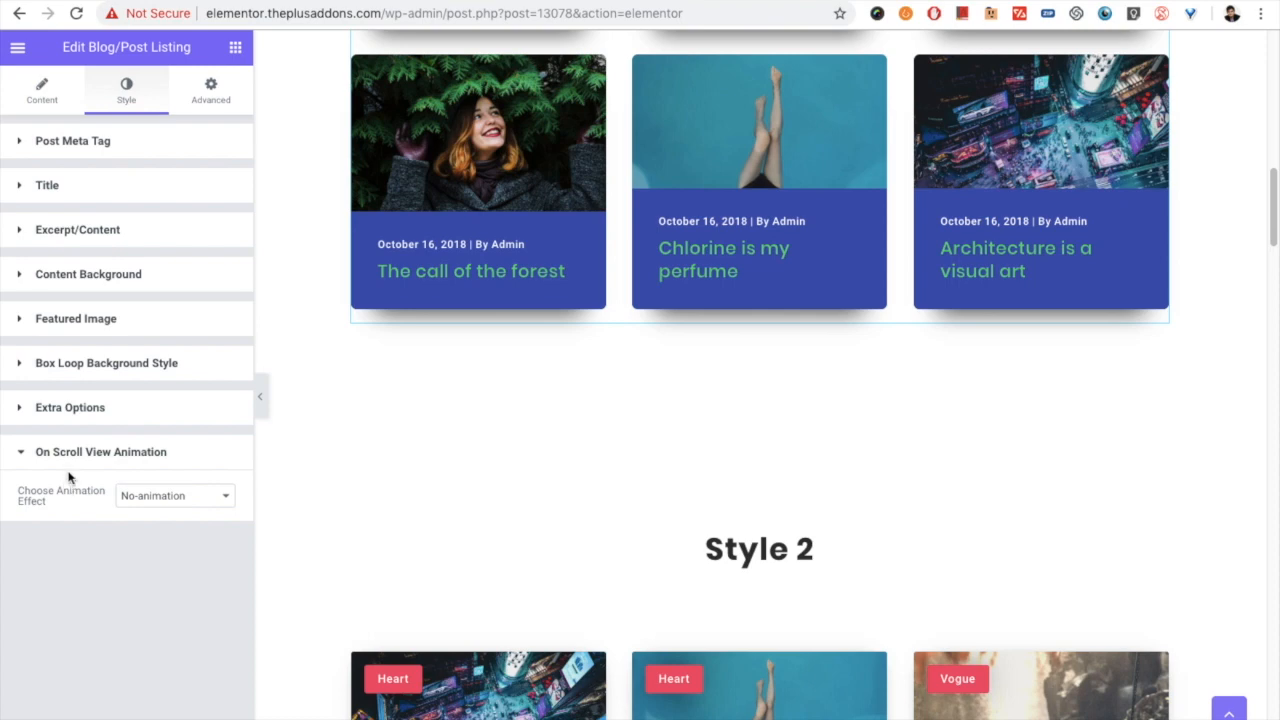
{"action": "left_click", "coordinate": [44, 90]}
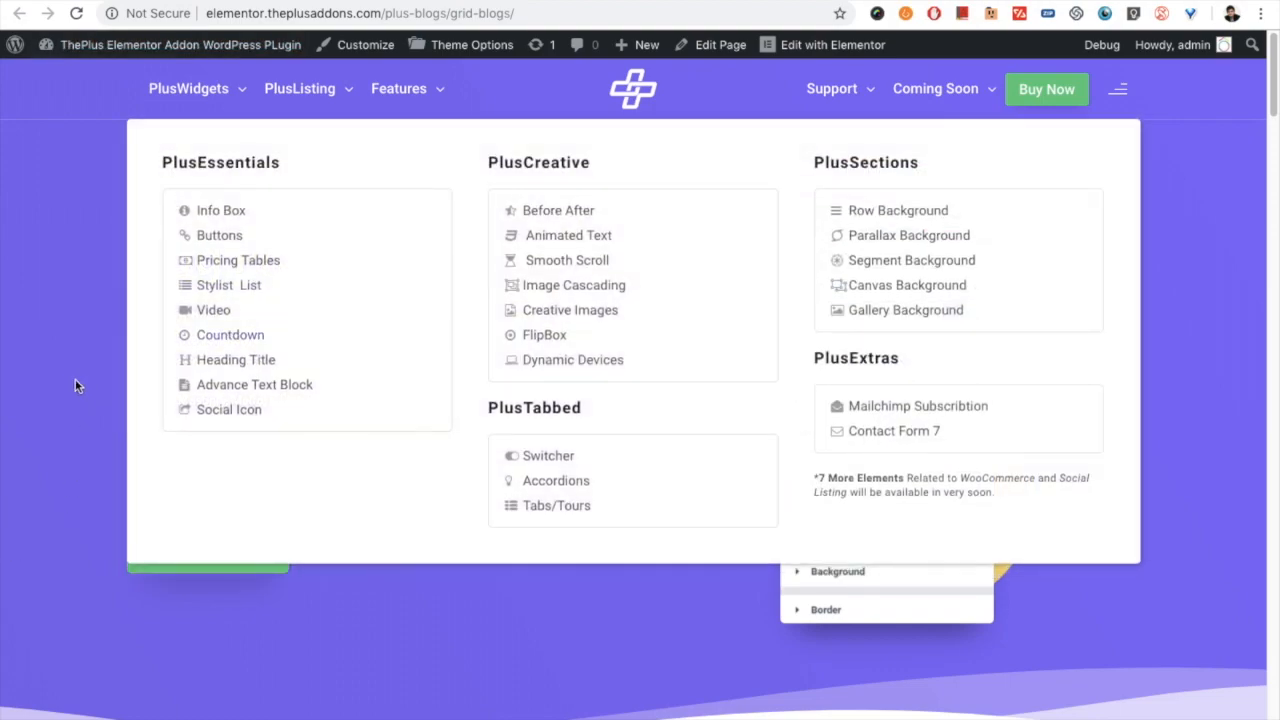
- Switch to the published grid blogs page and look over the different grid listing styles
{"action": "scroll", "coordinate": [429, 583], "scroll_direction": "down", "scroll_amount": 4}
{"action": "scroll", "coordinate": [473, 543], "scroll_direction": "down", "scroll_amount": 8}
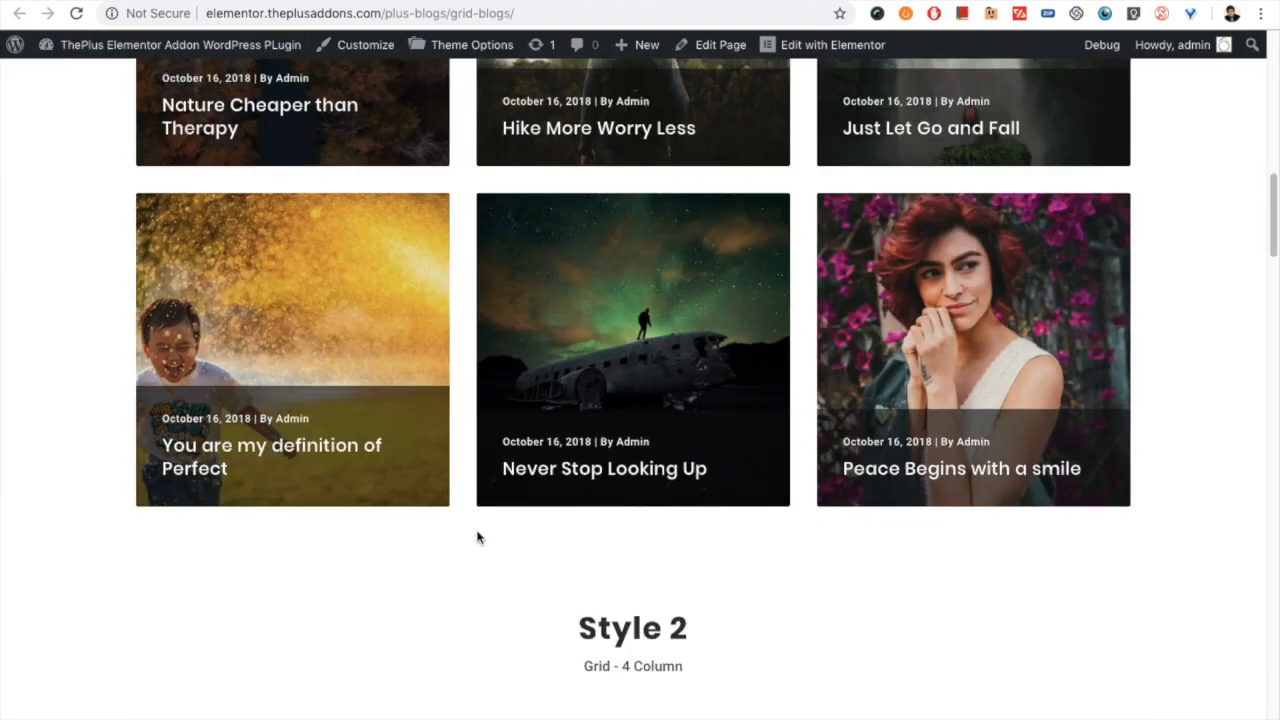
{"action": "scroll", "coordinate": [472, 538], "scroll_direction": "up", "scroll_amount": 4}
{"action": "scroll", "coordinate": [472, 537], "scroll_direction": "down", "scroll_amount": 8}
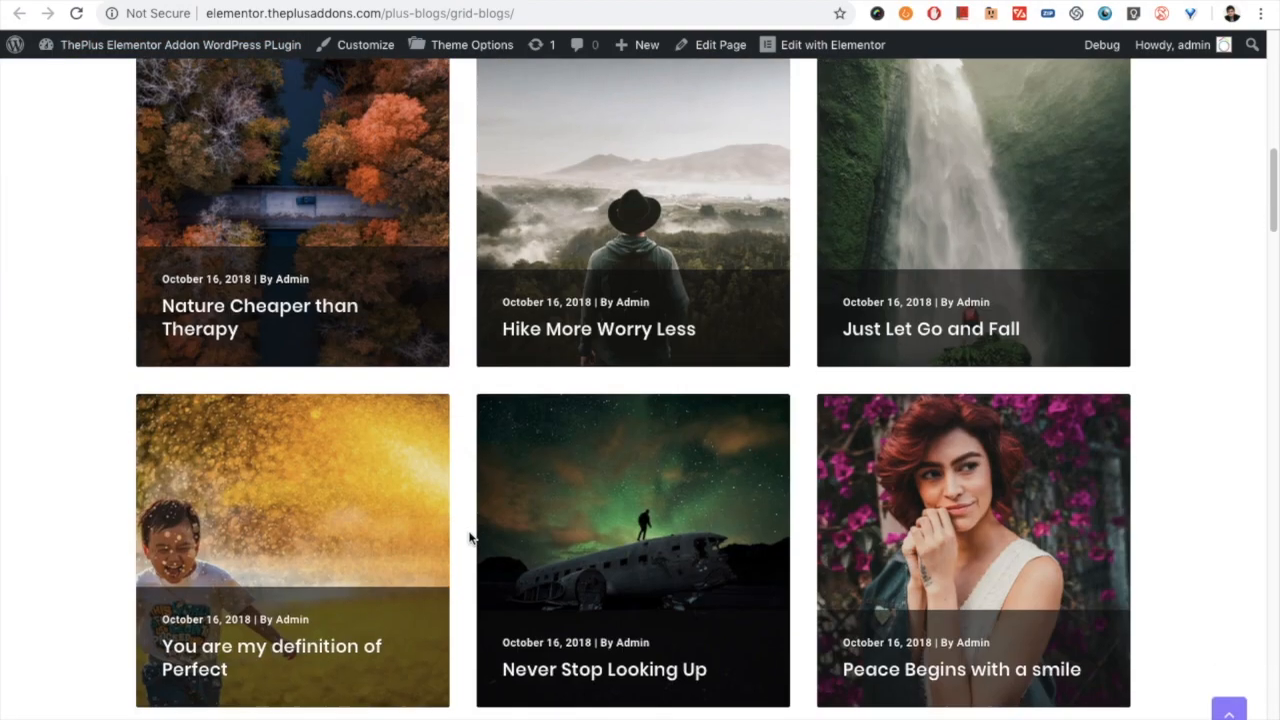
{"action": "scroll", "coordinate": [470, 541], "scroll_direction": "down", "scroll_amount": 15}
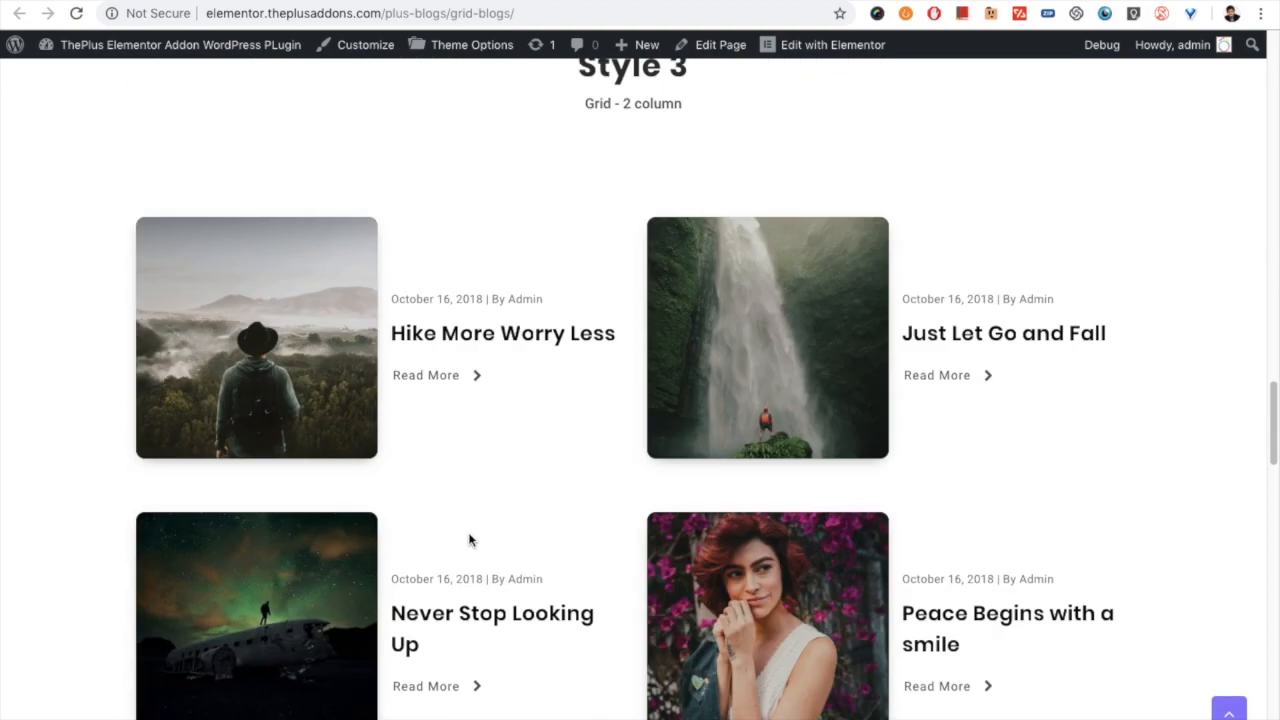
{"action": "scroll", "coordinate": [468, 537], "scroll_direction": "down", "scroll_amount": 9}
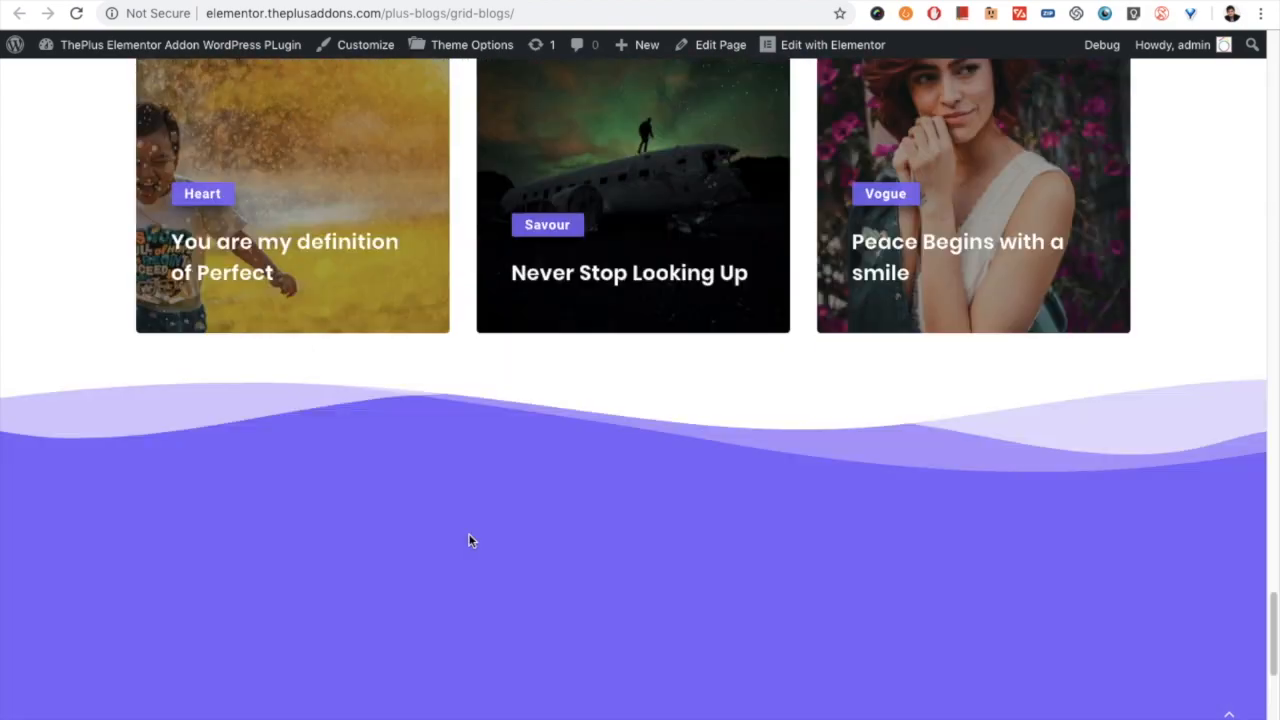
{"action": "scroll", "coordinate": [468, 532], "scroll_direction": "up", "scroll_amount": 6}
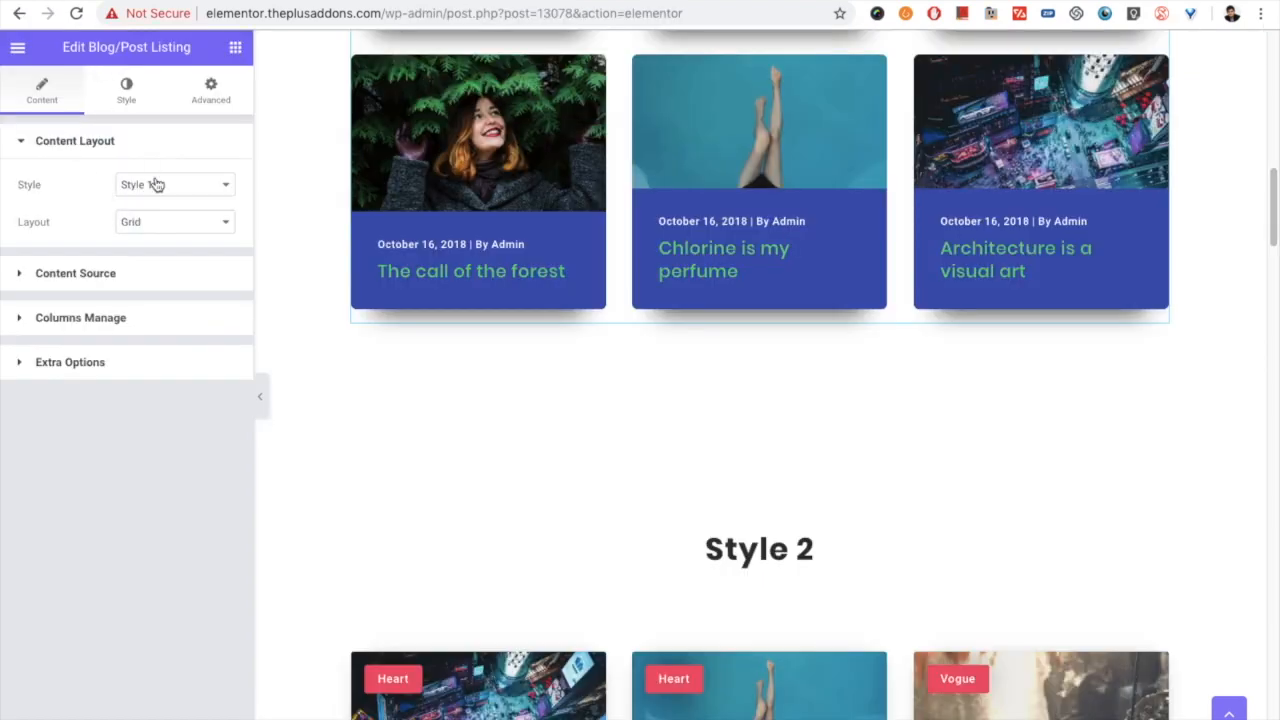
- Review the layout choices, keeping Grid, and examine the column choices for desktop, tablet and mobile, keeping Column 3, Column 3 and Column 1
{"action": "left_click", "coordinate": [155, 231]}
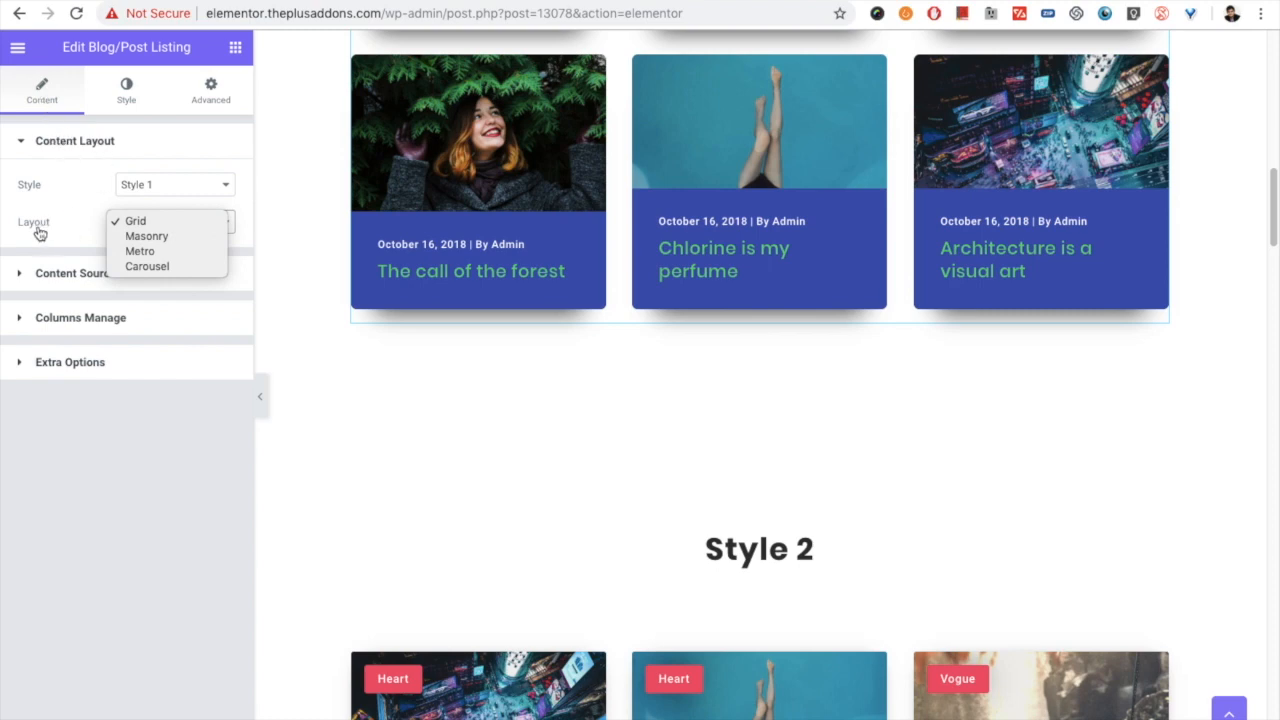
{"action": "left_click", "coordinate": [156, 223]}
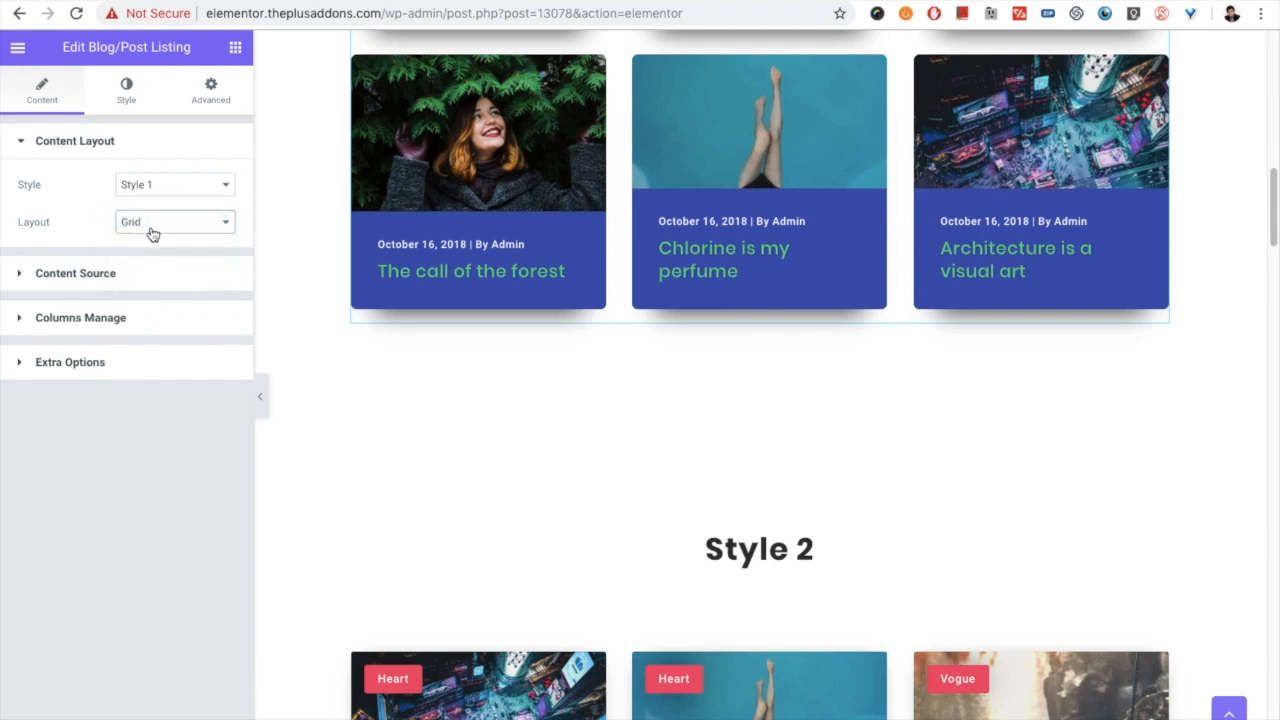
{"action": "left_click", "coordinate": [102, 318]}
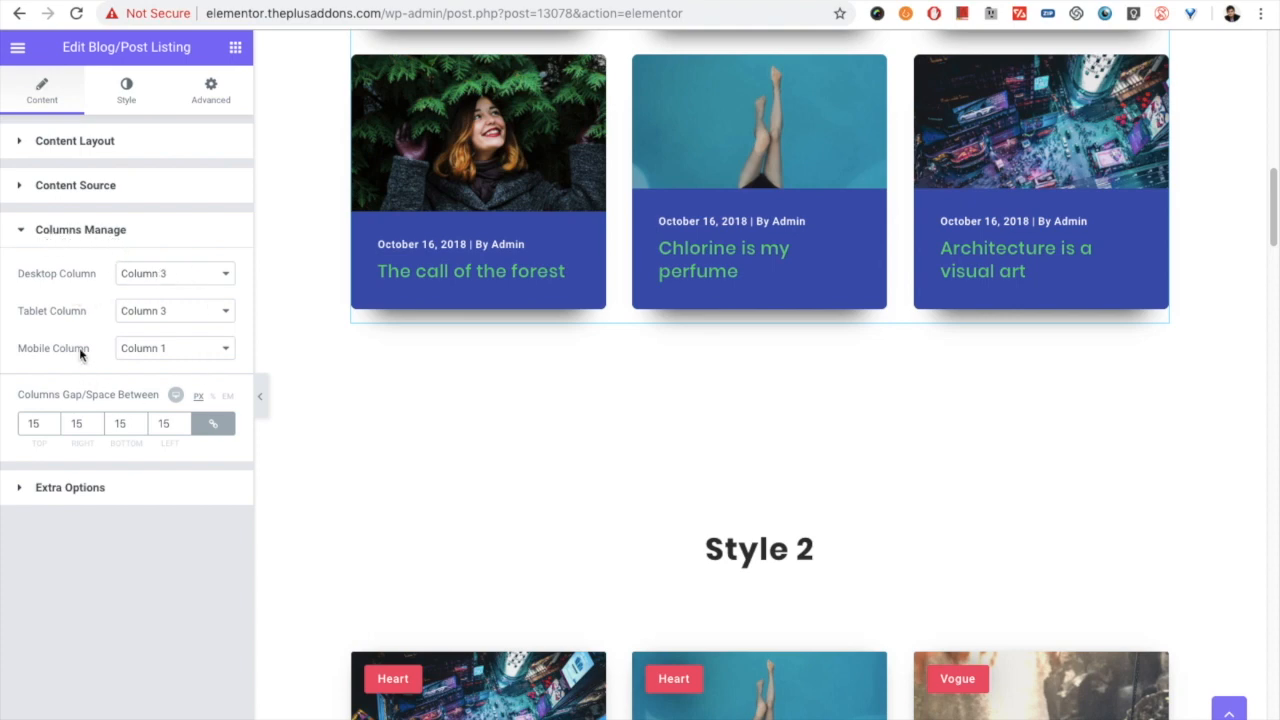
{"action": "left_click", "coordinate": [143, 277]}
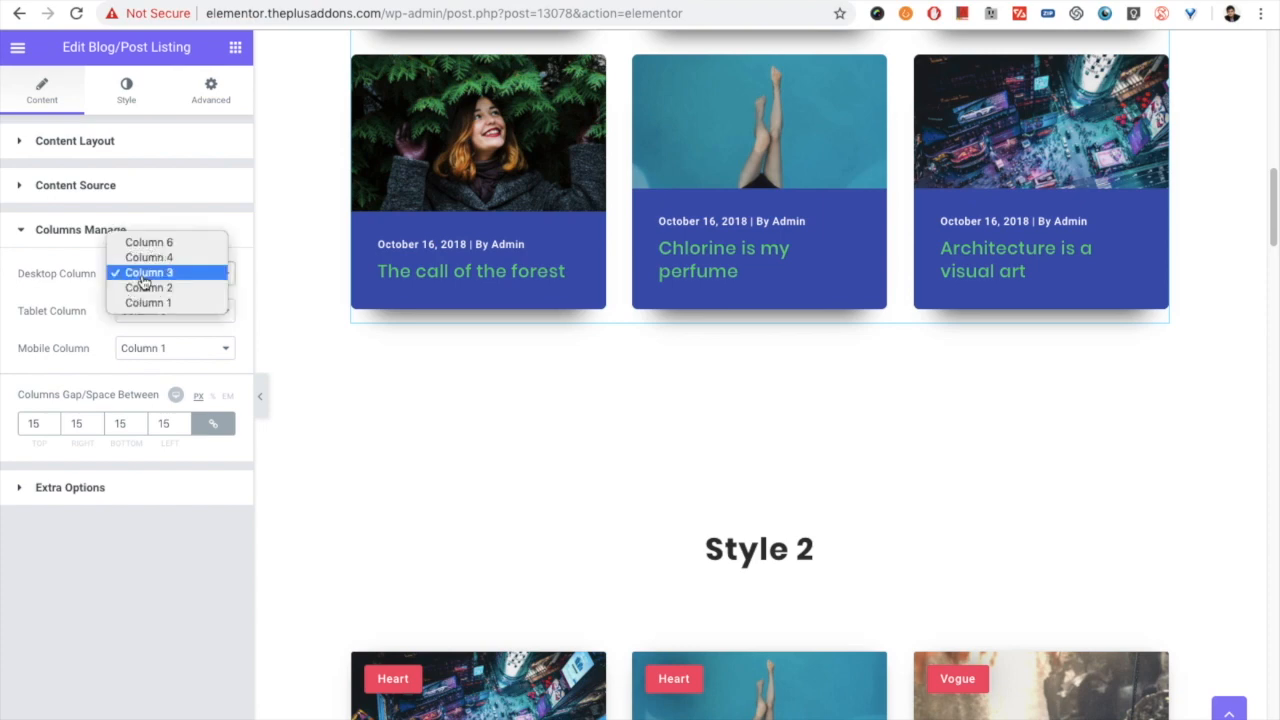
{"action": "left_click", "coordinate": [143, 276]}
{"action": "left_click", "coordinate": [150, 318]}
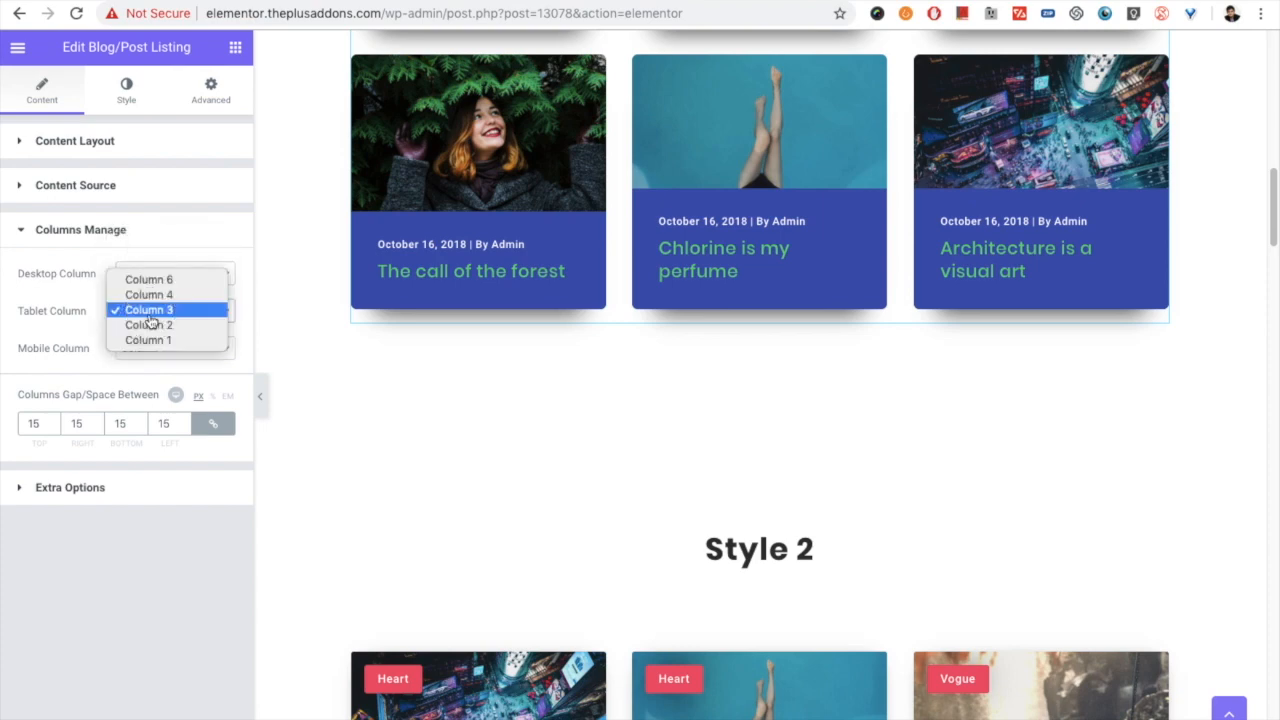
{"action": "left_click", "coordinate": [58, 340]}
{"action": "left_click", "coordinate": [156, 347]}
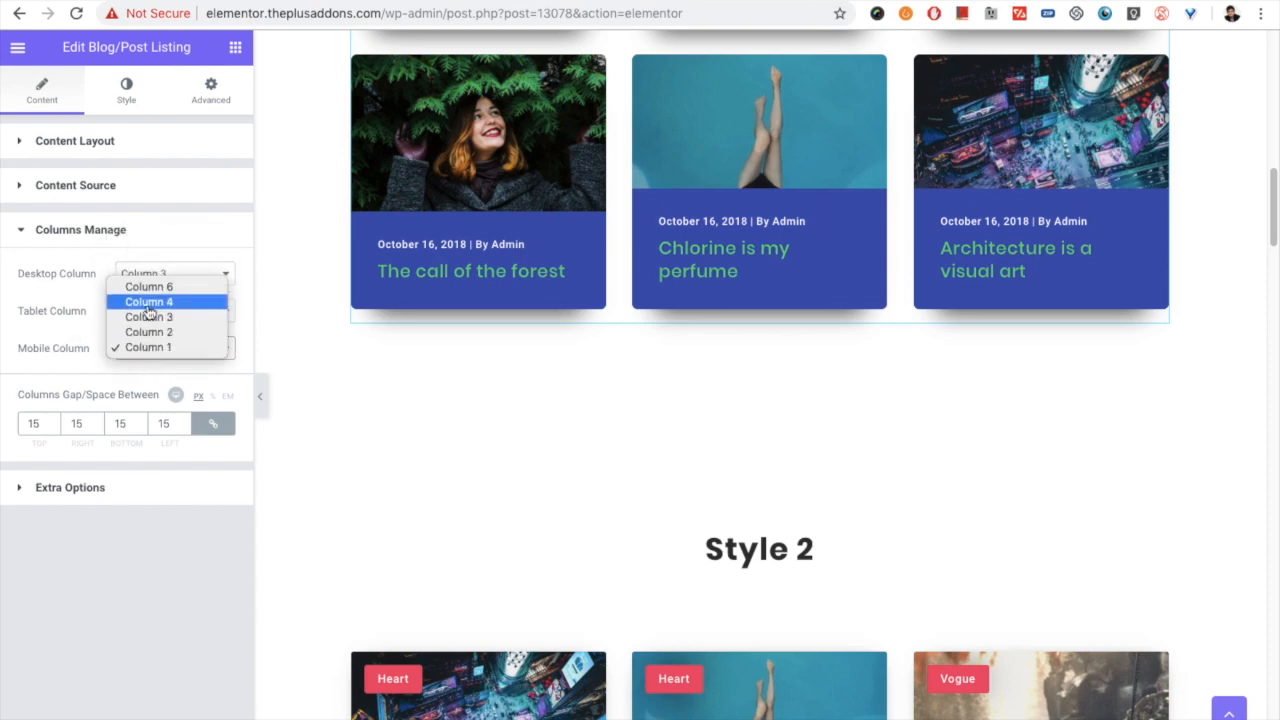
{"action": "left_click", "coordinate": [145, 348]}
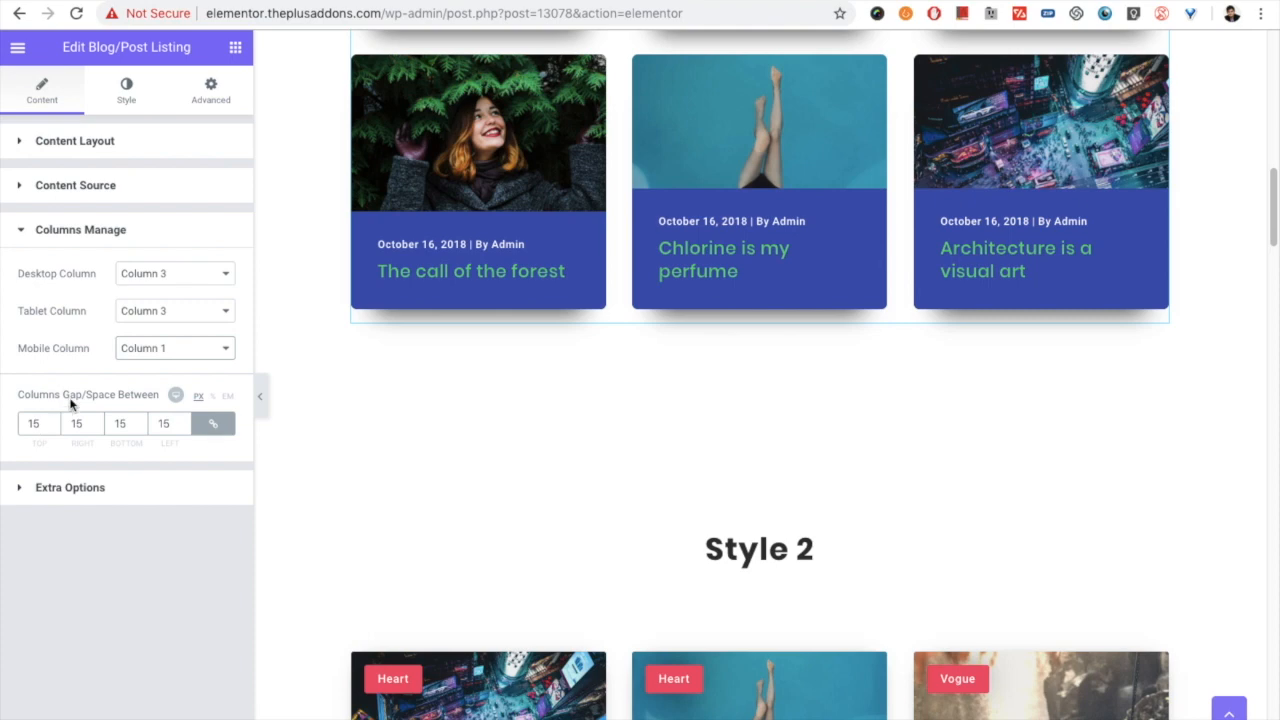
- Set the gap between the listing's columns to 20 px on all sides
{"action": "scroll", "coordinate": [610, 280], "scroll_direction": "up", "scroll_amount": 2}
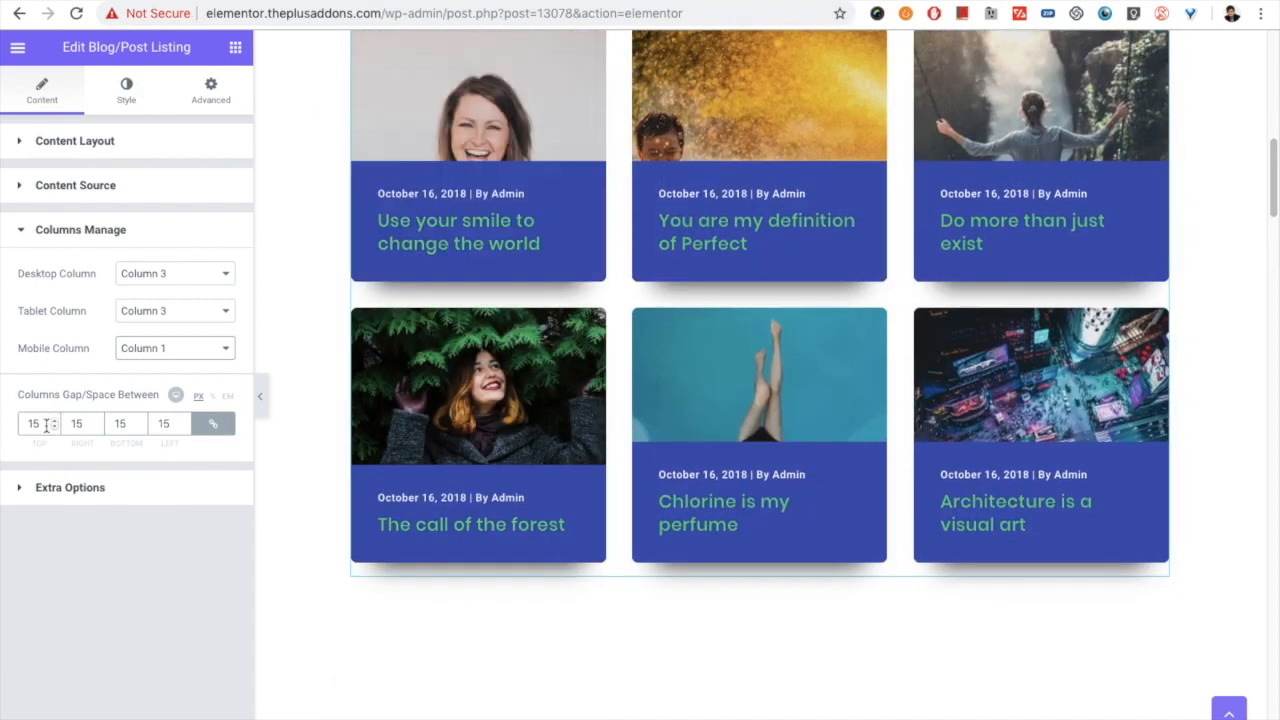
{"action": "left_click", "coordinate": [31, 423]}
{"action": "double_click", "coordinate": [31, 423]}
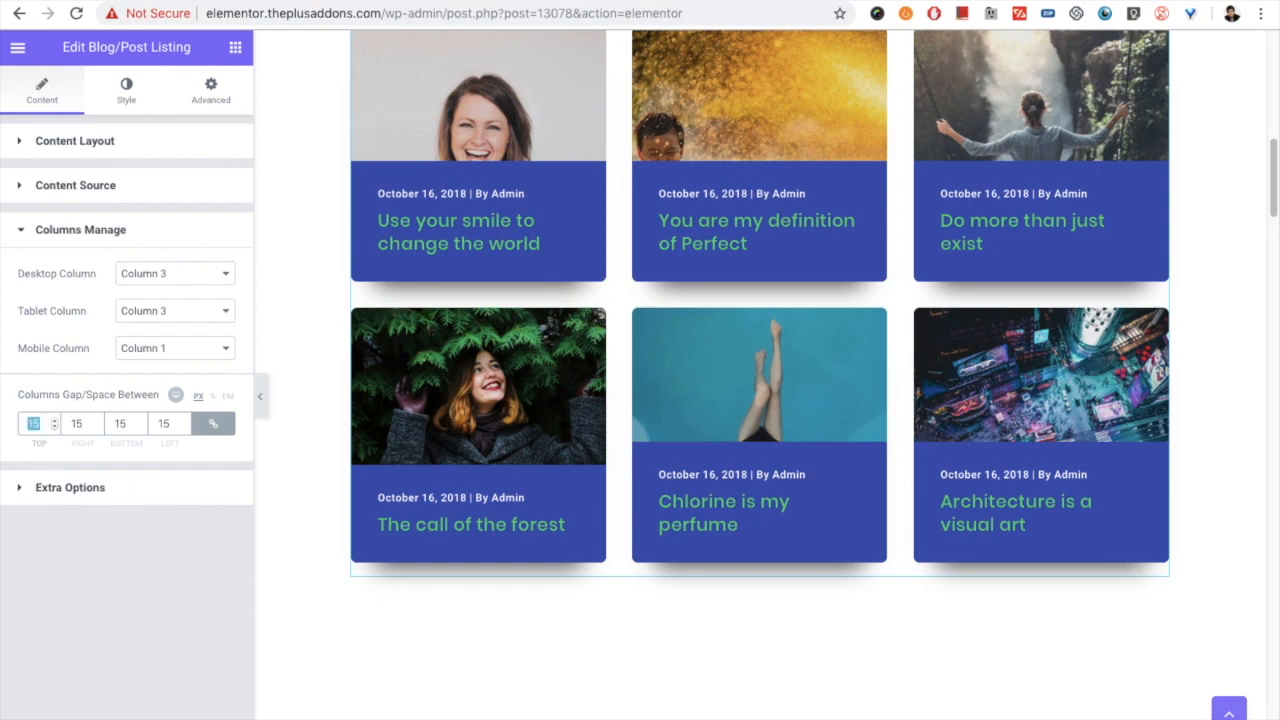
{"action": "type", "text": "20"}
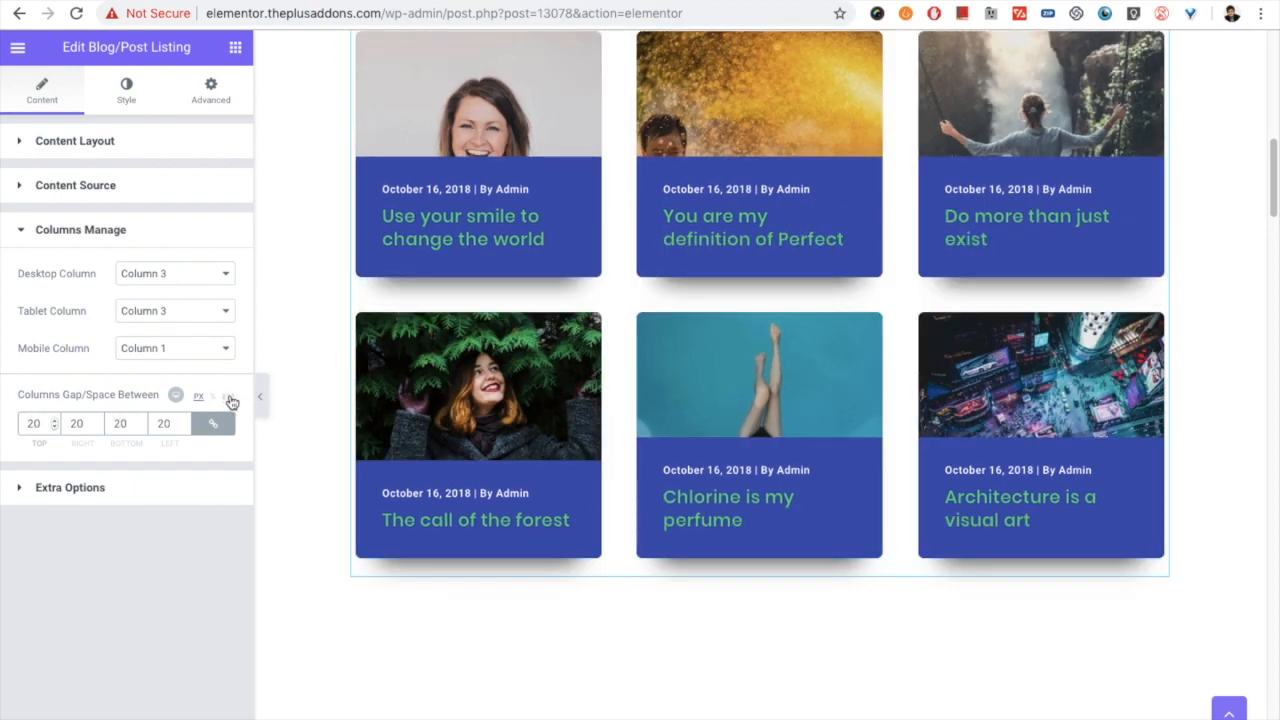
{"action": "double_click", "coordinate": [32, 423]}
- Look at the published blog listing page, and in the editor change the listing's layout to Masonry
{"action": "scroll", "coordinate": [570, 378], "scroll_direction": "up", "scroll_amount": 10}
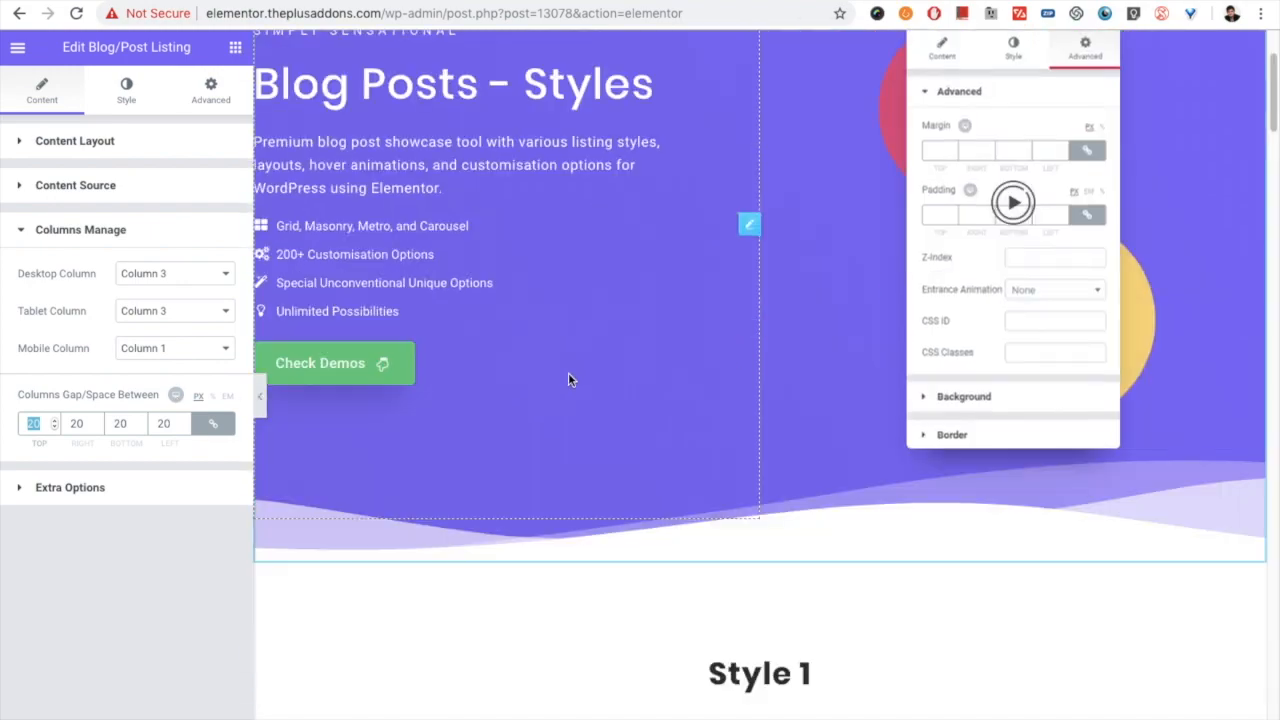
{"action": "scroll", "coordinate": [568, 378], "scroll_direction": "up", "scroll_amount": 3}
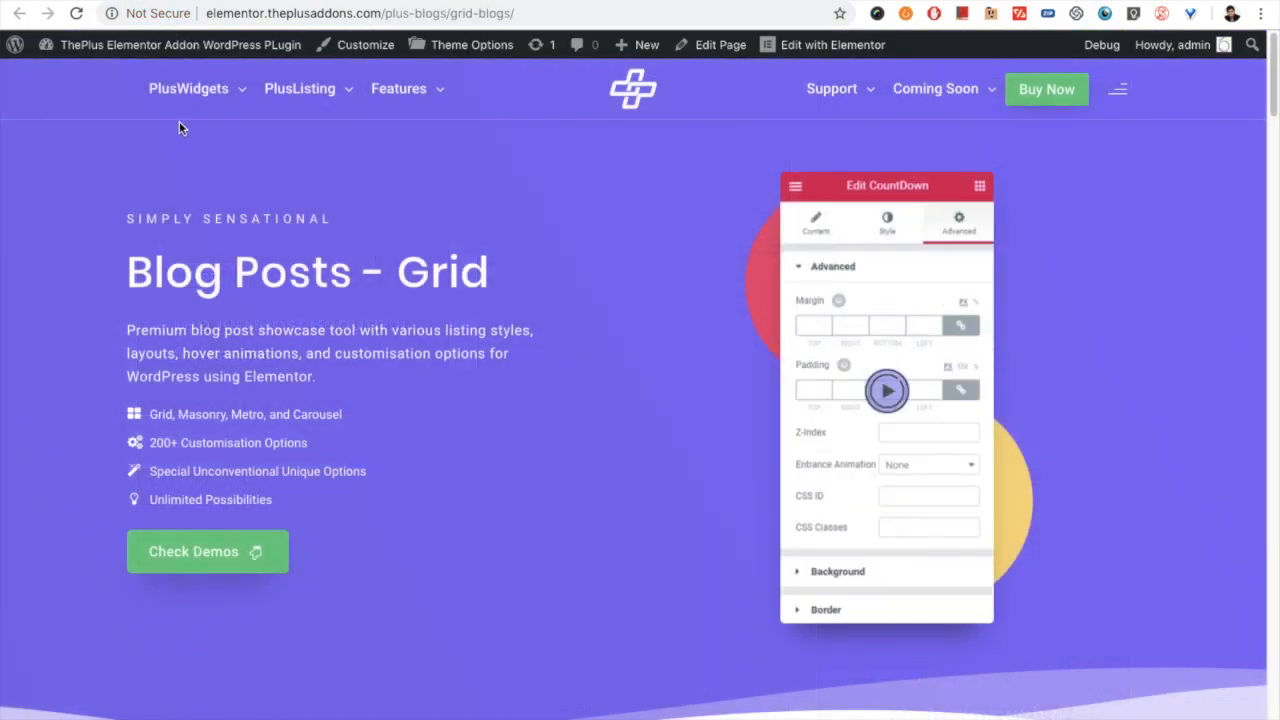
{"action": "mouse_move", "coordinate": [185, 92]}
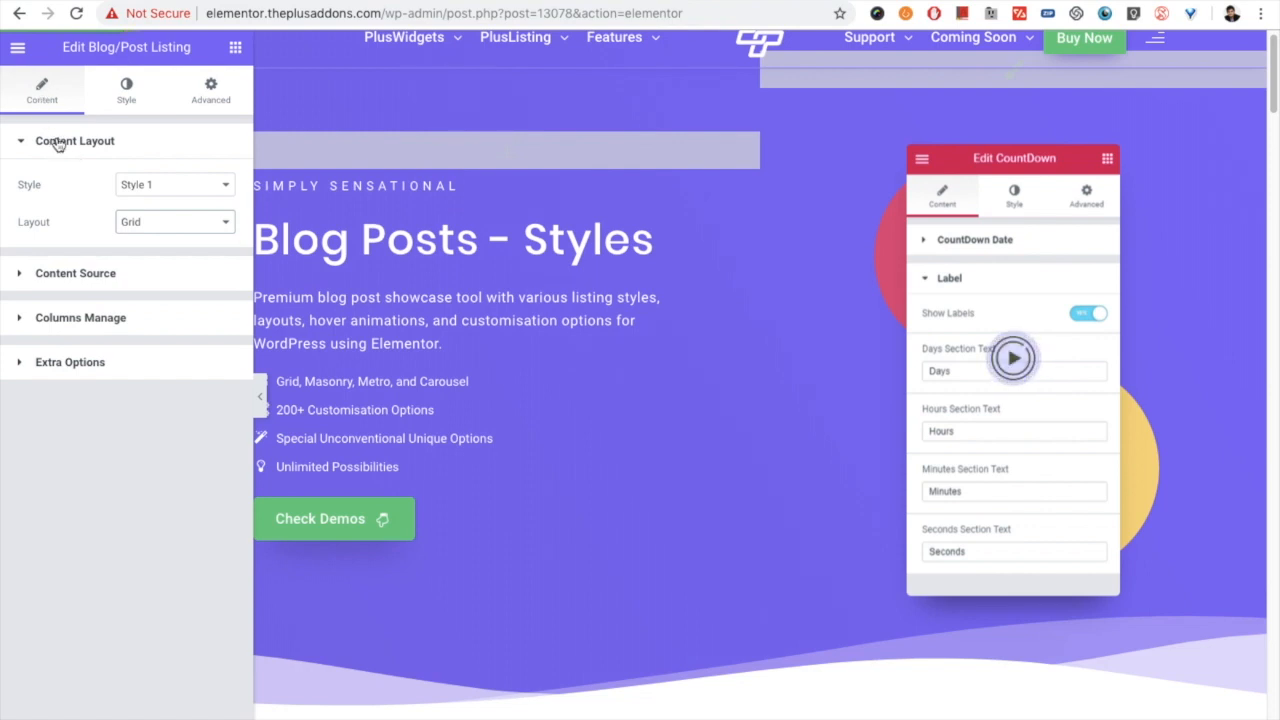
{"action": "left_click", "coordinate": [141, 231]}
{"action": "left_click", "coordinate": [152, 237]}
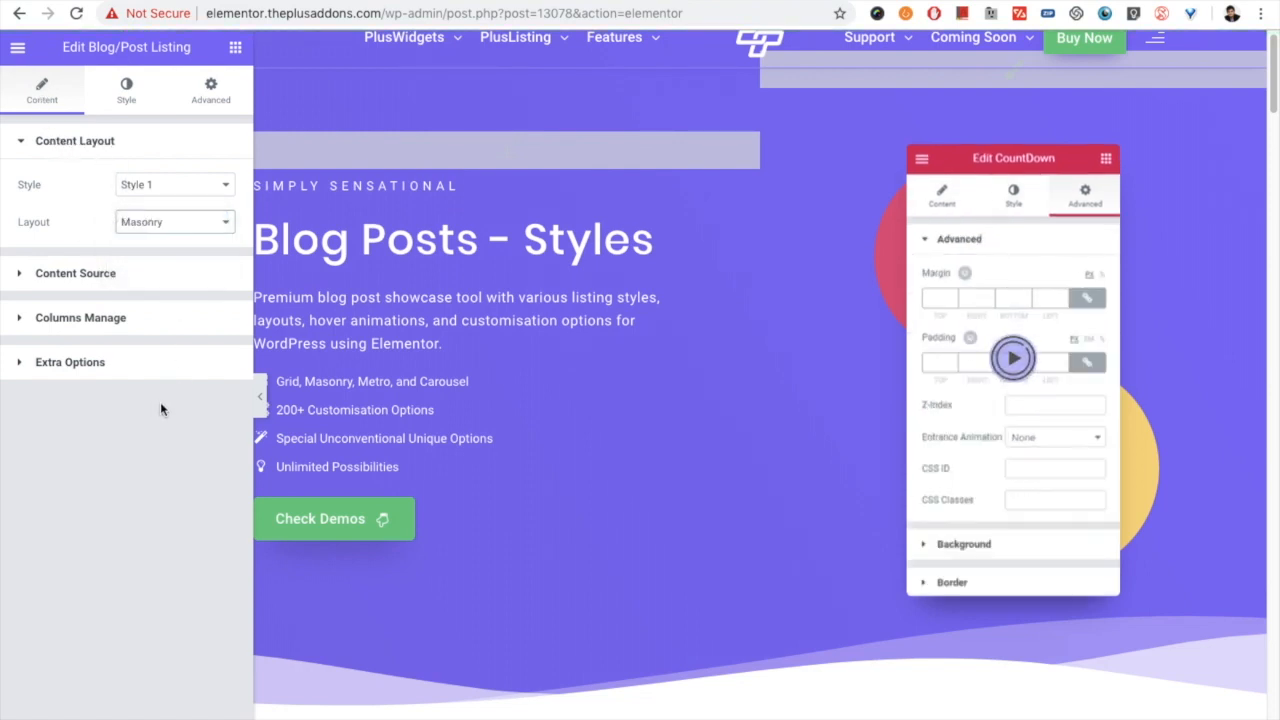
- Review the Masonry layout's desktop, tablet and mobile column choices, keeping the current selections
{"action": "left_click", "coordinate": [121, 326]}
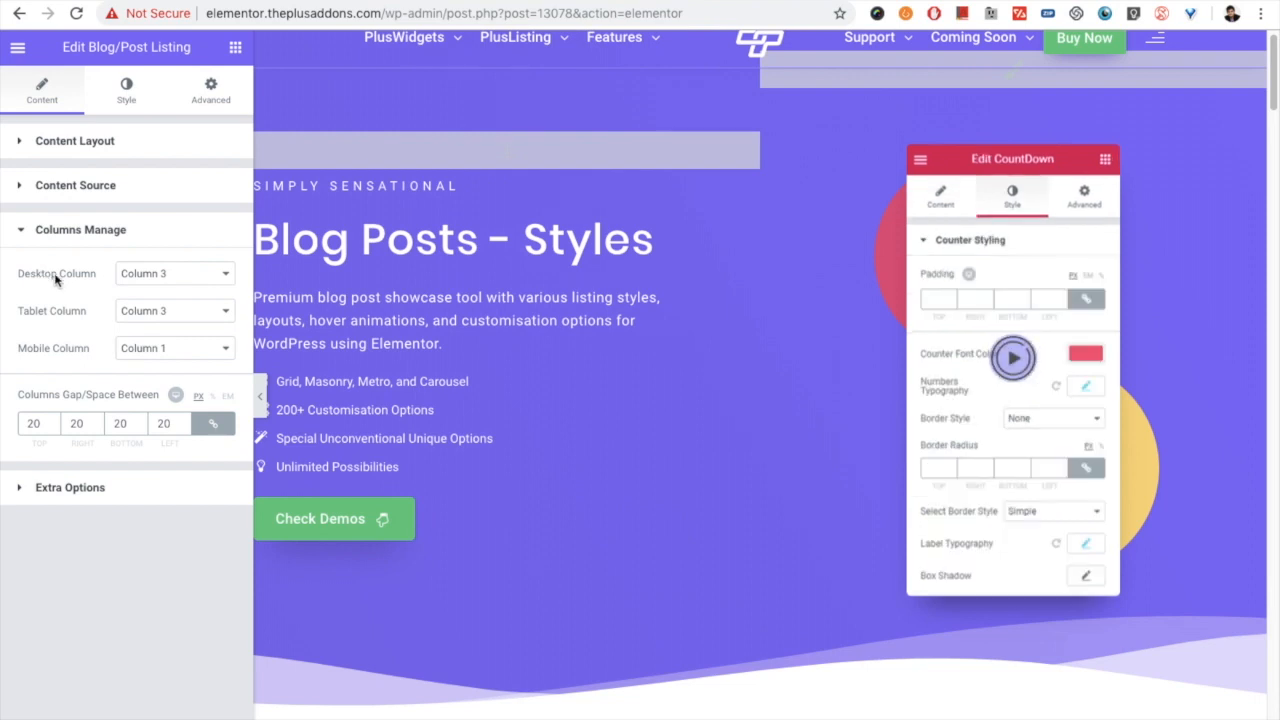
{"action": "left_click", "coordinate": [163, 275]}
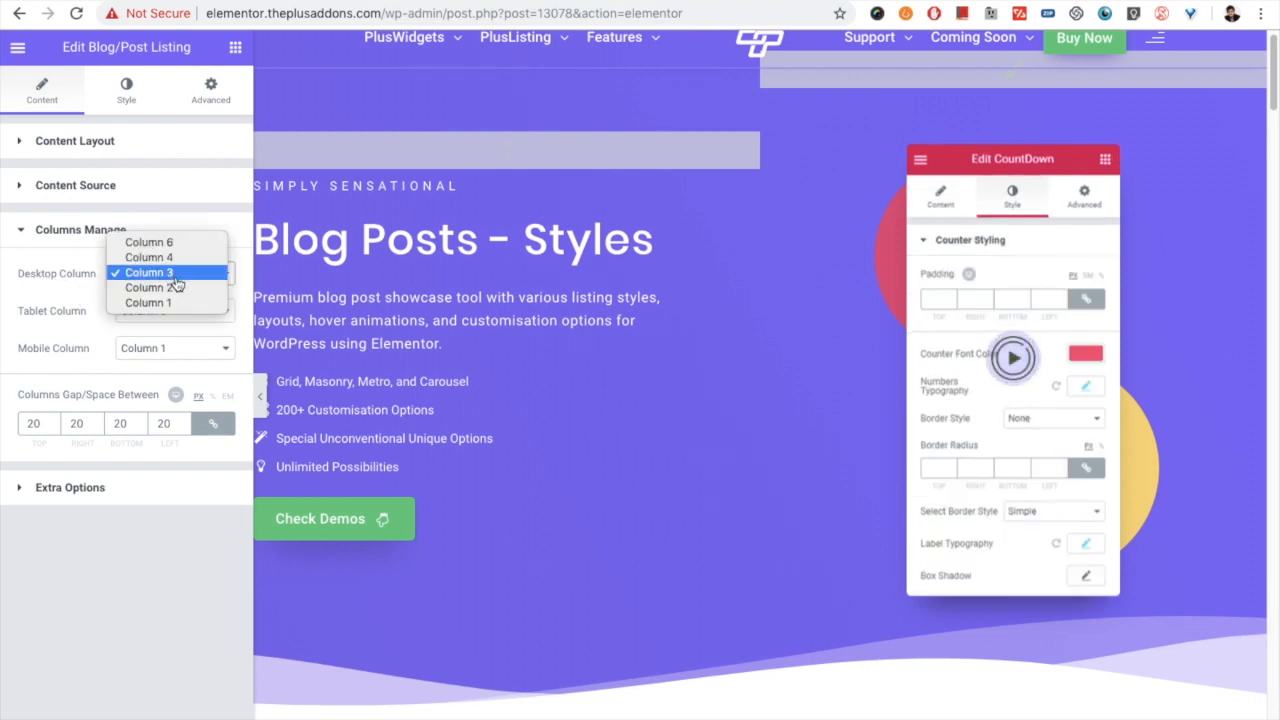
{"action": "left_click", "coordinate": [172, 287]}
{"action": "left_click", "coordinate": [160, 310]}
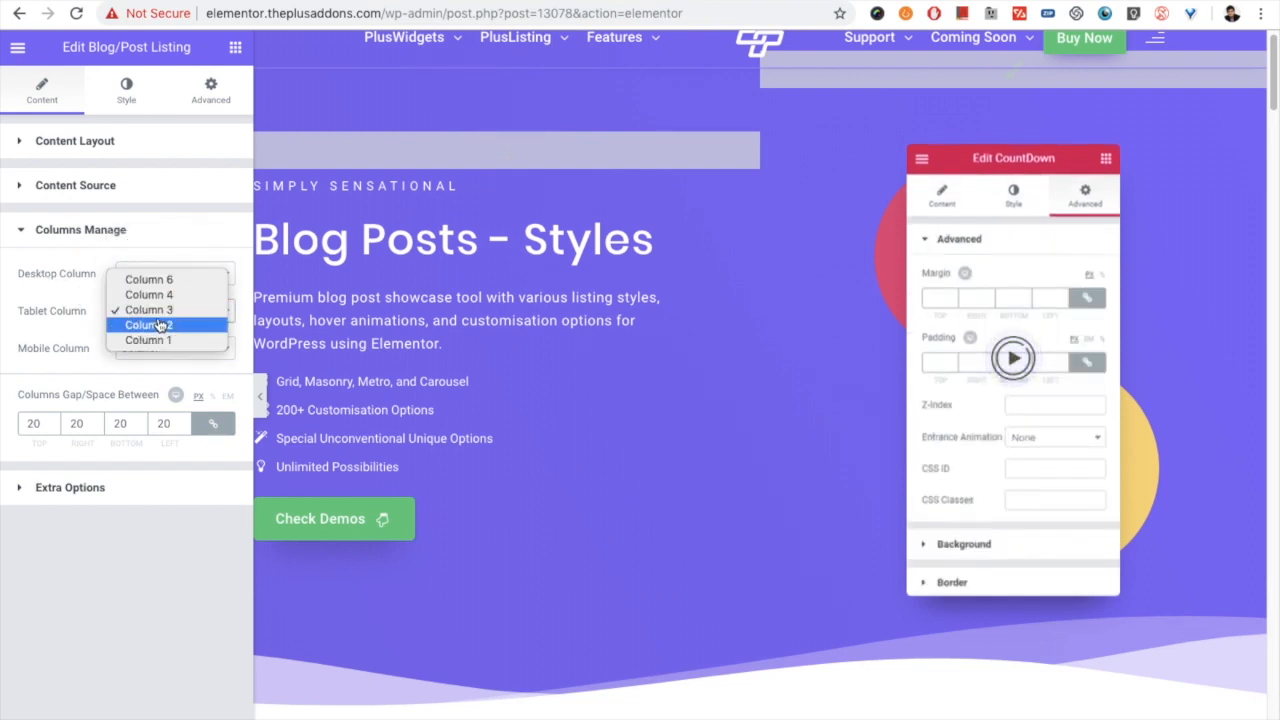
{"action": "left_click", "coordinate": [173, 325]}
{"action": "left_click", "coordinate": [160, 348]}
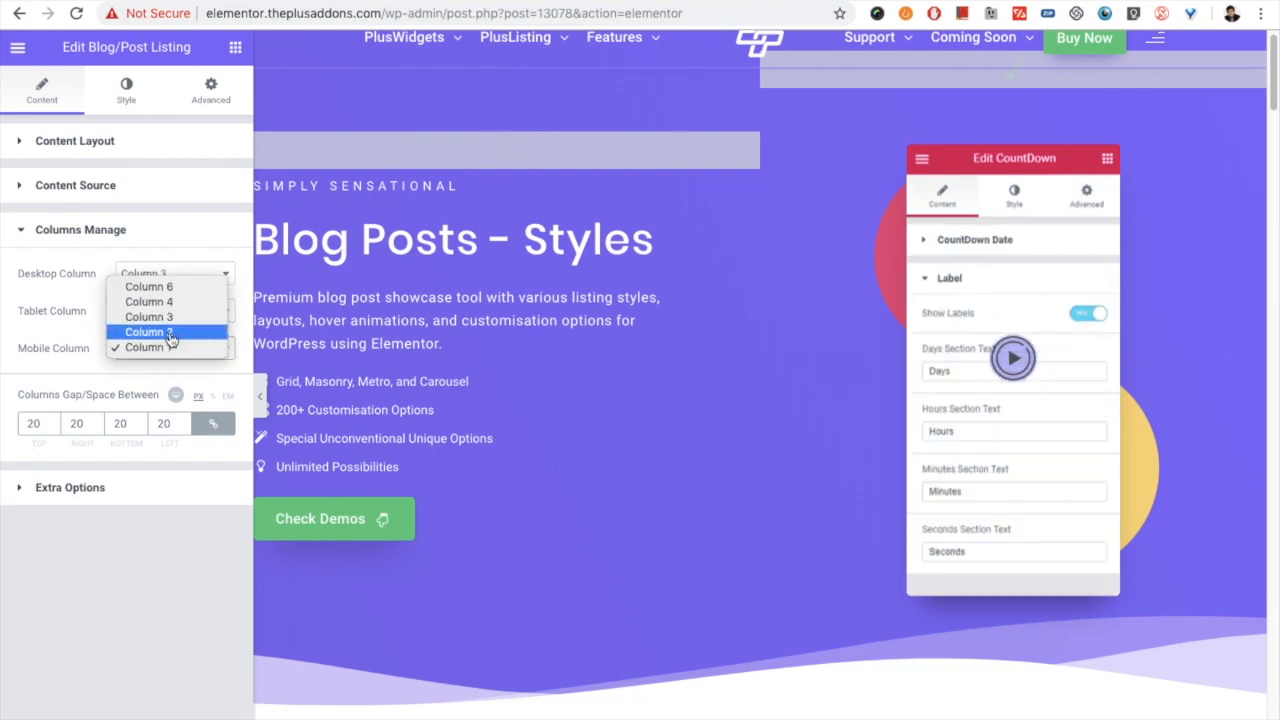
{"action": "left_click", "coordinate": [181, 352]}
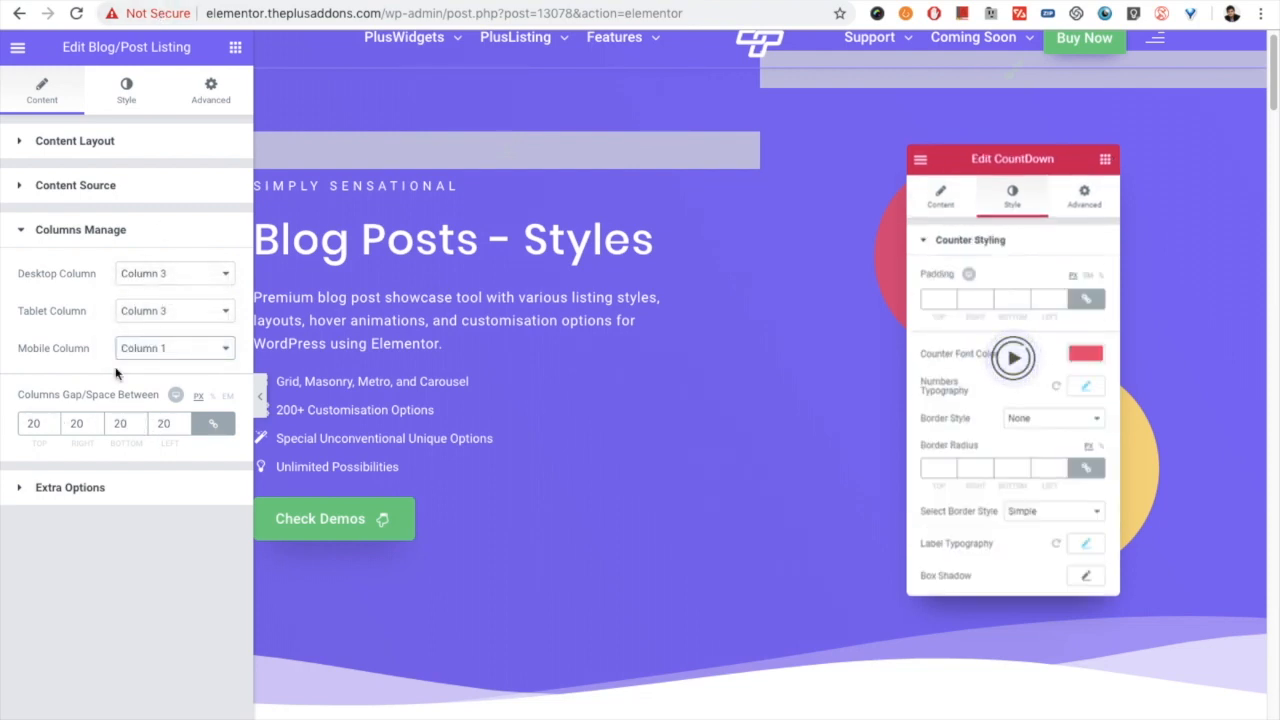
- Set the Masonry listing's column gap to 10 px on all sides and reveal the gap's device-specific options
{"action": "scroll", "coordinate": [477, 418], "scroll_direction": "down", "scroll_amount": 4}
{"action": "scroll", "coordinate": [477, 418], "scroll_direction": "down", "scroll_amount": 7}
{"action": "scroll", "coordinate": [595, 400], "scroll_direction": "up", "scroll_amount": 2}
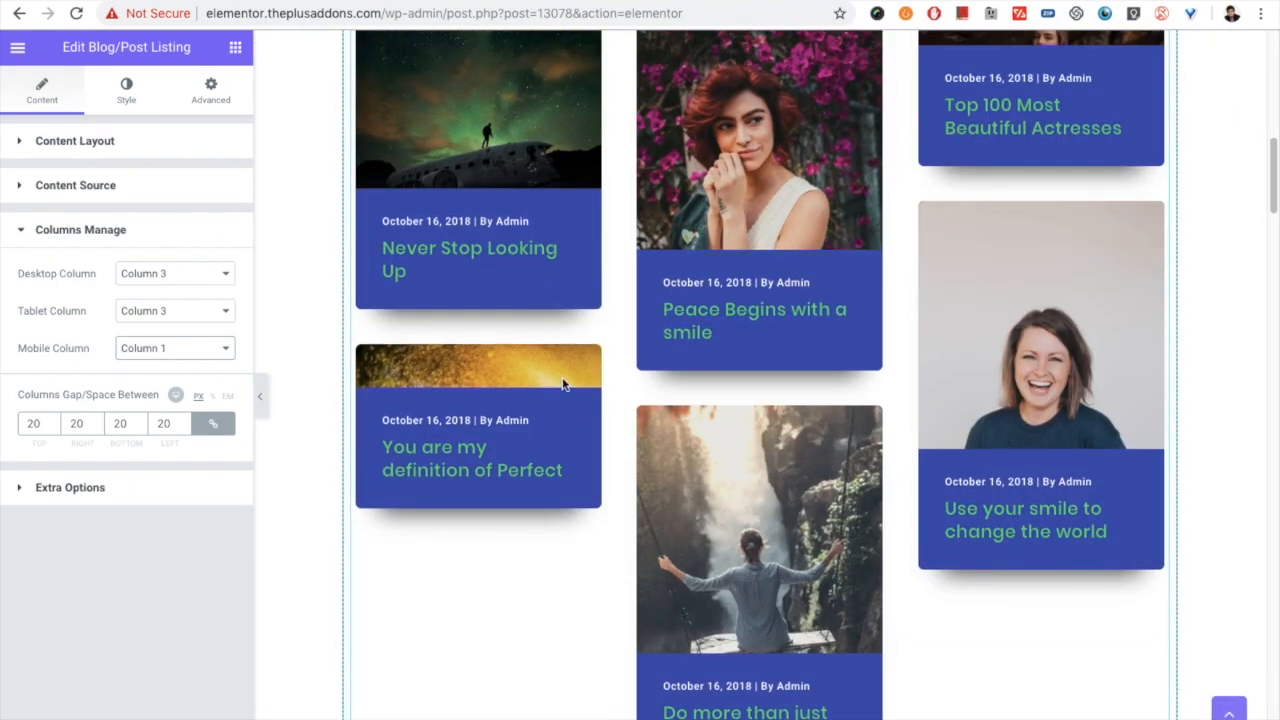
{"action": "double_click", "coordinate": [21, 420]}
{"action": "type", "text": "10"}
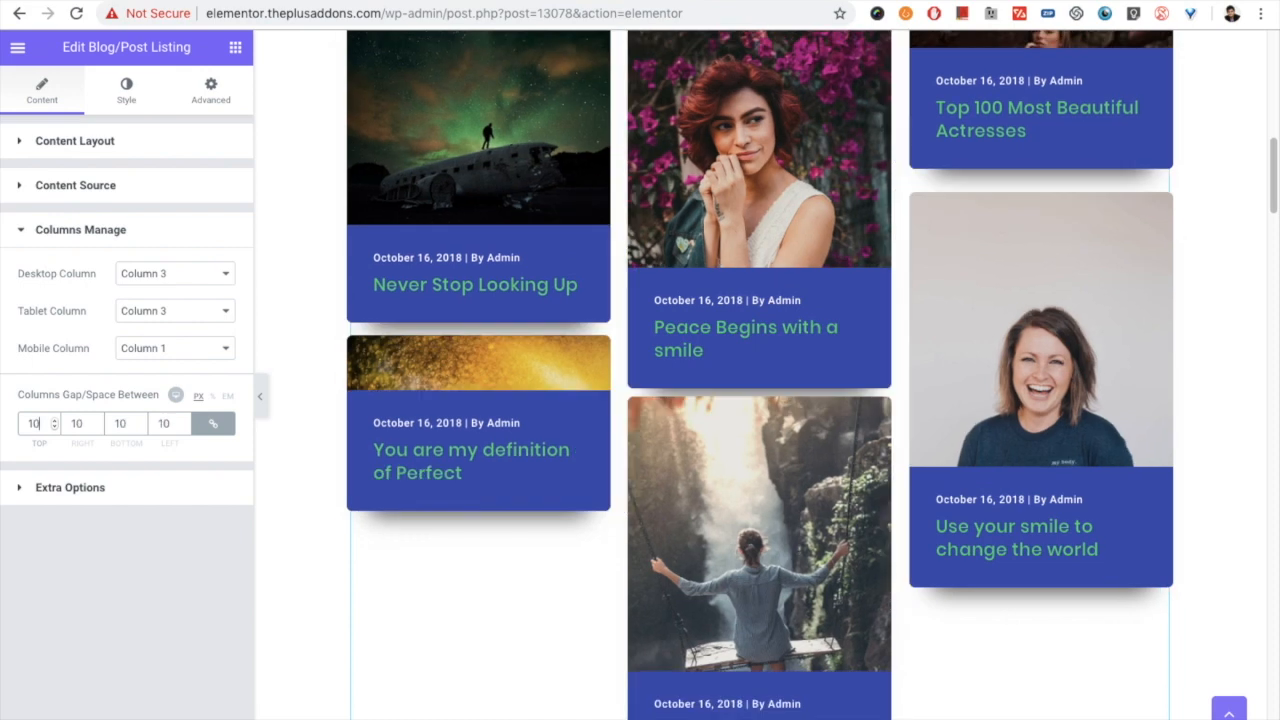
{"action": "left_click", "coordinate": [175, 400]}
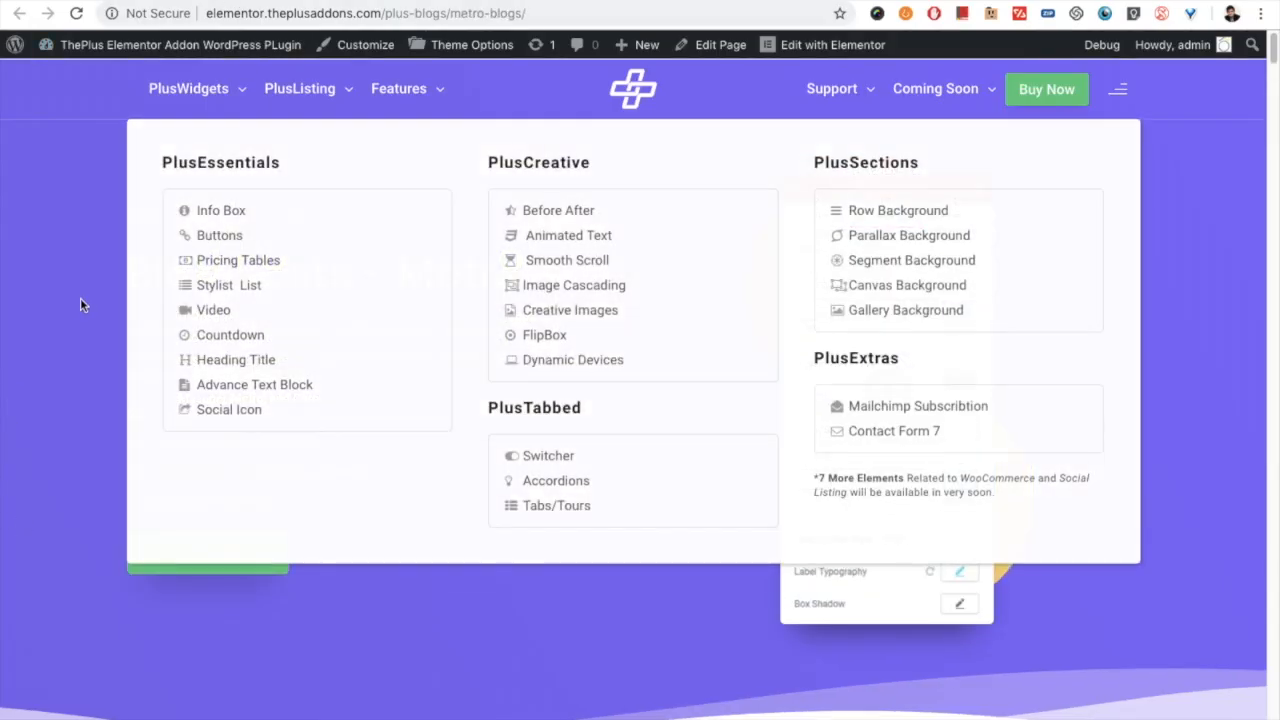
- Look over the different Metro layouts on the published metro blogs page, comparing their style, column and layout labels
{"action": "scroll", "coordinate": [334, 437], "scroll_direction": "down", "scroll_amount": 7}
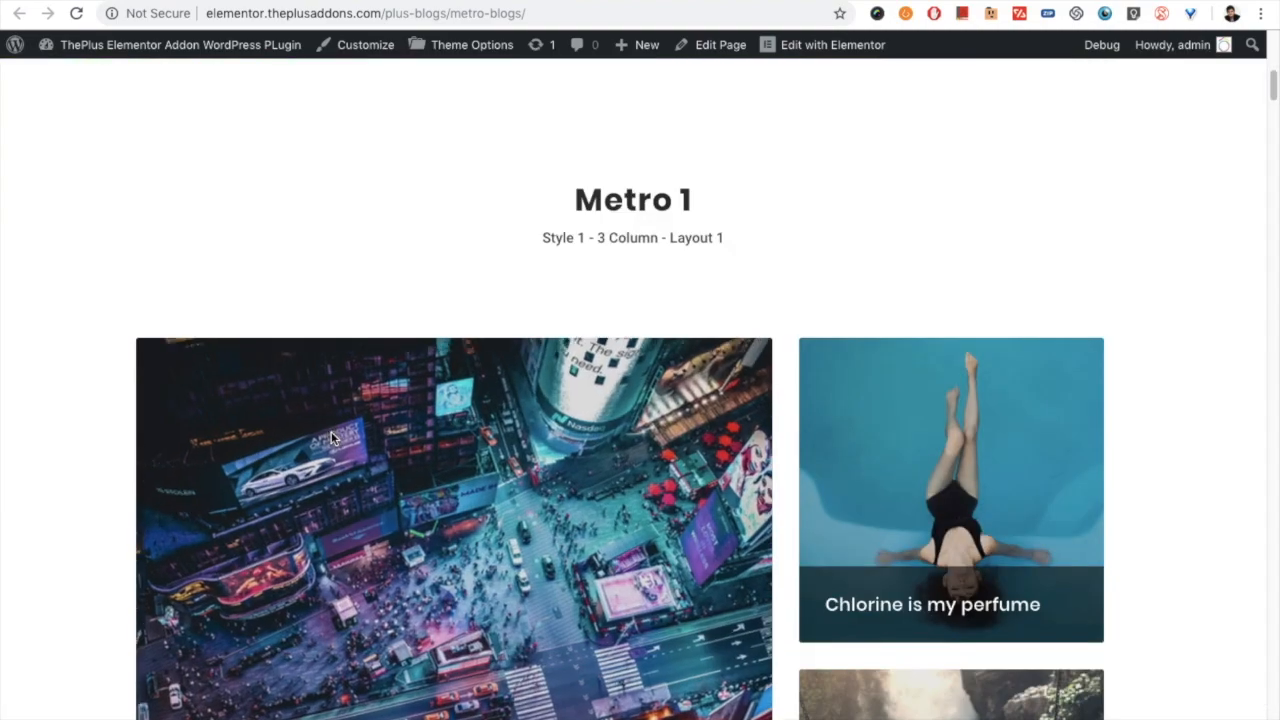
{"action": "scroll", "coordinate": [331, 431], "scroll_direction": "down", "scroll_amount": 15}
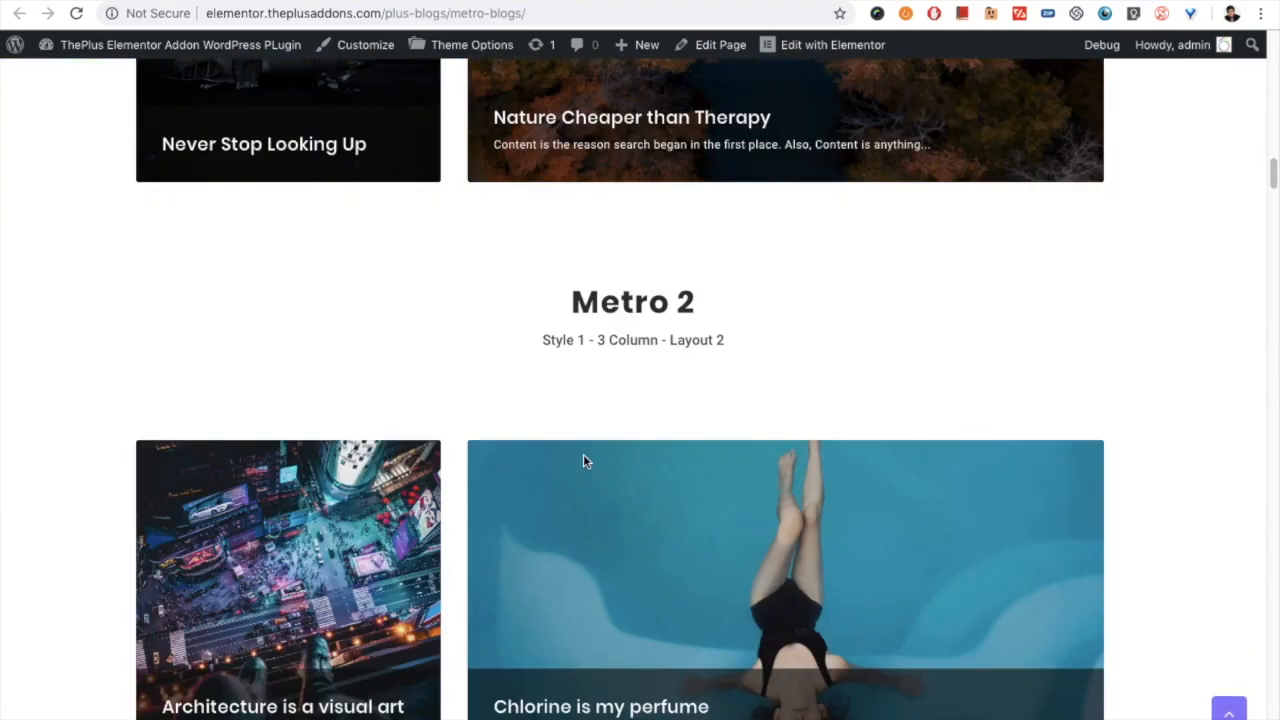
{"action": "left_click_drag", "start_coordinate": [600, 337], "coordinate": [660, 337]}
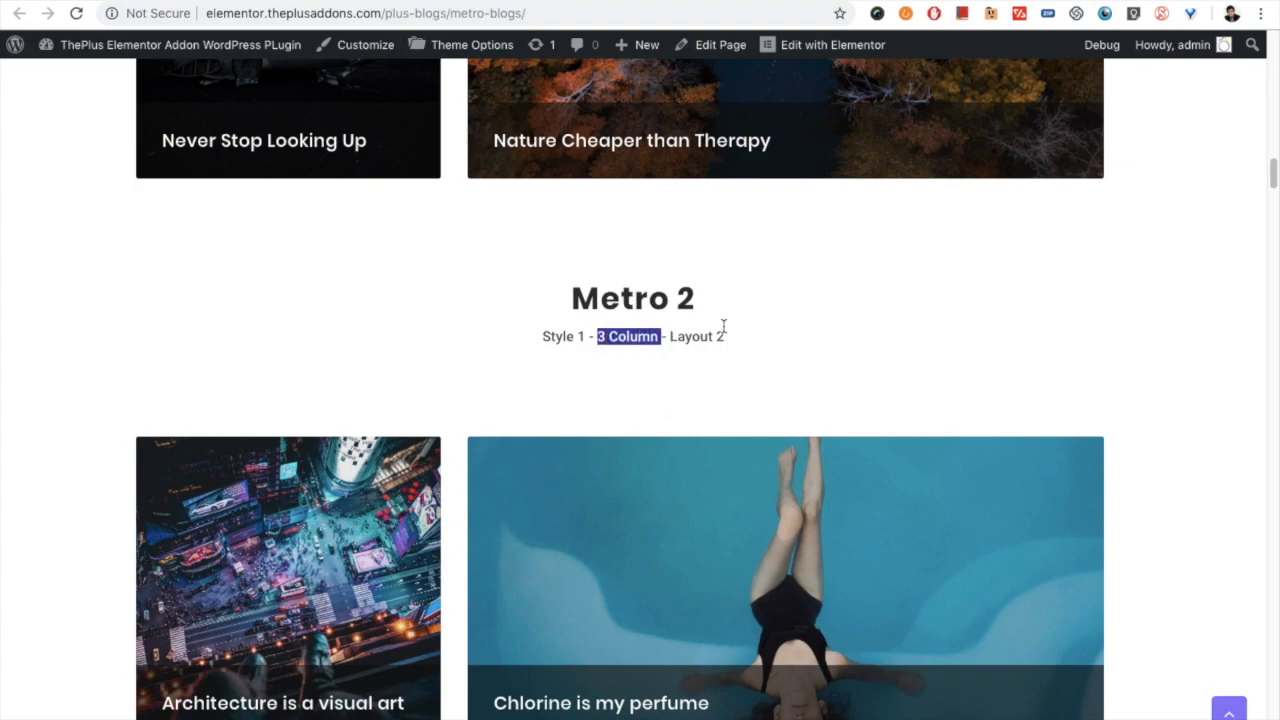
{"action": "scroll", "coordinate": [706, 340], "scroll_direction": "up", "scroll_amount": 15}
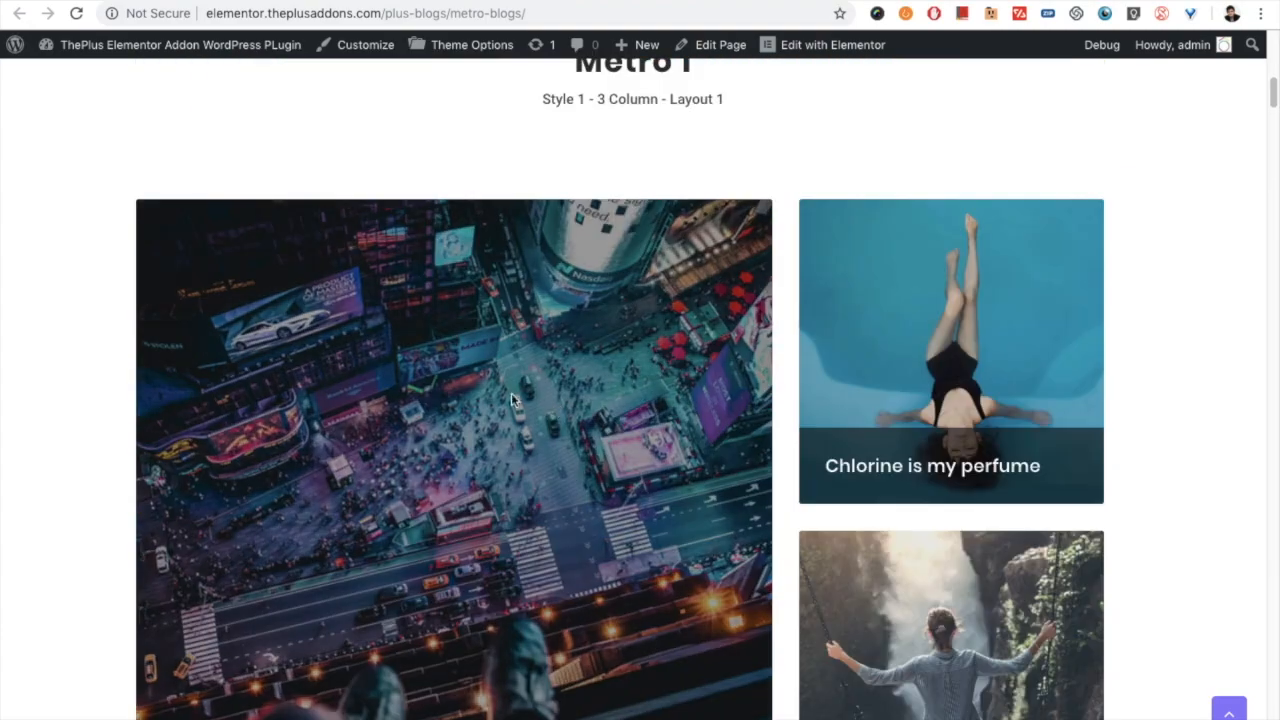
{"action": "scroll", "coordinate": [703, 360], "scroll_direction": "down", "scroll_amount": 1}
{"action": "scroll", "coordinate": [703, 360], "scroll_direction": "down", "scroll_amount": 20}
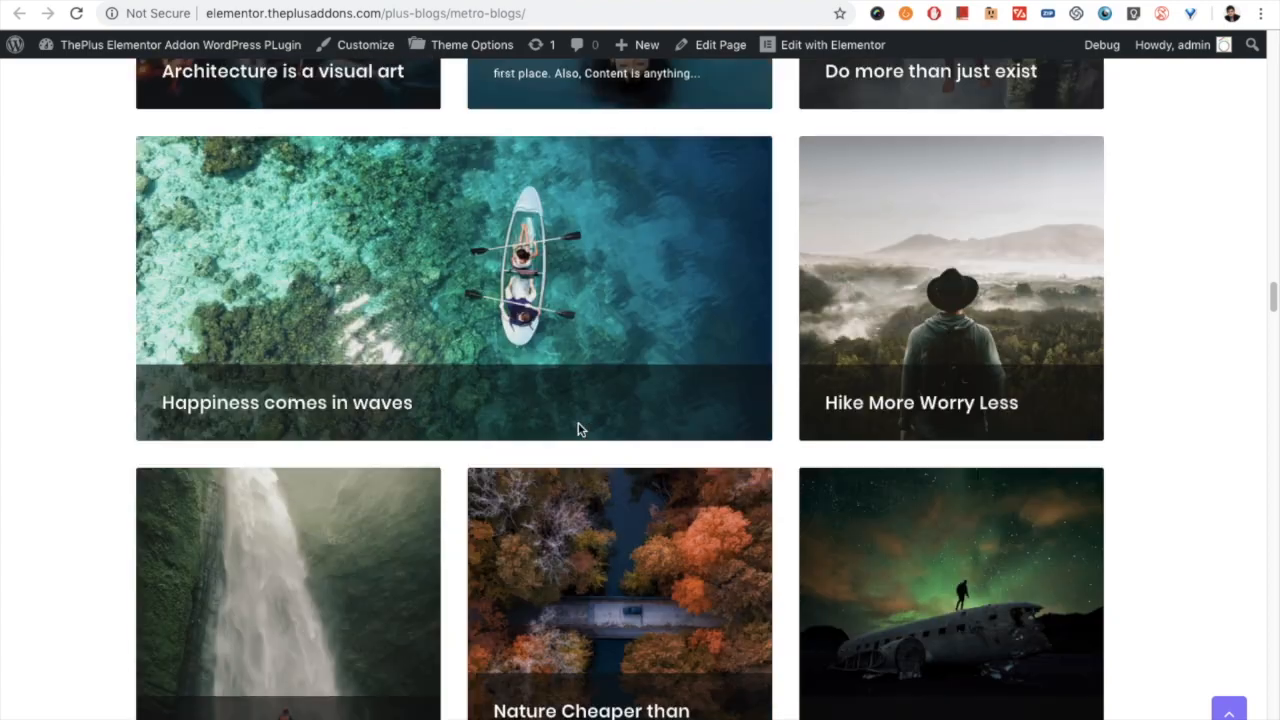
{"action": "scroll", "coordinate": [687, 482], "scroll_direction": "down", "scroll_amount": 12}
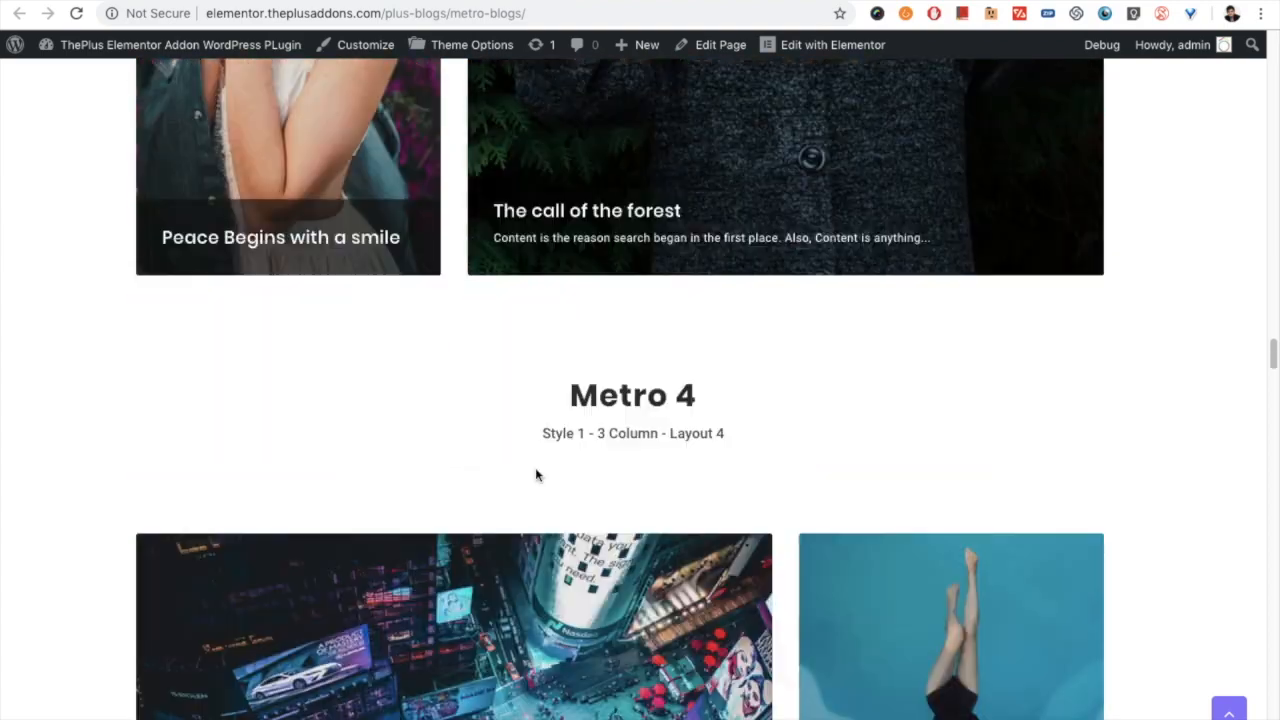
{"action": "scroll", "coordinate": [715, 440], "scroll_direction": "down", "scroll_amount": 6}
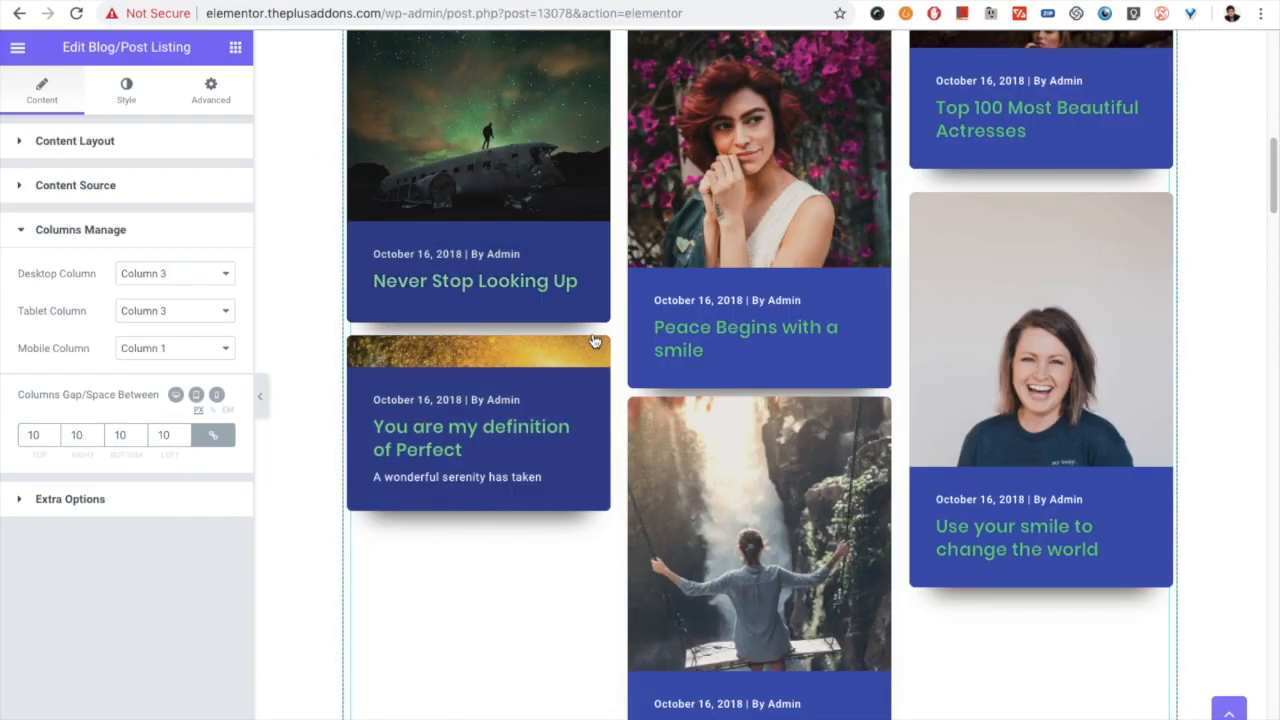
- Return to the listing's content layout settings in the editor and change the layout to Metro
{"action": "scroll", "coordinate": [502, 535], "scroll_direction": "down", "scroll_amount": 2}
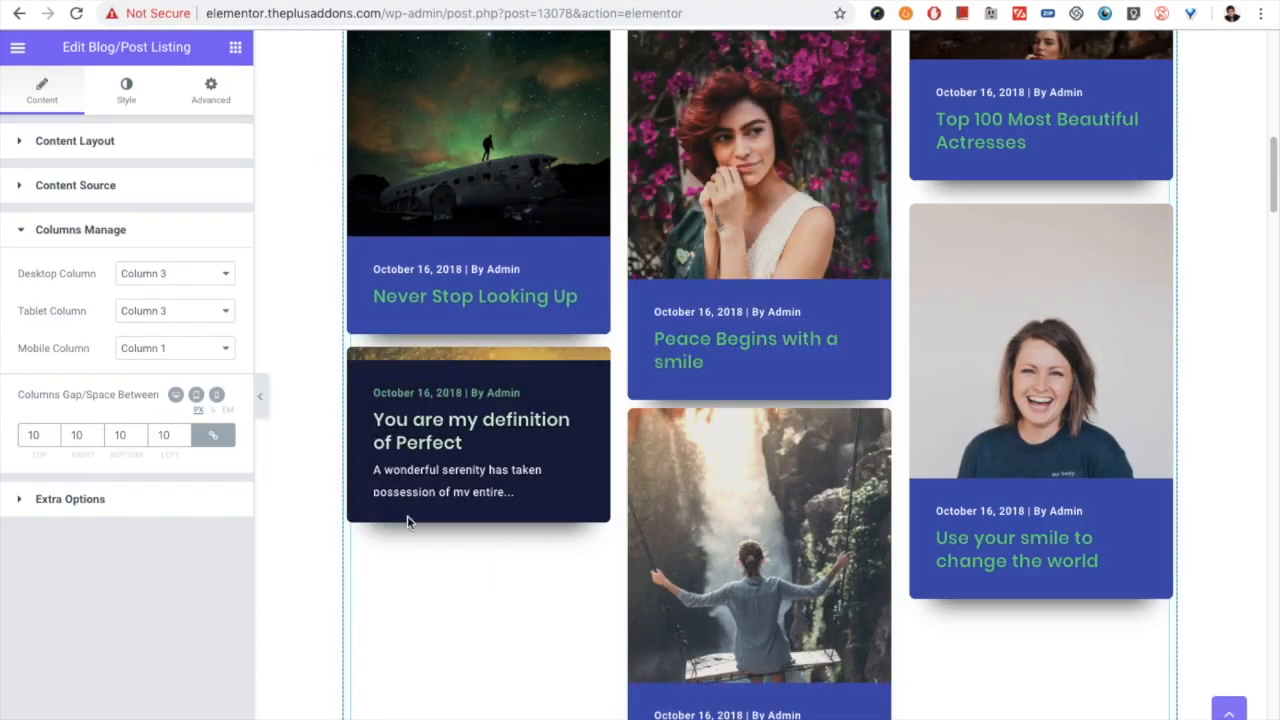
{"action": "left_click", "coordinate": [98, 188]}
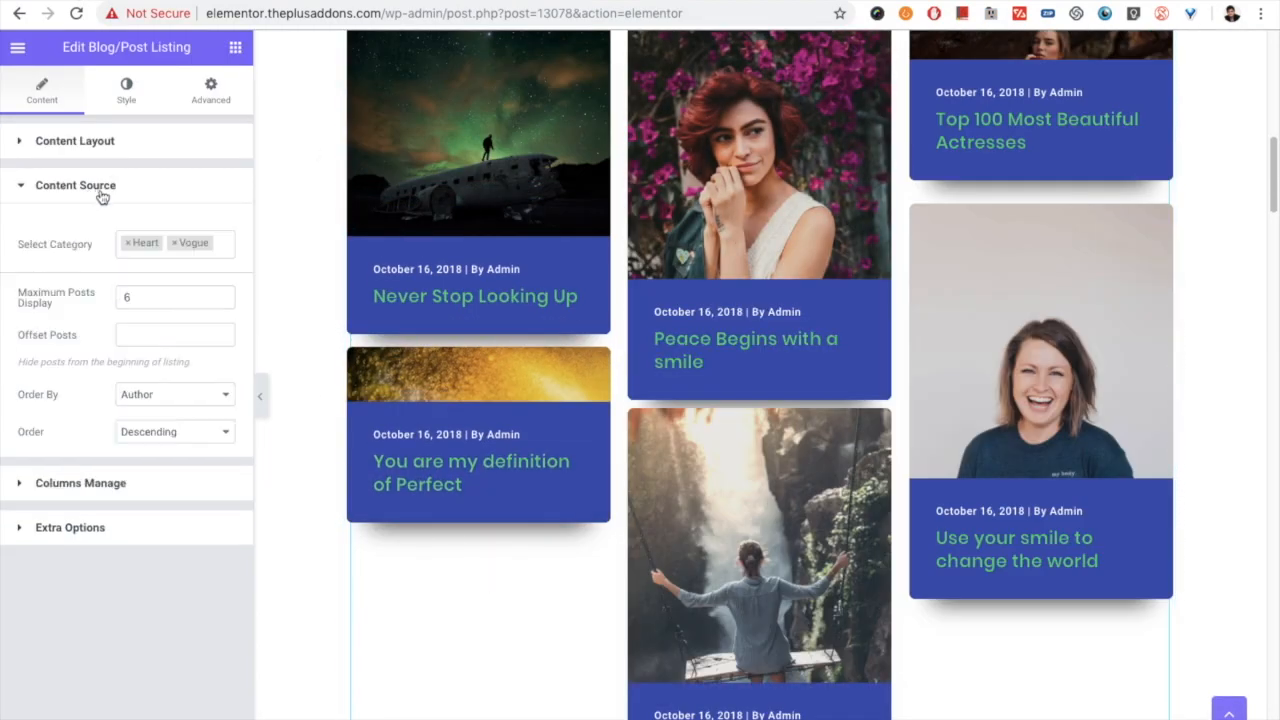
{"action": "left_click", "coordinate": [86, 140]}
{"action": "left_click", "coordinate": [180, 221]}
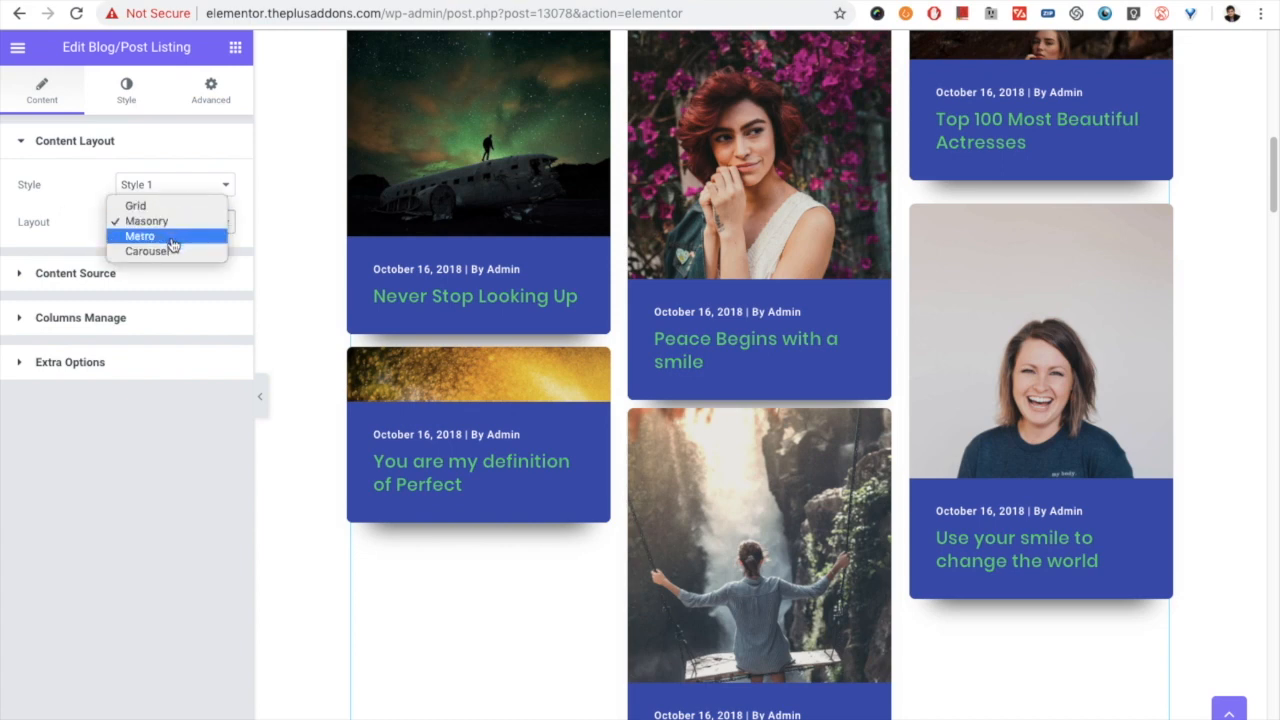
{"action": "left_click", "coordinate": [164, 240]}
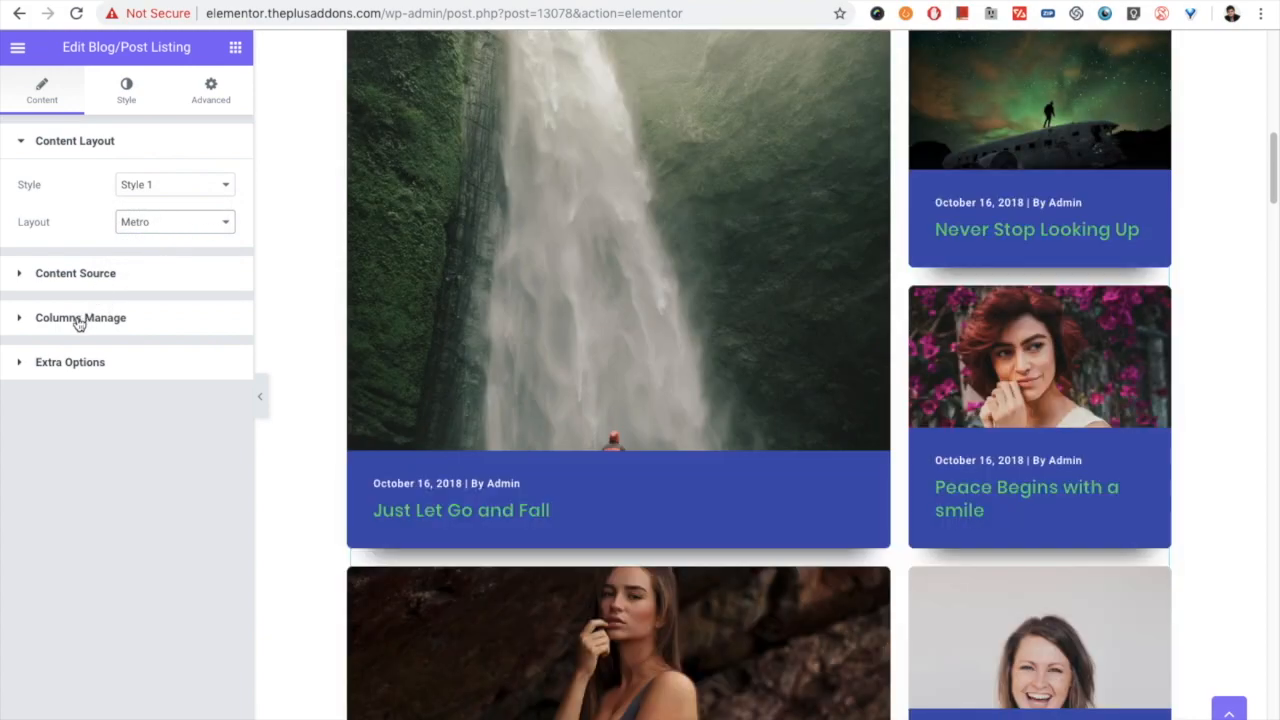
- Open the listing's column management settings, set the desktop Metro column to Column 4 and review its Metro styles
{"action": "left_click", "coordinate": [78, 318]}
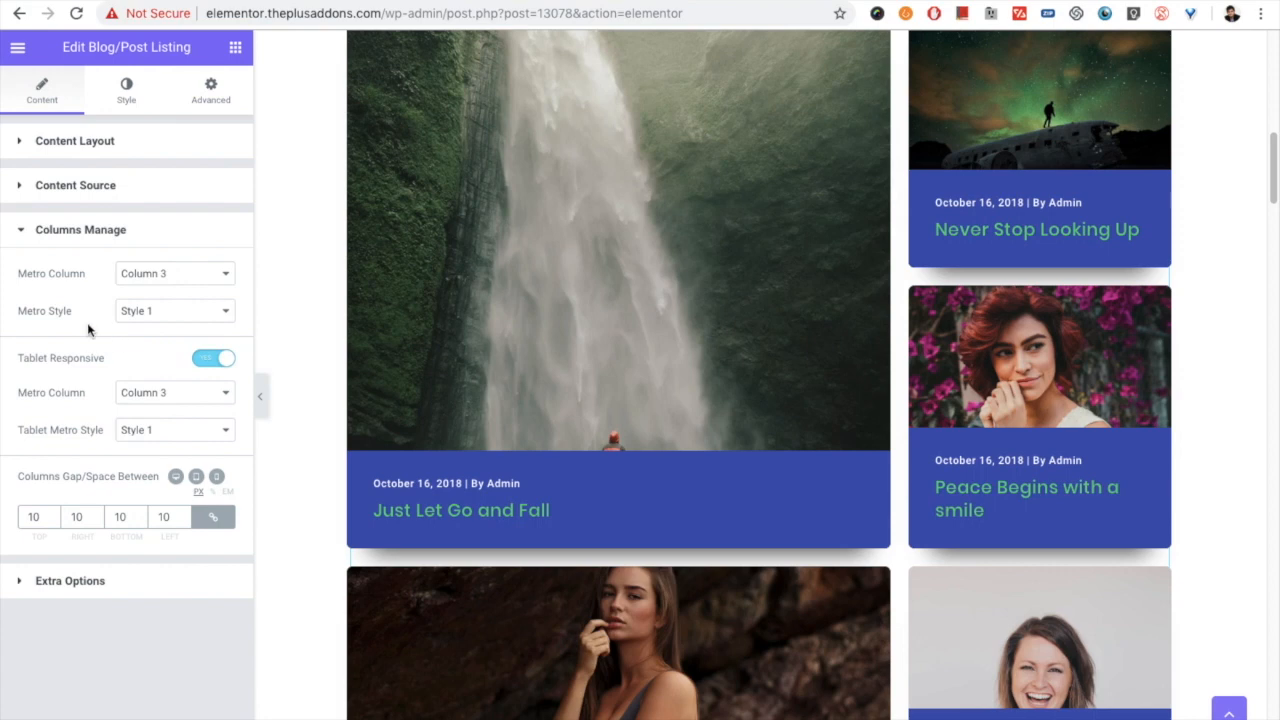
{"action": "left_click", "coordinate": [134, 274]}
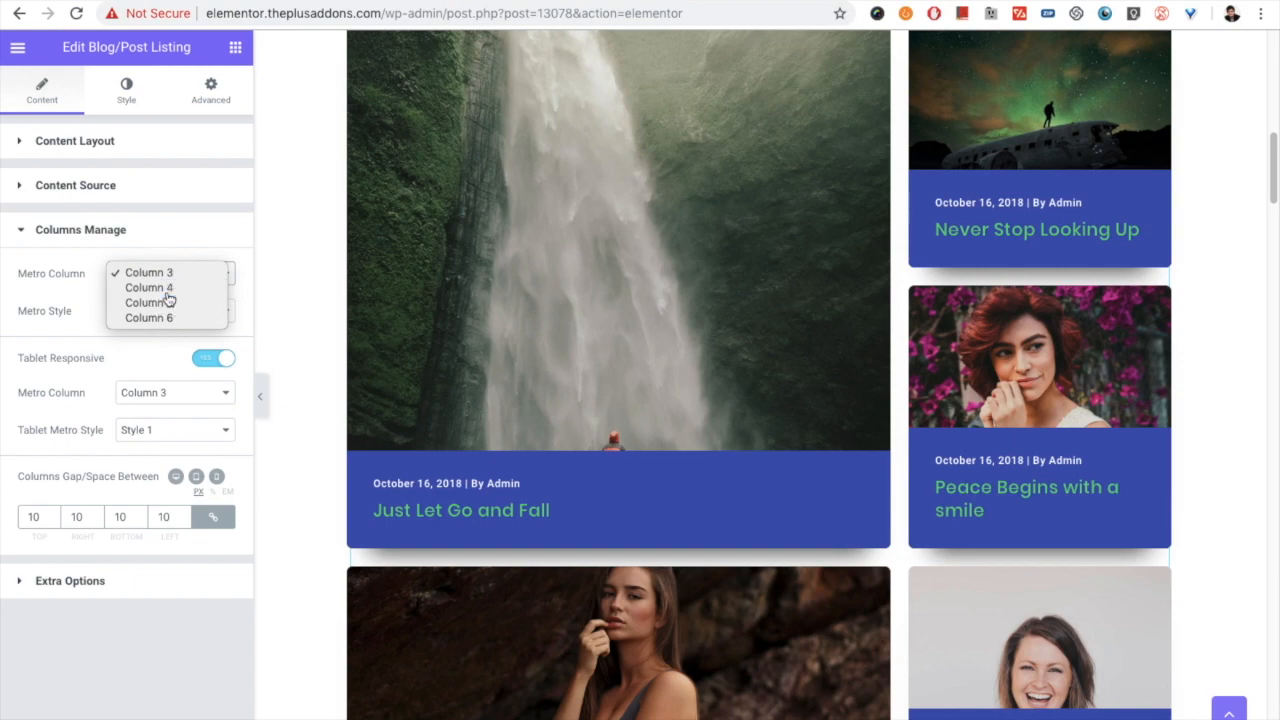
{"action": "left_click", "coordinate": [167, 290]}
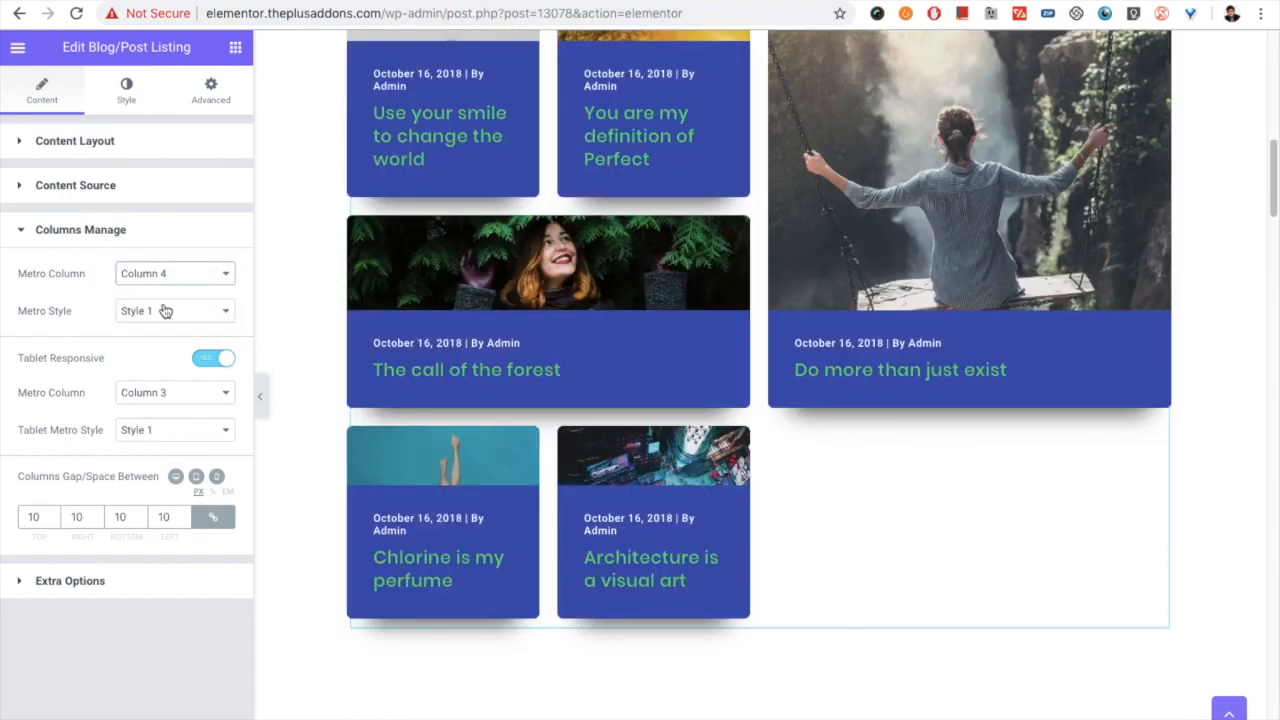
{"action": "left_click", "coordinate": [166, 311]}
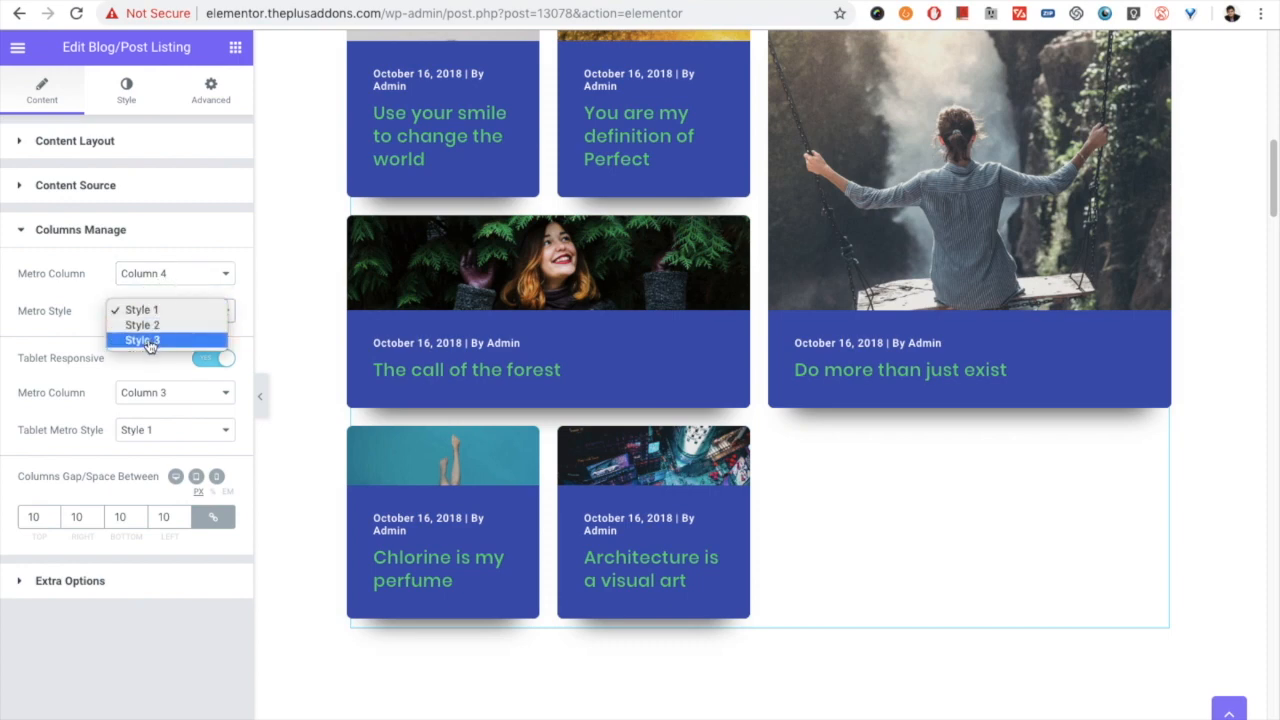
{"action": "left_click", "coordinate": [180, 286]}
- Set the desktop Metro column to Column 3 and review its Metro styles, keeping Style 1
{"action": "left_click", "coordinate": [173, 275]}
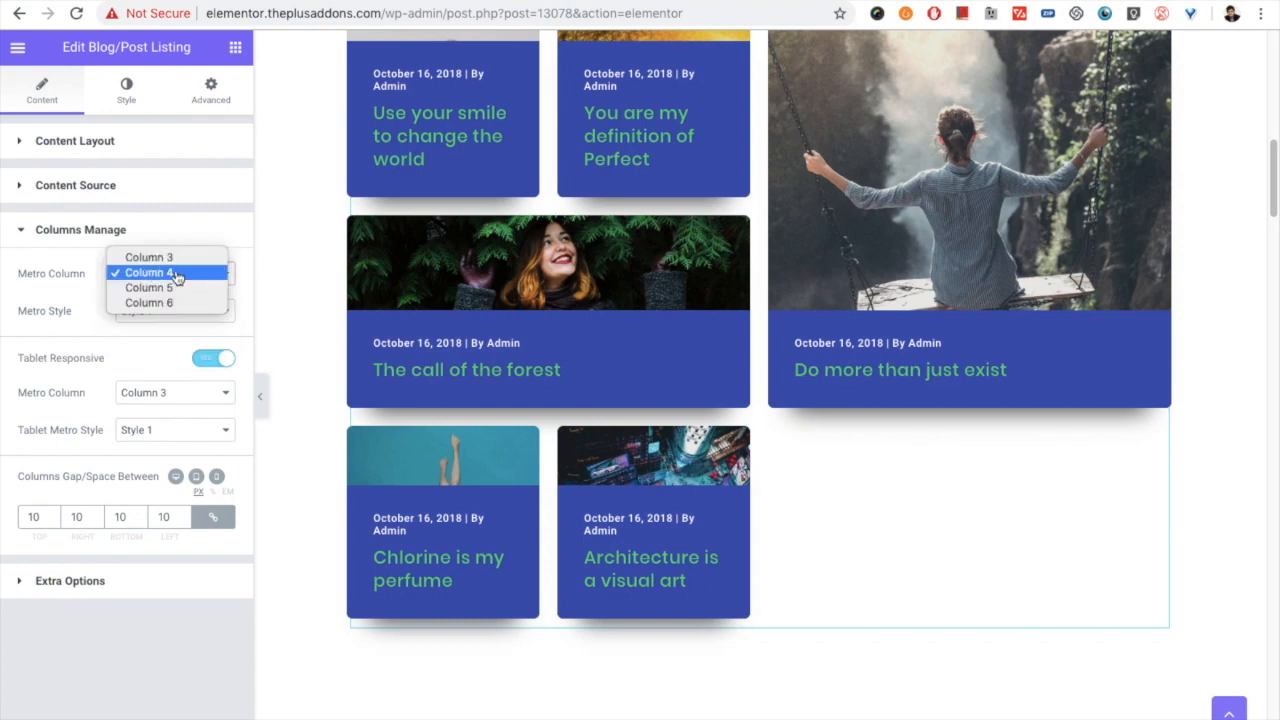
{"action": "left_click", "coordinate": [148, 258]}
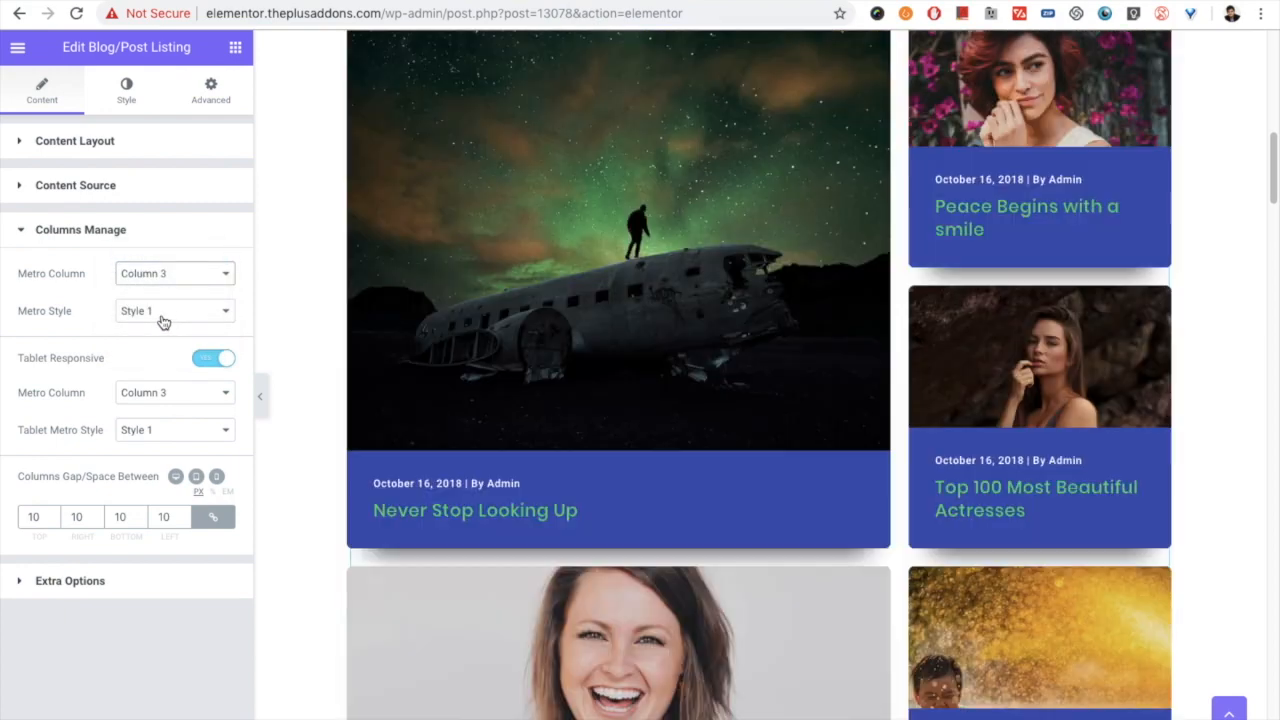
{"action": "left_click", "coordinate": [163, 321]}
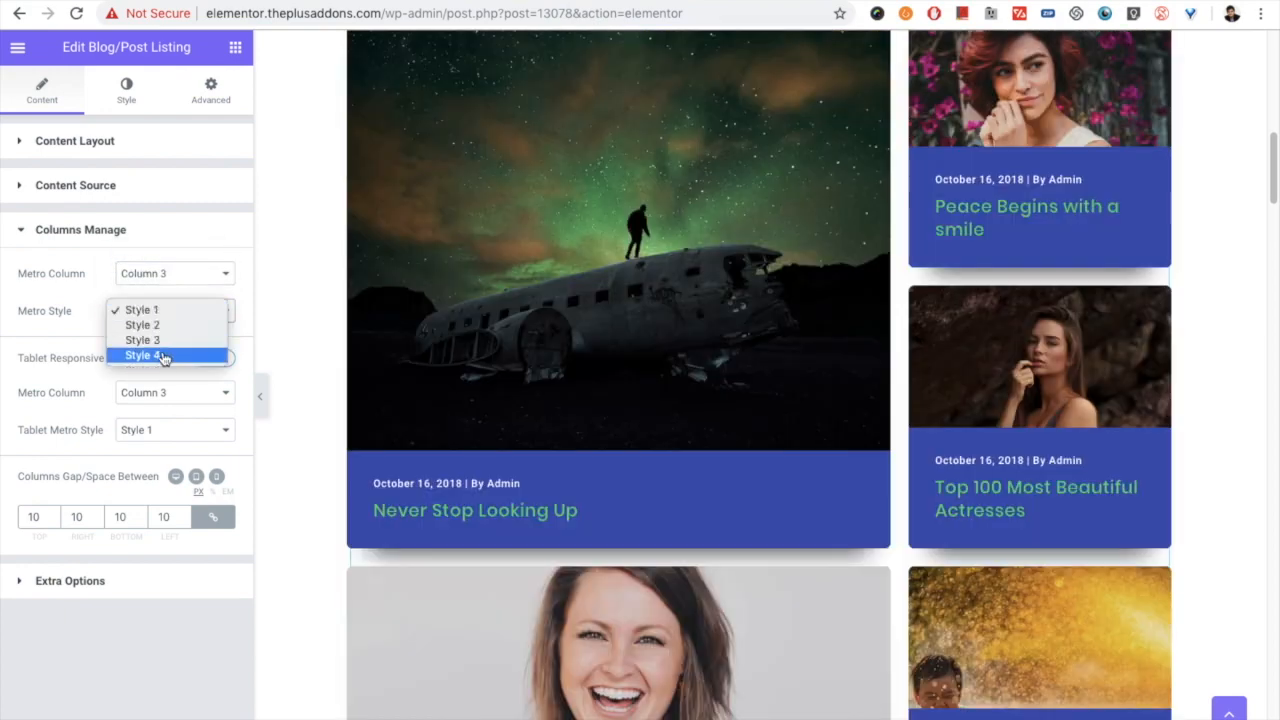
{"action": "left_click", "coordinate": [160, 311]}
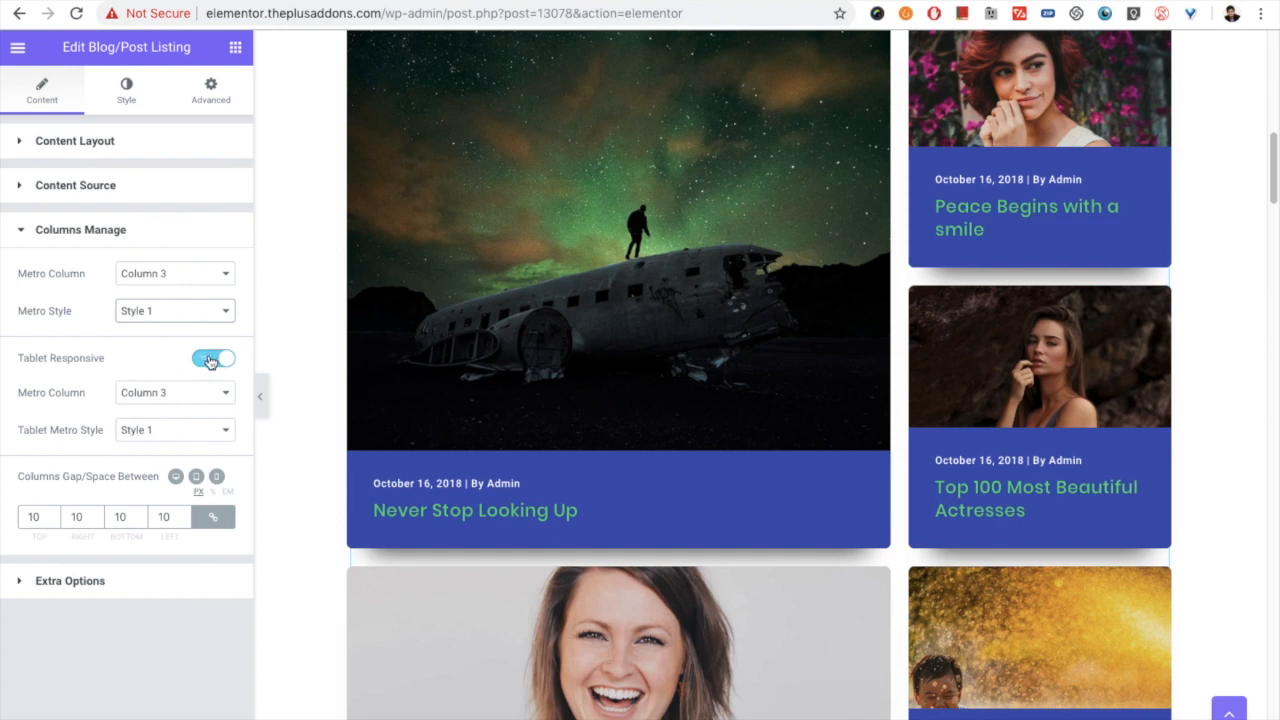
- Review the tablet Metro column and tablet Metro style choices and the column gap setting, keeping Column 3 and Style 1
{"action": "left_click", "coordinate": [155, 395]}
{"action": "left_click", "coordinate": [156, 396]}
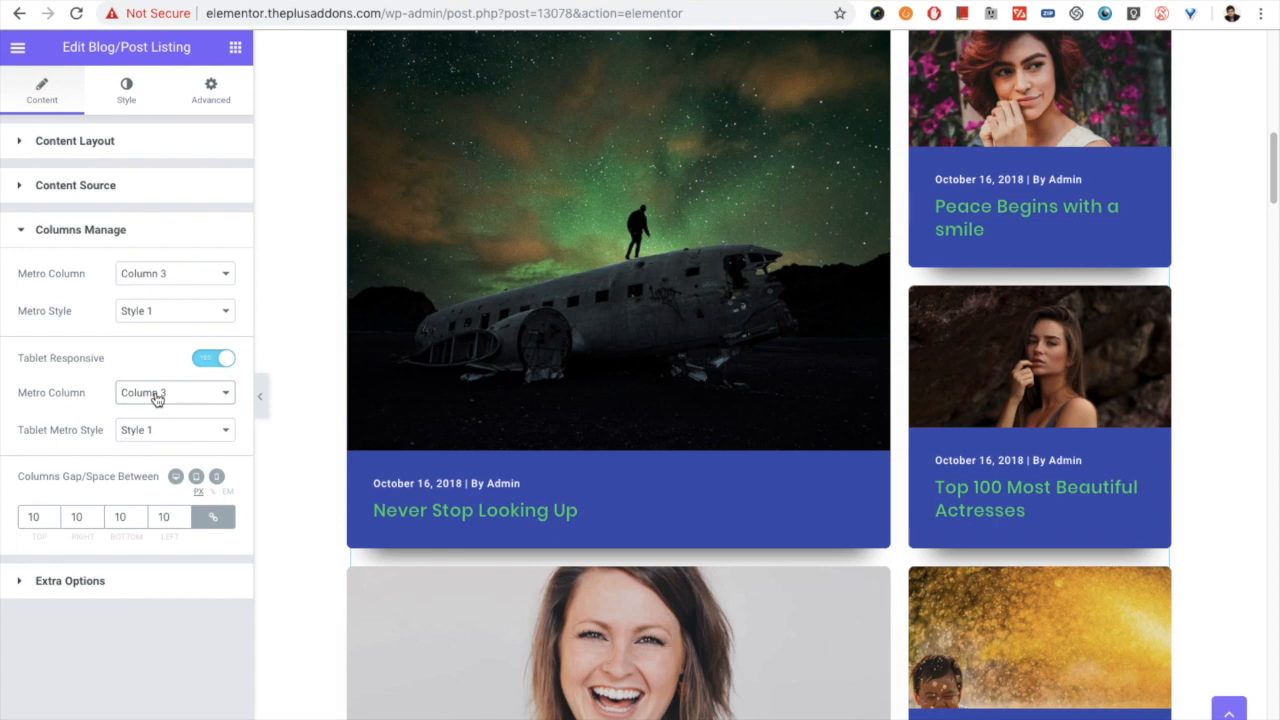
{"action": "left_click", "coordinate": [156, 396]}
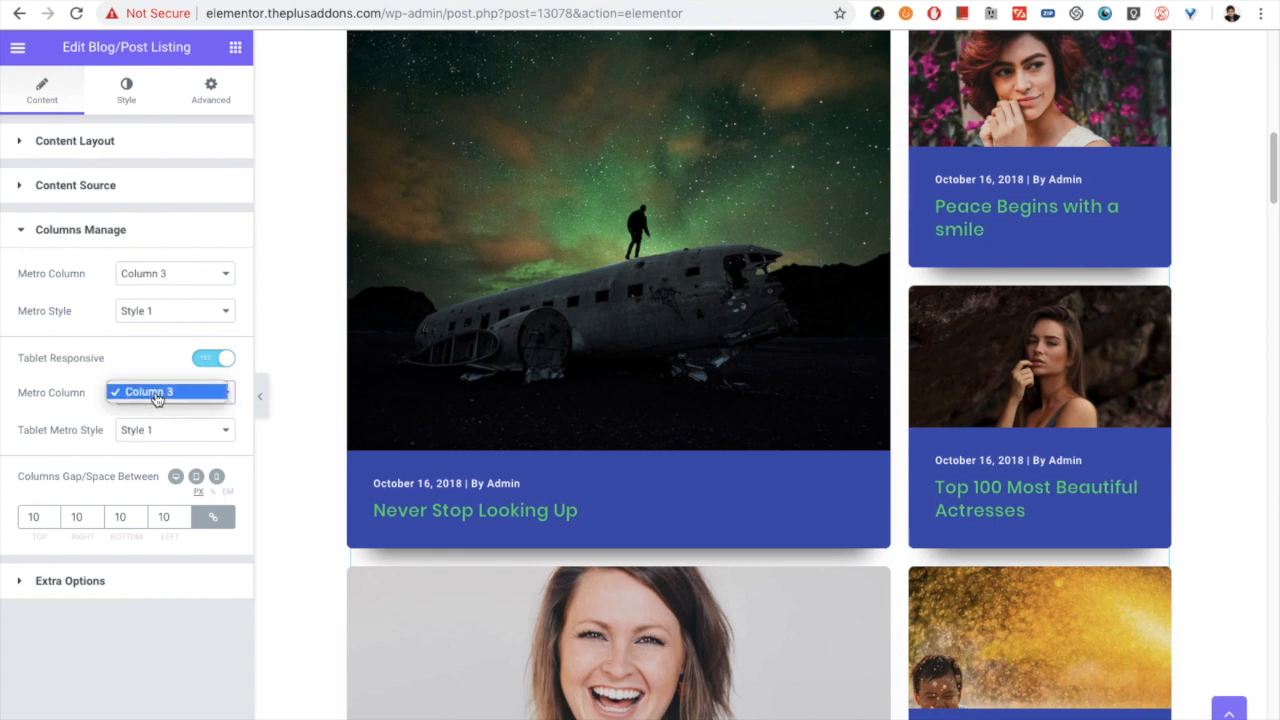
{"action": "left_click", "coordinate": [158, 395]}
{"action": "left_click", "coordinate": [150, 433]}
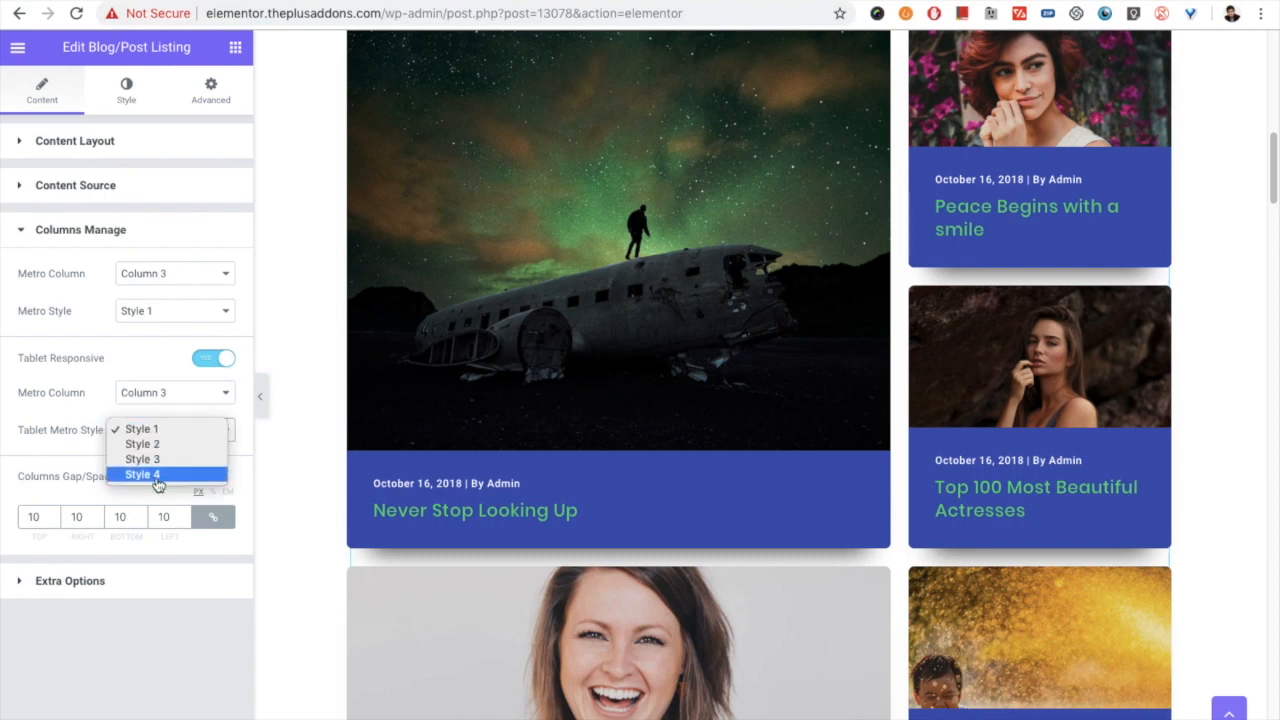
{"action": "left_click", "coordinate": [166, 429]}
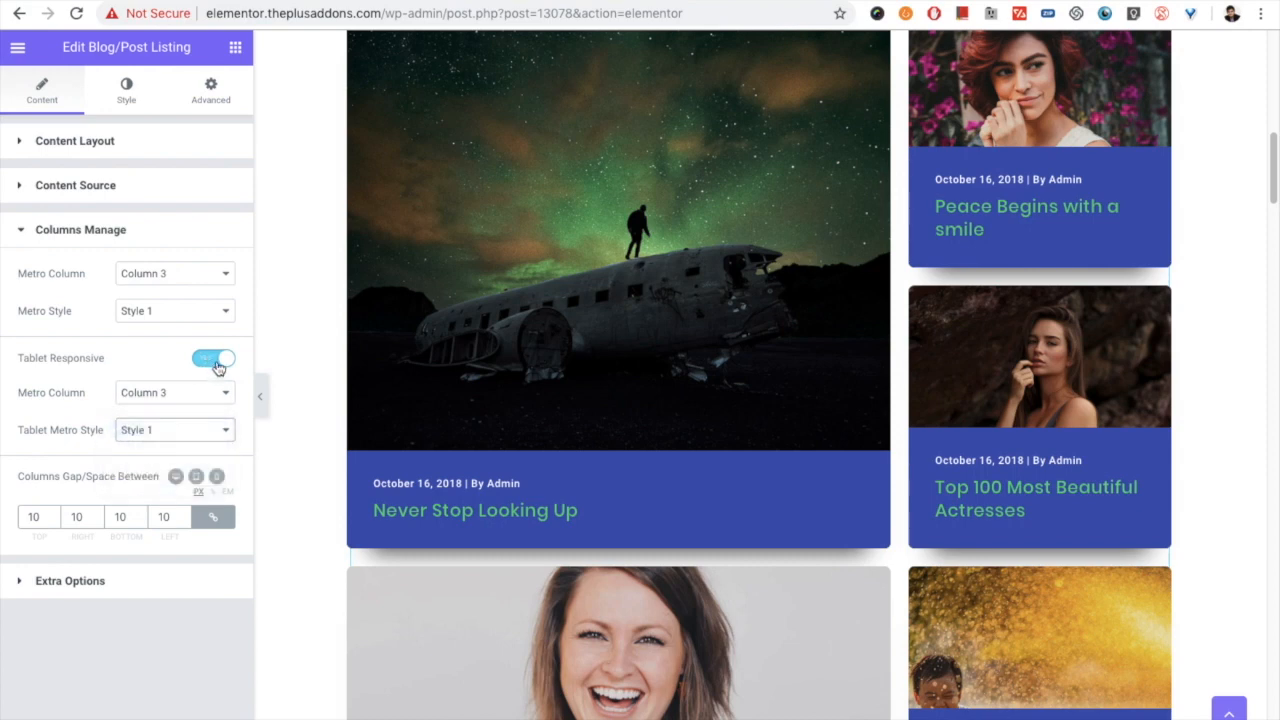
{"action": "left_click", "coordinate": [157, 433]}
{"action": "left_click", "coordinate": [158, 426]}
{"action": "triple_click", "coordinate": [34, 477]}
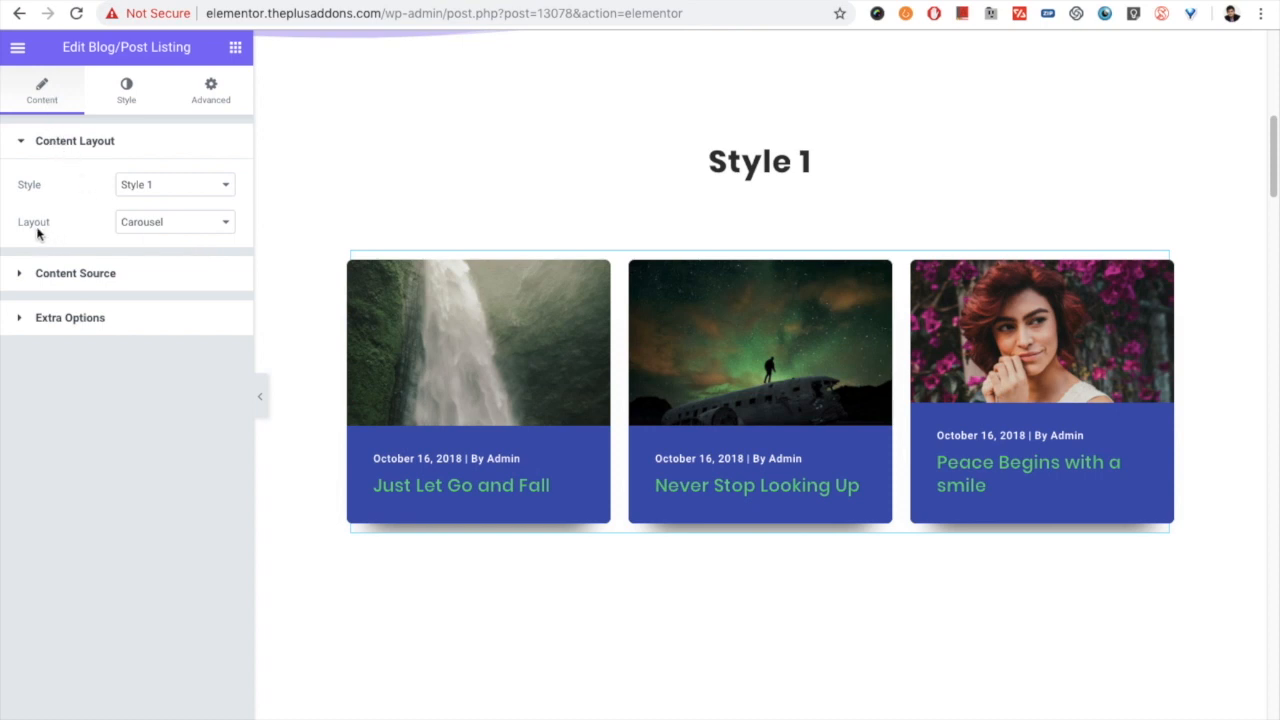
- Keep the listing's layout as Carousel and open the carousel options in its style settings
{"action": "left_click", "coordinate": [138, 226]}
{"action": "left_click", "coordinate": [152, 229]}
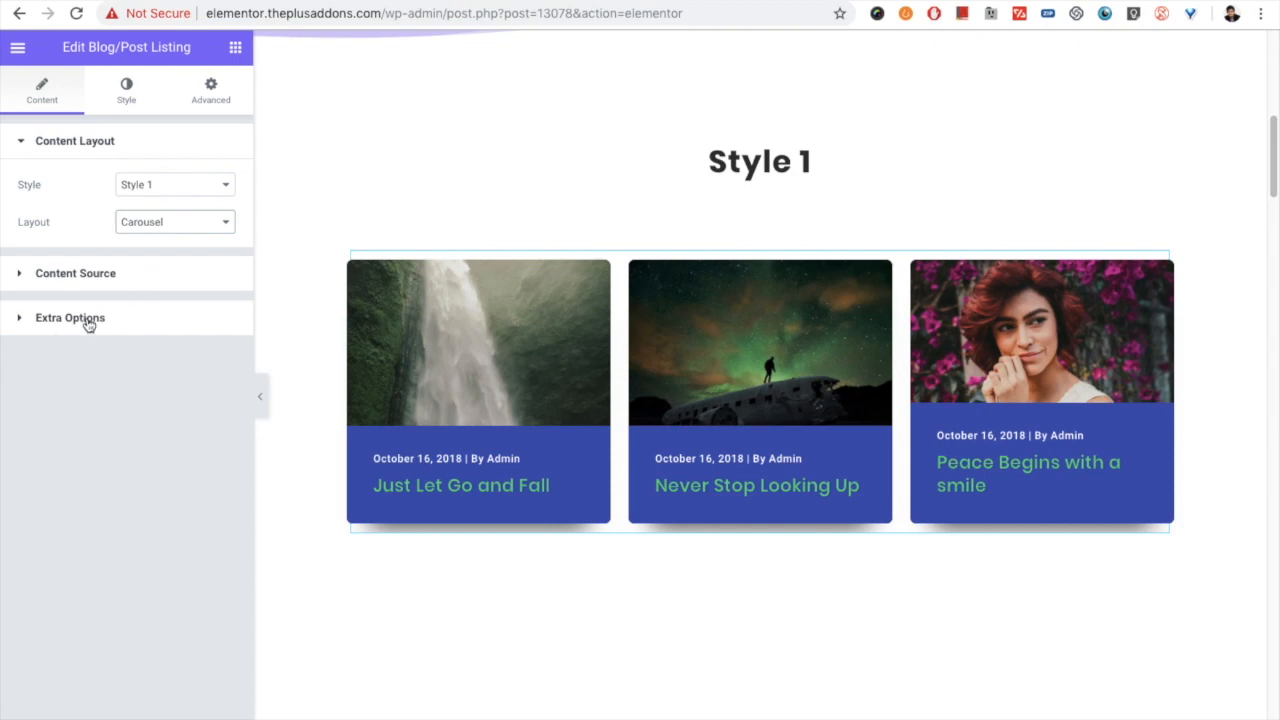
{"action": "left_click", "coordinate": [130, 107]}
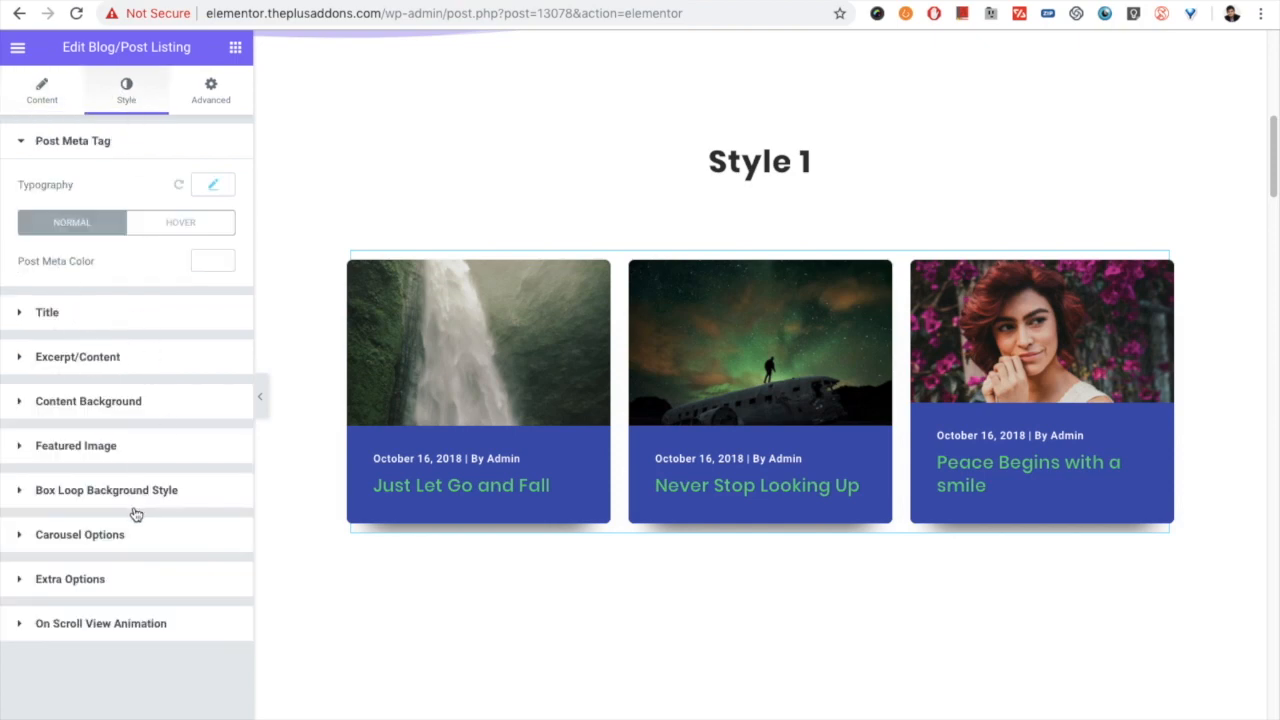
{"action": "left_click", "coordinate": [79, 540]}
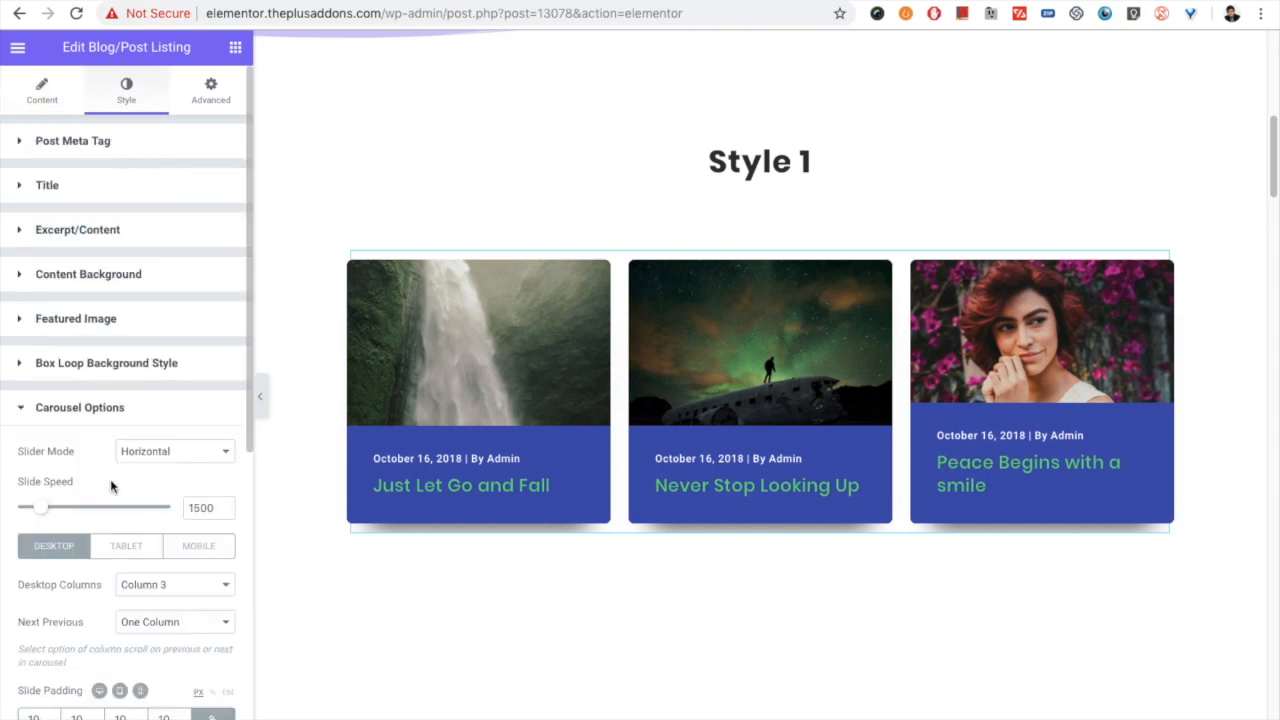
- Review the carousel's slider mode choices, keeping Horizontal
{"action": "scroll", "coordinate": [80, 490], "scroll_direction": "down", "scroll_amount": 1}
{"action": "scroll", "coordinate": [80, 487], "scroll_direction": "down", "scroll_amount": 3}
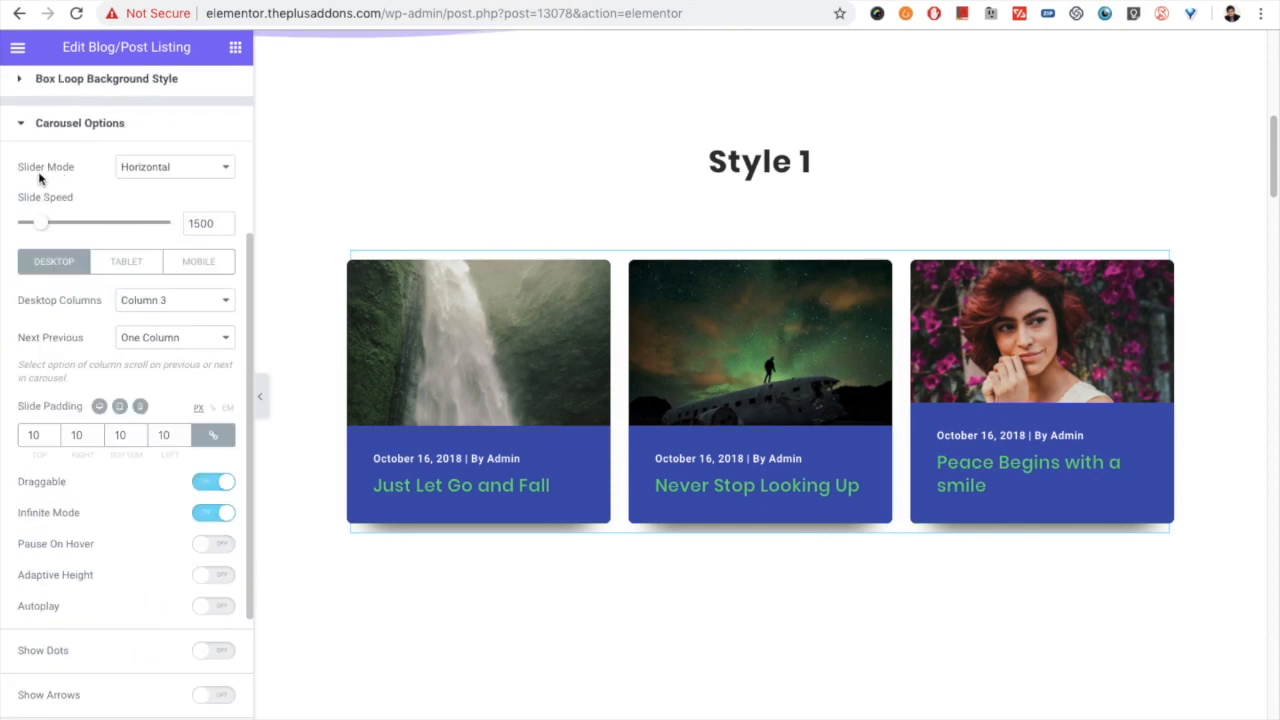
{"action": "left_click", "coordinate": [149, 167]}
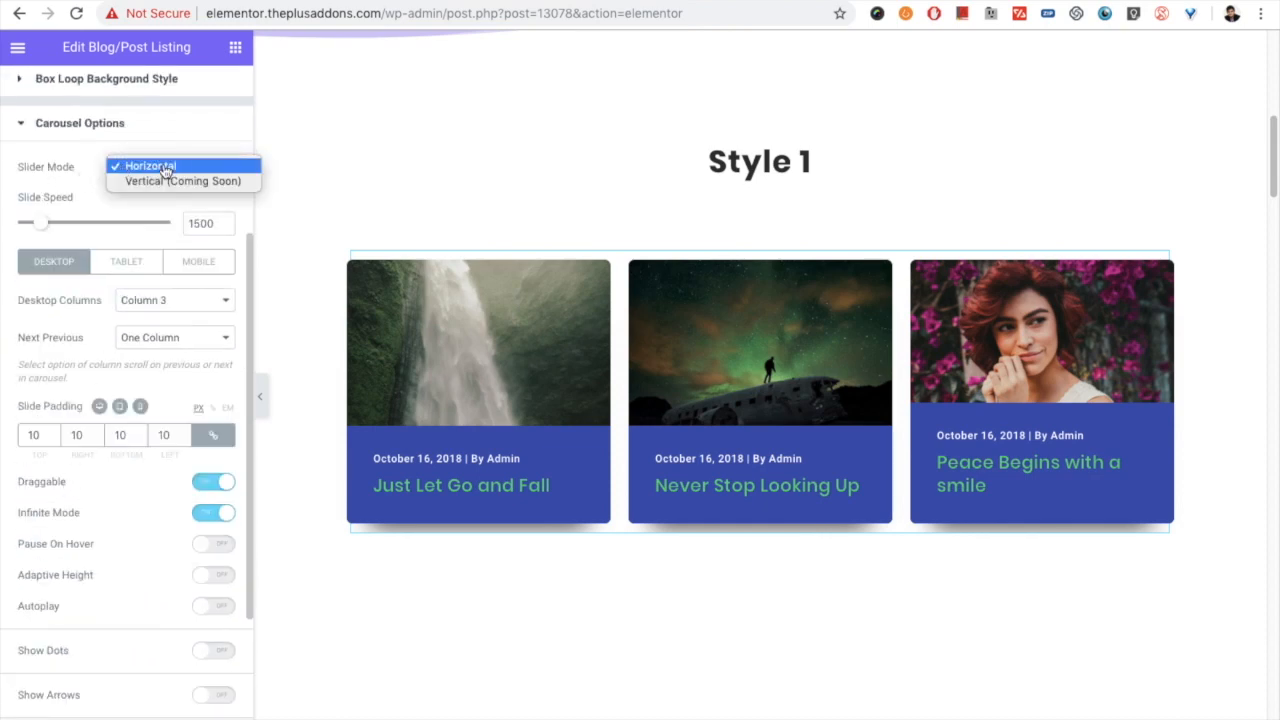
{"action": "left_click", "coordinate": [150, 167]}
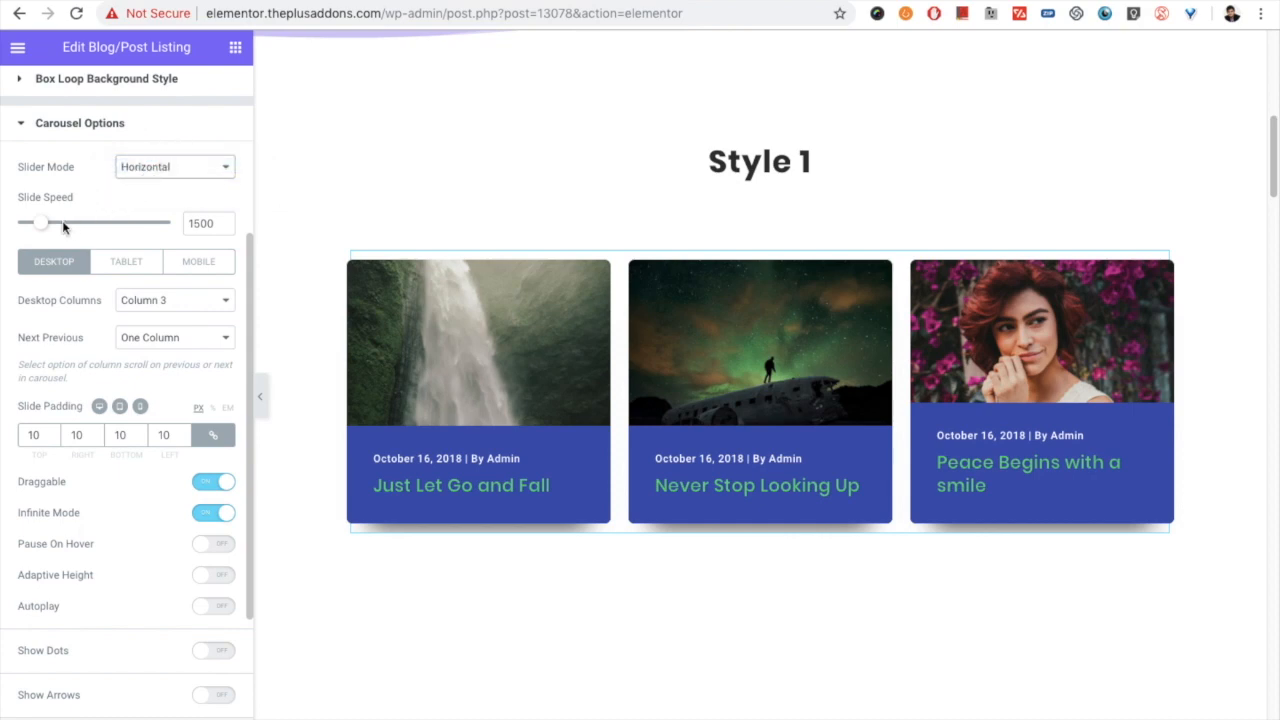
- Review the carousel's desktop column choices, keeping Column 3, and look at the separate tablet settings
{"action": "scroll", "coordinate": [120, 228], "scroll_direction": "down", "scroll_amount": 1}
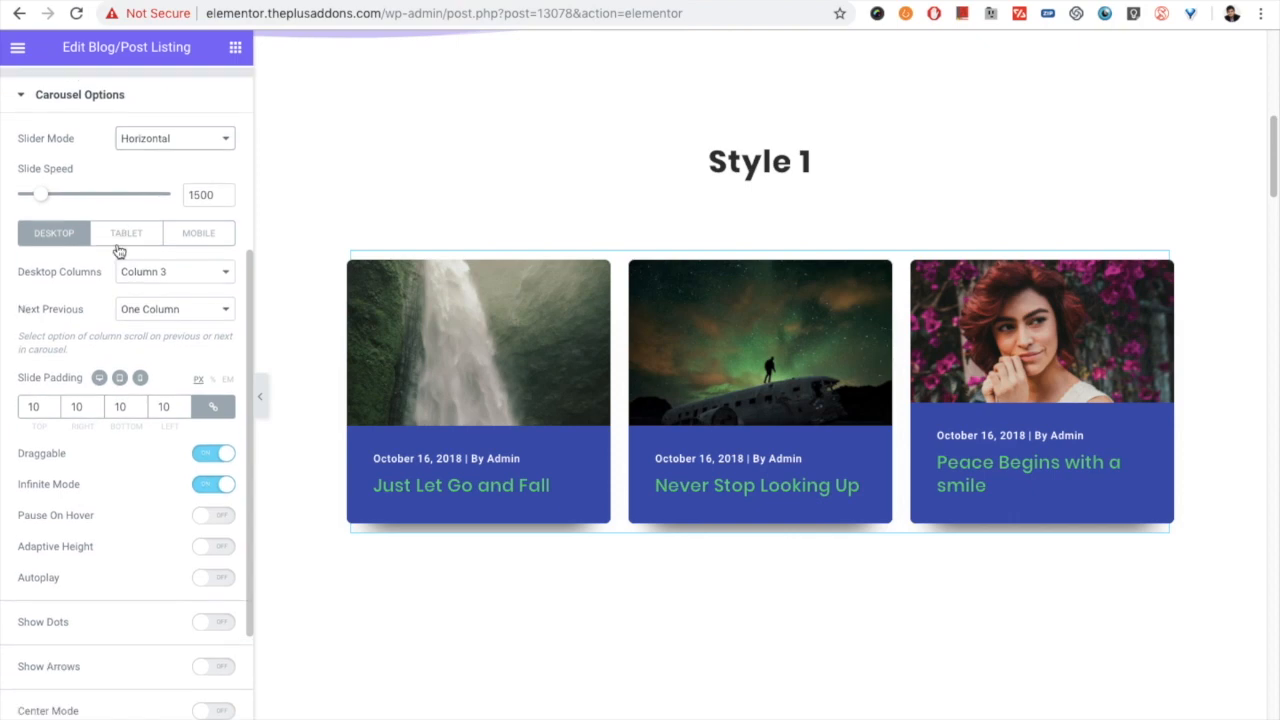
{"action": "scroll", "coordinate": [100, 252], "scroll_direction": "down", "scroll_amount": 1}
{"action": "scroll", "coordinate": [80, 268], "scroll_direction": "down", "scroll_amount": 1}
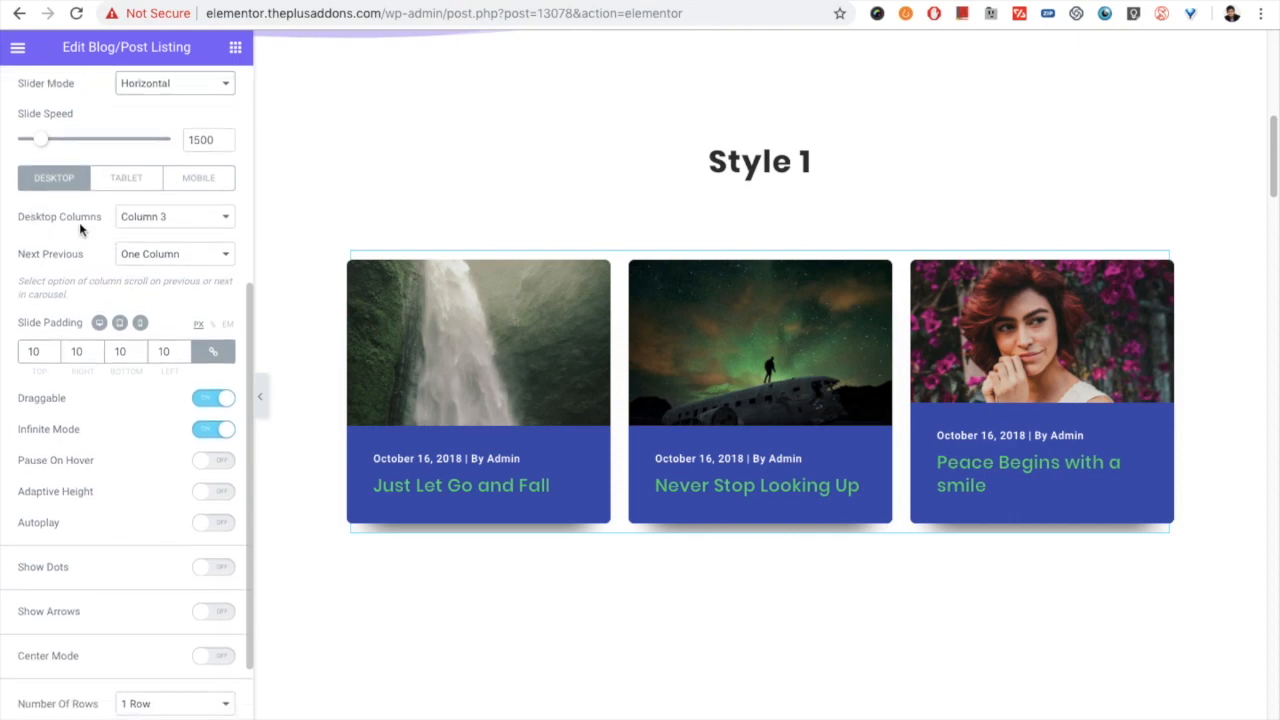
{"action": "left_click", "coordinate": [141, 218]}
{"action": "left_click", "coordinate": [141, 218]}
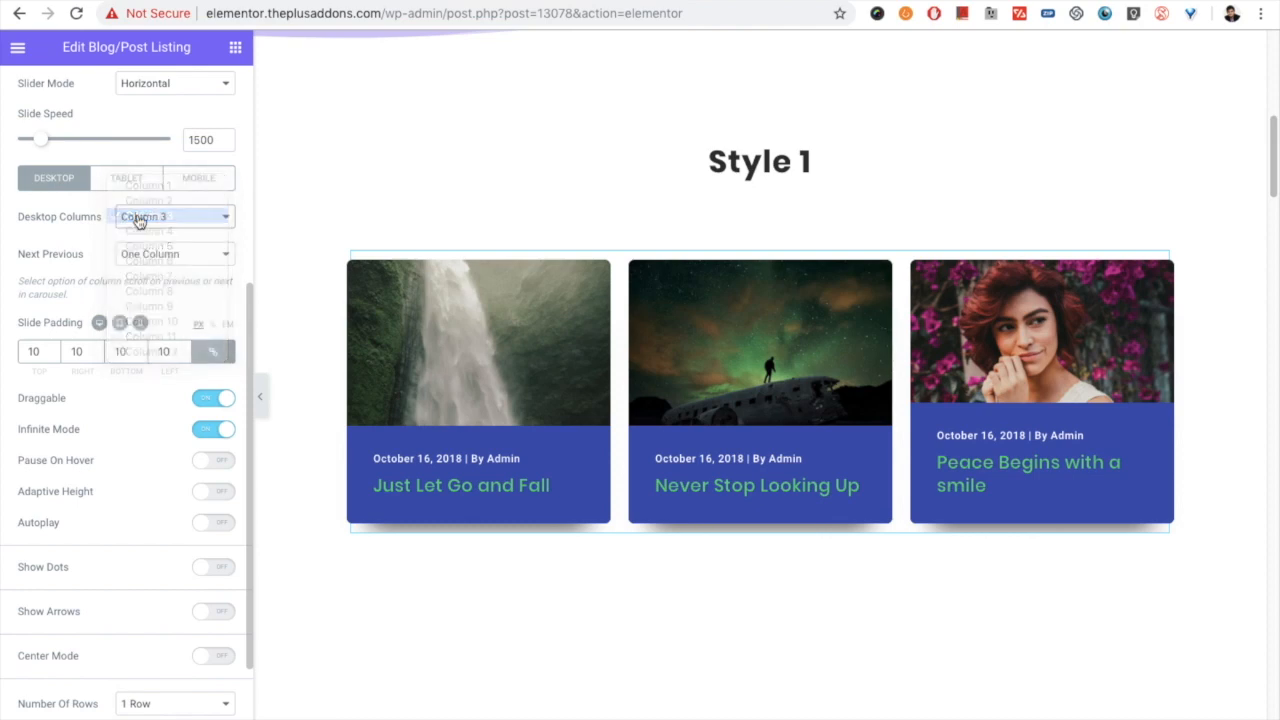
{"action": "left_click", "coordinate": [141, 218]}
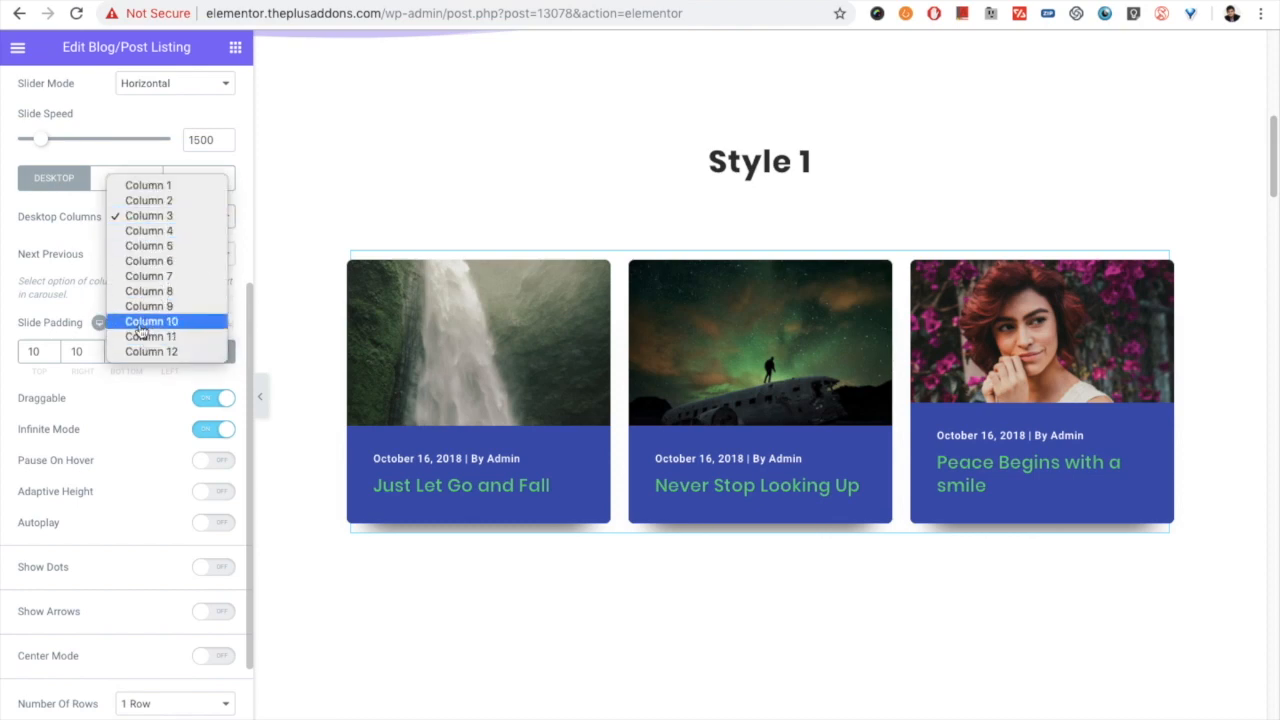
{"action": "left_click", "coordinate": [130, 215]}
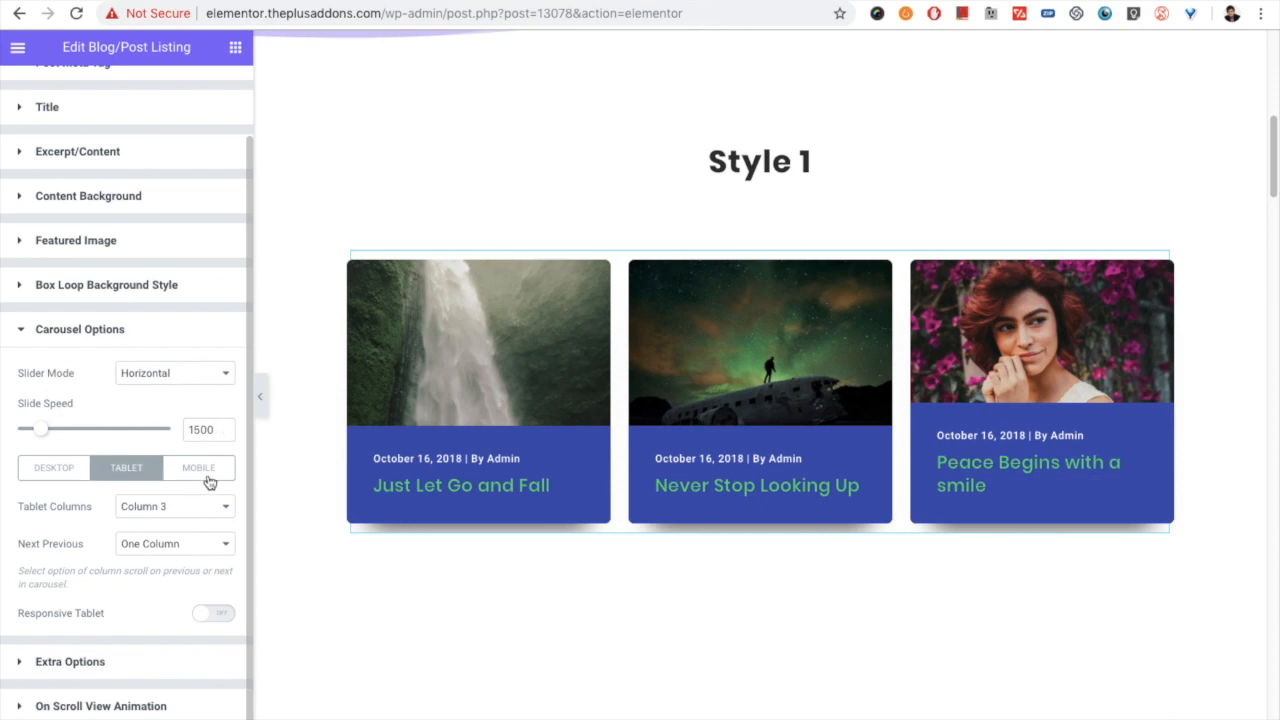
- Return to the carousel's desktop settings and set Next Previous to All Visible Columns
{"action": "left_click", "coordinate": [72, 468]}
{"action": "scroll", "coordinate": [123, 497], "scroll_direction": "down", "scroll_amount": 3}
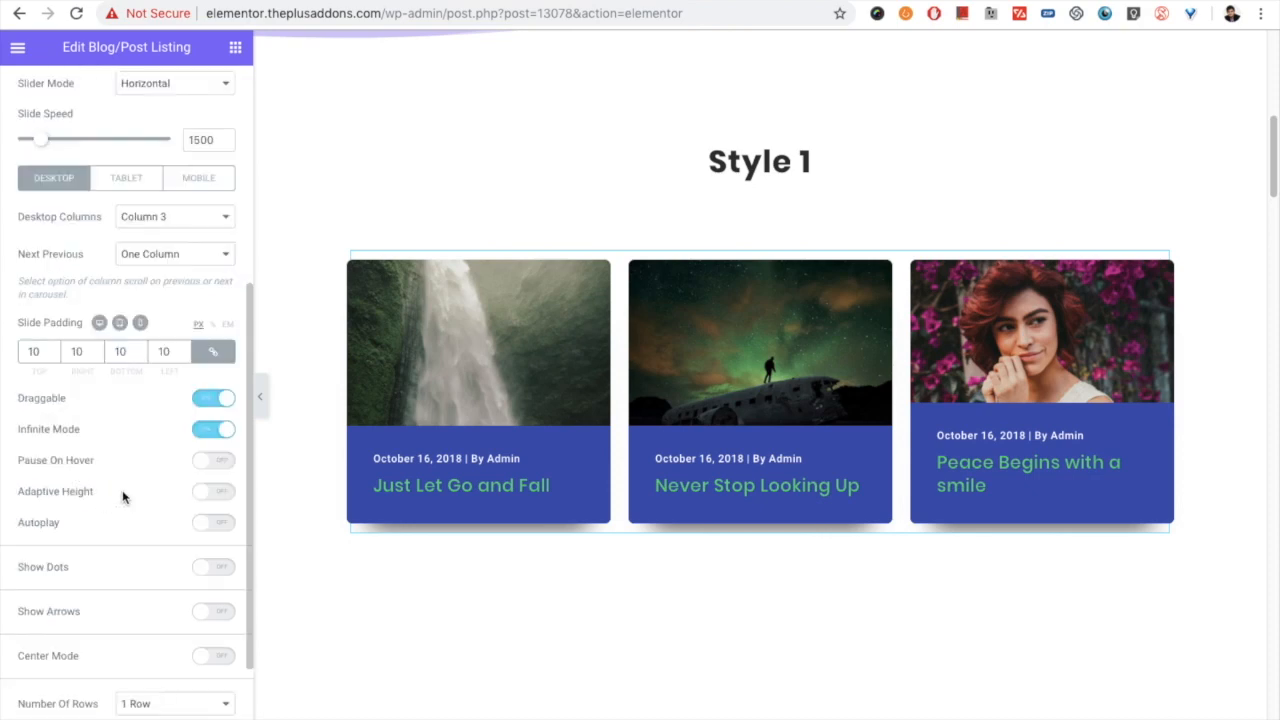
{"action": "left_click", "coordinate": [148, 258]}
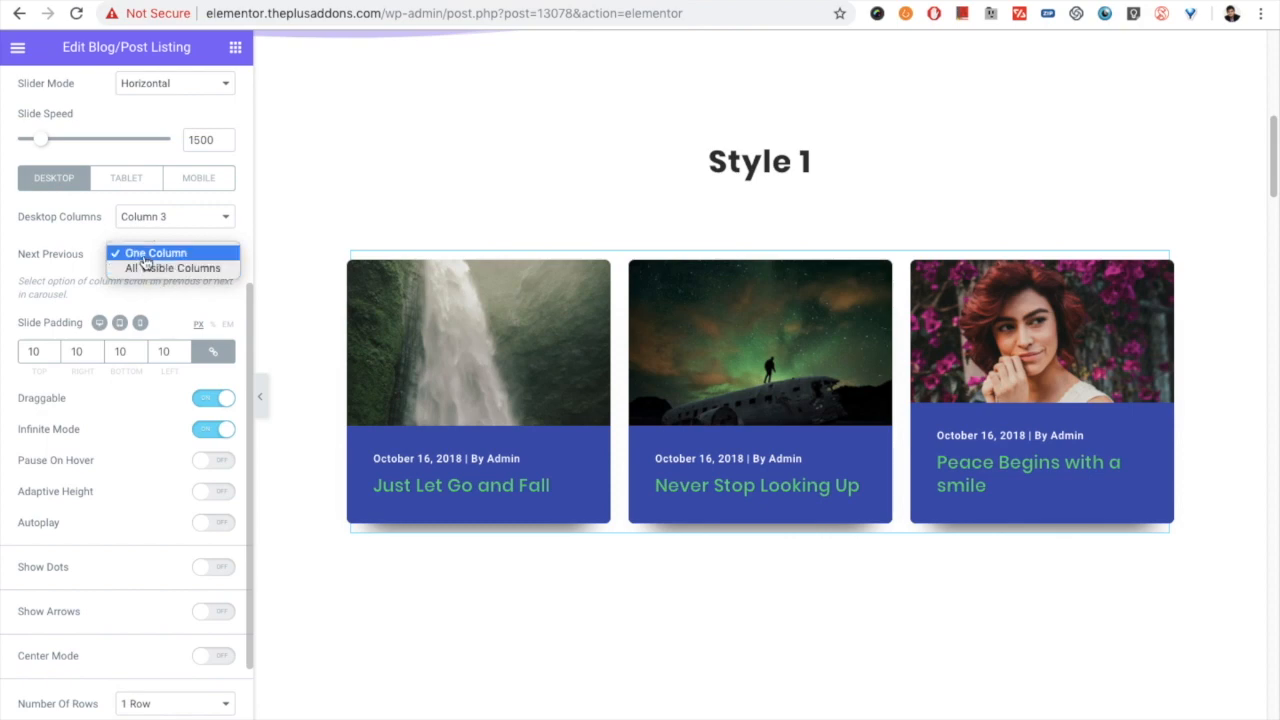
{"action": "left_click", "coordinate": [87, 281]}
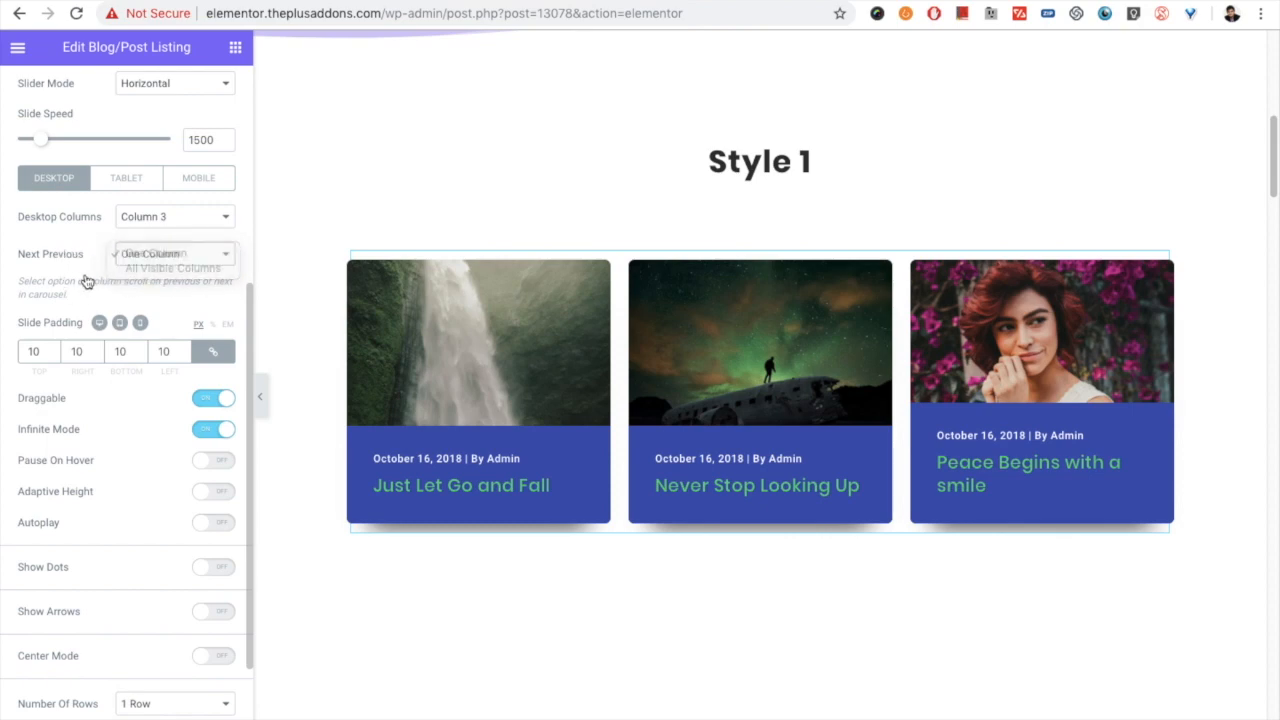
{"action": "left_click", "coordinate": [148, 254]}
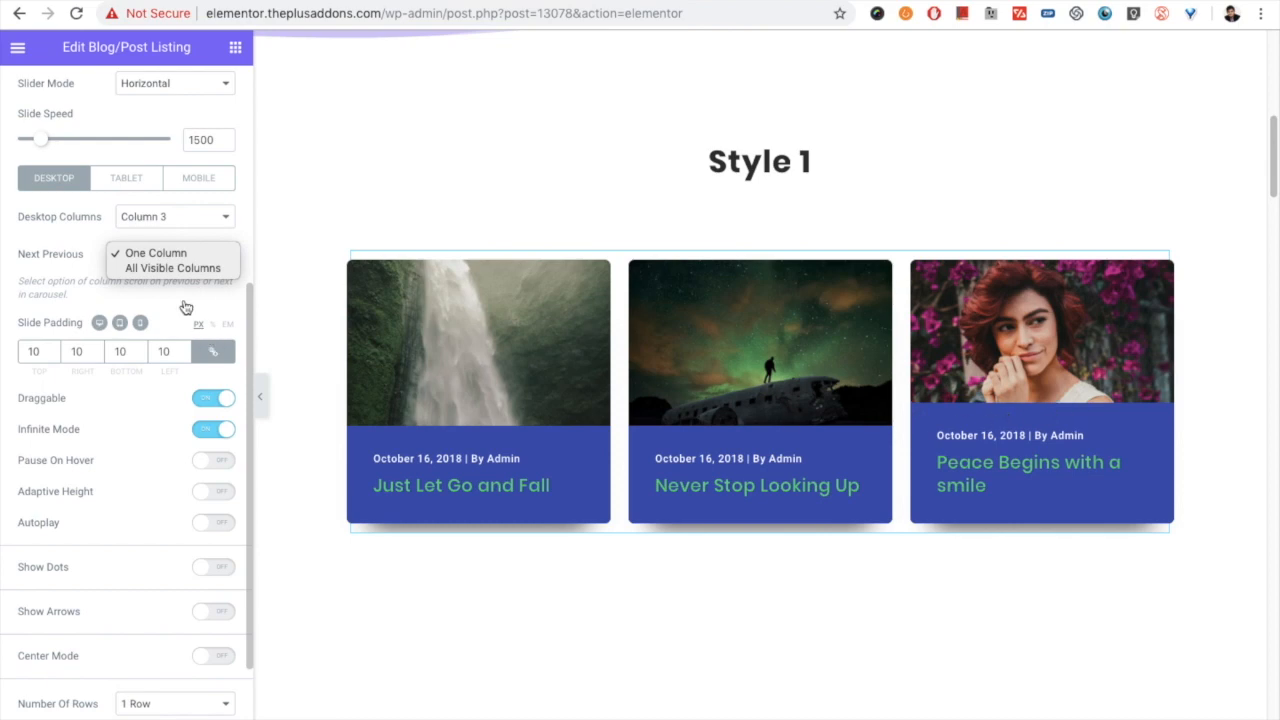
{"action": "left_click", "coordinate": [153, 266]}
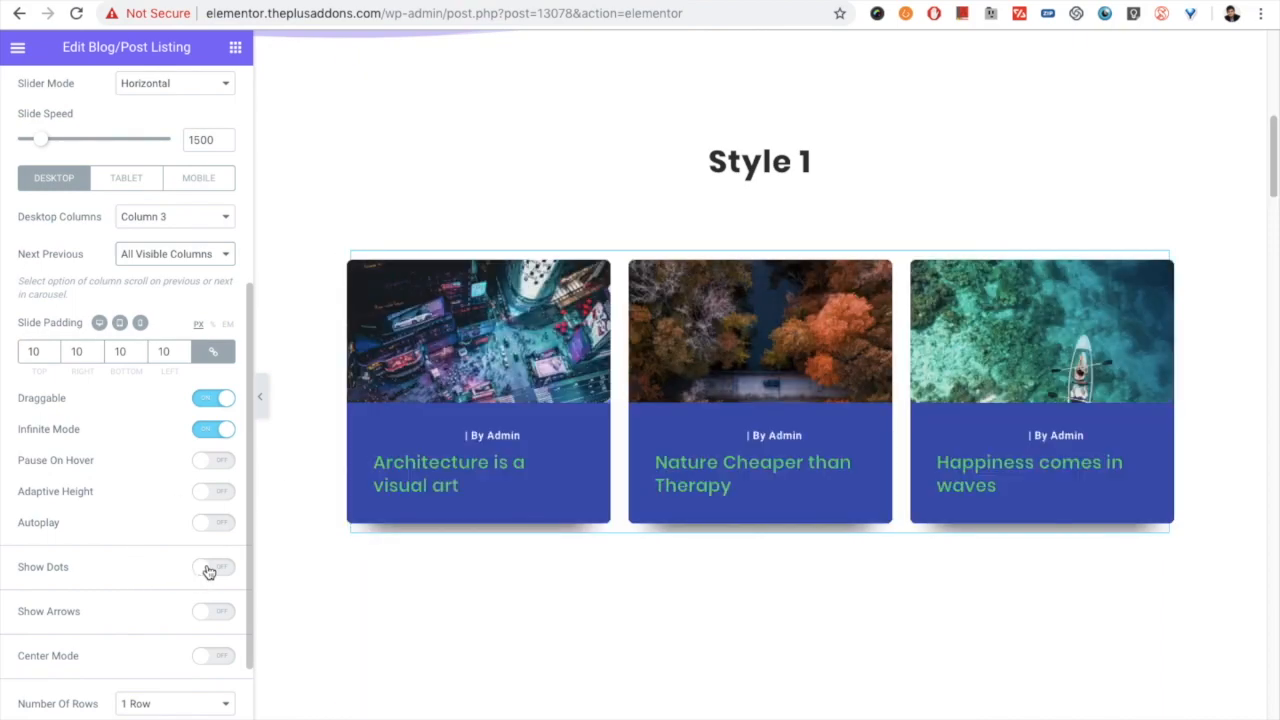
- Show navigation dots on the carousel and set the dots style to Style 2
{"action": "left_click", "coordinate": [208, 568]}
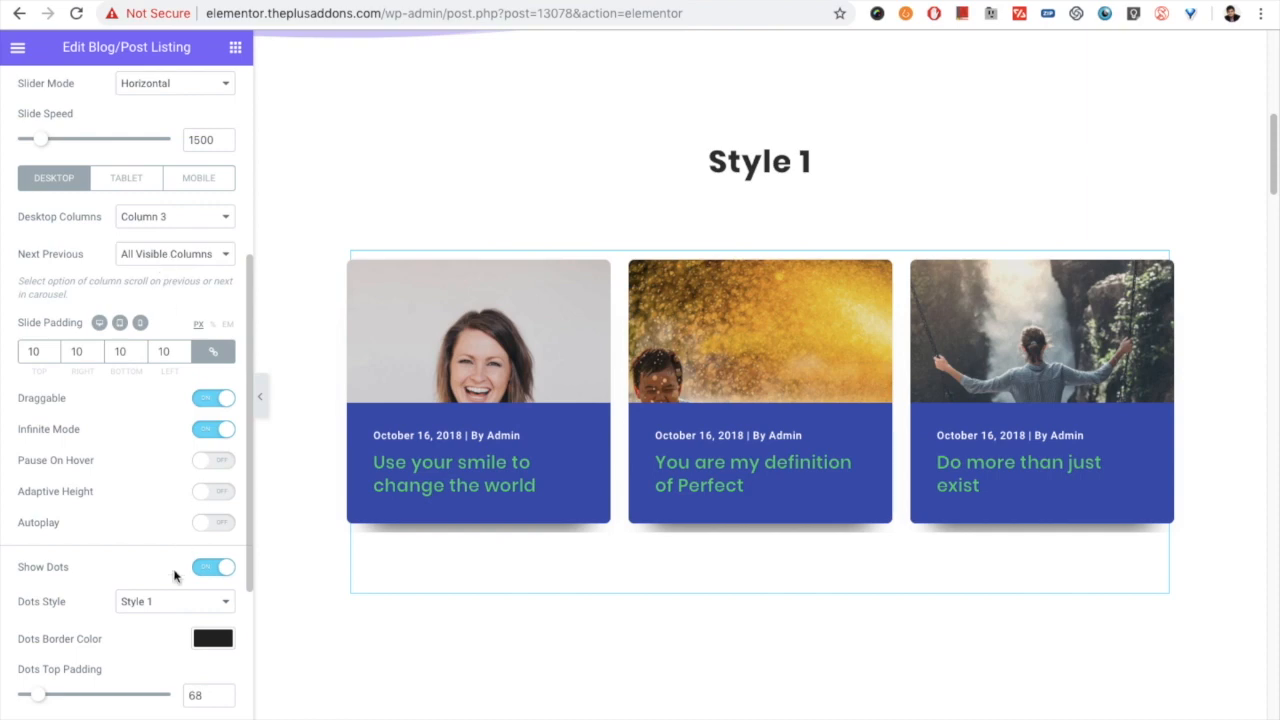
{"action": "scroll", "coordinate": [174, 576], "scroll_direction": "down", "scroll_amount": 1}
{"action": "left_click", "coordinate": [165, 601]}
{"action": "left_click", "coordinate": [143, 606]}
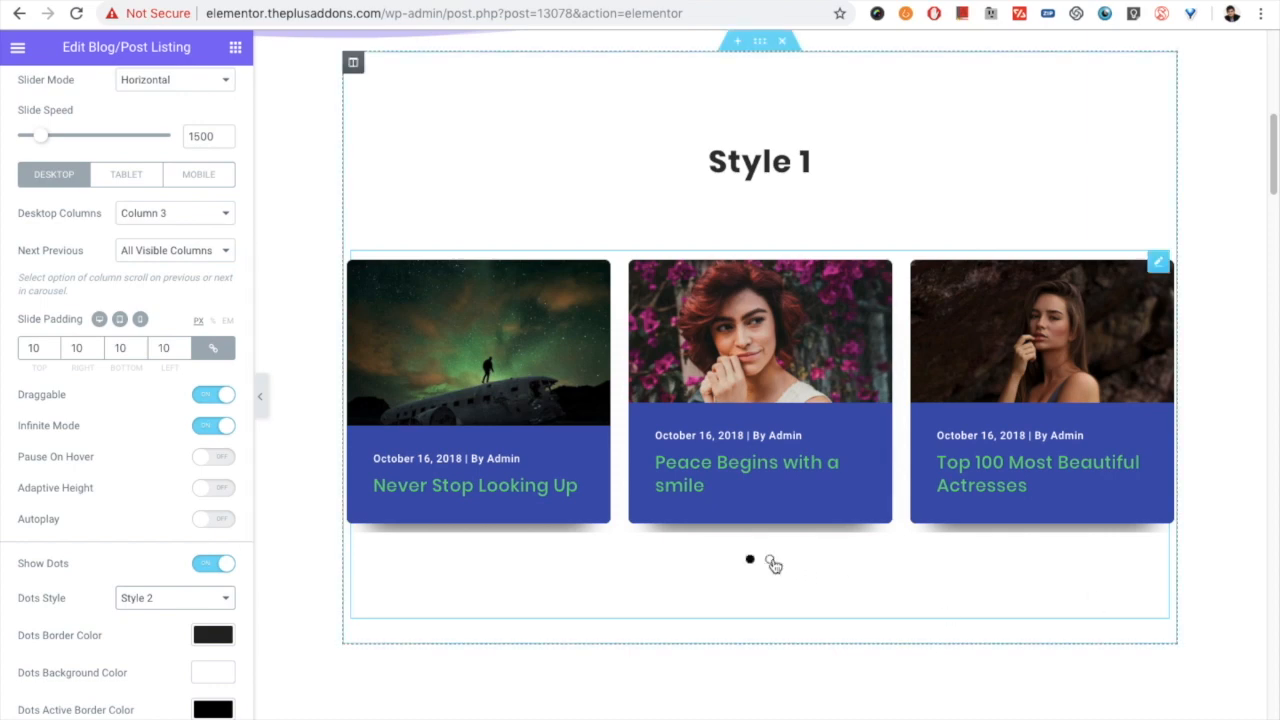
- Test the carousel's dot navigation in both directions and set Next Previous to One Column
{"action": "left_click", "coordinate": [769, 560]}
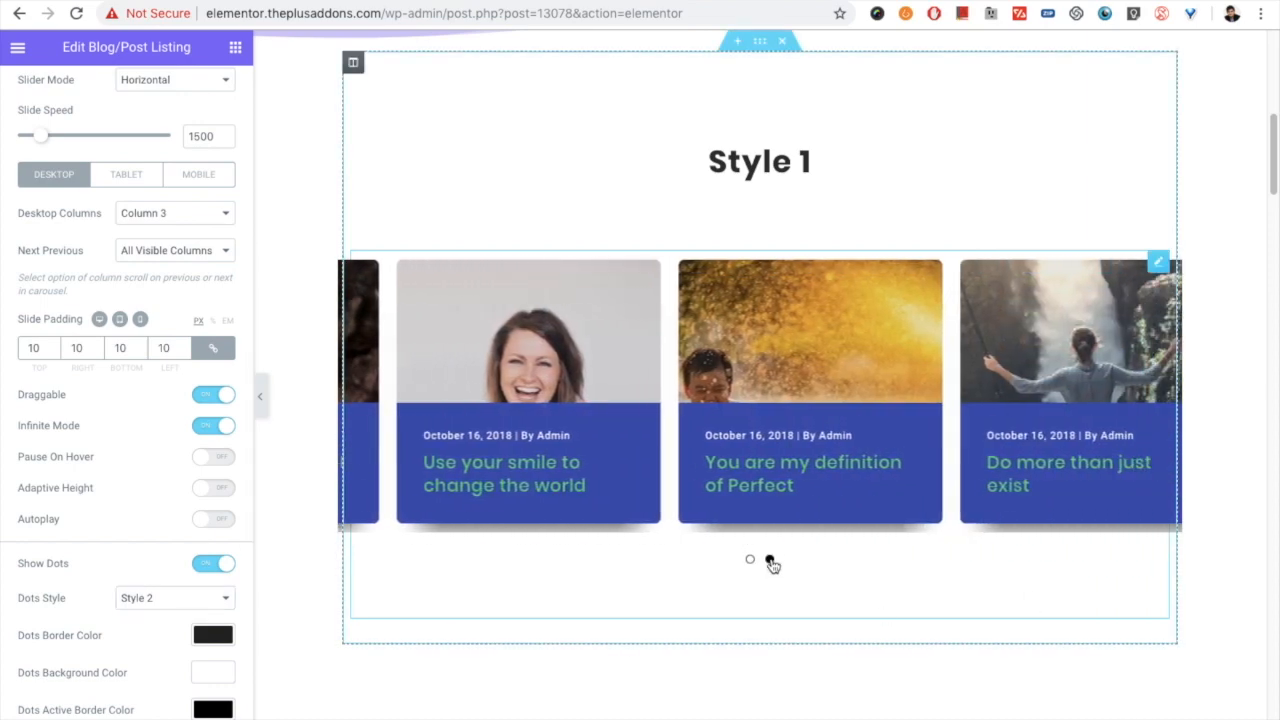
{"action": "left_click", "coordinate": [751, 561]}
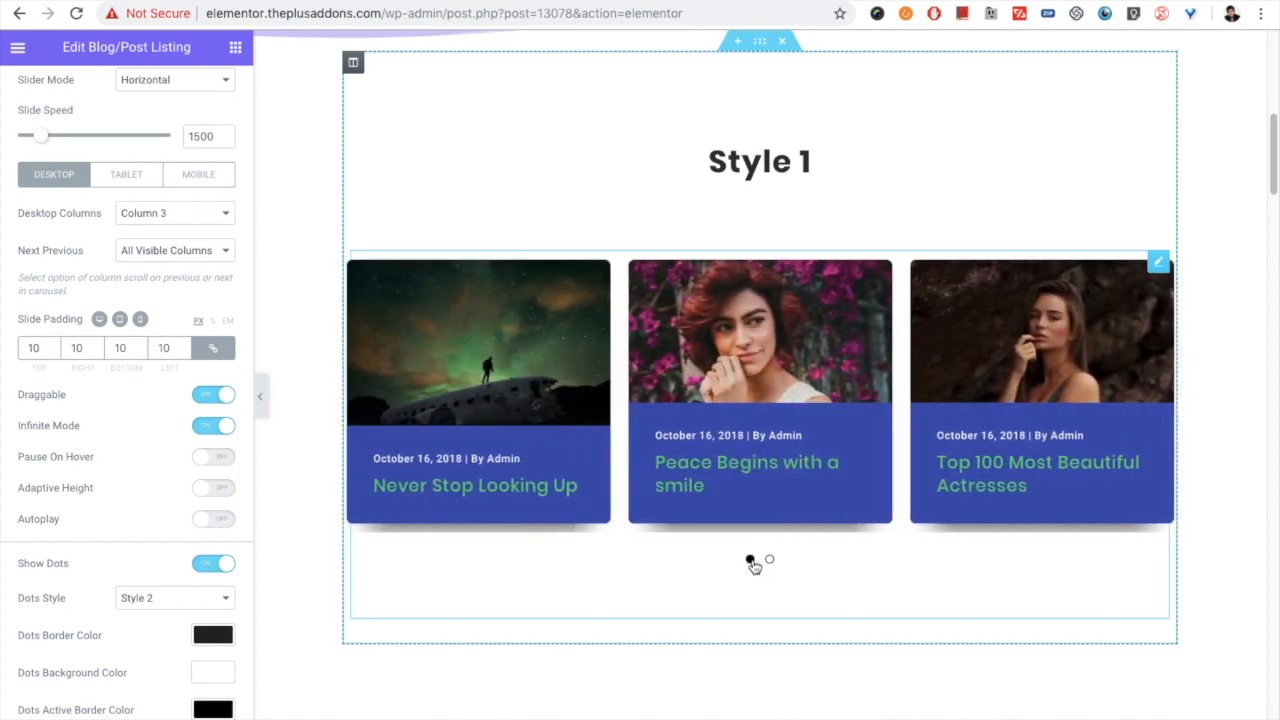
{"action": "left_click", "coordinate": [220, 250]}
{"action": "left_click", "coordinate": [168, 236]}
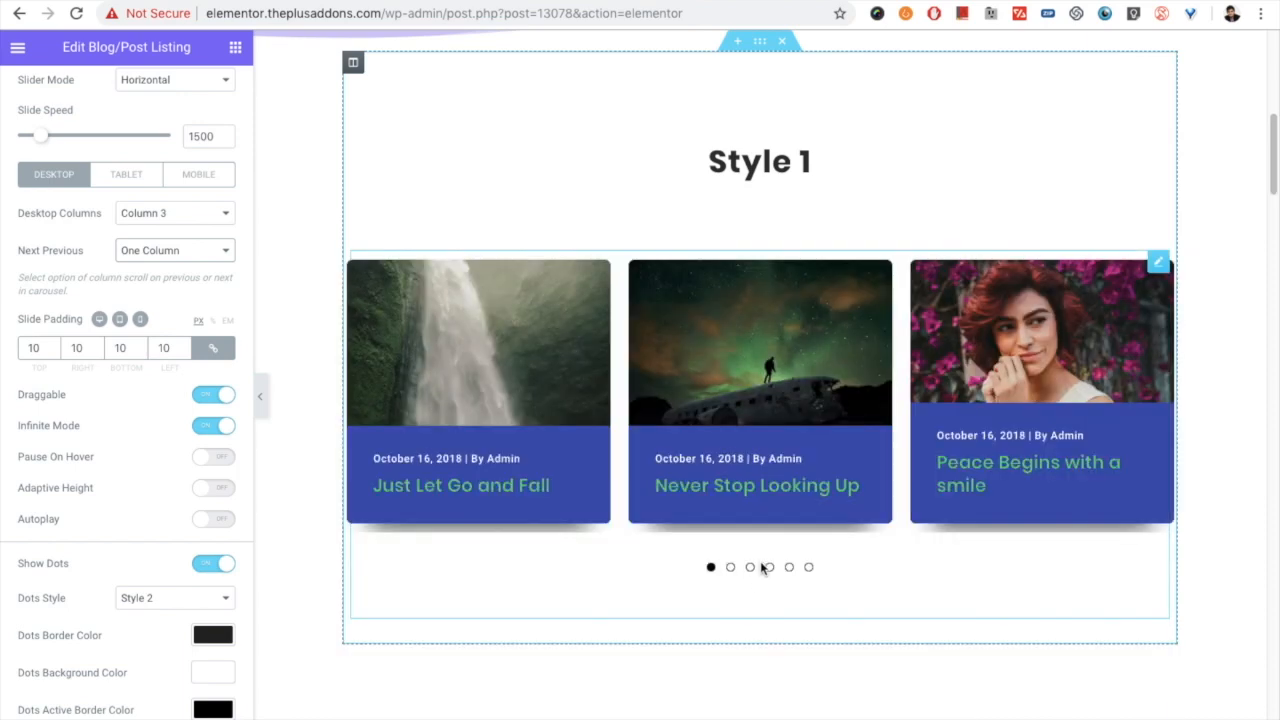
- Set the carousel's slide padding to 15 px on all four sides and turn on Autoplay
{"action": "left_click", "coordinate": [730, 561]}
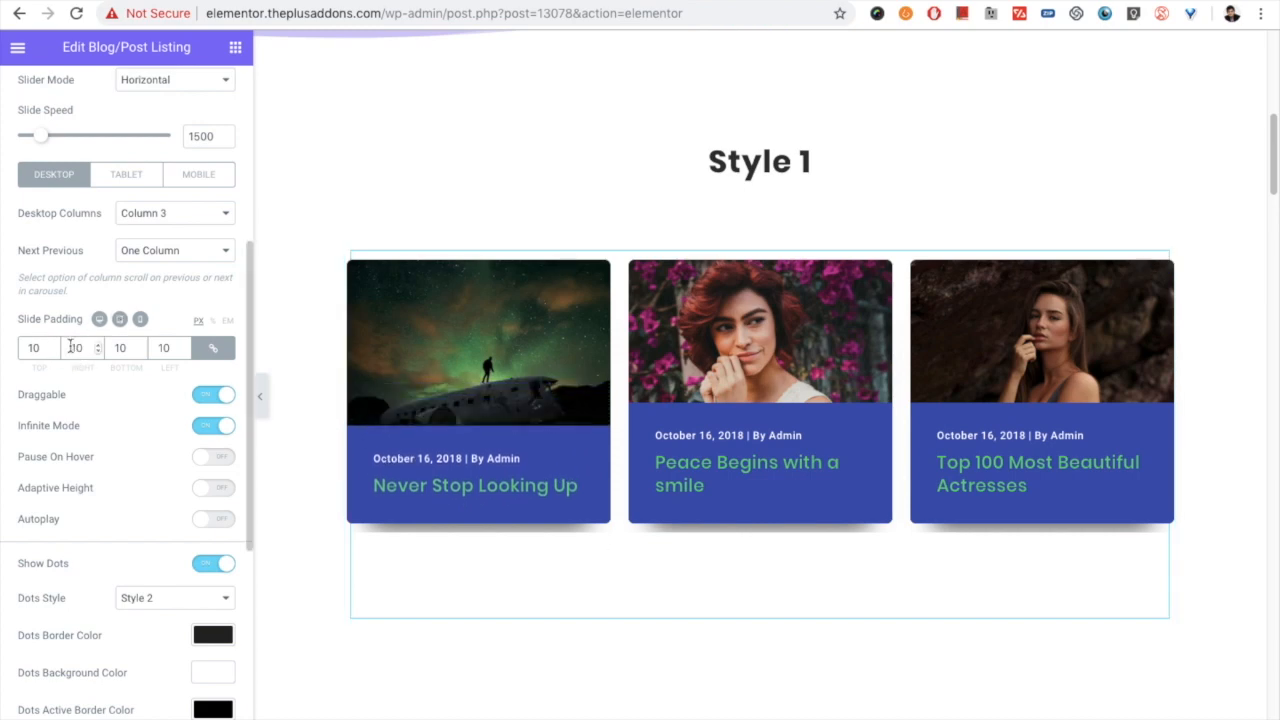
{"action": "double_click", "coordinate": [18, 354]}
{"action": "type", "text": "5"}
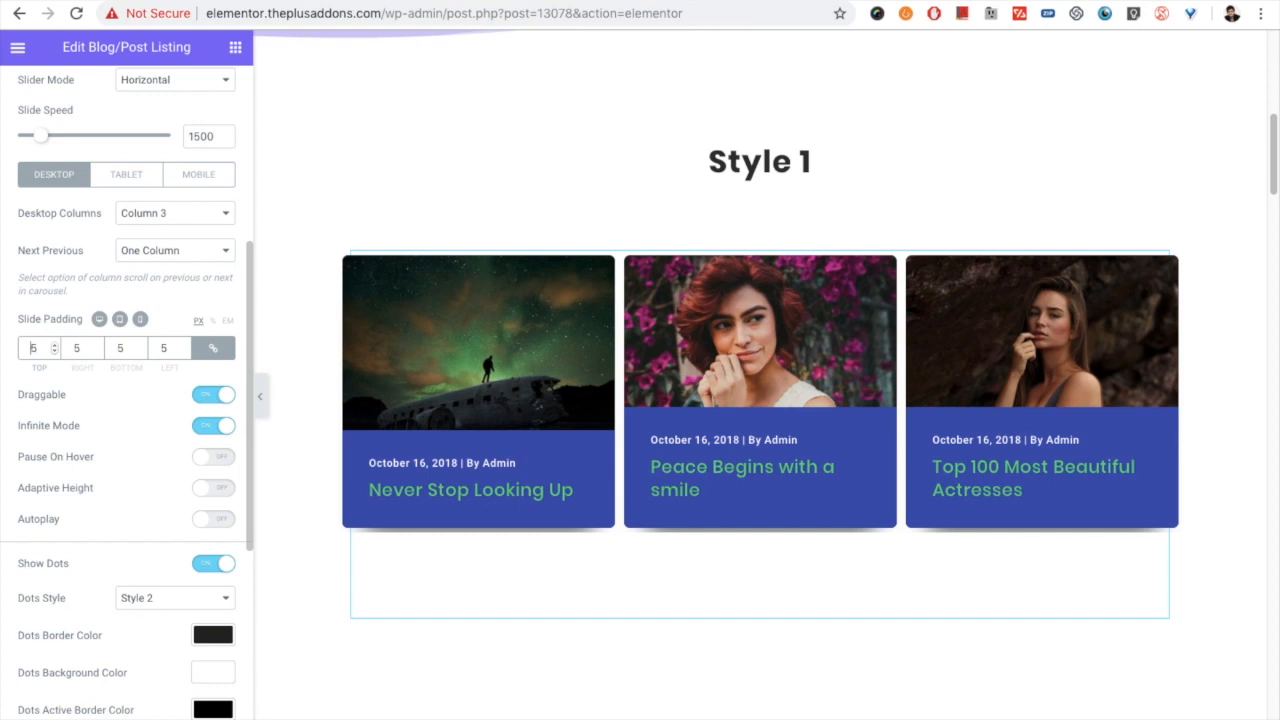
{"action": "type", "text": "1"}
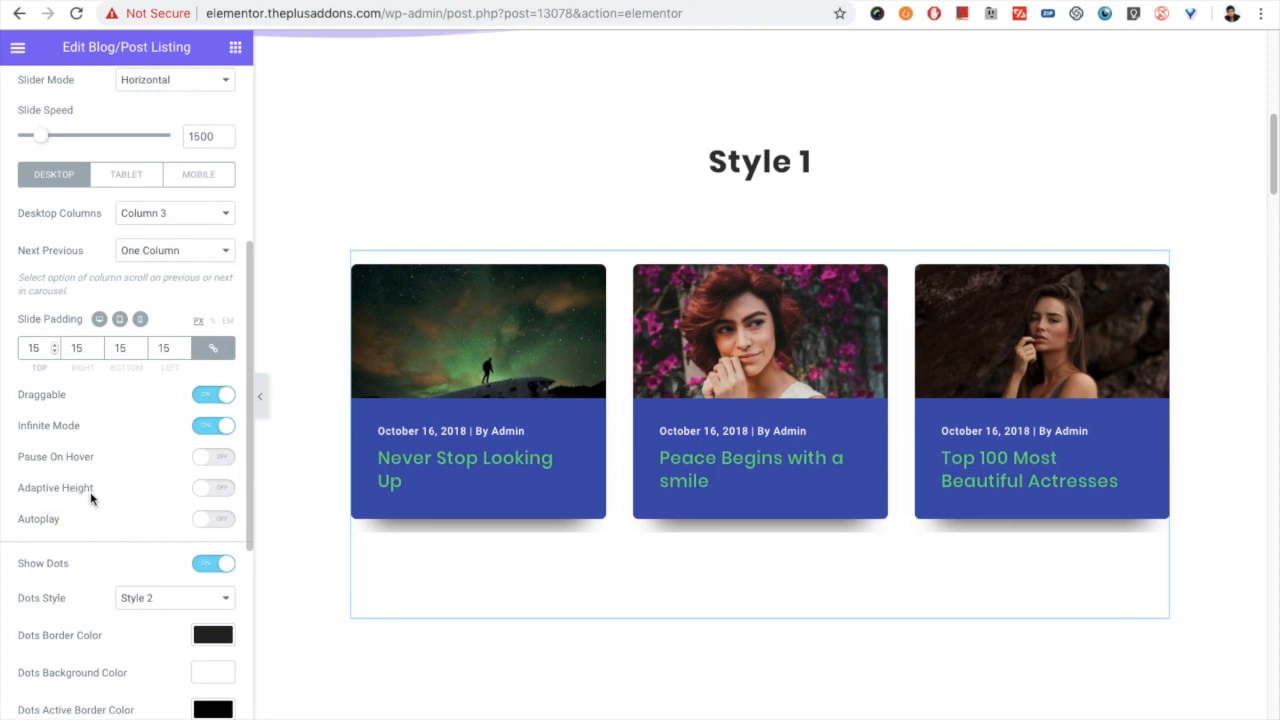
{"action": "left_click", "coordinate": [222, 519]}
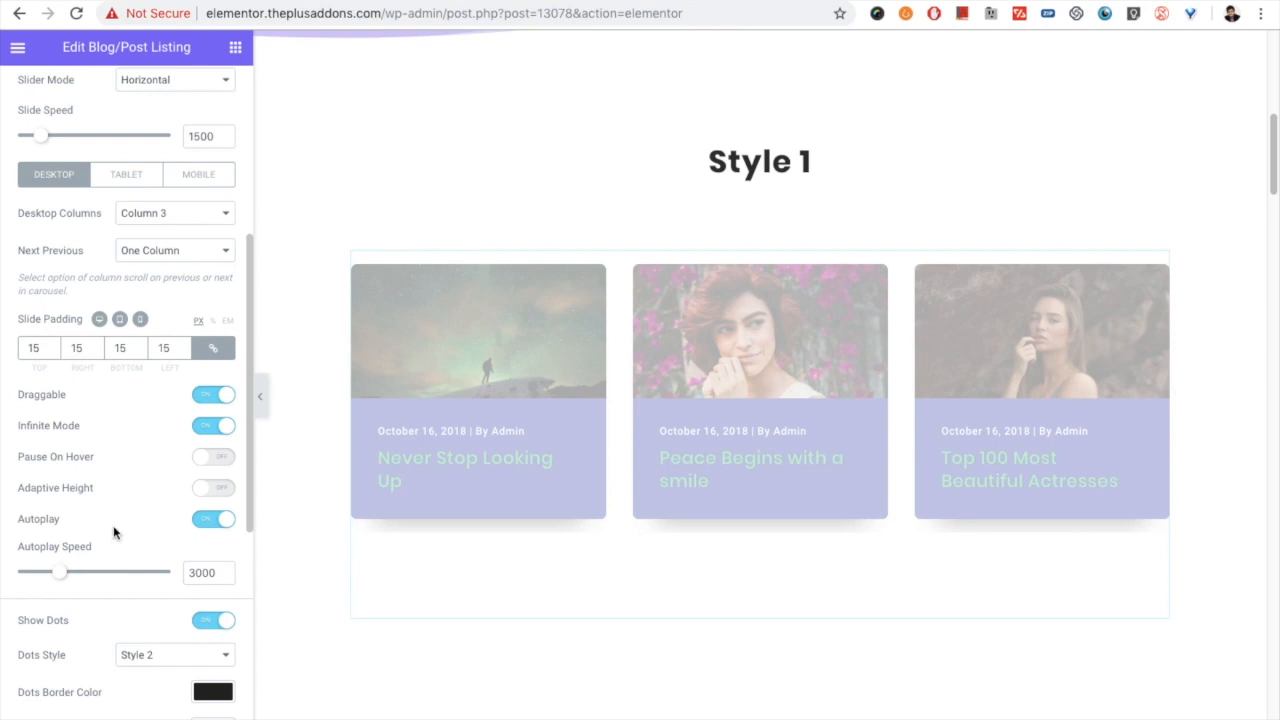
- Switch the carousel's navigation dots off and on again, keeping Style 2 as the dots style
{"action": "scroll", "coordinate": [113, 533], "scroll_direction": "down", "scroll_amount": 1}
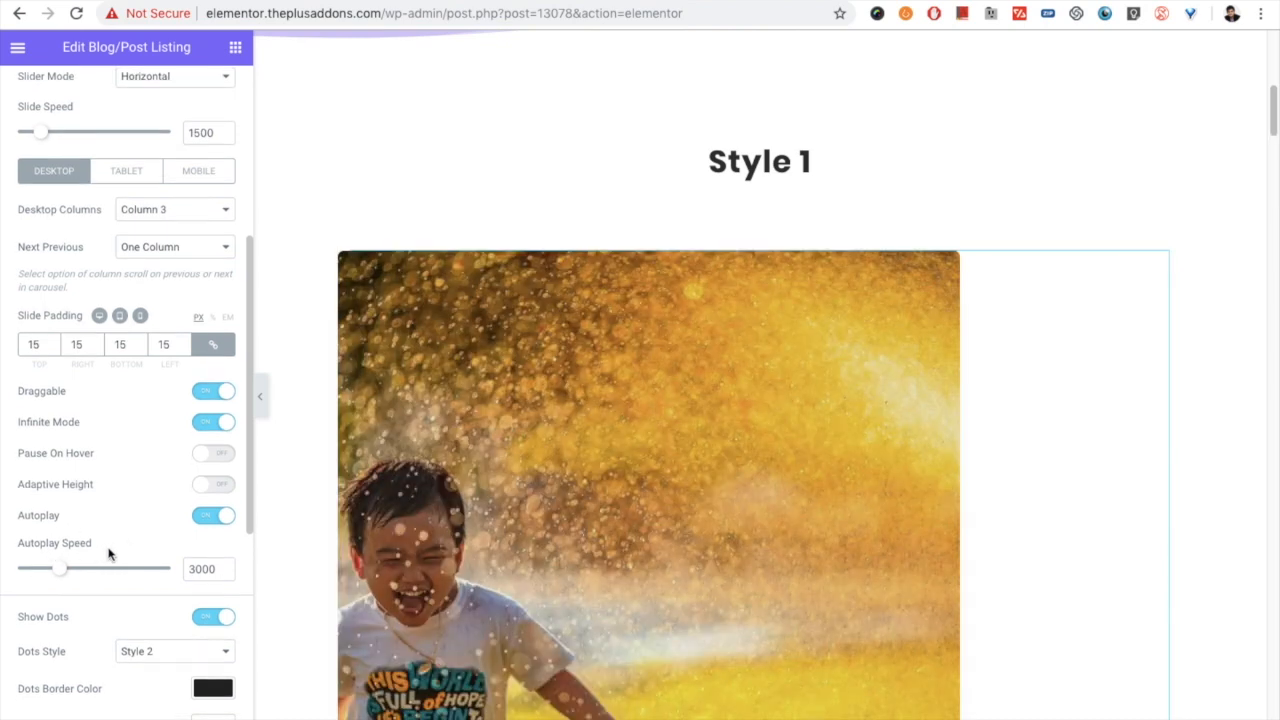
{"action": "scroll", "coordinate": [82, 555], "scroll_direction": "down", "scroll_amount": 5}
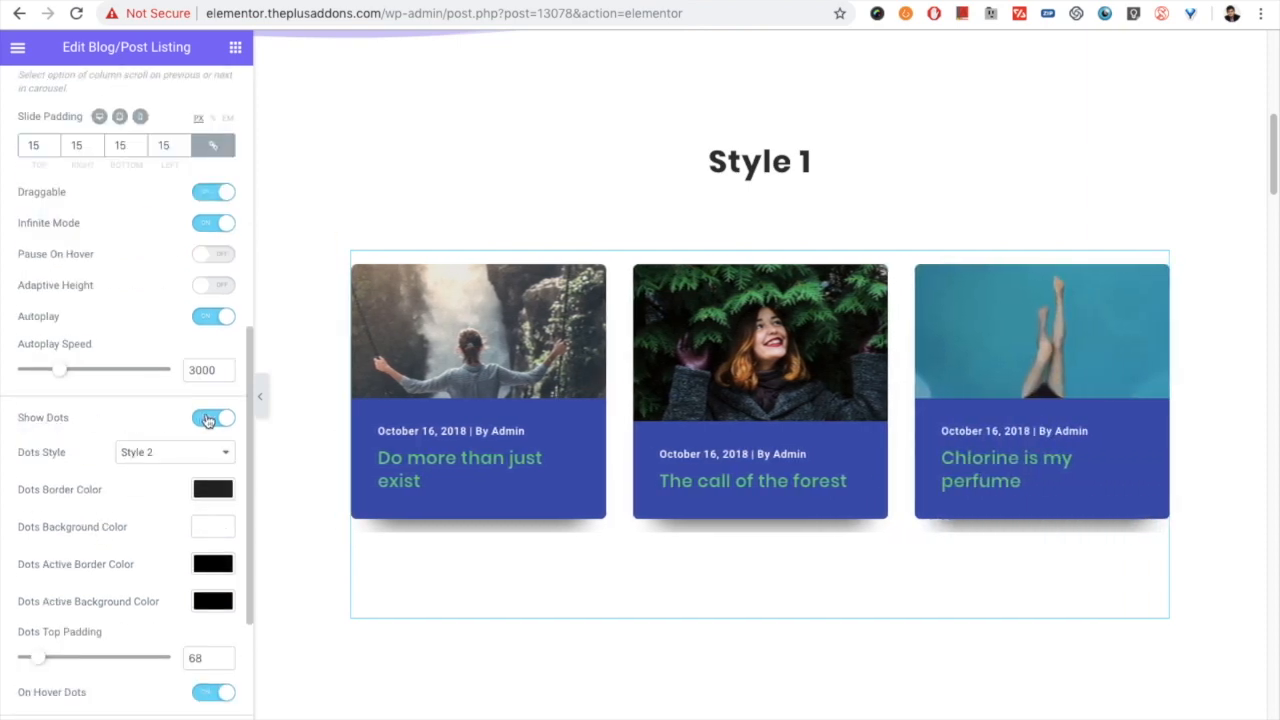
{"action": "left_click", "coordinate": [206, 419]}
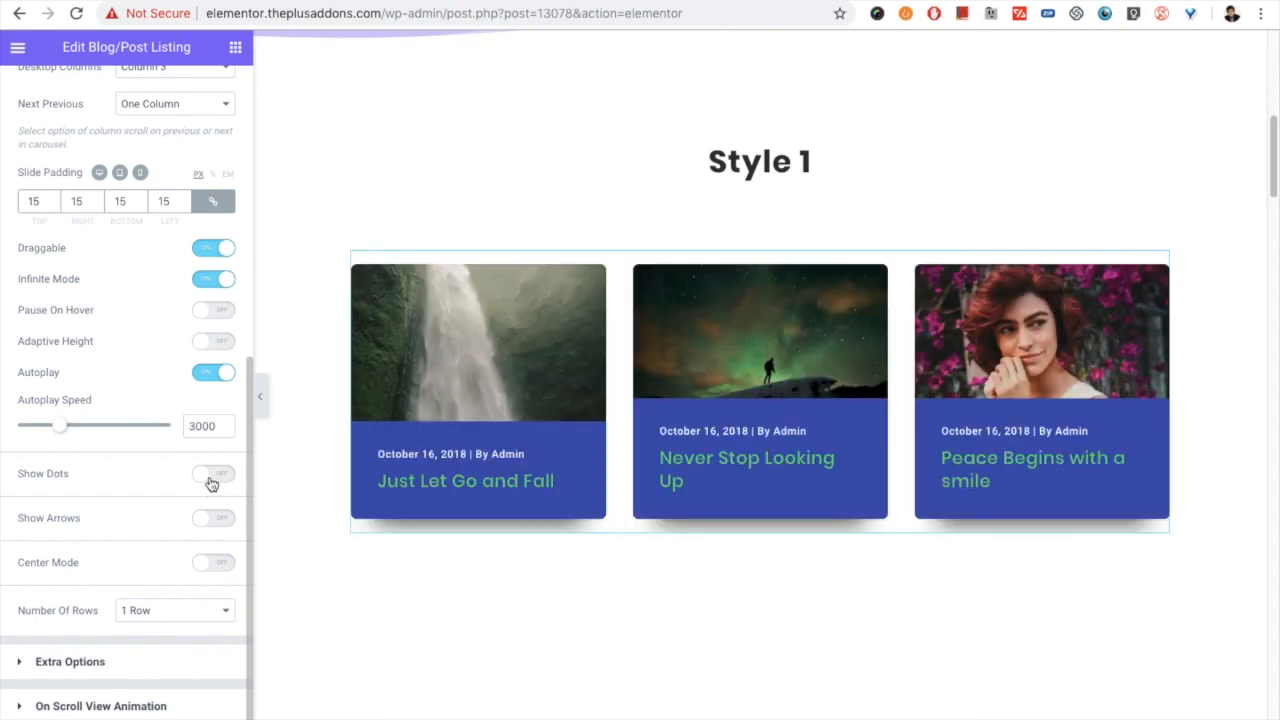
{"action": "left_click", "coordinate": [211, 484]}
{"action": "left_click", "coordinate": [146, 460]}
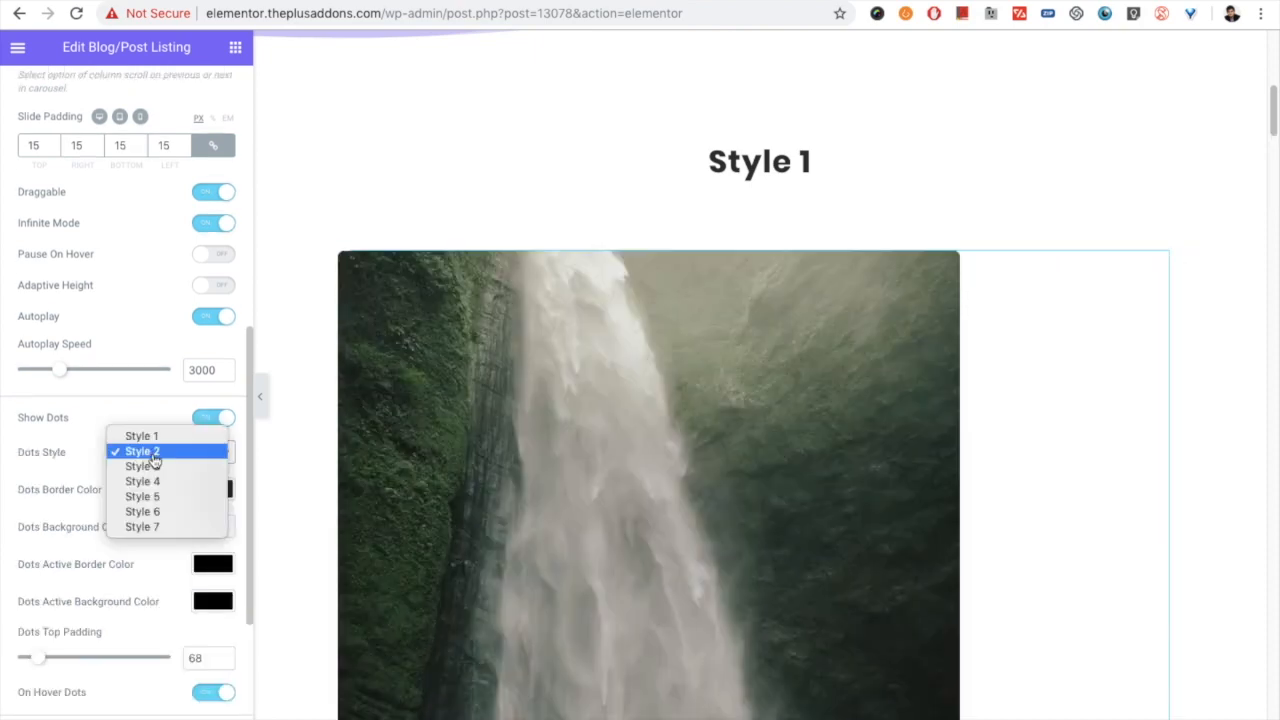
{"action": "left_click", "coordinate": [146, 456]}
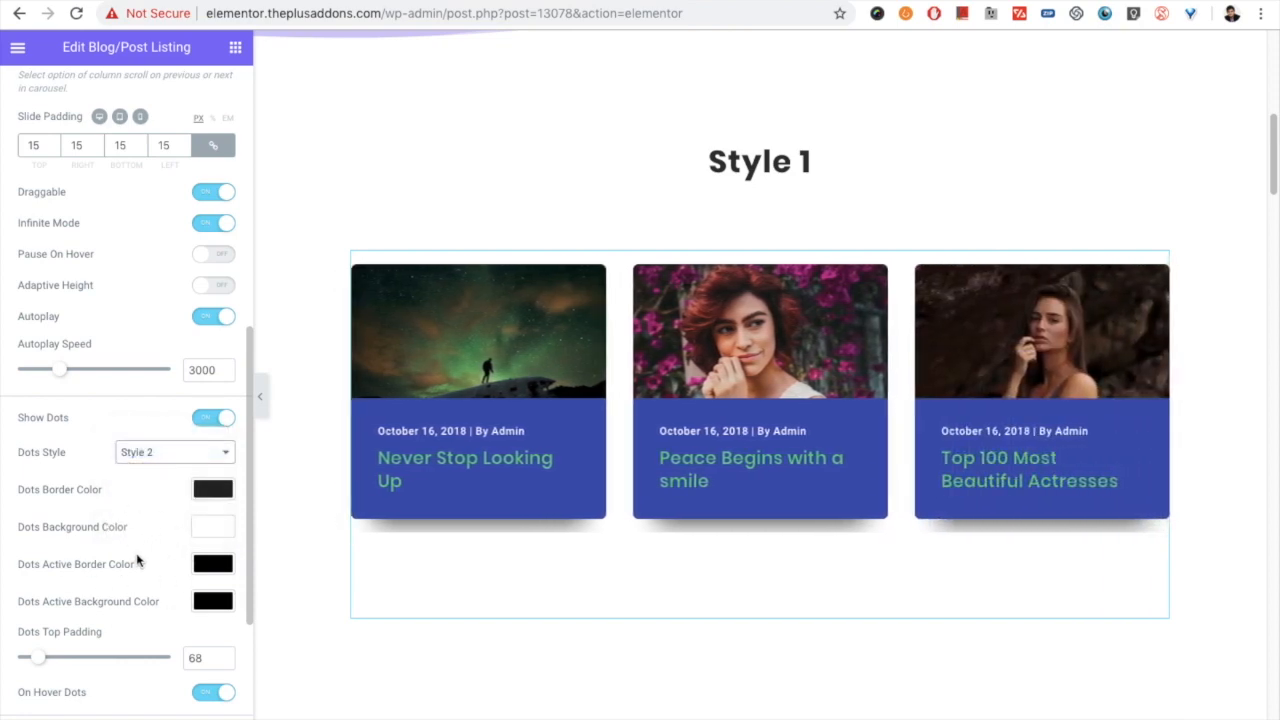
- Test the On Hover Dots option by switching it off and back on
{"action": "scroll", "coordinate": [137, 562], "scroll_direction": "down", "scroll_amount": 3}
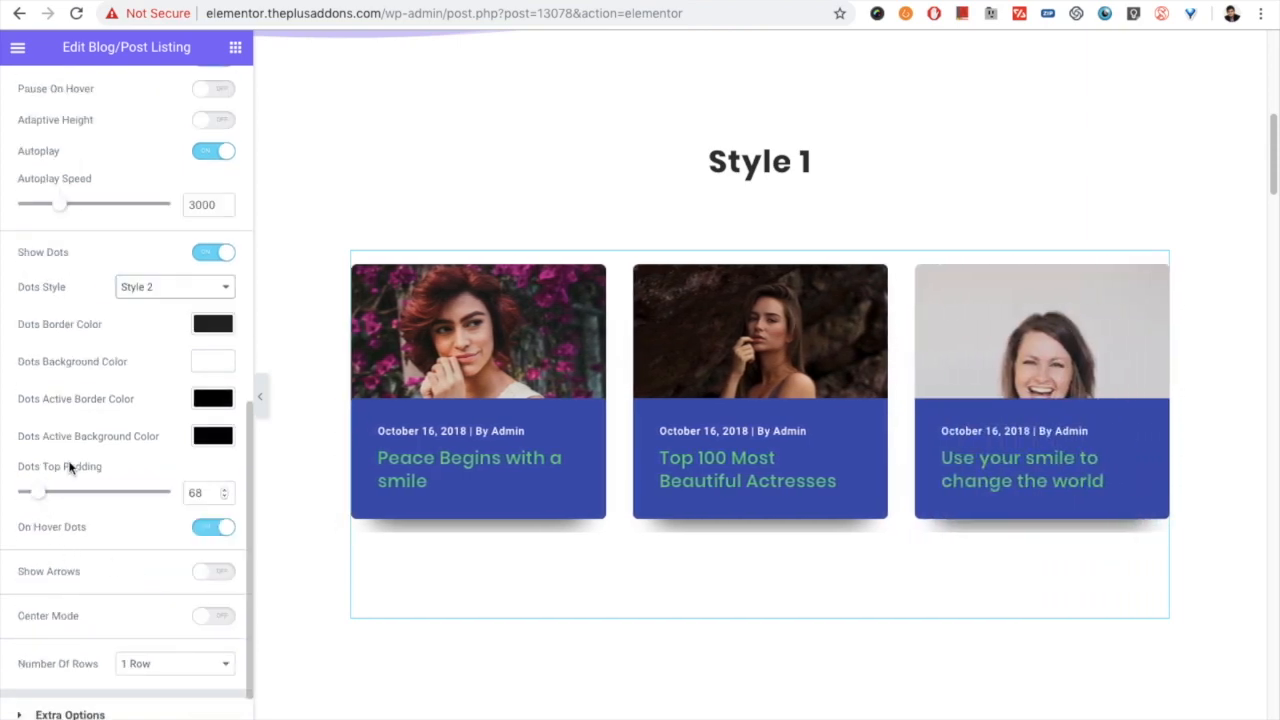
{"action": "left_click", "coordinate": [207, 528]}
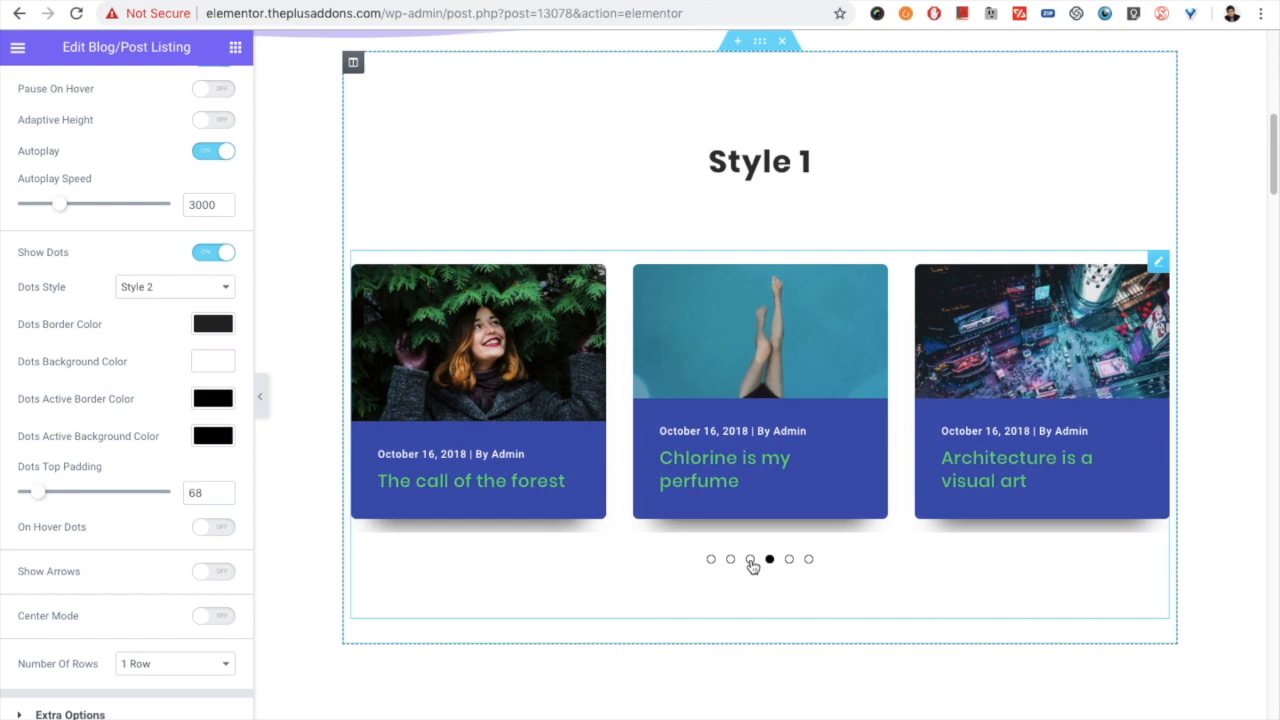
{"action": "left_click", "coordinate": [210, 530]}
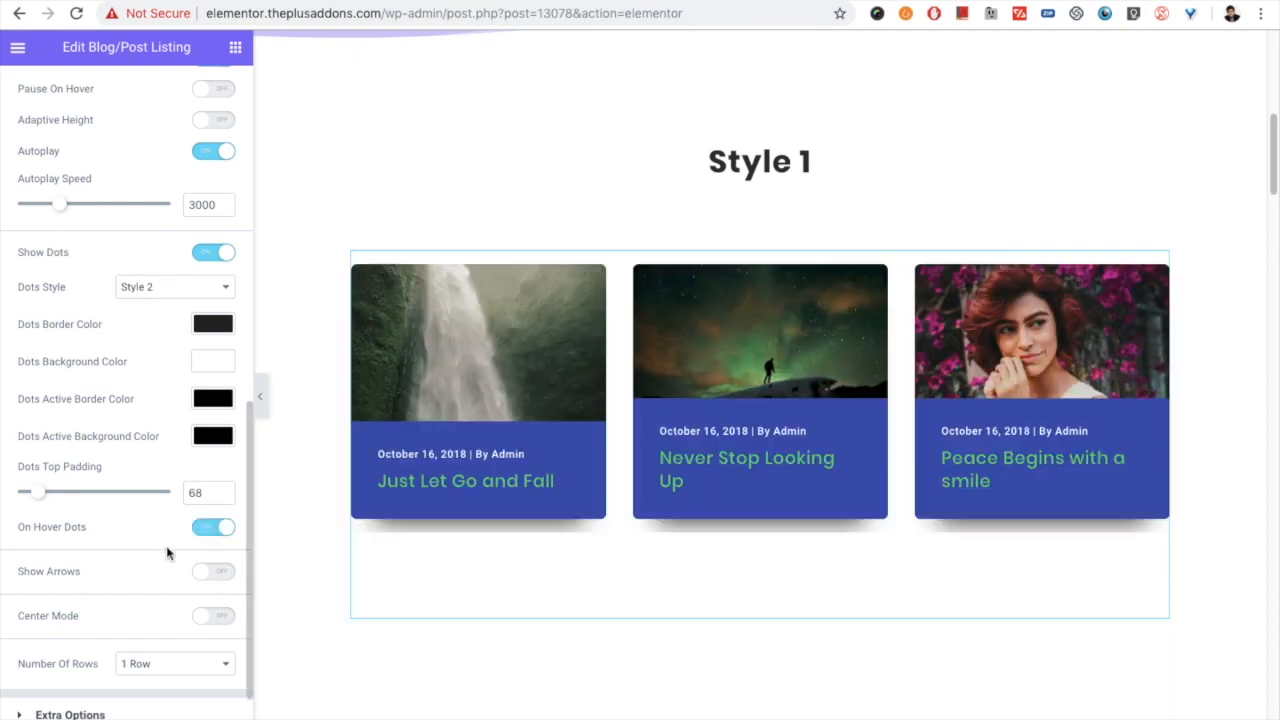
{"action": "mouse_move", "coordinate": [608, 432]}
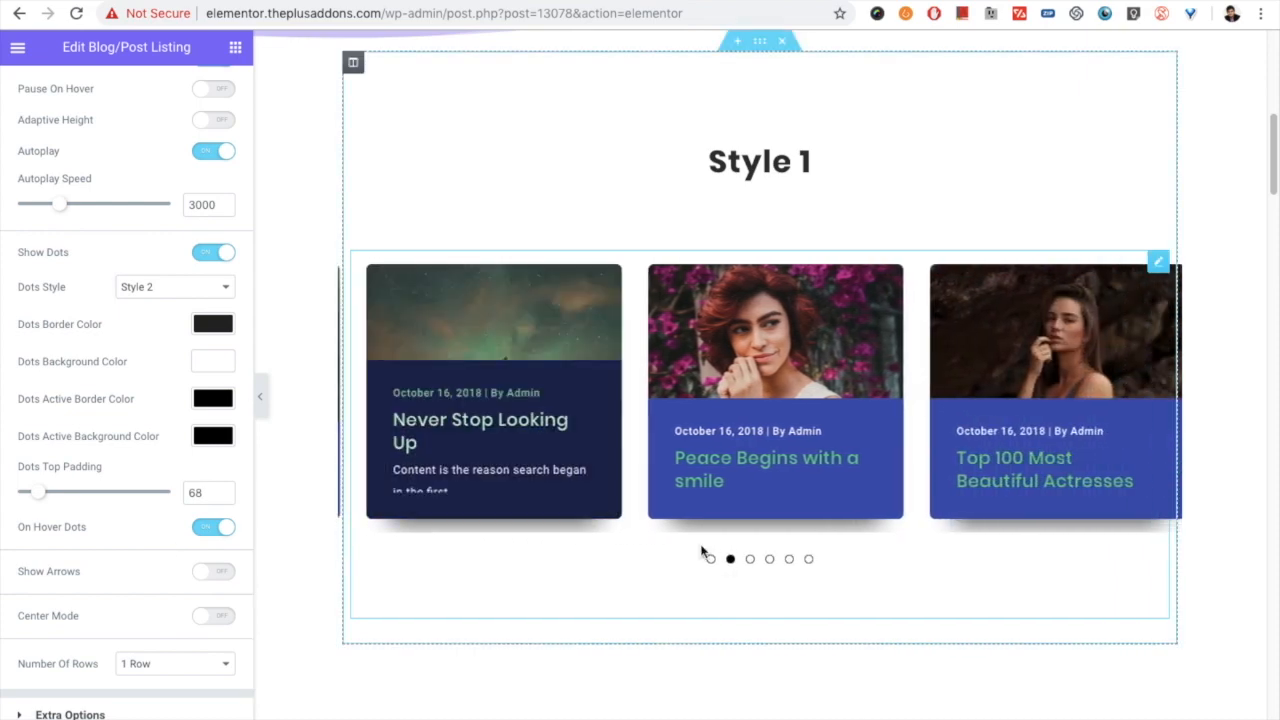
- Show the carousel's navigation arrows and turn off both On Hover Dots and On Hover Arrow
{"action": "left_click", "coordinate": [207, 574]}
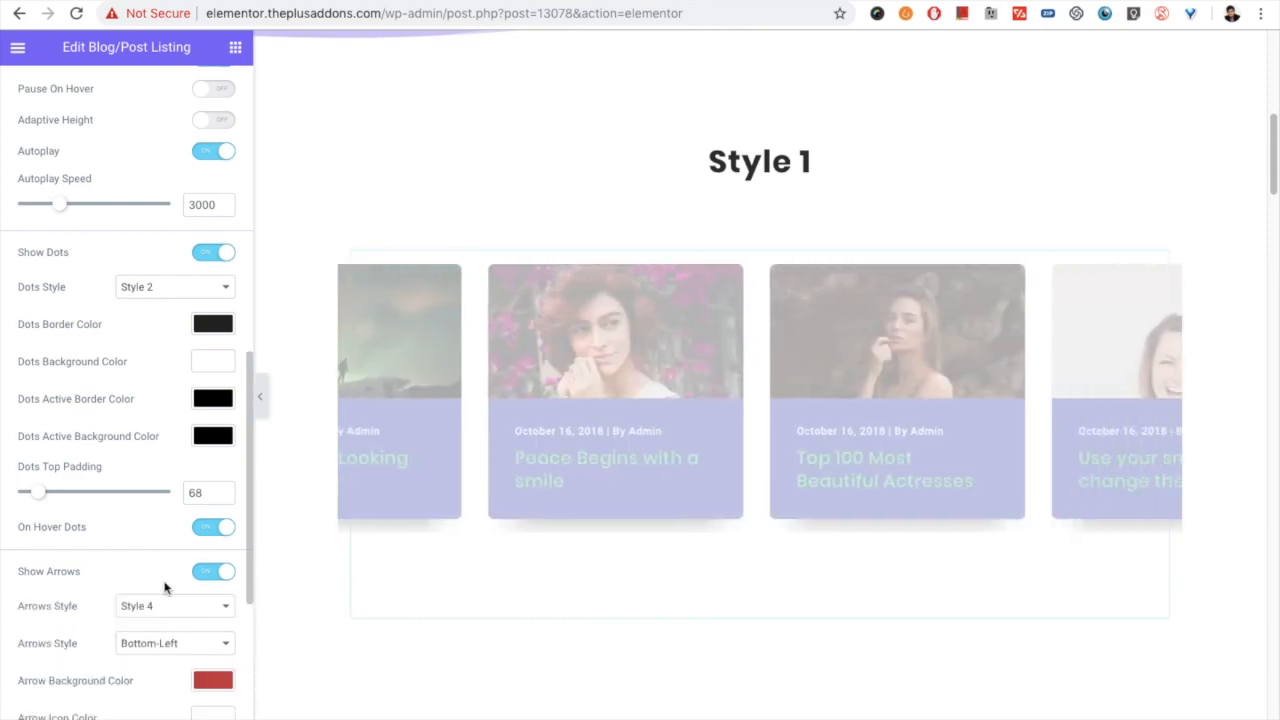
{"action": "scroll", "coordinate": [147, 460], "scroll_direction": "up", "scroll_amount": 1}
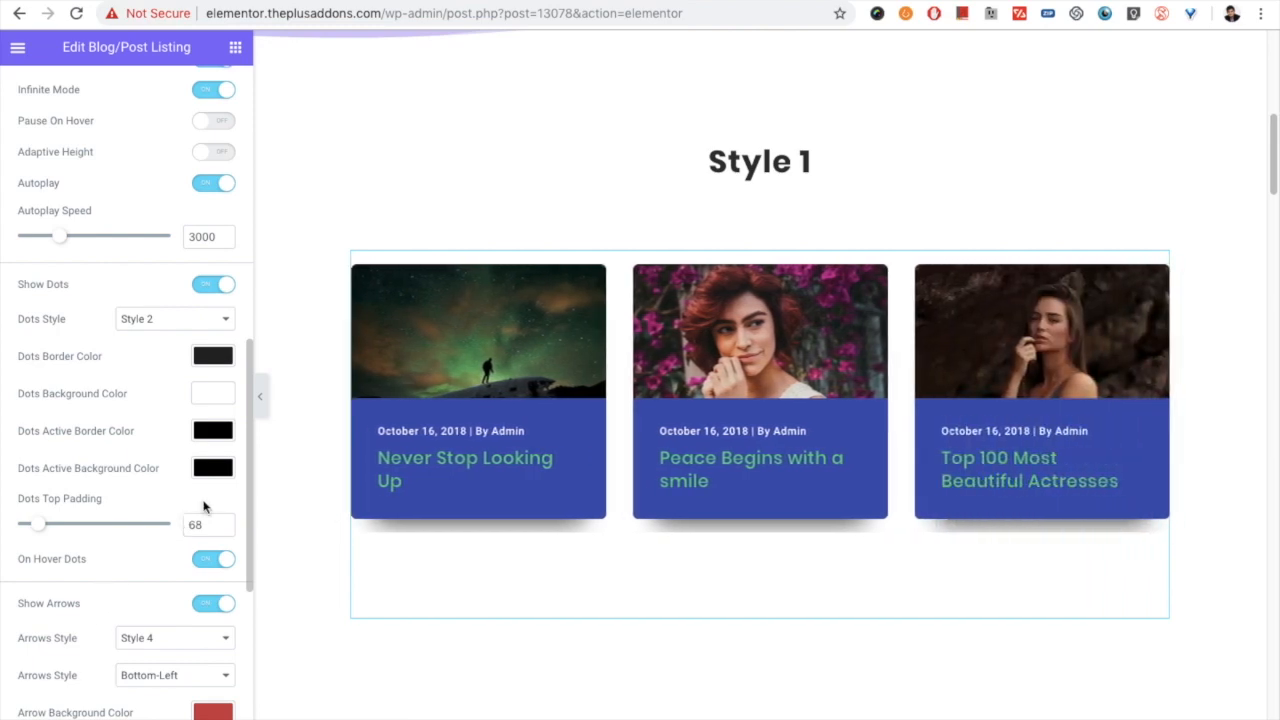
{"action": "left_click", "coordinate": [210, 566]}
{"action": "scroll", "coordinate": [160, 575], "scroll_direction": "down", "scroll_amount": 5}
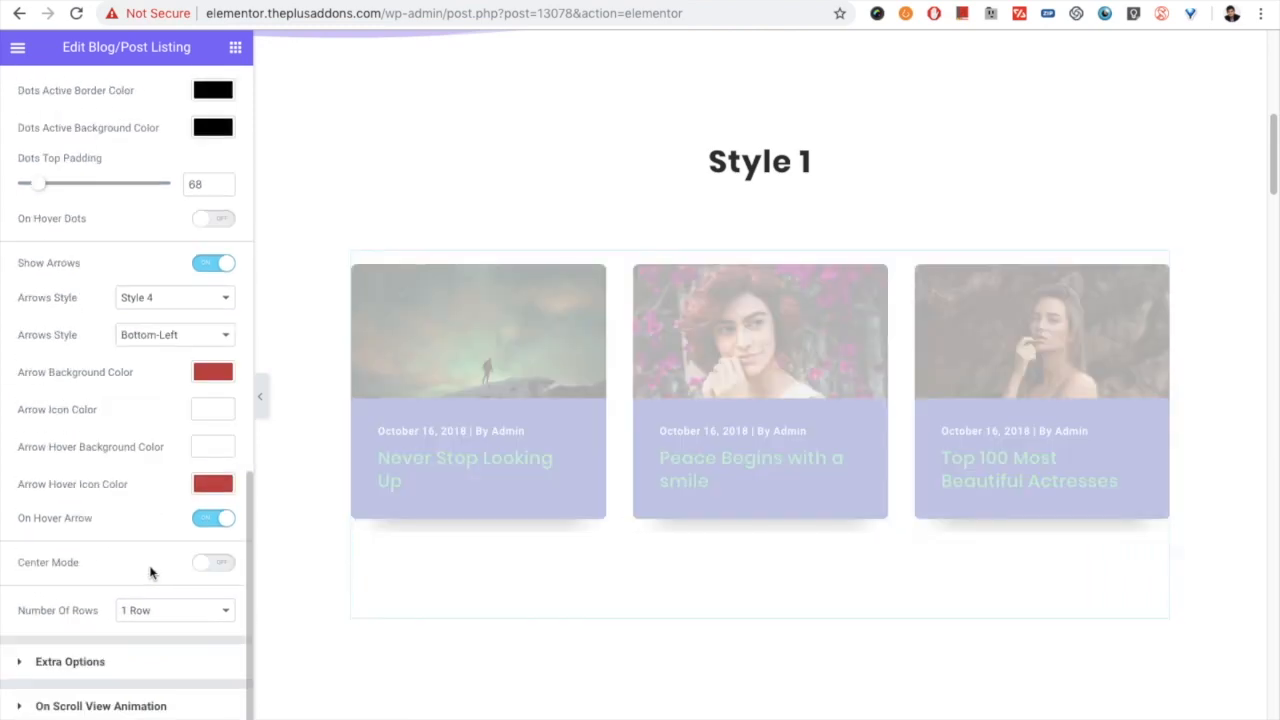
{"action": "left_click", "coordinate": [212, 524]}
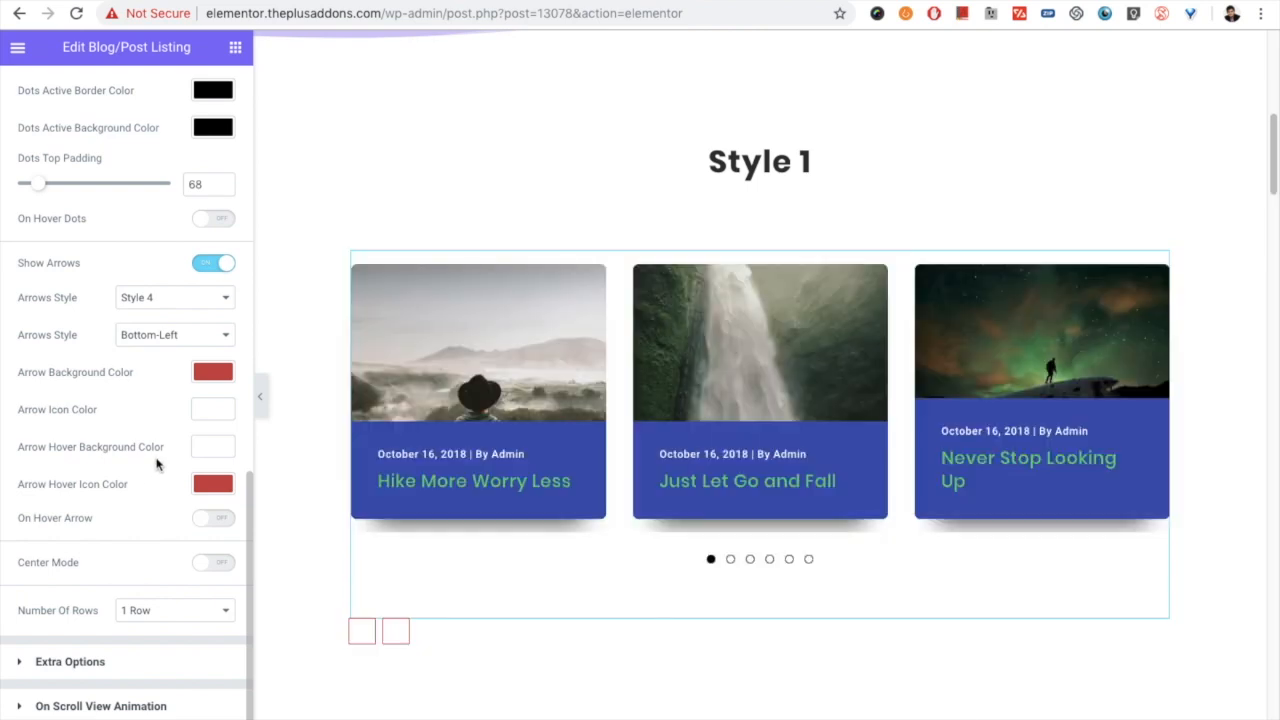
- Set the arrows style to Style 1 and turn on On Hover Arrow
{"action": "left_click", "coordinate": [165, 297]}
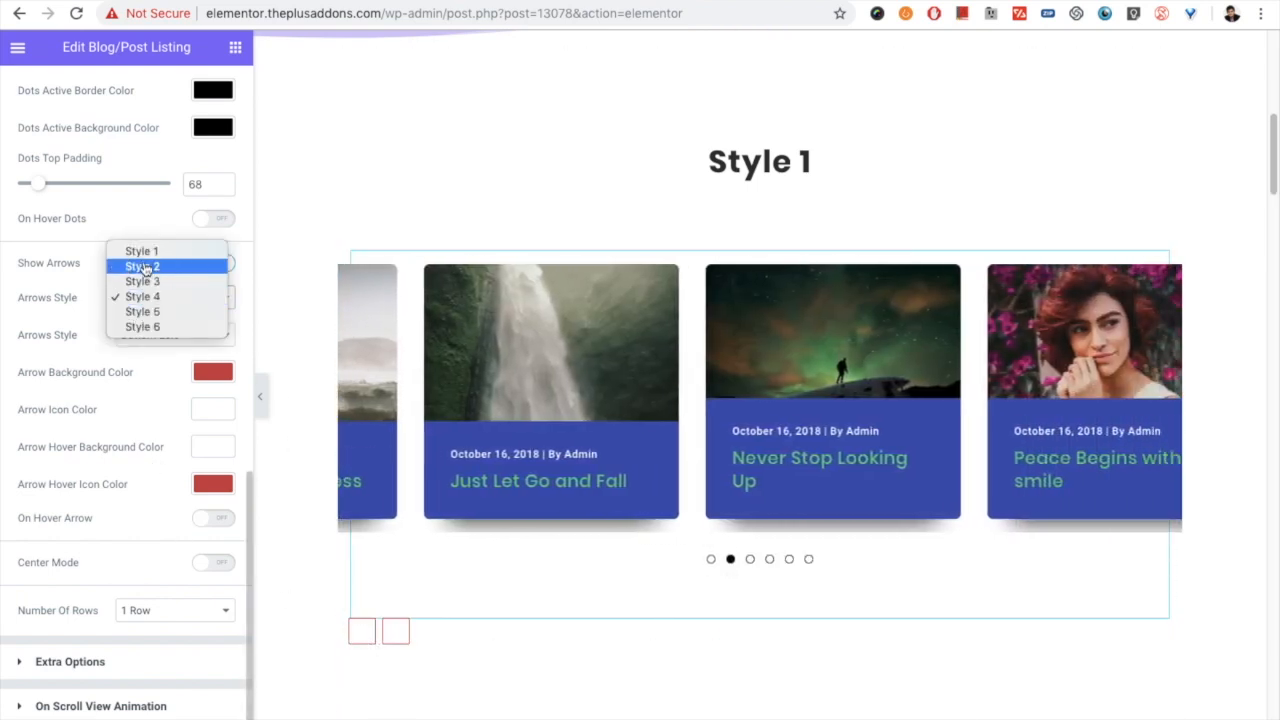
{"action": "left_click", "coordinate": [141, 251]}
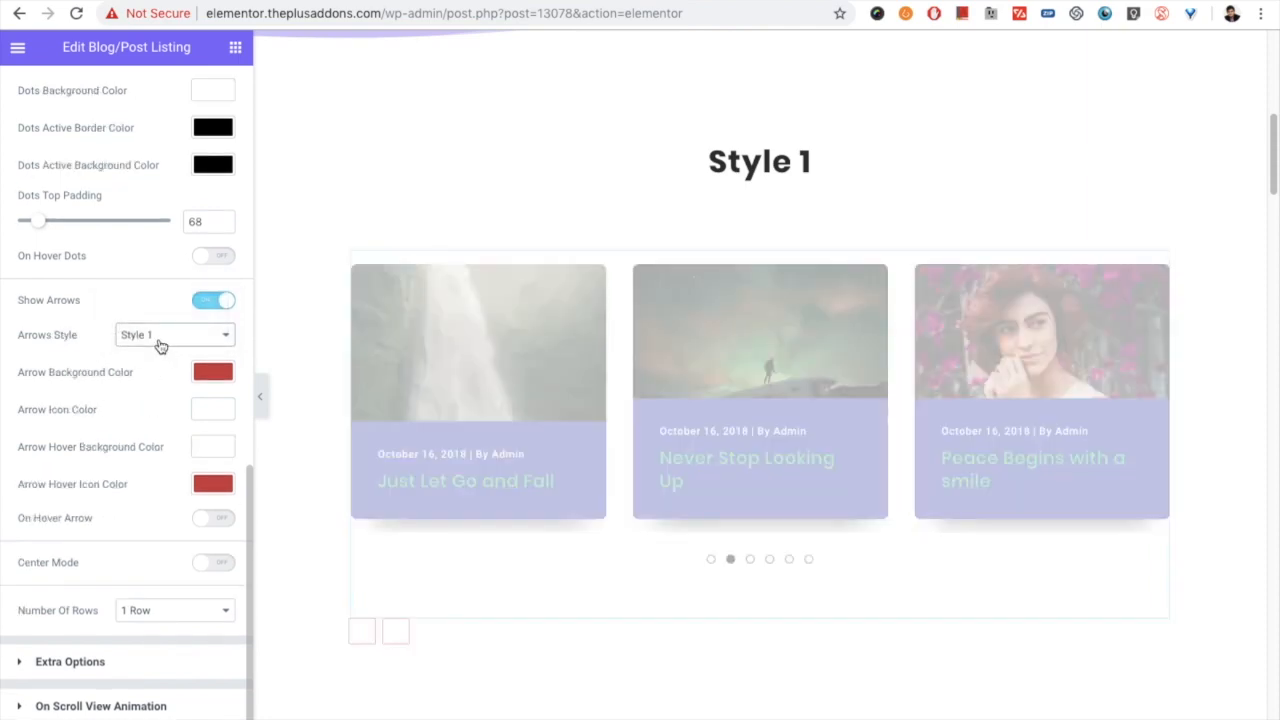
{"action": "left_click", "coordinate": [161, 346]}
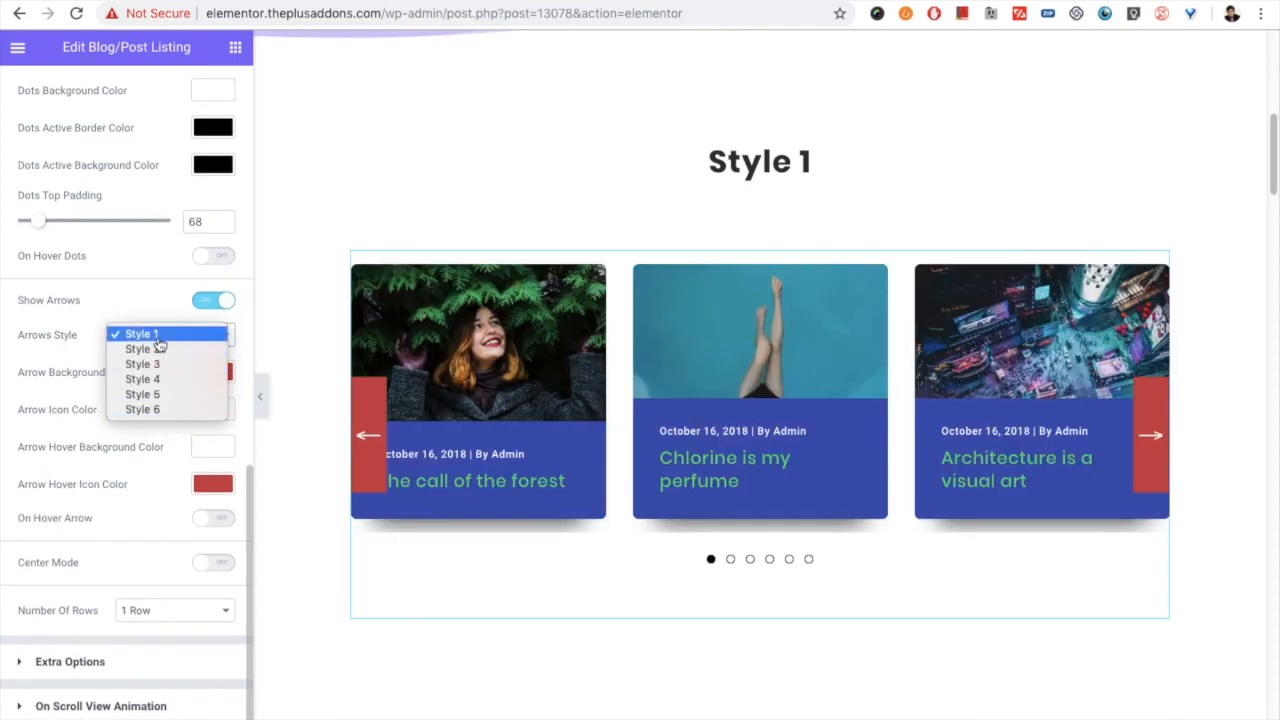
{"action": "left_click", "coordinate": [152, 334]}
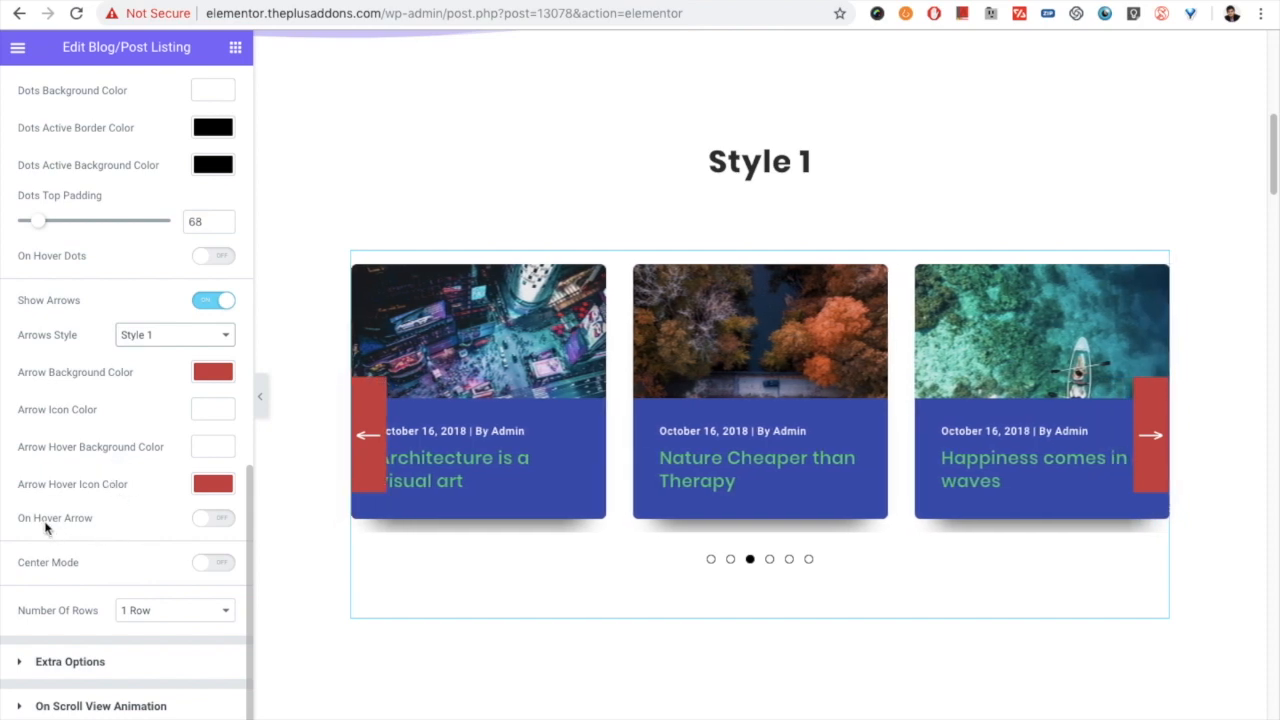
{"action": "left_click", "coordinate": [213, 520]}
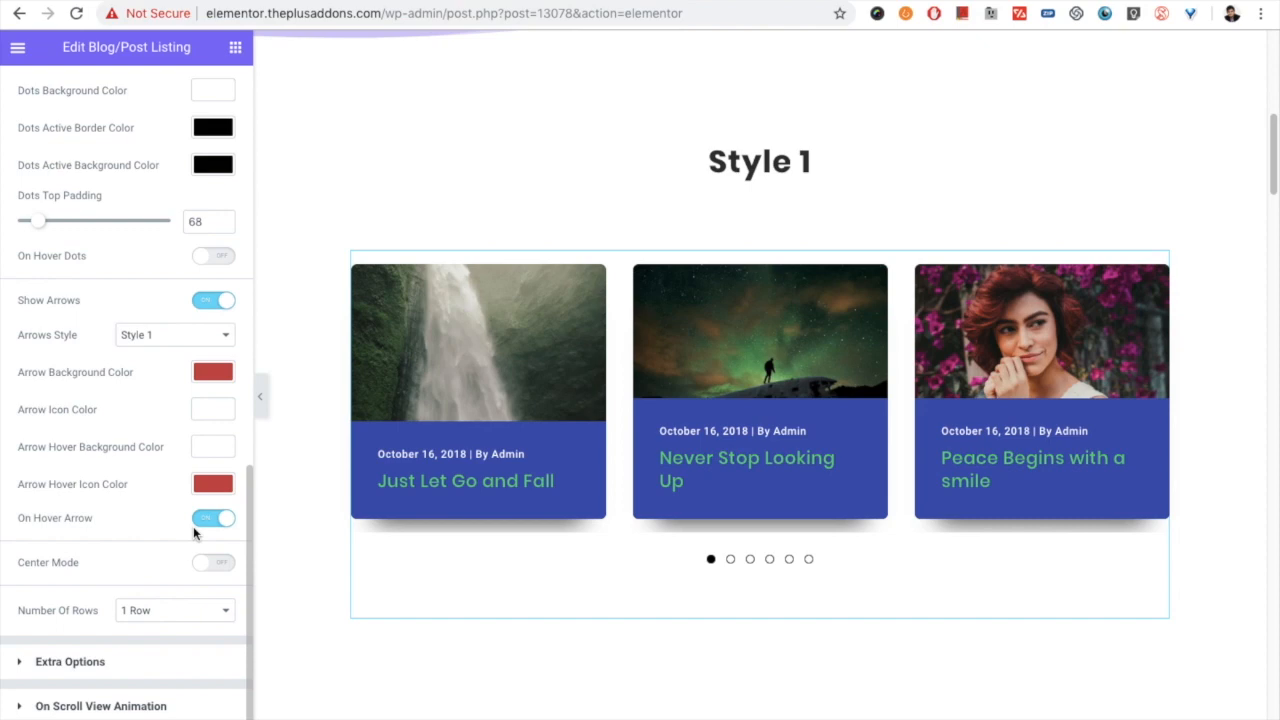
{"action": "mouse_move", "coordinate": [694, 367]}
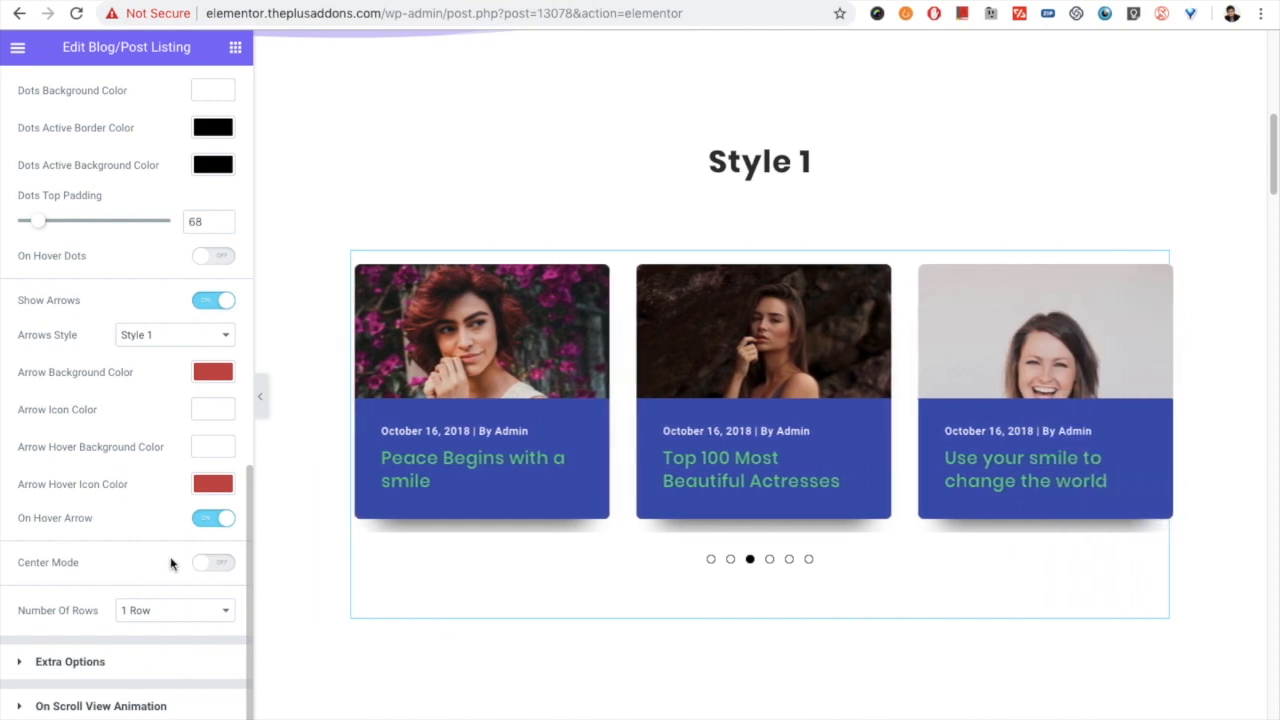
- Hide the carousel's arrows and dots and turn on Center Mode
{"action": "left_click", "coordinate": [211, 299]}
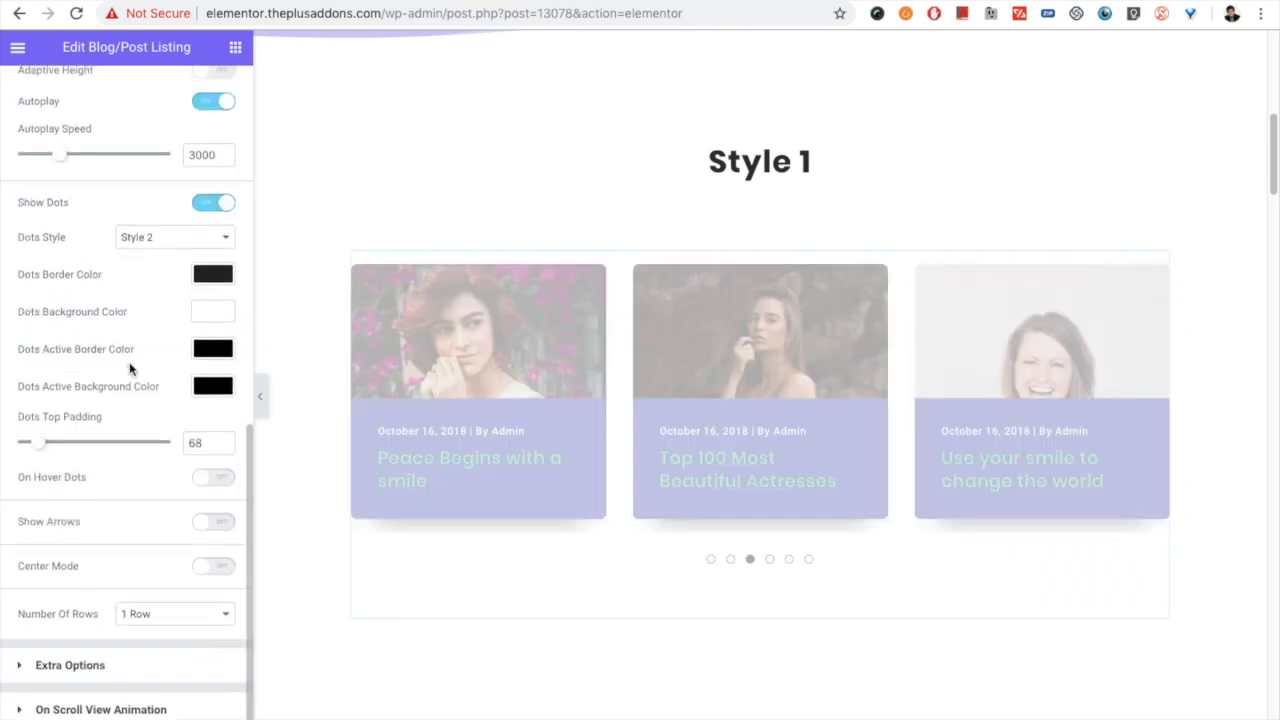
{"action": "left_click", "coordinate": [211, 232]}
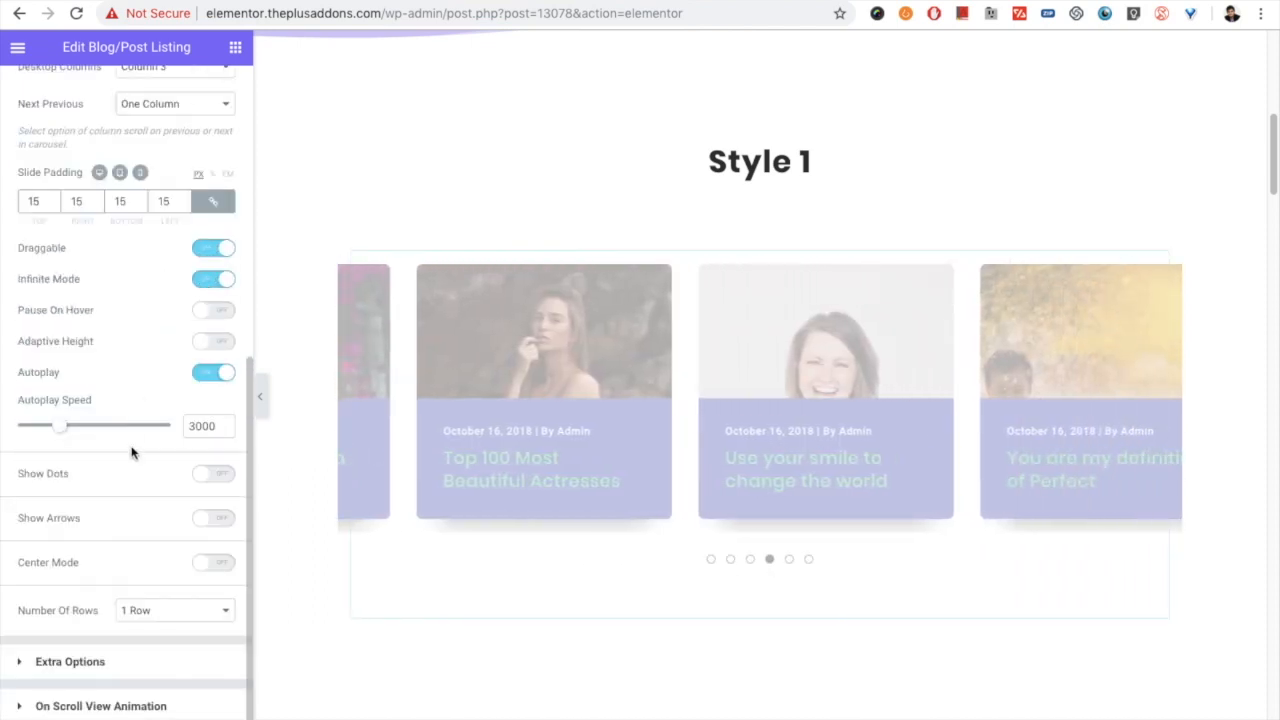
{"action": "left_click", "coordinate": [215, 564]}
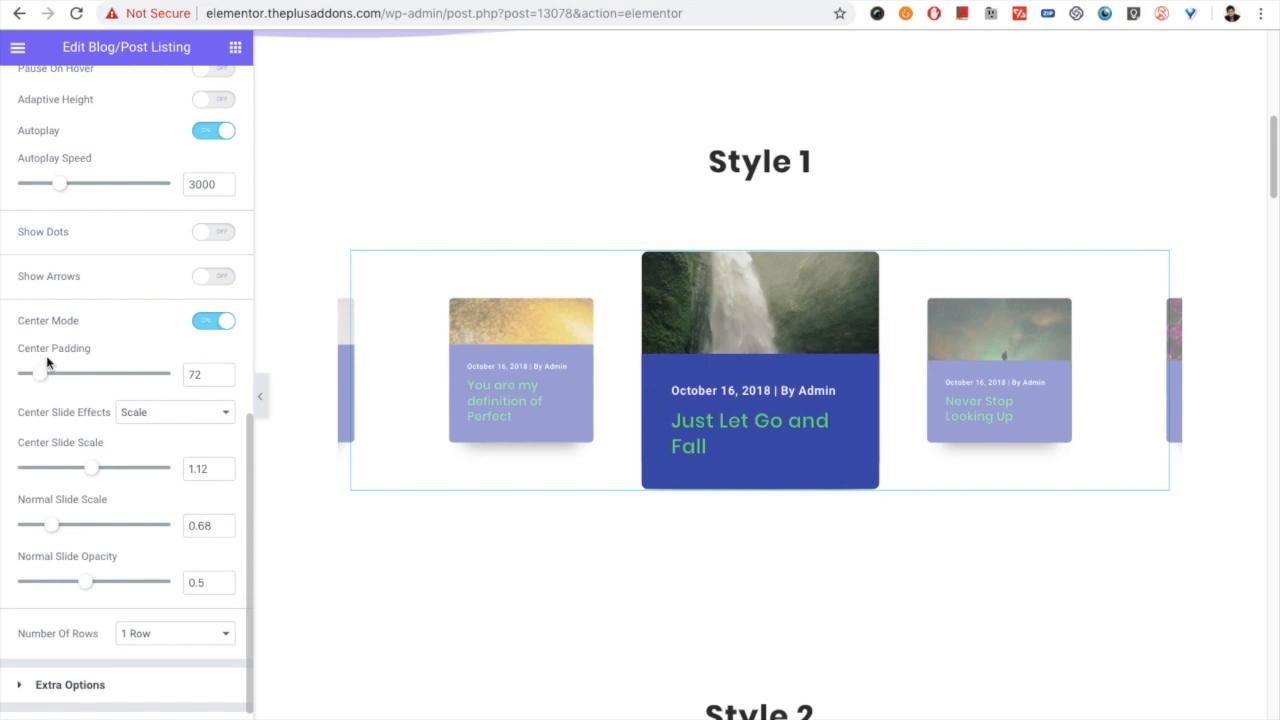
- Try different center padding values for the carousel and settle on 38
{"action": "left_click_drag", "start_coordinate": [38, 372], "coordinate": [63, 384]}
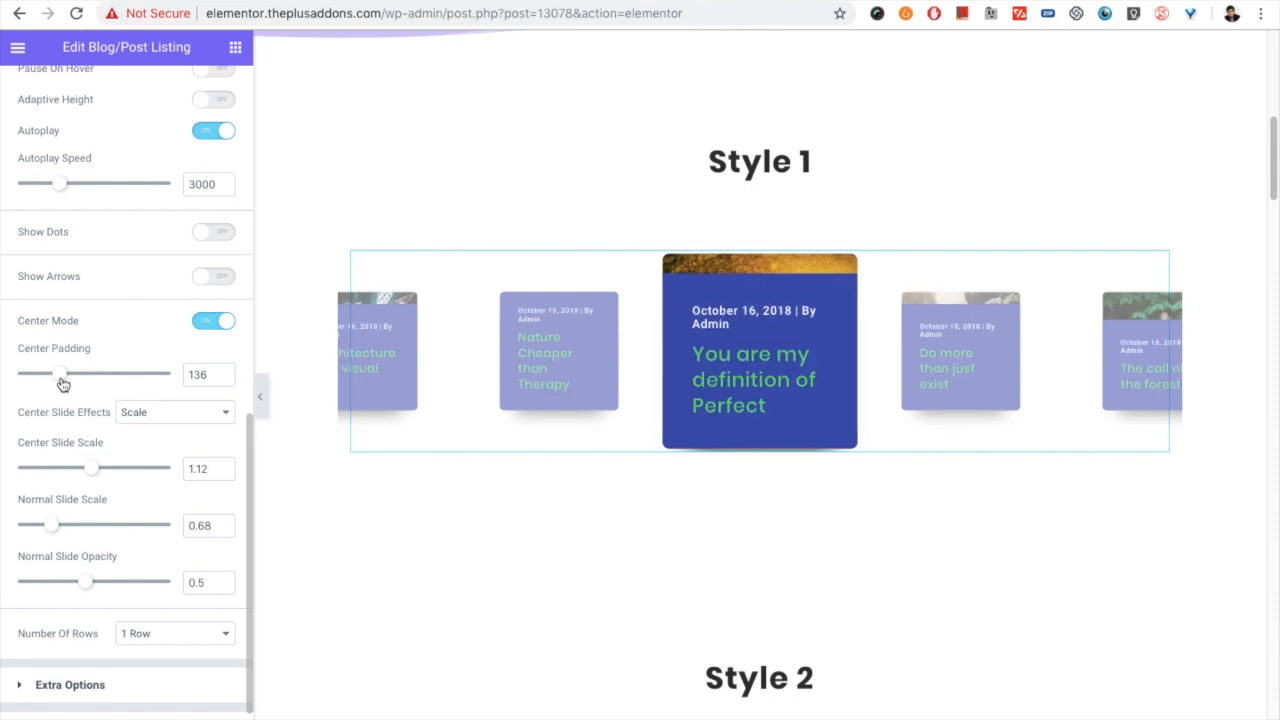
{"action": "left_click_drag", "start_coordinate": [63, 384], "coordinate": [37, 384]}
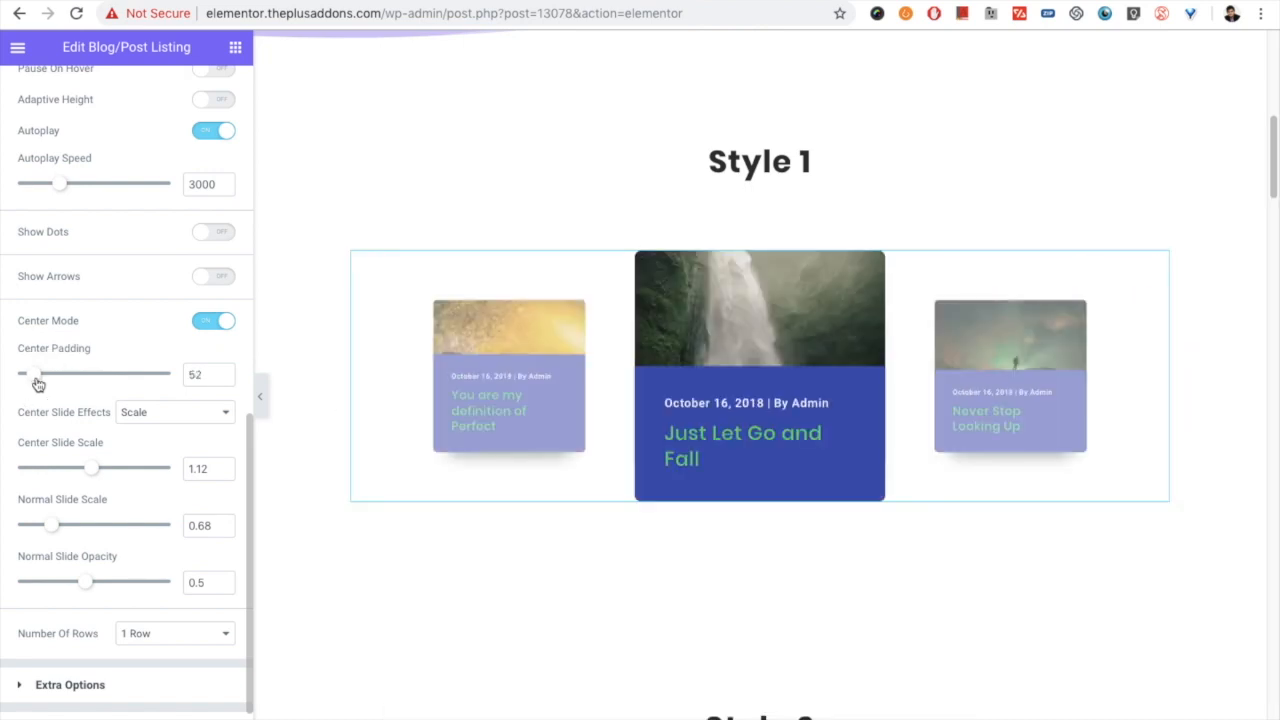
{"action": "left_click_drag", "start_coordinate": [38, 385], "coordinate": [30, 379]}
- Try the centered carousel with its desktop columns set to Column 1
{"action": "scroll", "coordinate": [94, 435], "scroll_direction": "up", "scroll_amount": 2}
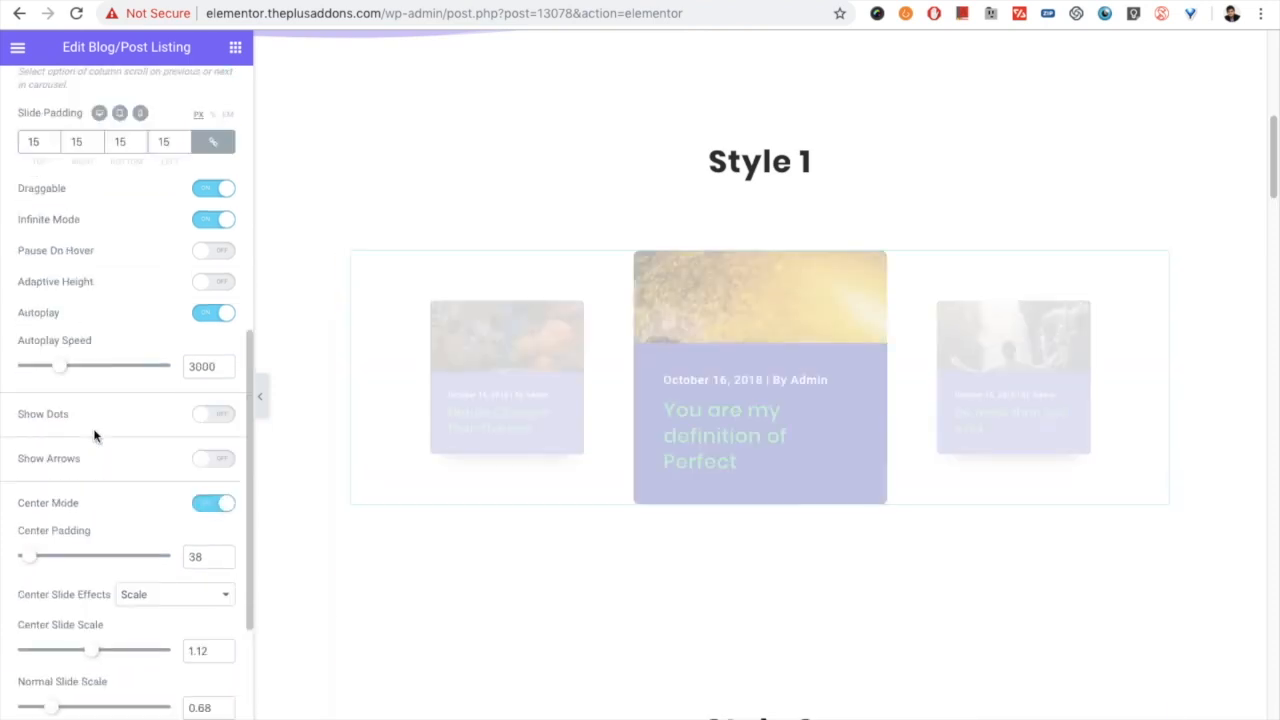
{"action": "scroll", "coordinate": [100, 415], "scroll_direction": "up", "scroll_amount": 2}
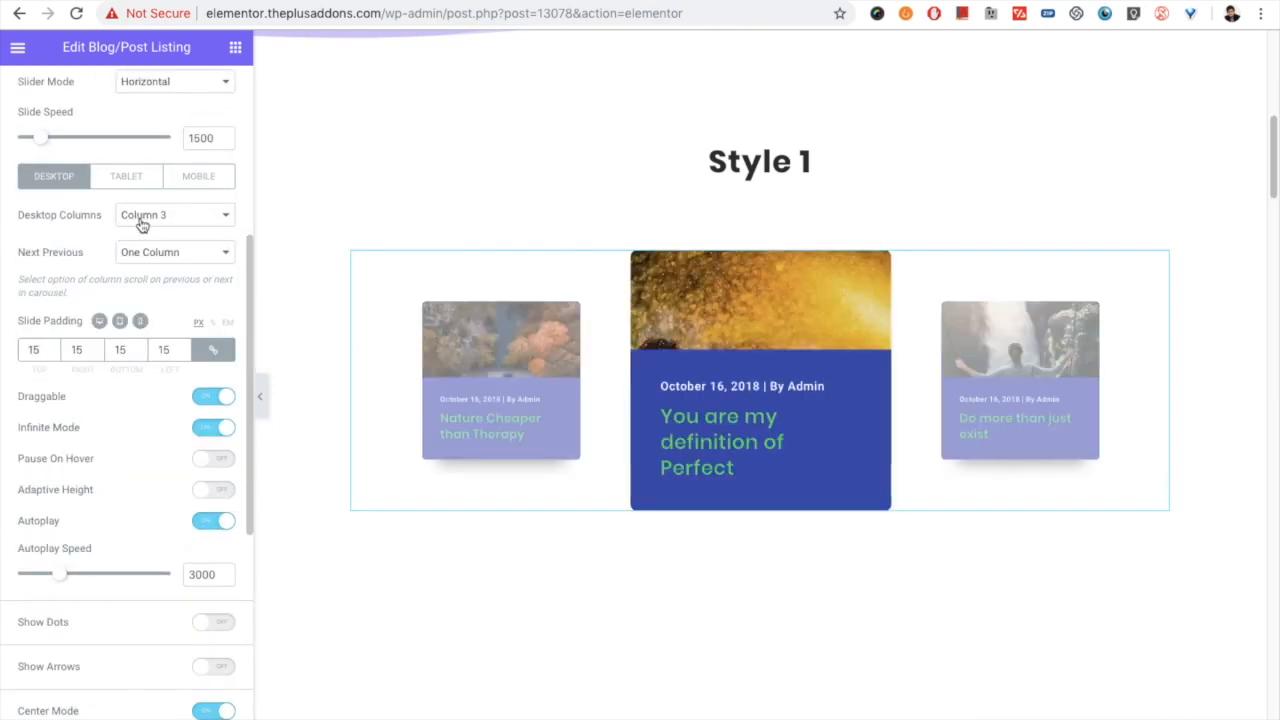
{"action": "left_click", "coordinate": [142, 225]}
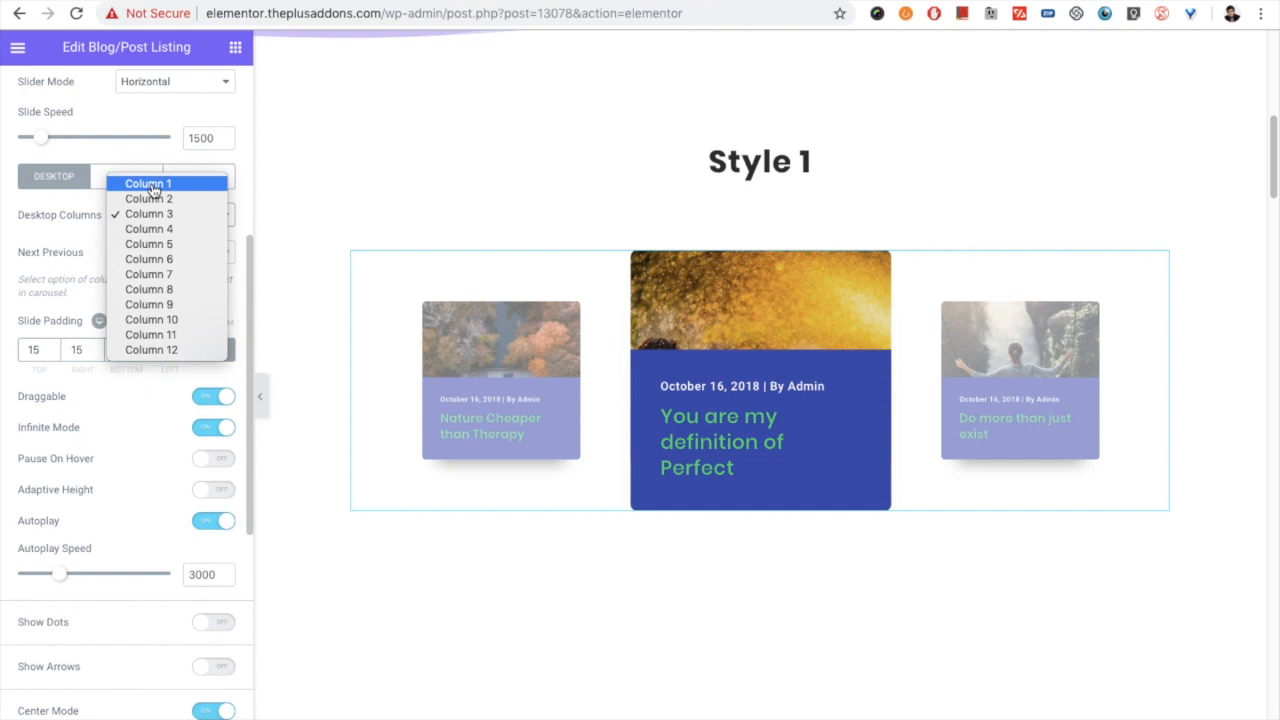
{"action": "left_click", "coordinate": [151, 186]}
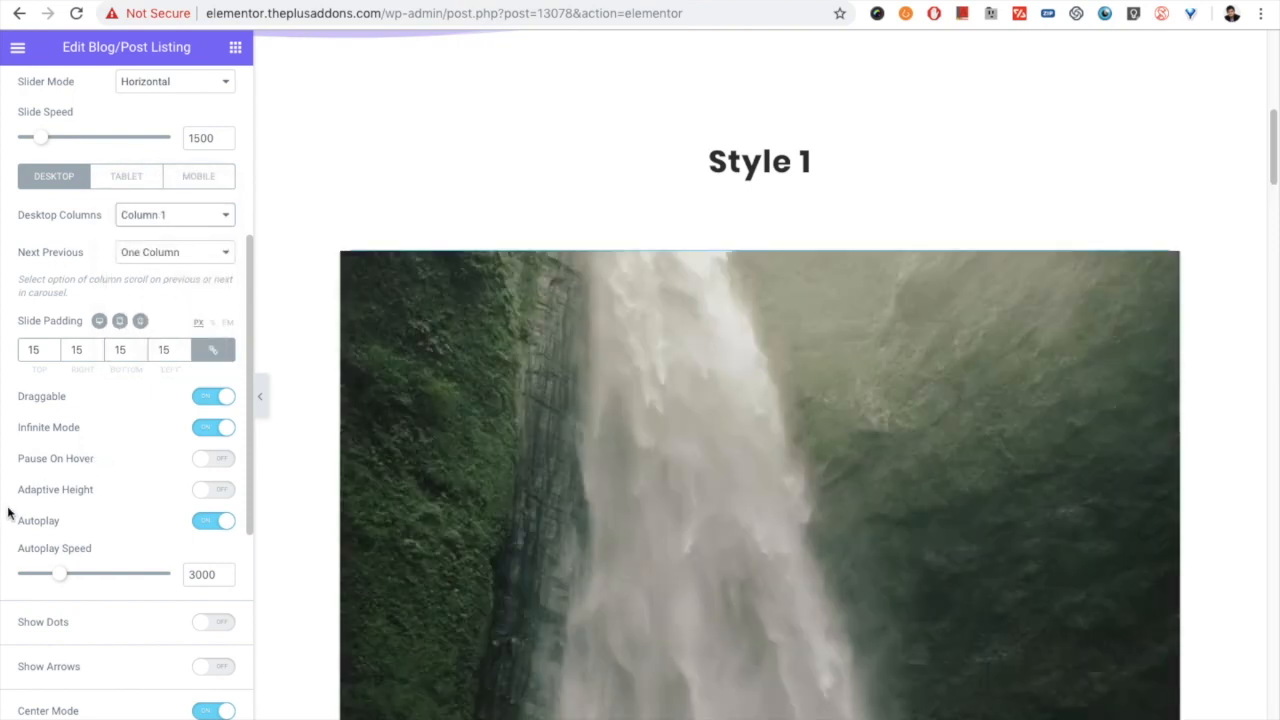
{"action": "scroll", "coordinate": [18, 500], "scroll_direction": "down", "scroll_amount": 4}
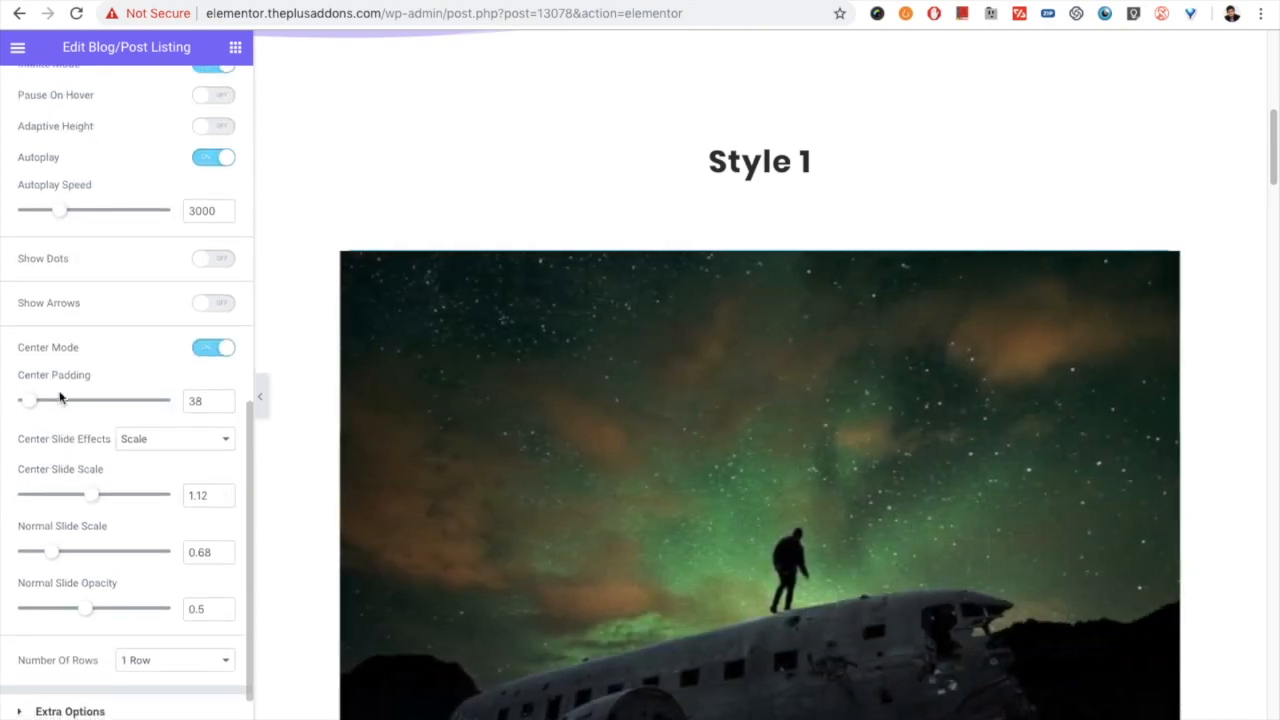
- Return the carousel's desktop columns to Column 3
{"action": "scroll", "coordinate": [57, 400], "scroll_direction": "up", "scroll_amount": 8}
{"action": "scroll", "coordinate": [88, 322], "scroll_direction": "up", "scroll_amount": 1}
{"action": "scroll", "coordinate": [88, 372], "scroll_direction": "down", "scroll_amount": 1}
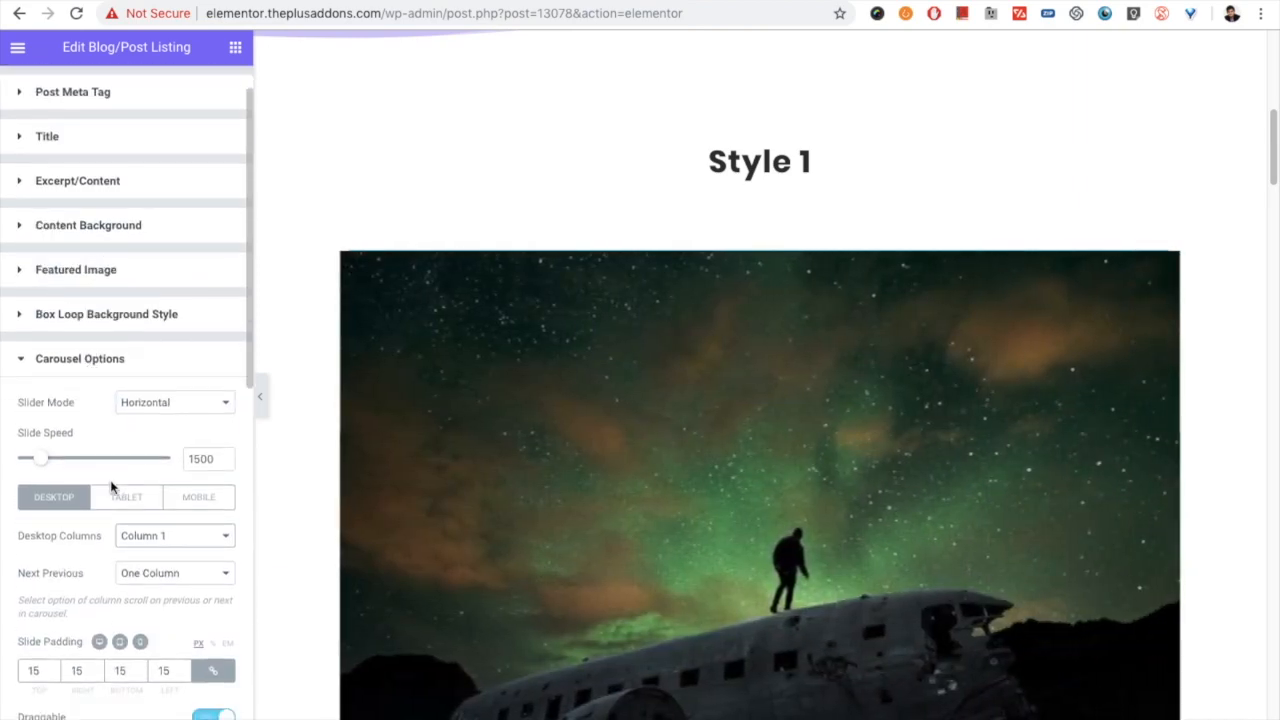
{"action": "left_click", "coordinate": [140, 540]}
{"action": "left_click", "coordinate": [149, 563]}
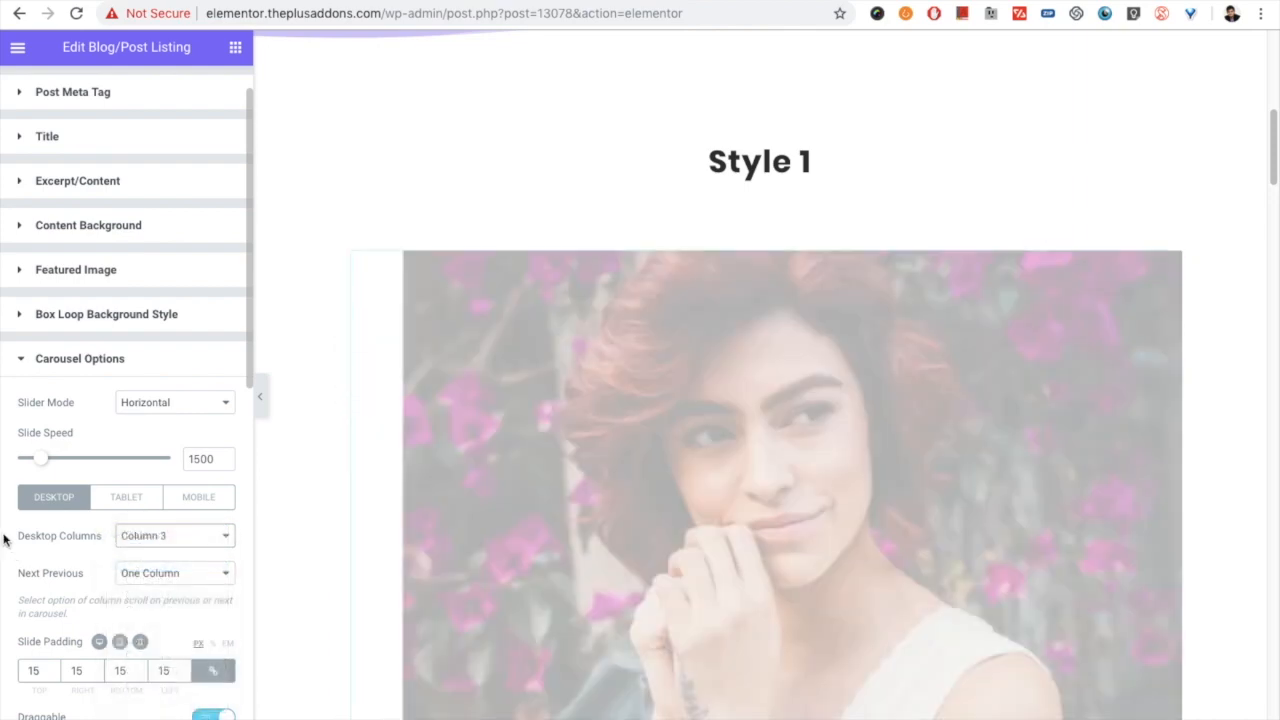
- Try the centered carousel with Center Slide Effects set to none, and set the effect back to Scale
{"action": "scroll", "coordinate": [4, 548], "scroll_direction": "down", "scroll_amount": 4}
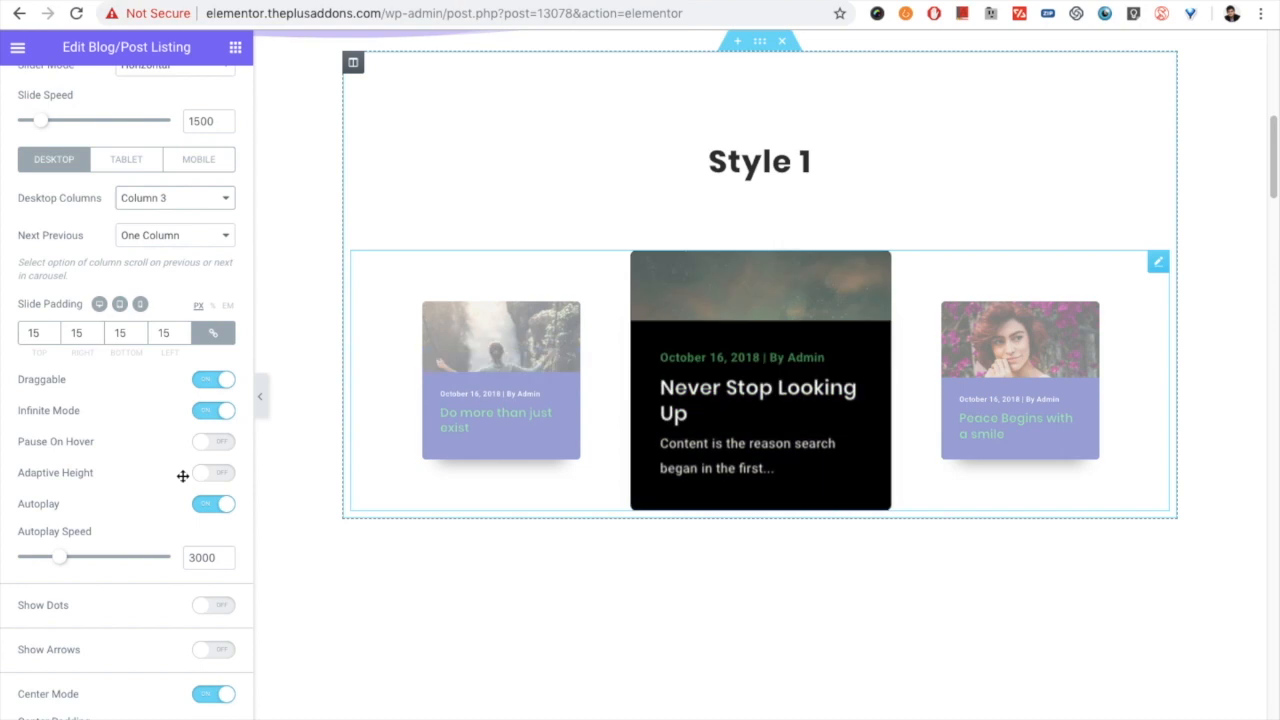
{"action": "scroll", "coordinate": [91, 494], "scroll_direction": "down", "scroll_amount": 3}
{"action": "scroll", "coordinate": [77, 544], "scroll_direction": "down", "scroll_amount": 1}
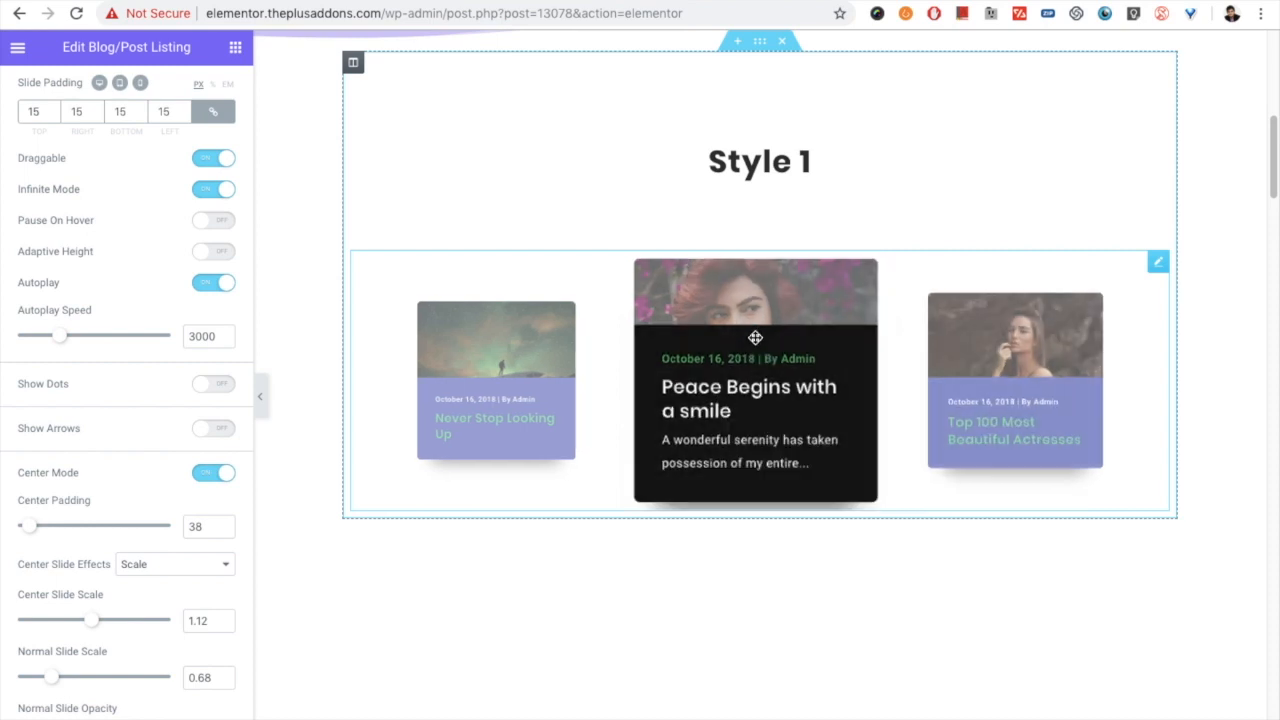
{"action": "scroll", "coordinate": [100, 495], "scroll_direction": "down", "scroll_amount": 1}
{"action": "scroll", "coordinate": [100, 495], "scroll_direction": "down", "scroll_amount": 3}
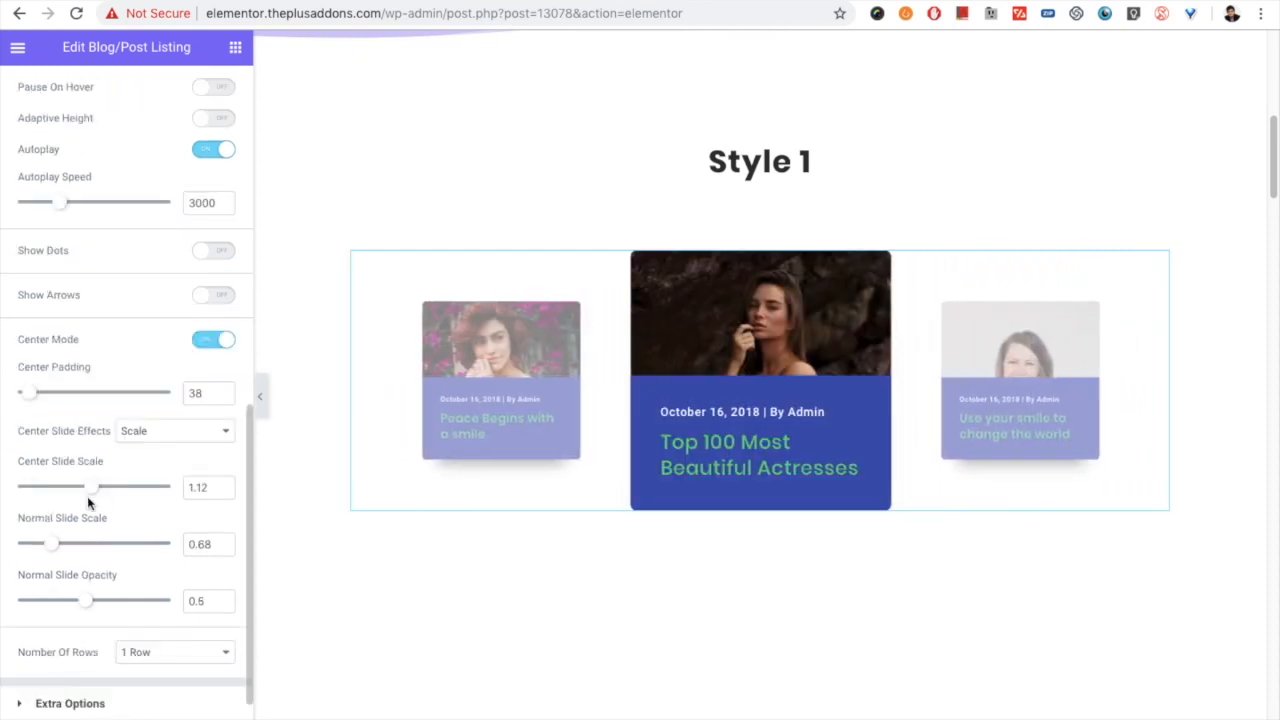
{"action": "scroll", "coordinate": [65, 515], "scroll_direction": "up", "scroll_amount": 1}
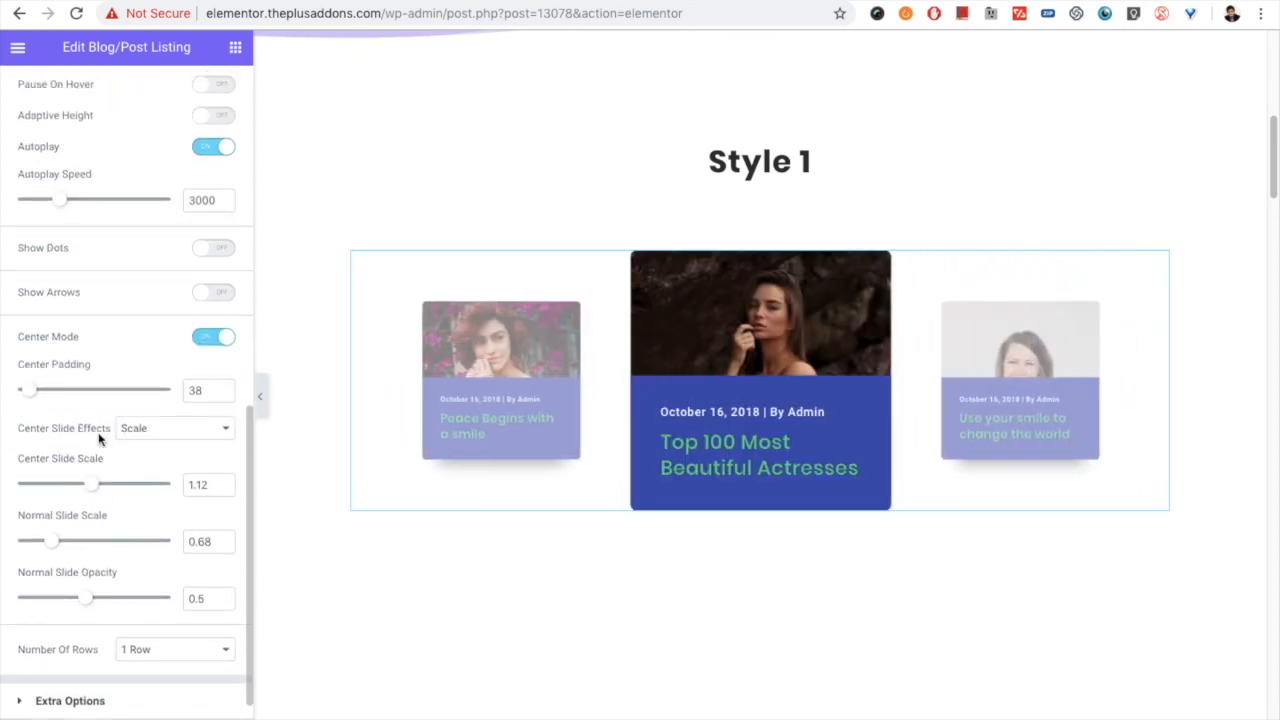
{"action": "left_click", "coordinate": [160, 427]}
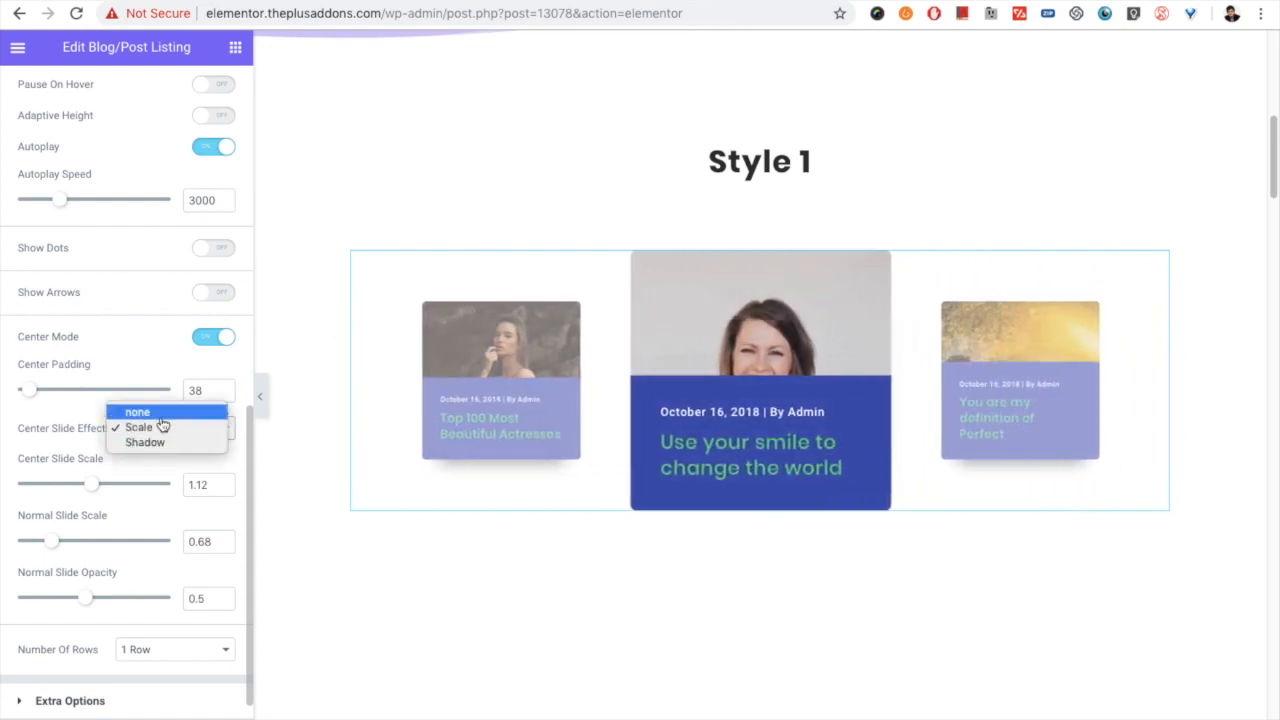
{"action": "key", "text": "Return"}
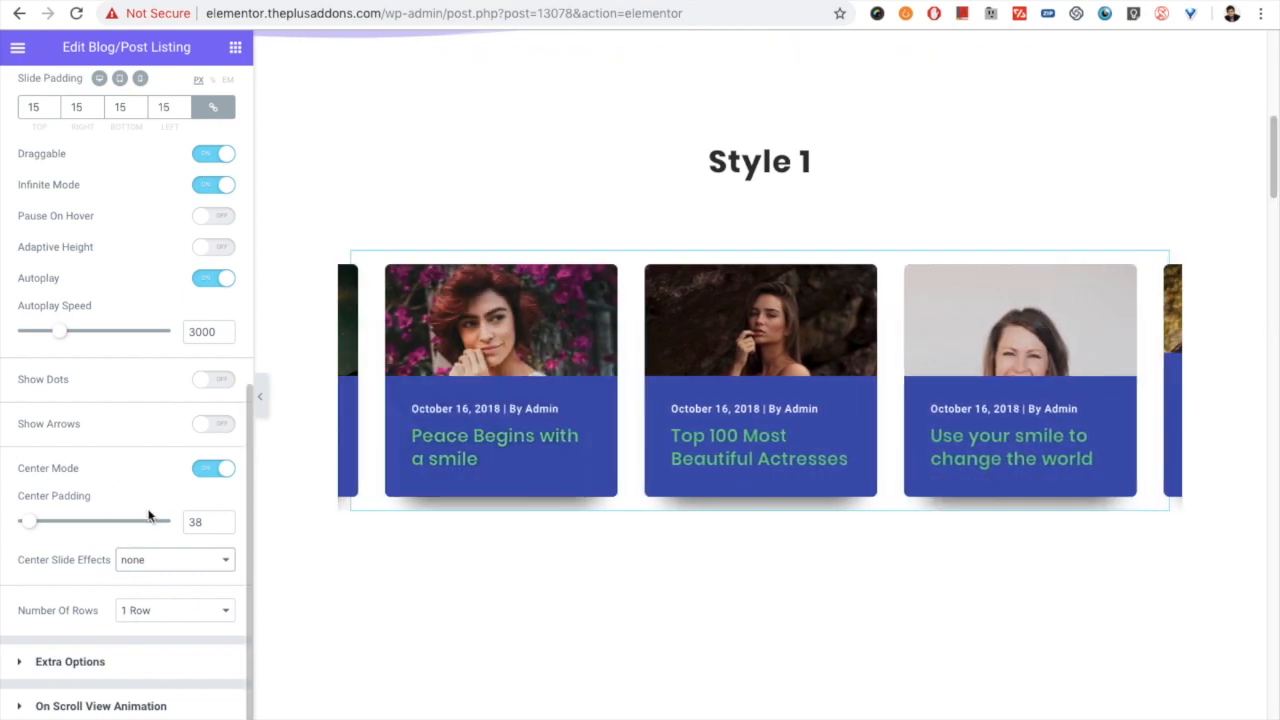
{"action": "left_click", "coordinate": [173, 560]}
{"action": "left_click", "coordinate": [171, 575]}
- Set the centered carousel's center slide scale to 1.2, normal slide scale to 0.8, and normal slide opacity to 0.8 after trying 0.4
{"action": "scroll", "coordinate": [167, 567], "scroll_direction": "down", "scroll_amount": 1}
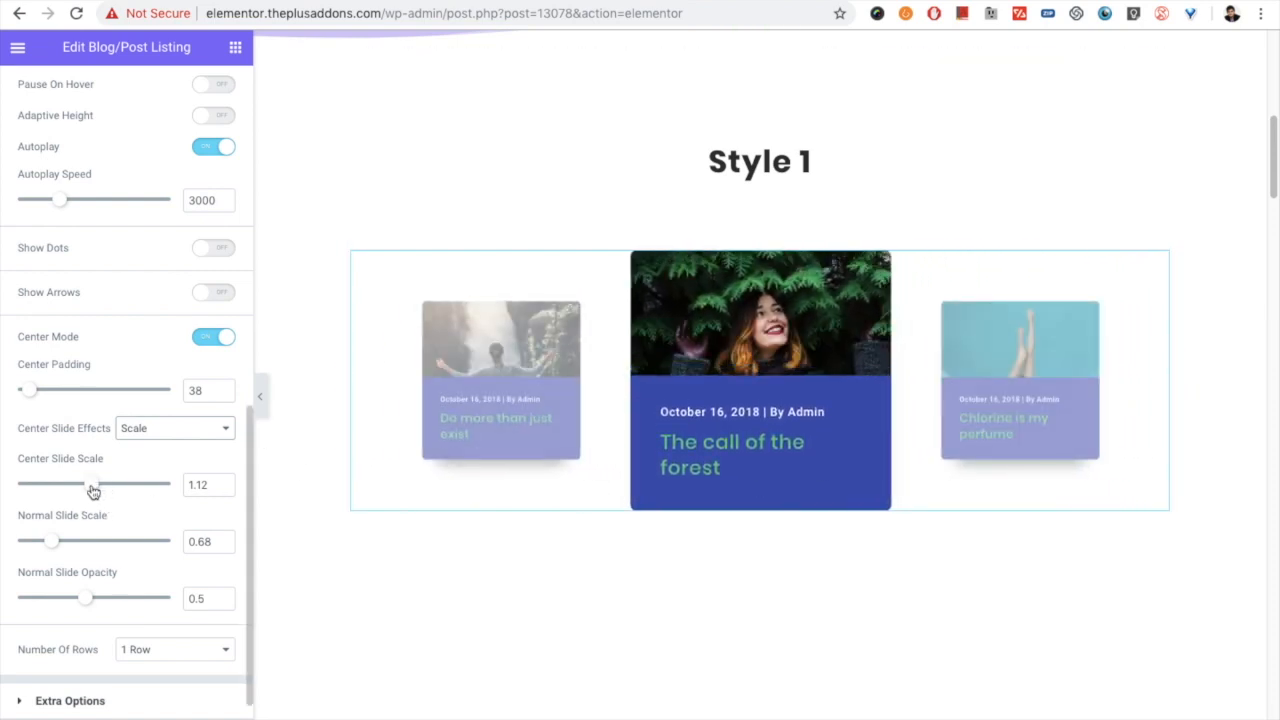
{"action": "left_click_drag", "start_coordinate": [97, 490], "coordinate": [100, 490]}
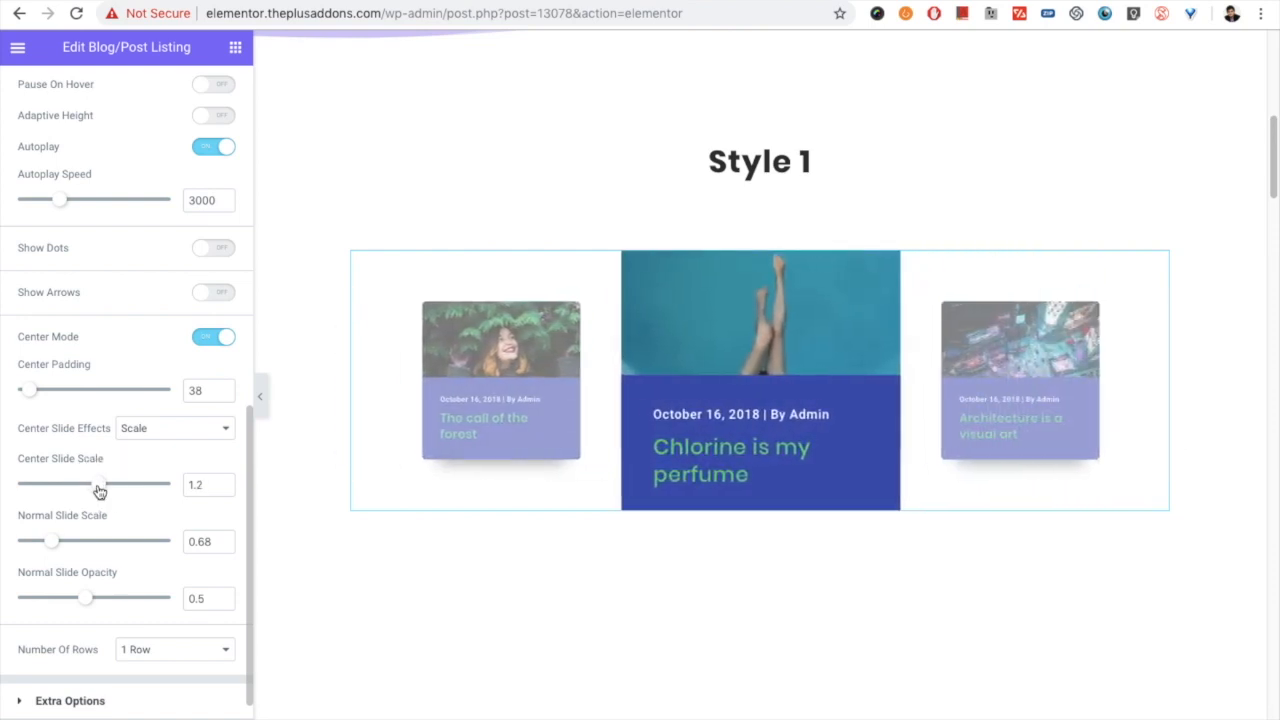
{"action": "left_click_drag", "start_coordinate": [56, 543], "coordinate": [67, 544]}
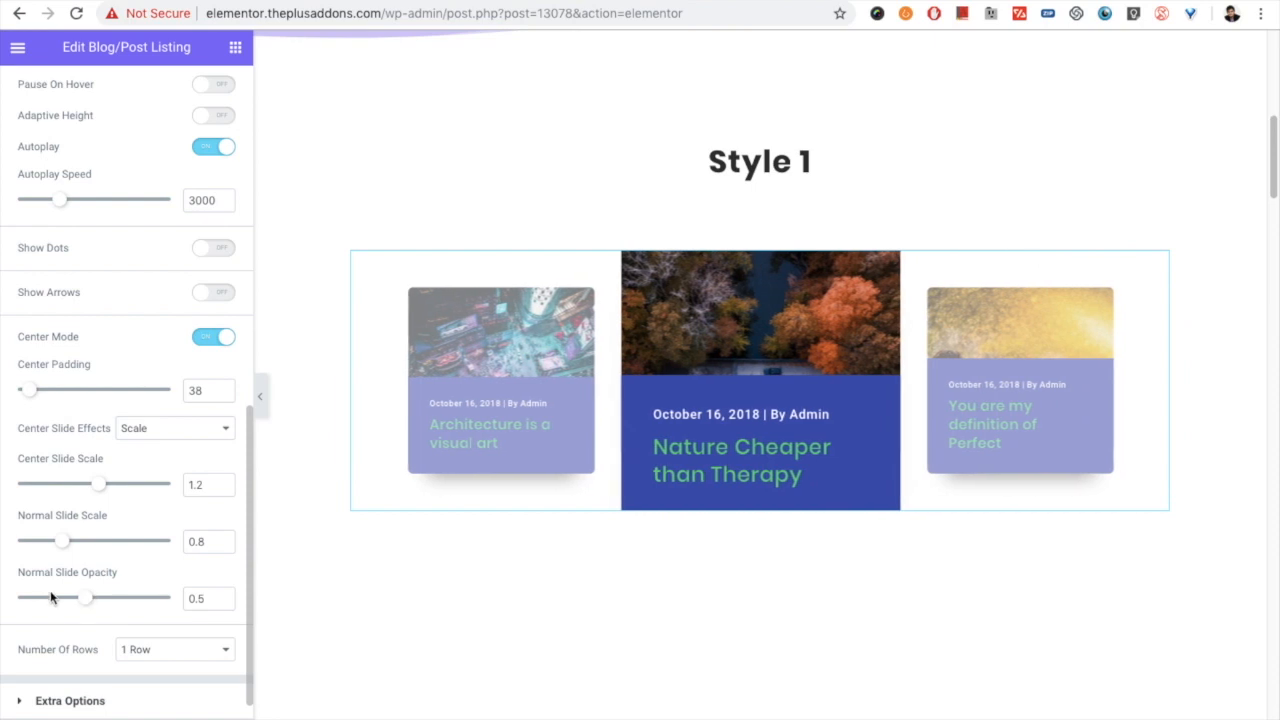
{"action": "left_click_drag", "start_coordinate": [72, 603], "coordinate": [70, 606]}
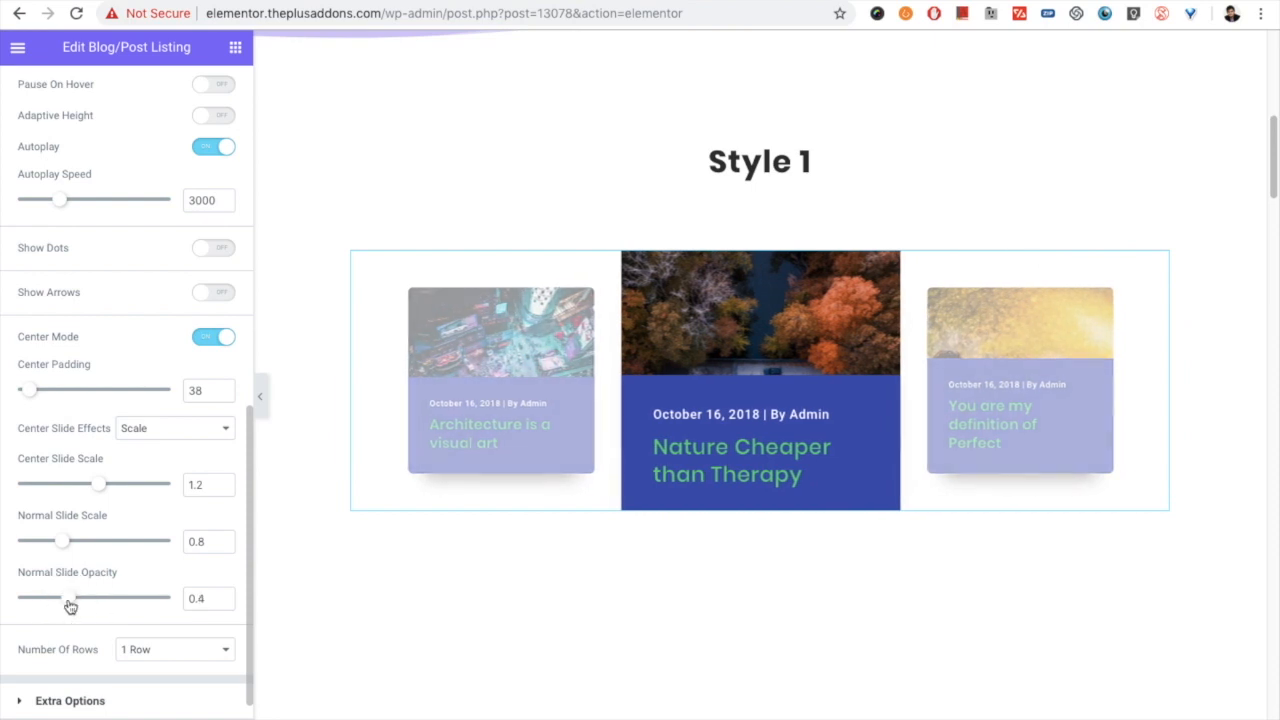
{"action": "left_click", "coordinate": [131, 600]}
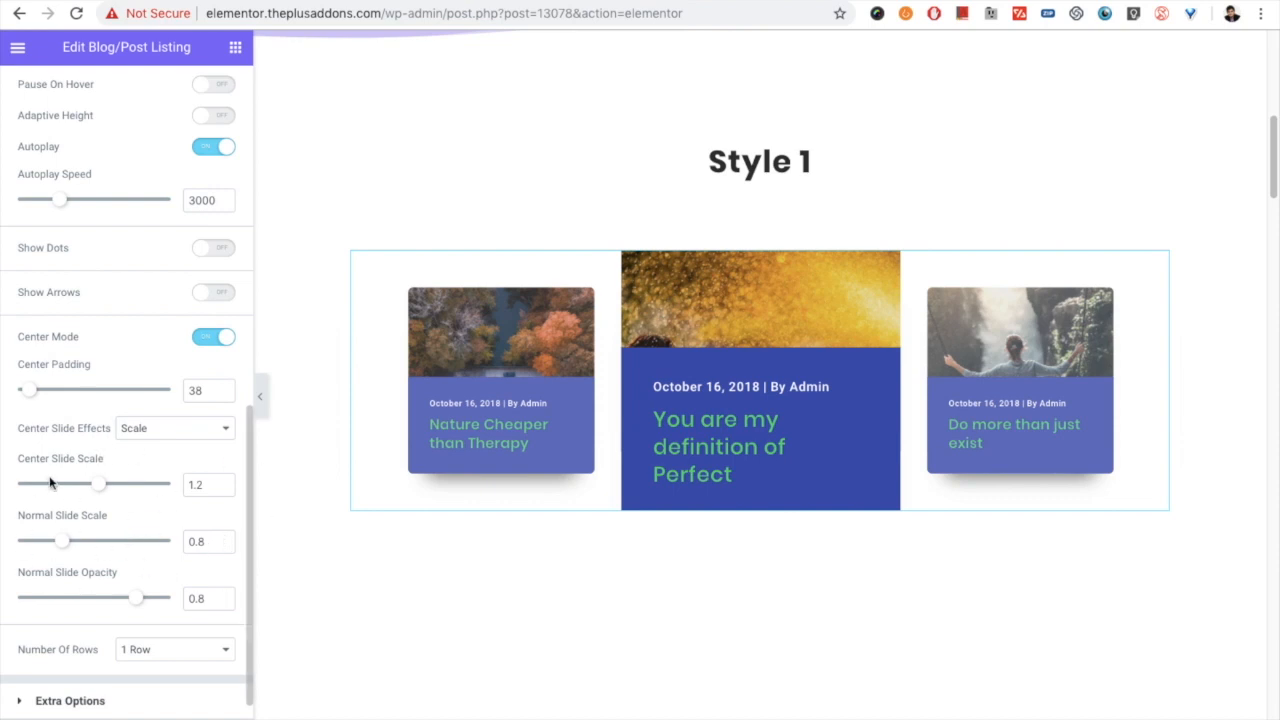
- Turn off the carousel's Center Mode and set its number of rows to 2 Rows
{"action": "scroll", "coordinate": [71, 628], "scroll_direction": "down", "scroll_amount": 1}
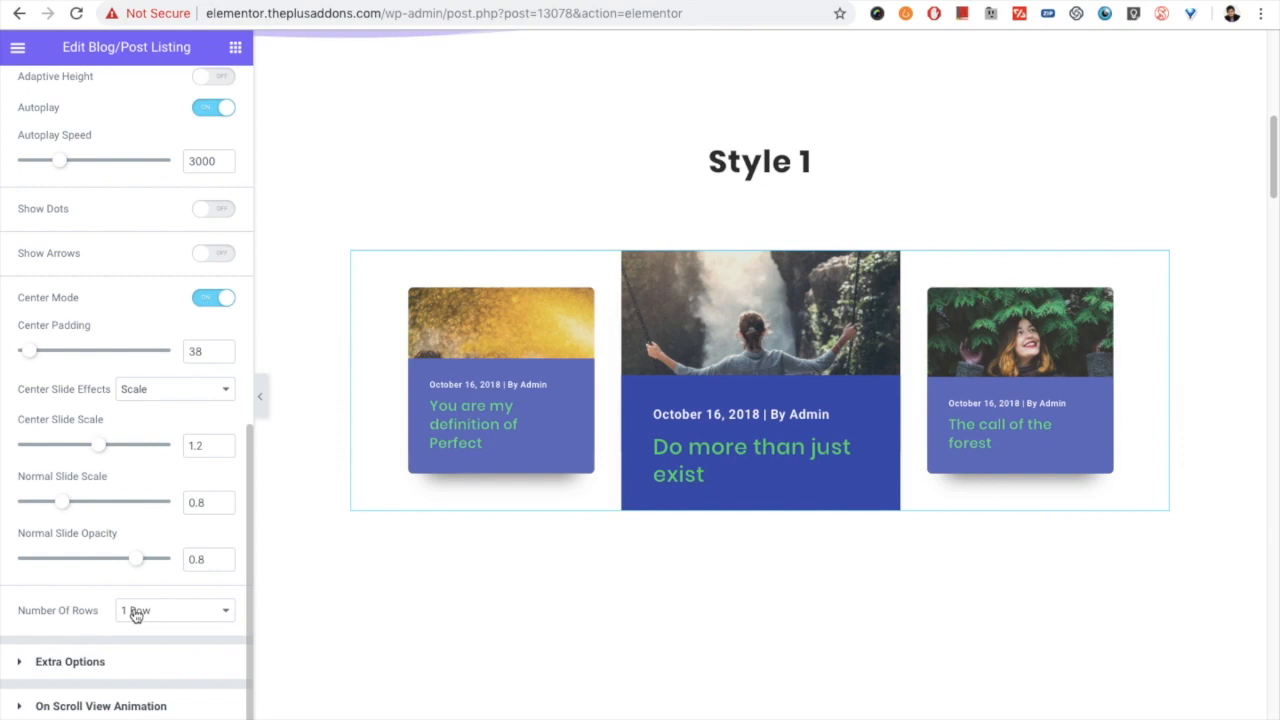
{"action": "left_click", "coordinate": [213, 300]}
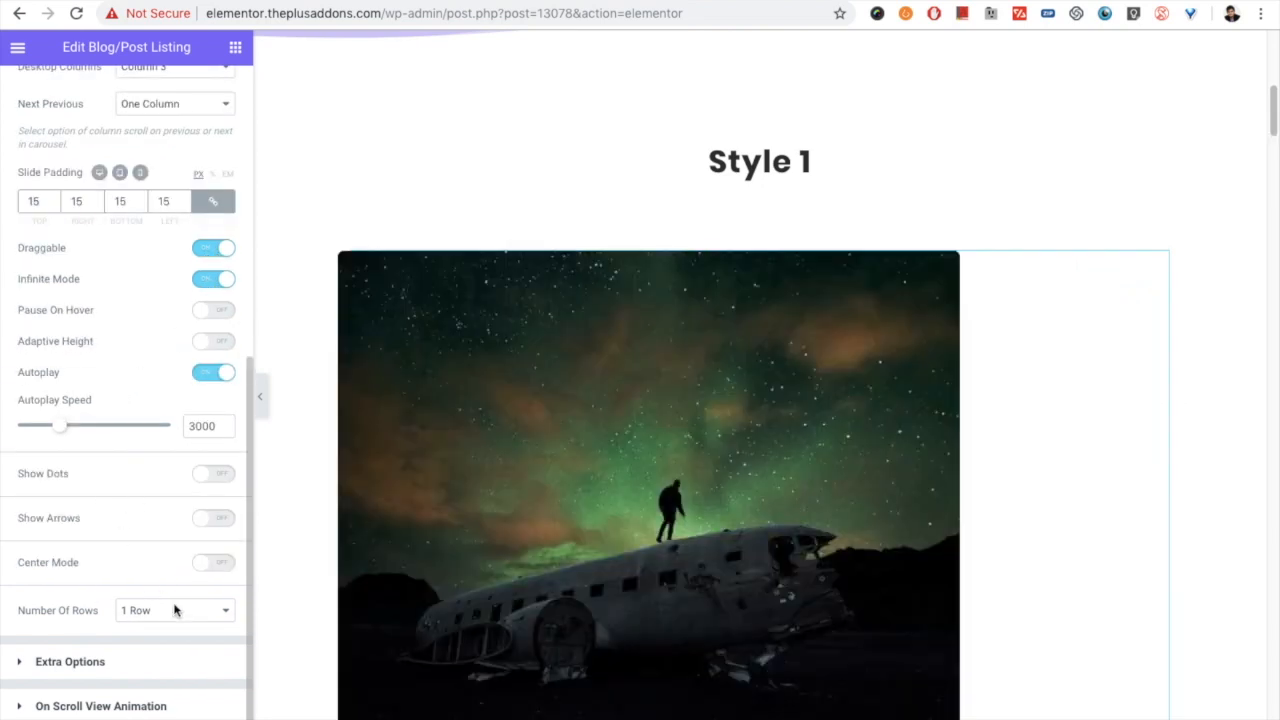
{"action": "left_click", "coordinate": [174, 610]}
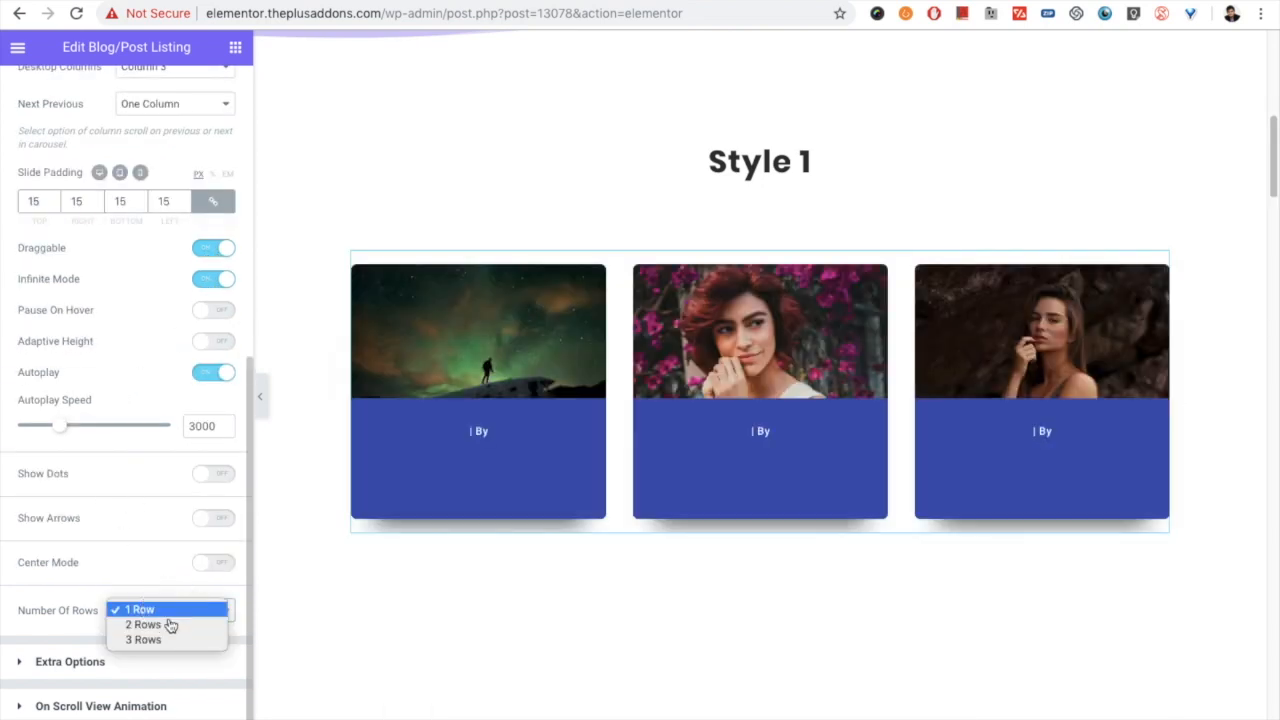
{"action": "left_click", "coordinate": [165, 623]}
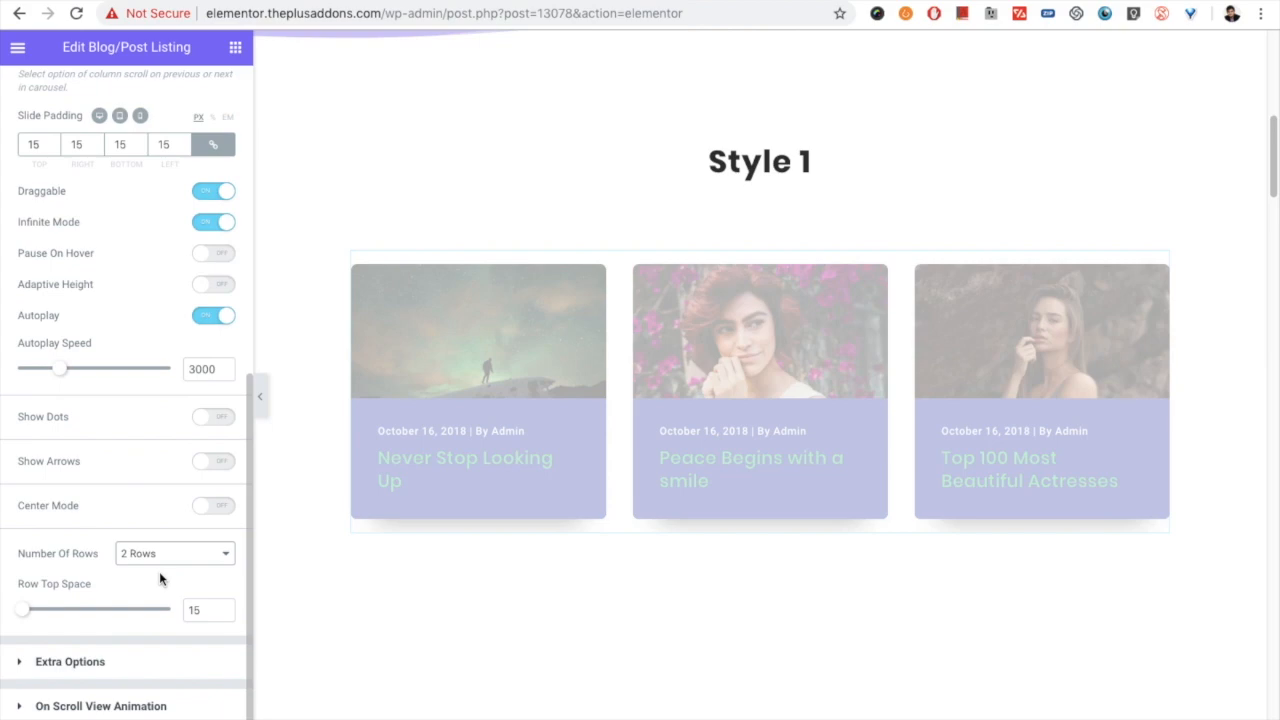
{"action": "scroll", "coordinate": [527, 469], "scroll_direction": "down", "scroll_amount": 2}
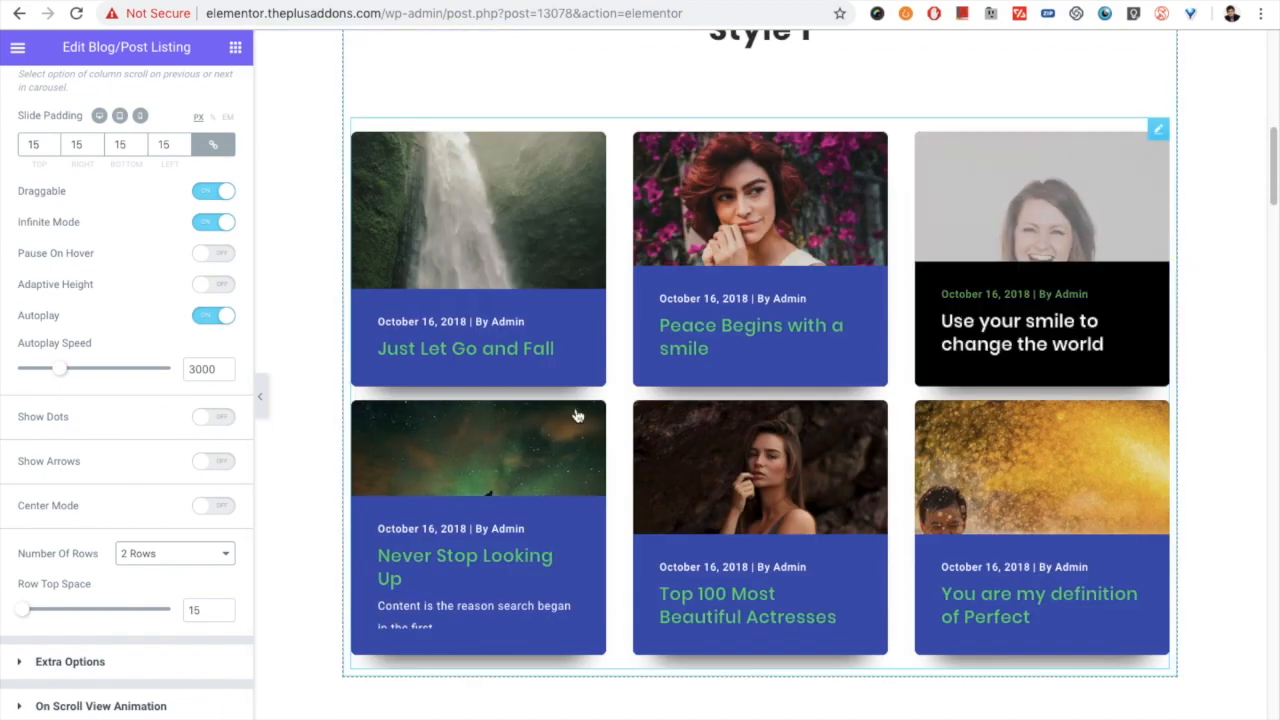
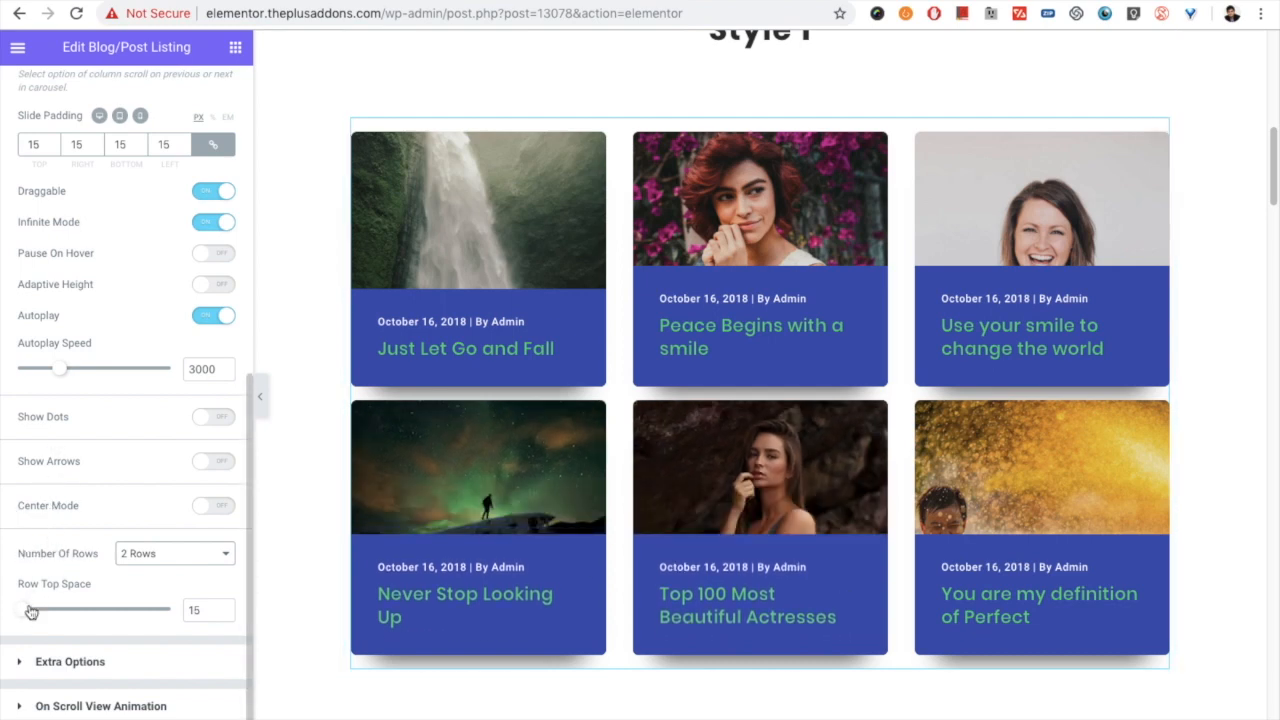
- Turn on the navigation dots for the carousel and check them below the two rows of posts
{"action": "left_click", "coordinate": [208, 425]}
{"action": "scroll", "coordinate": [208, 420], "scroll_direction": "down", "scroll_amount": 2}
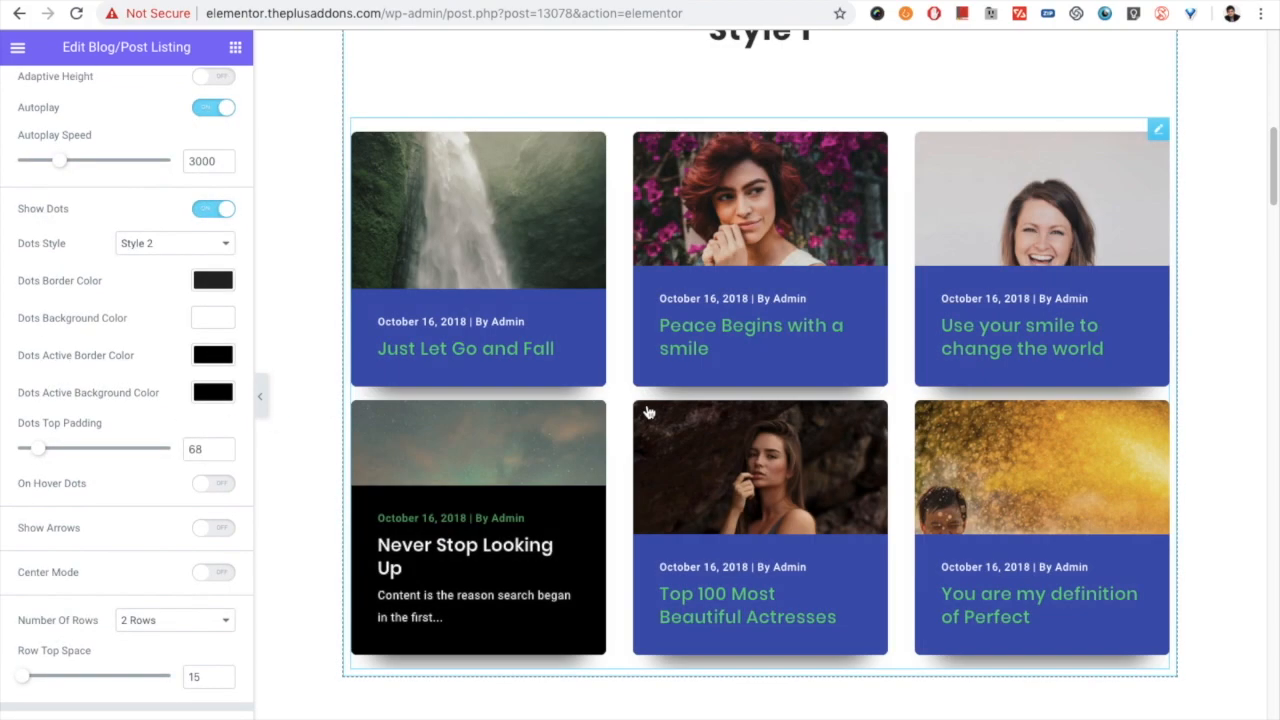
{"action": "scroll", "coordinate": [648, 406], "scroll_direction": "down", "scroll_amount": 2}
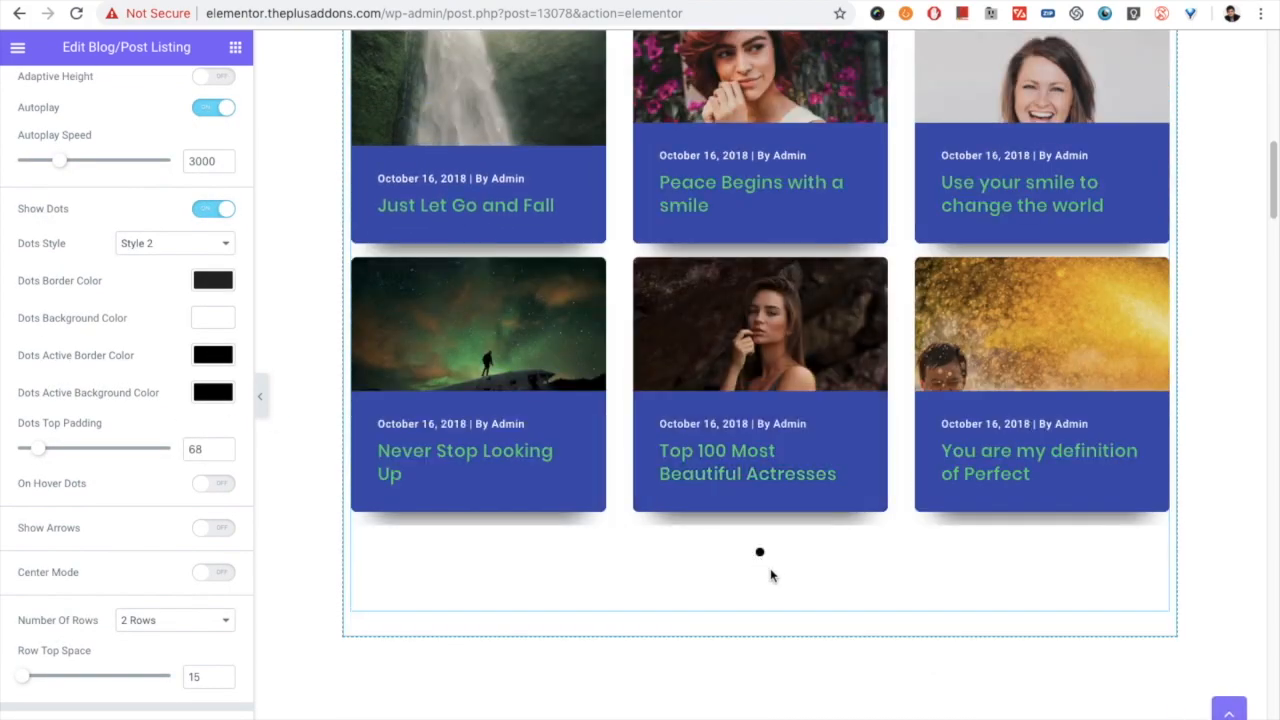
{"action": "scroll", "coordinate": [70, 610], "scroll_direction": "down", "scroll_amount": 1}
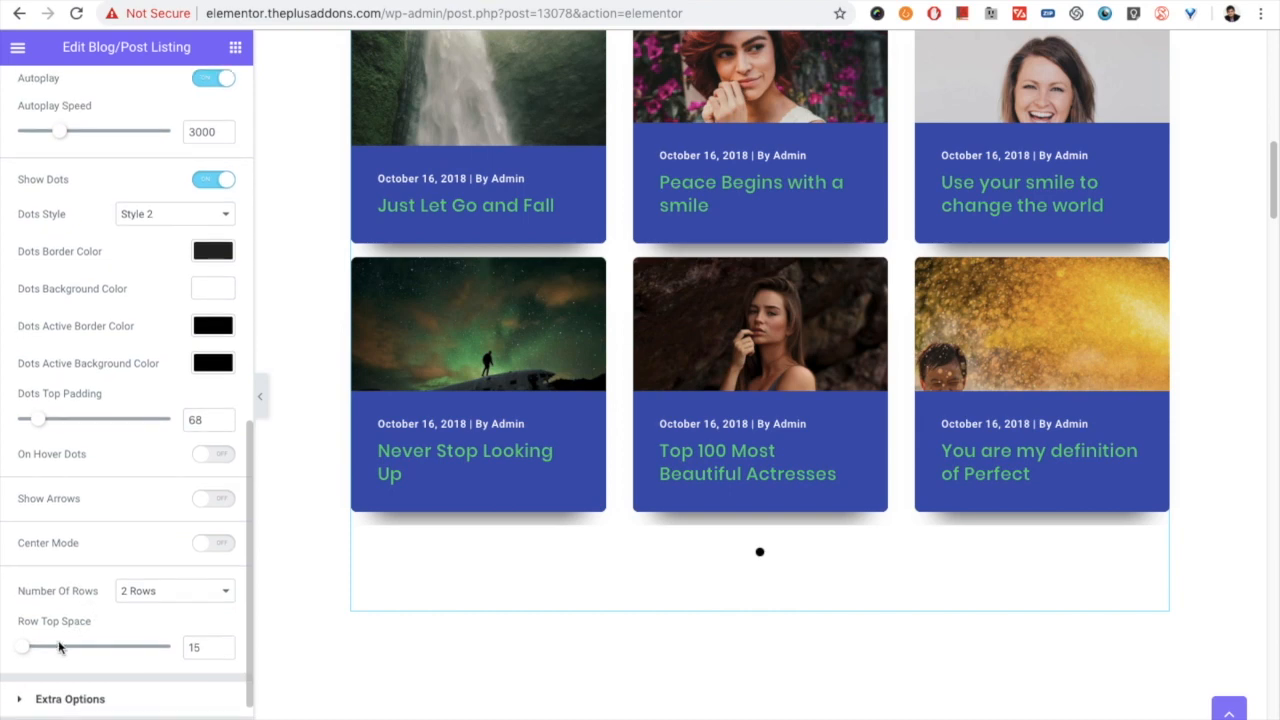
- Increase the carousel's Row Top Space to 46
{"action": "left_click_drag", "start_coordinate": [27, 655], "coordinate": [35, 650]}
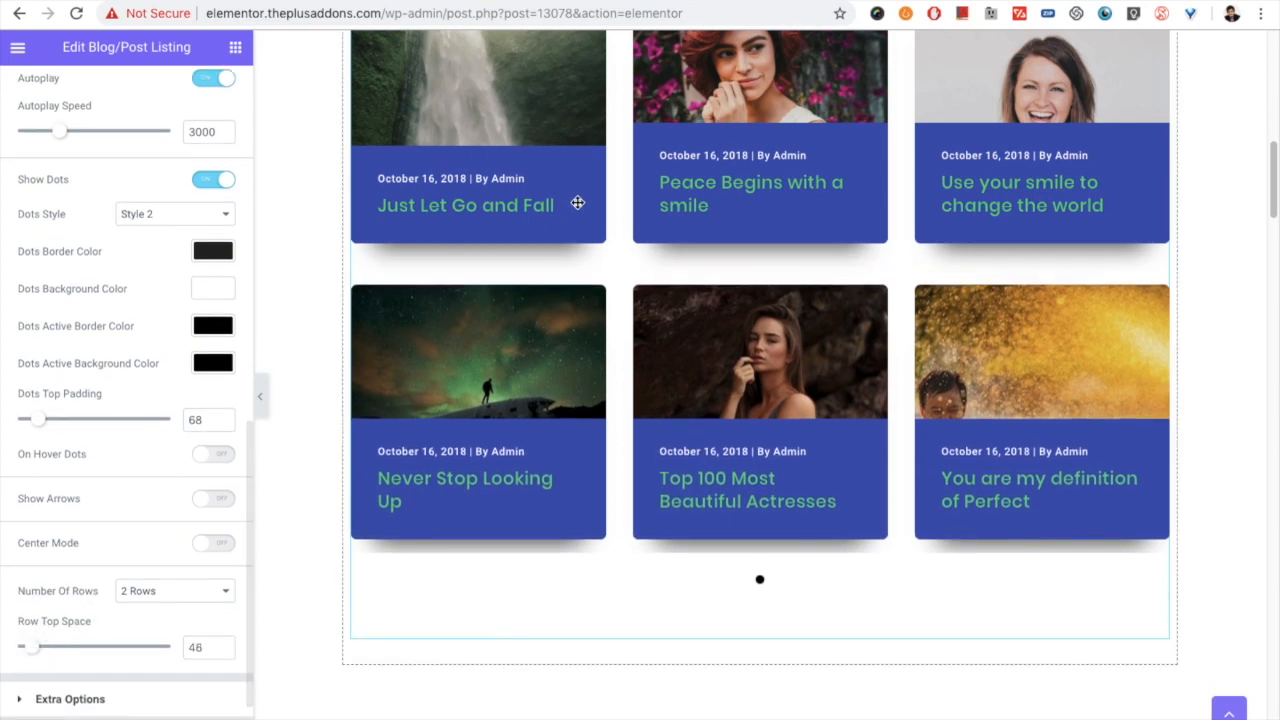
{"action": "scroll", "coordinate": [100, 470], "scroll_direction": "down", "scroll_amount": 1}
{"action": "scroll", "coordinate": [100, 465], "scroll_direction": "up", "scroll_amount": 3}
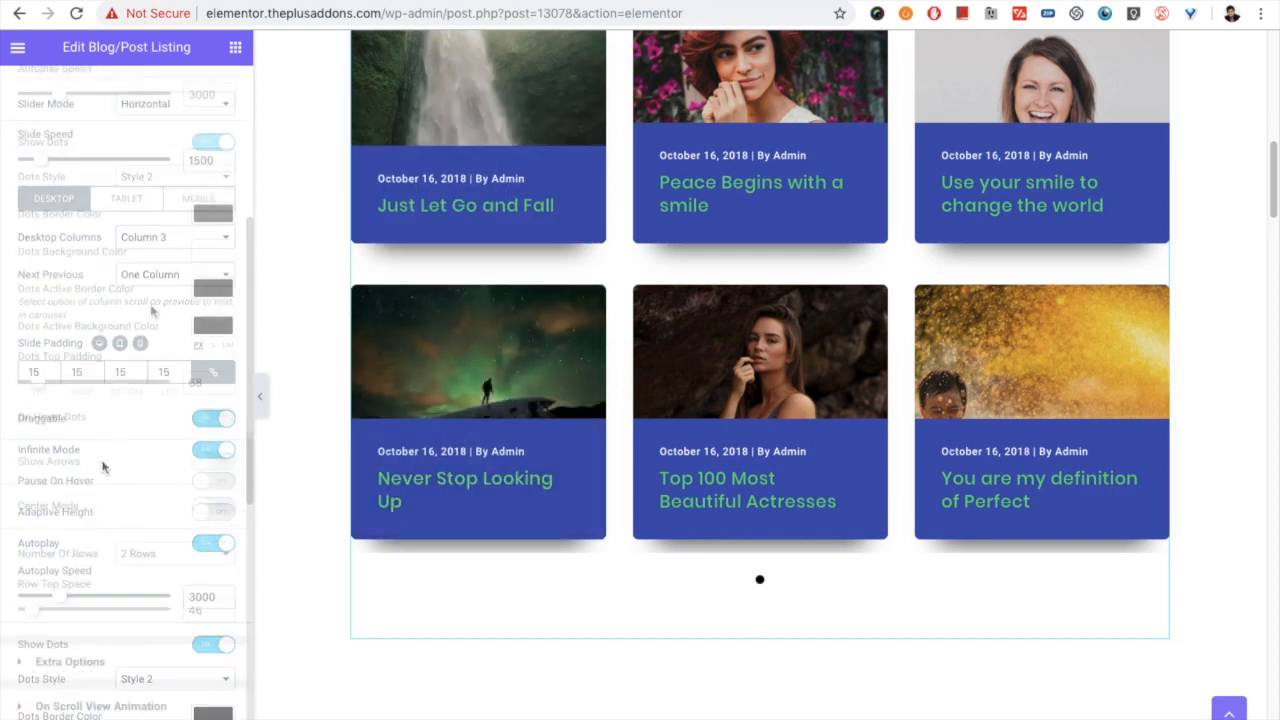
{"action": "scroll", "coordinate": [70, 457], "scroll_direction": "down", "scroll_amount": 3}
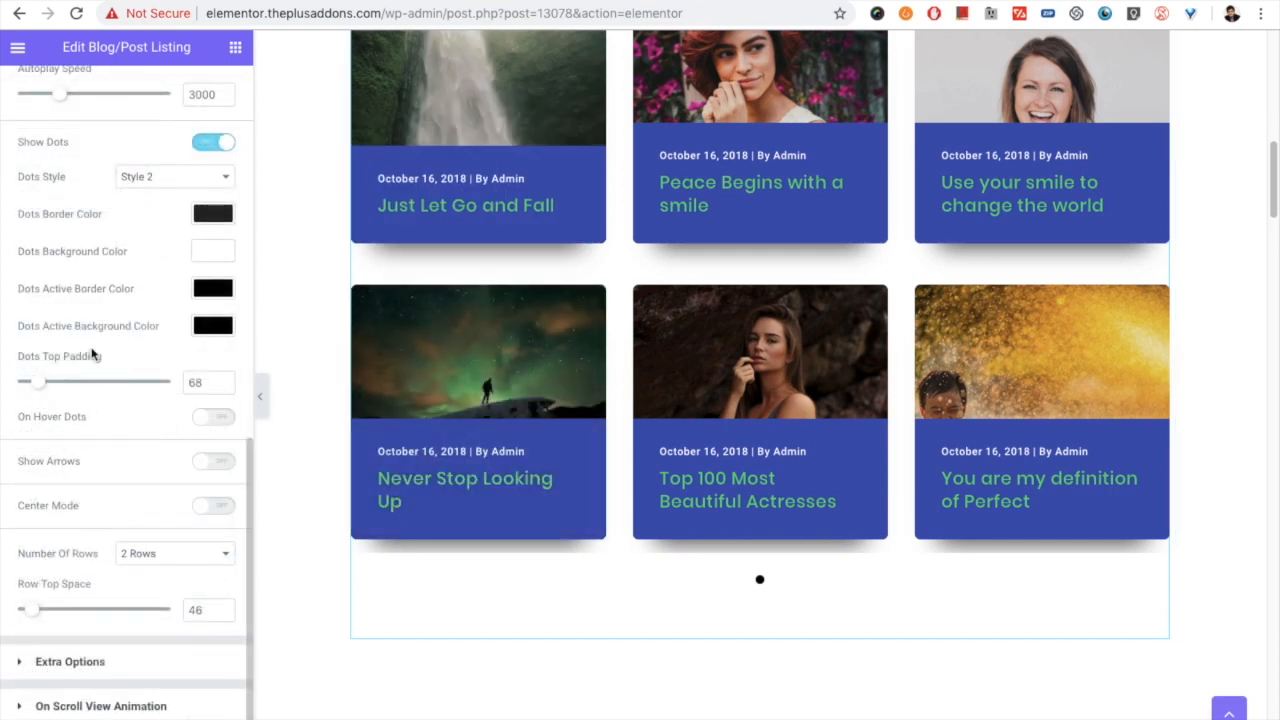
{"action": "scroll", "coordinate": [91, 354], "scroll_direction": "up", "scroll_amount": 10}
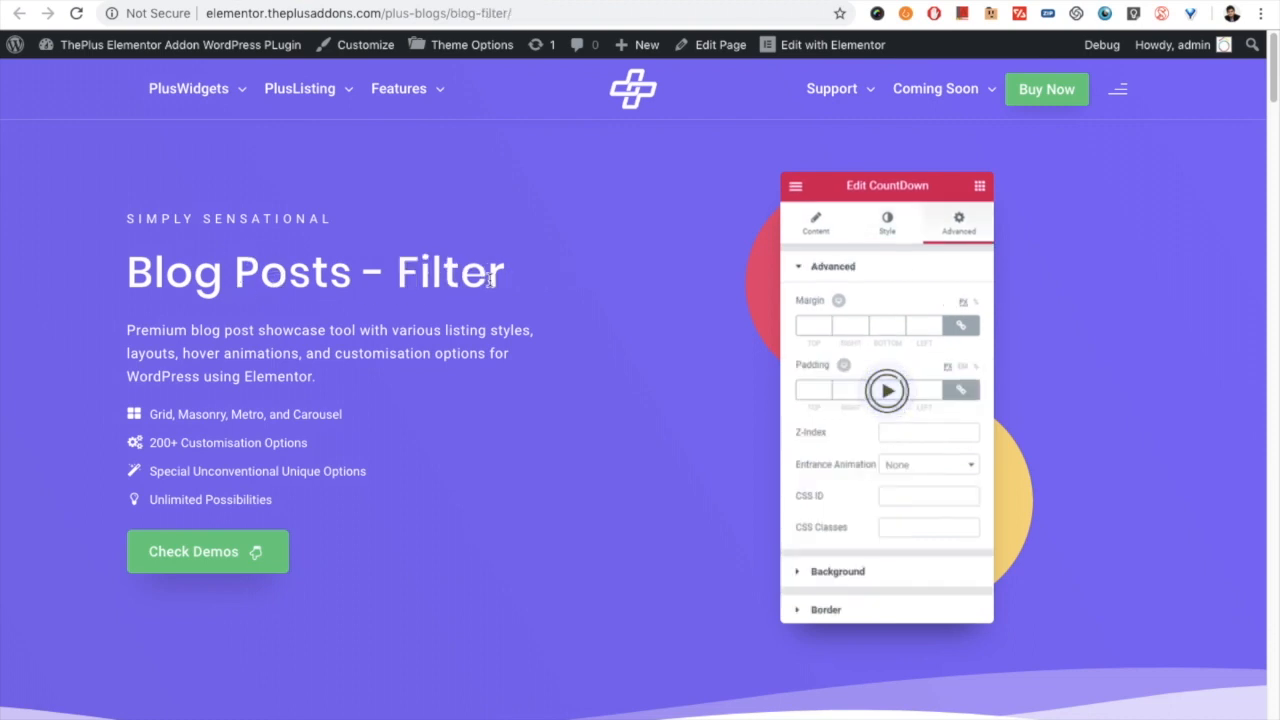
- On the Blog Posts - Filter demo page, try the Heart, Savour and Vogue category filters in the Style 1 listing
{"action": "scroll", "coordinate": [485, 350], "scroll_direction": "down", "scroll_amount": 6}
{"action": "scroll", "coordinate": [483, 354], "scroll_direction": "down", "scroll_amount": 3}
{"action": "left_click", "coordinate": [577, 302]}
{"action": "left_click", "coordinate": [645, 302]}
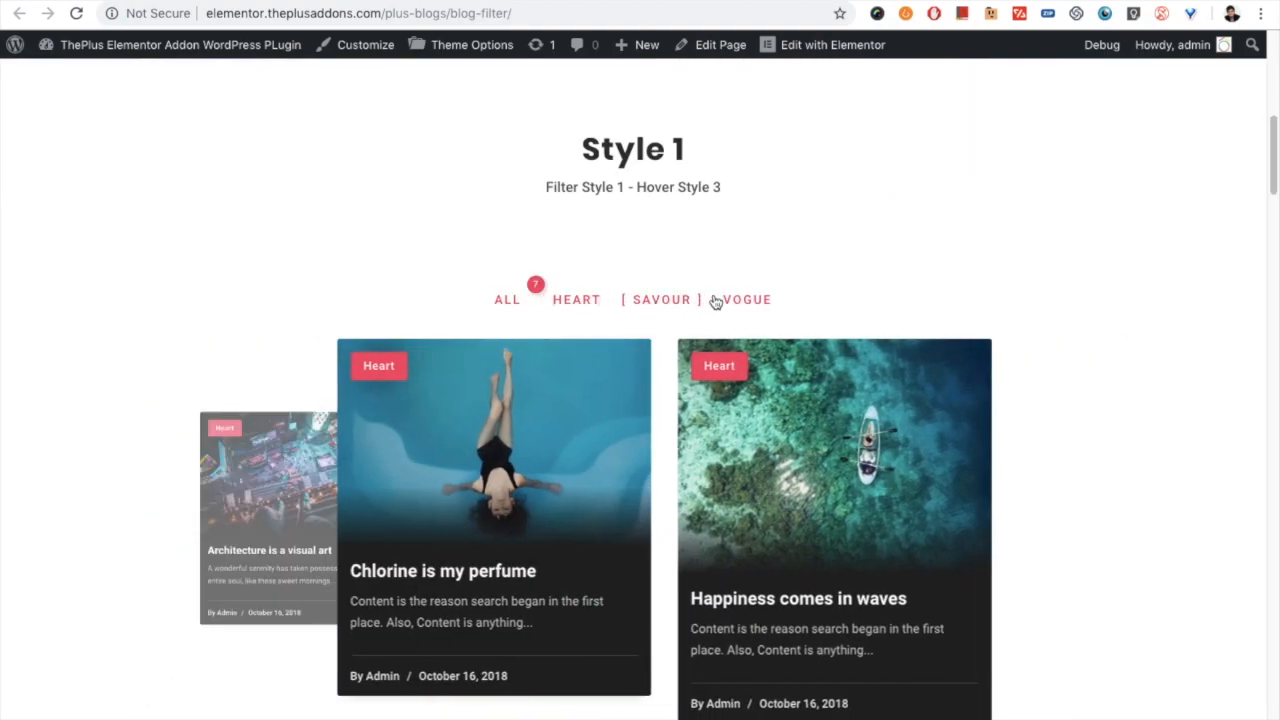
{"action": "left_click", "coordinate": [750, 300]}
{"action": "left_click", "coordinate": [663, 306]}
{"action": "scroll", "coordinate": [660, 320], "scroll_direction": "down", "scroll_amount": 10}
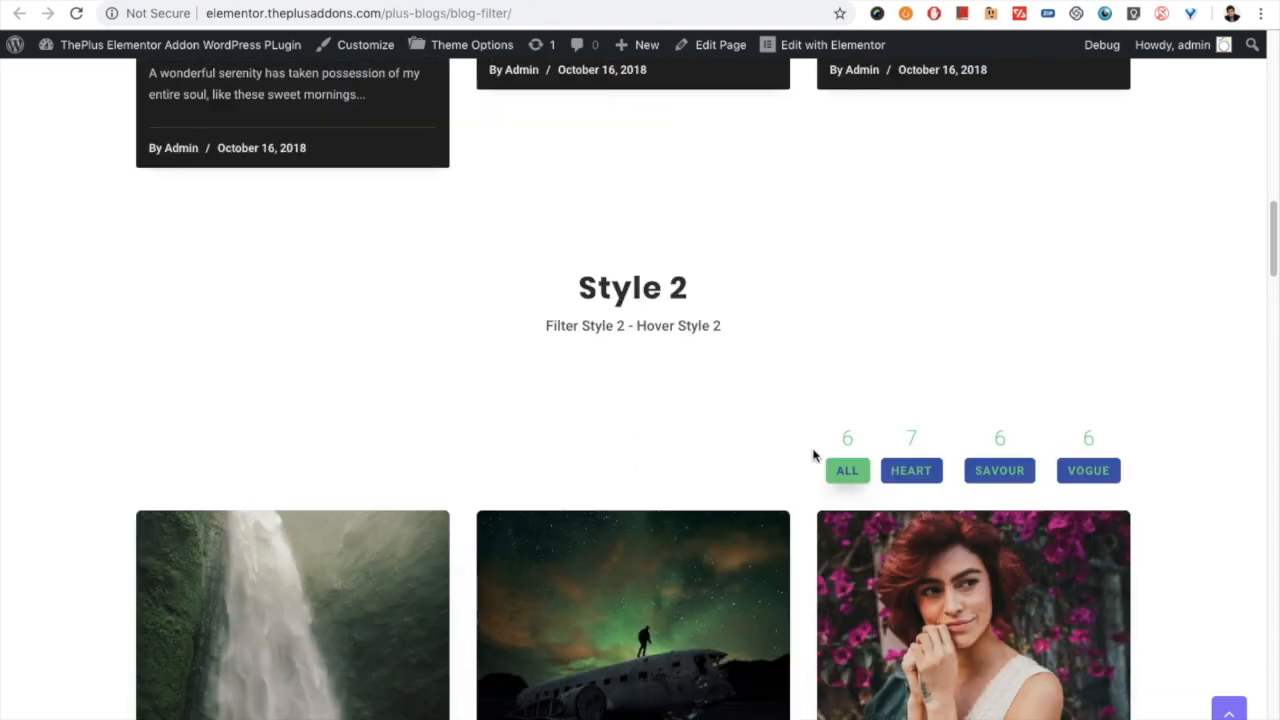
- Try the Heart, Savour and Vogue category filters in the demo page's Style 2 listing
{"action": "left_click", "coordinate": [912, 471]}
{"action": "left_click", "coordinate": [1009, 471]}
{"action": "left_click", "coordinate": [1089, 480]}
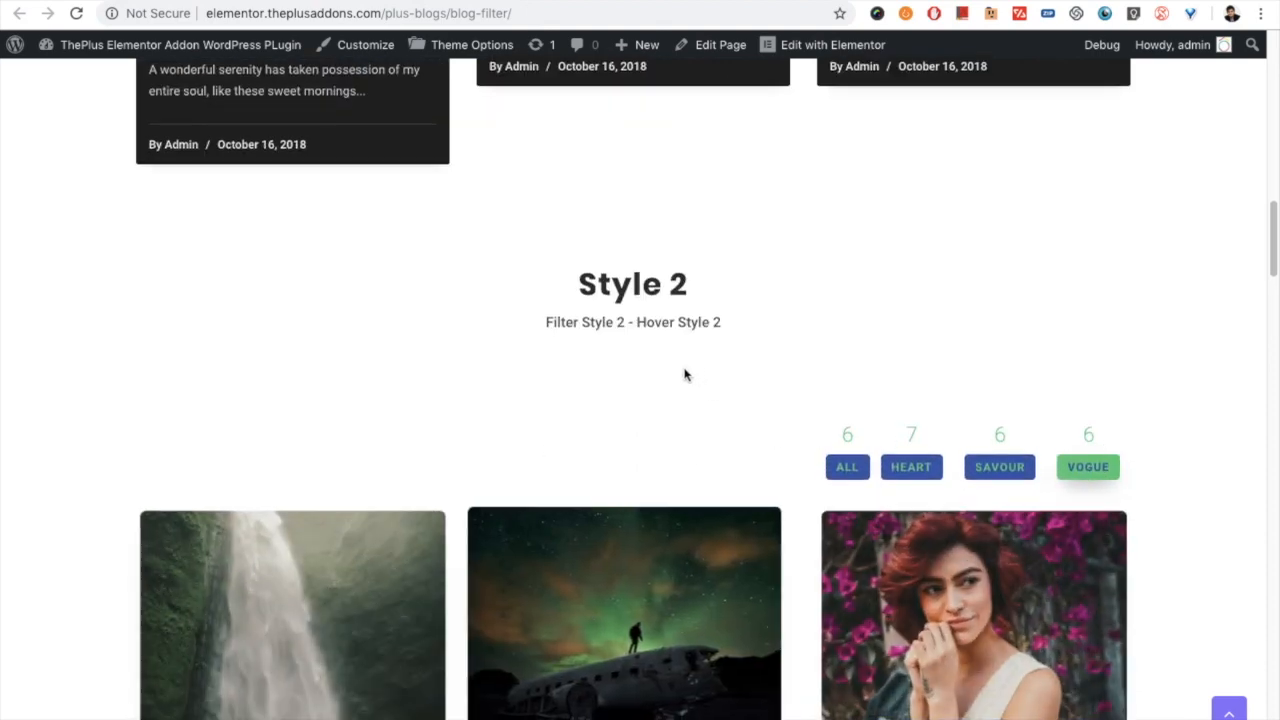
{"action": "scroll", "coordinate": [603, 366], "scroll_direction": "down", "scroll_amount": 6}
{"action": "scroll", "coordinate": [643, 410], "scroll_direction": "down", "scroll_amount": 2}
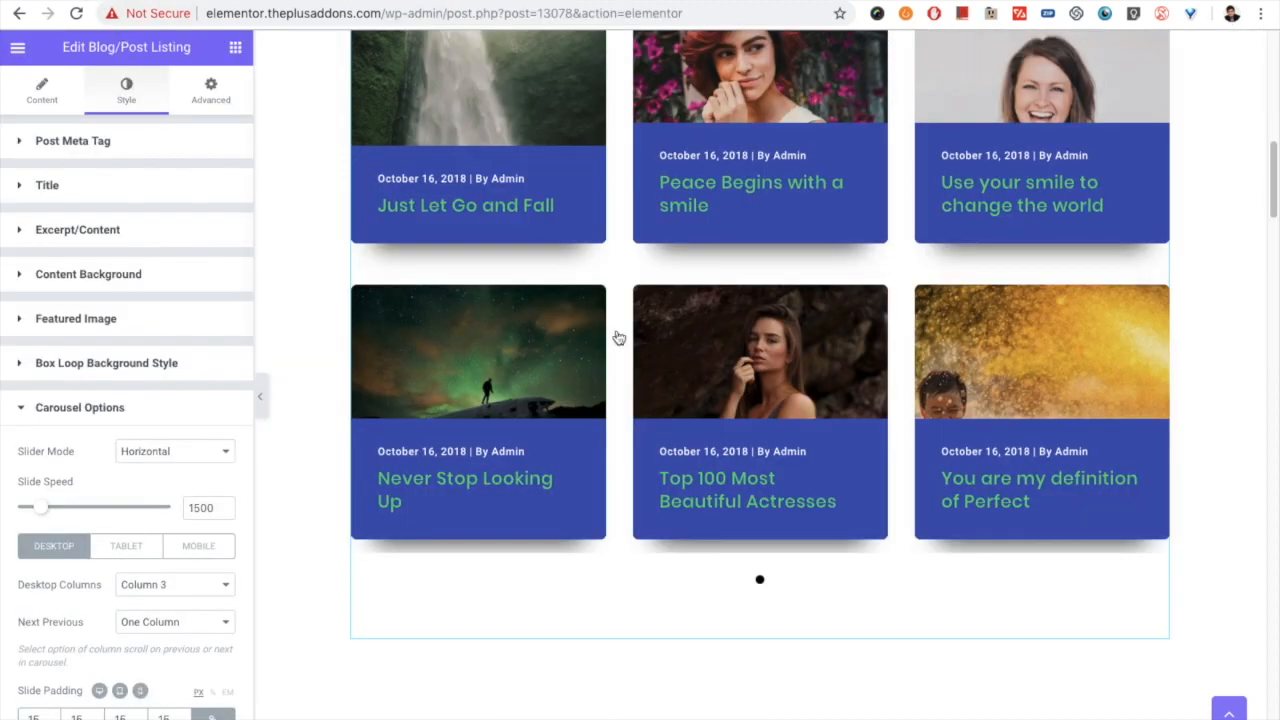
- Back in the Elementor editor, set the carousel's number of rows to 1 Row
{"action": "left_click", "coordinate": [42, 90]}
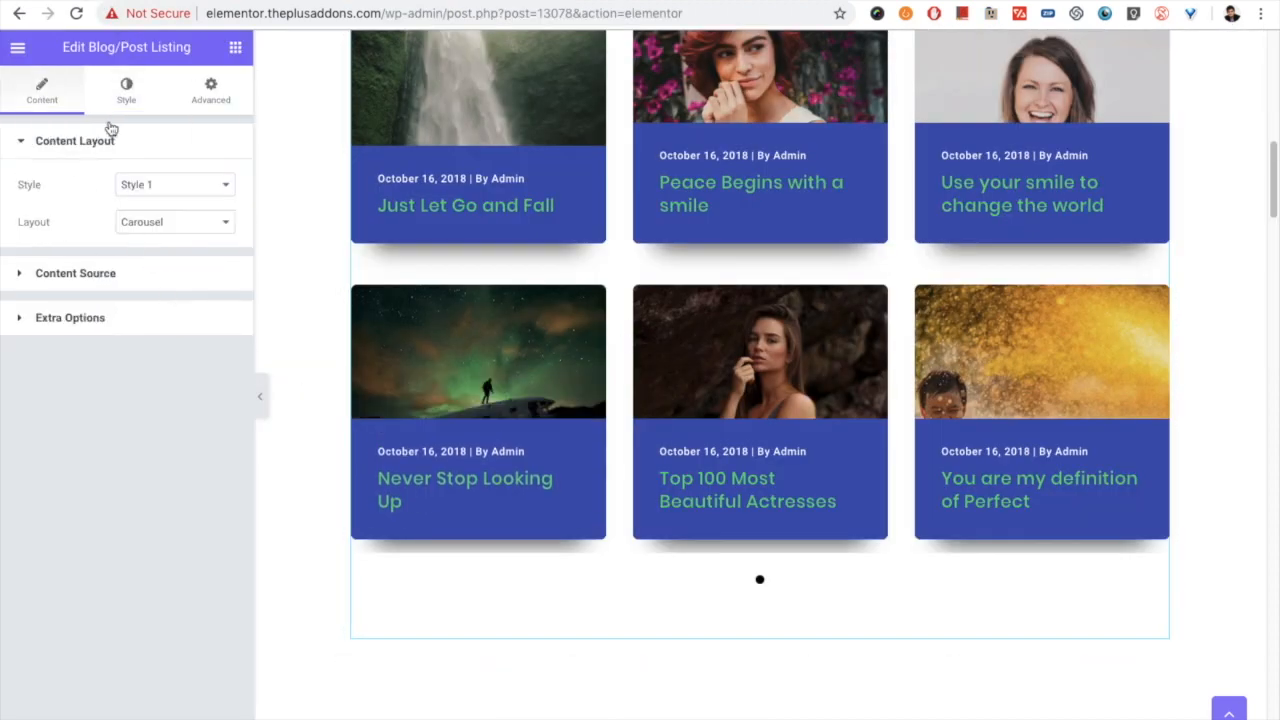
{"action": "left_click", "coordinate": [127, 95]}
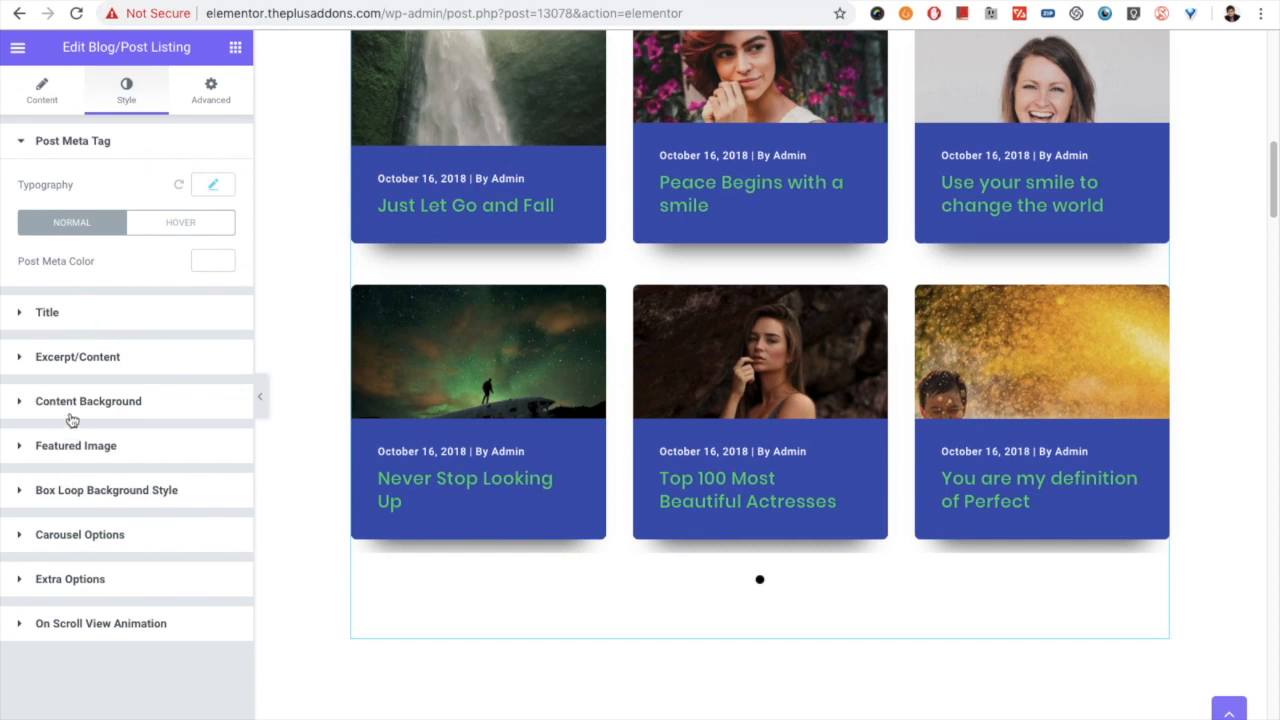
{"action": "left_click", "coordinate": [88, 535]}
{"action": "scroll", "coordinate": [94, 449], "scroll_direction": "down", "scroll_amount": 10}
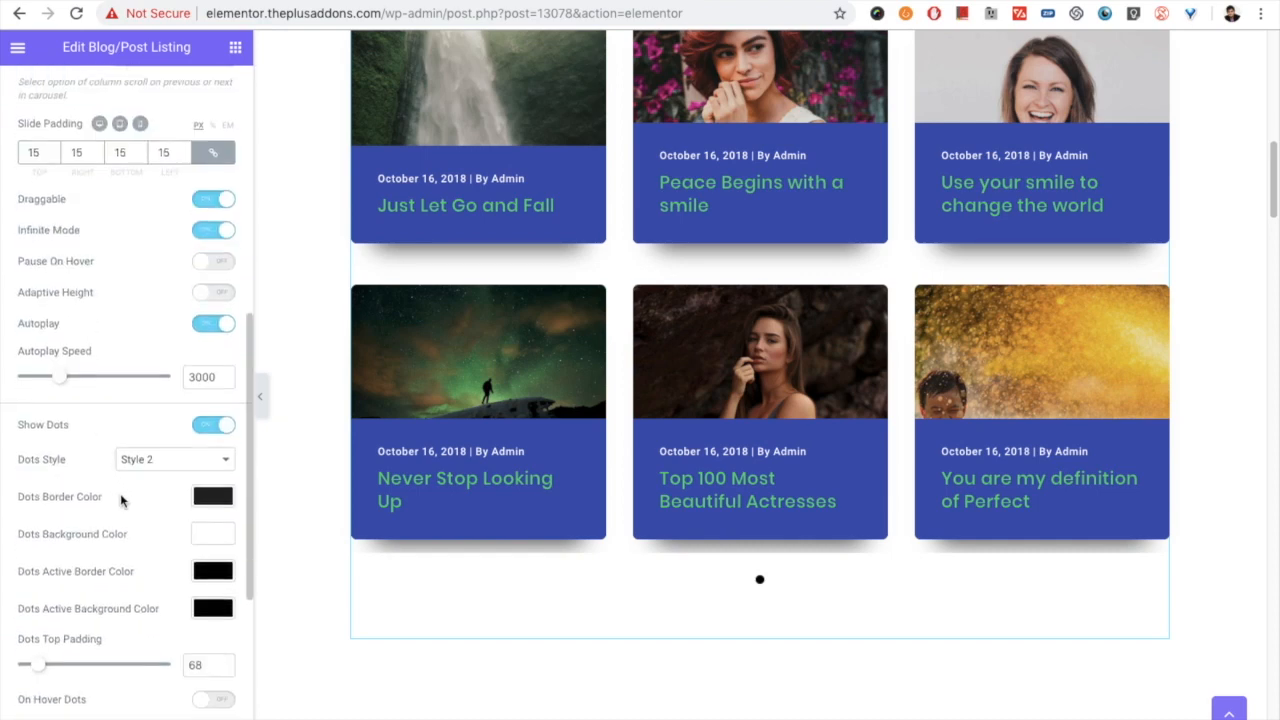
{"action": "scroll", "coordinate": [156, 550], "scroll_direction": "down", "scroll_amount": 2}
{"action": "left_click", "coordinate": [160, 553]}
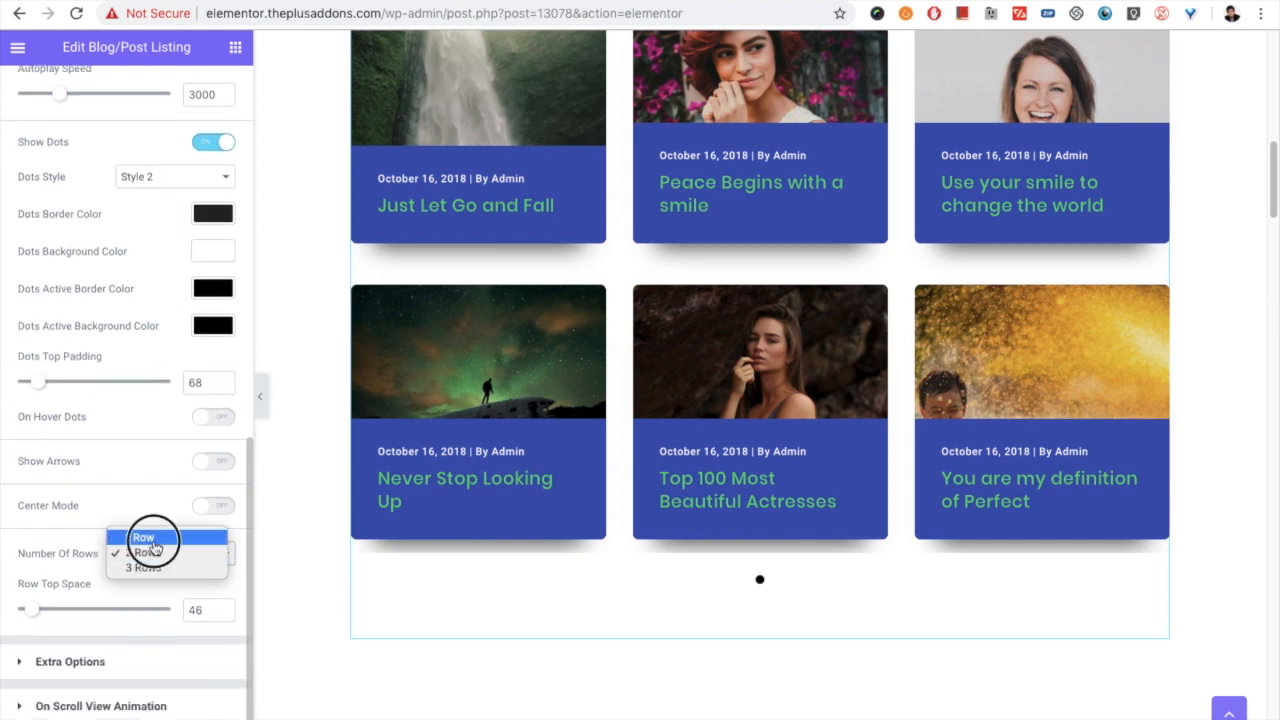
{"action": "left_click", "coordinate": [98, 386]}
{"action": "scroll", "coordinate": [70, 290], "scroll_direction": "up", "scroll_amount": 15}
- Change the post listing's layout to Grid, keeping Style 1
{"action": "left_click", "coordinate": [42, 91]}
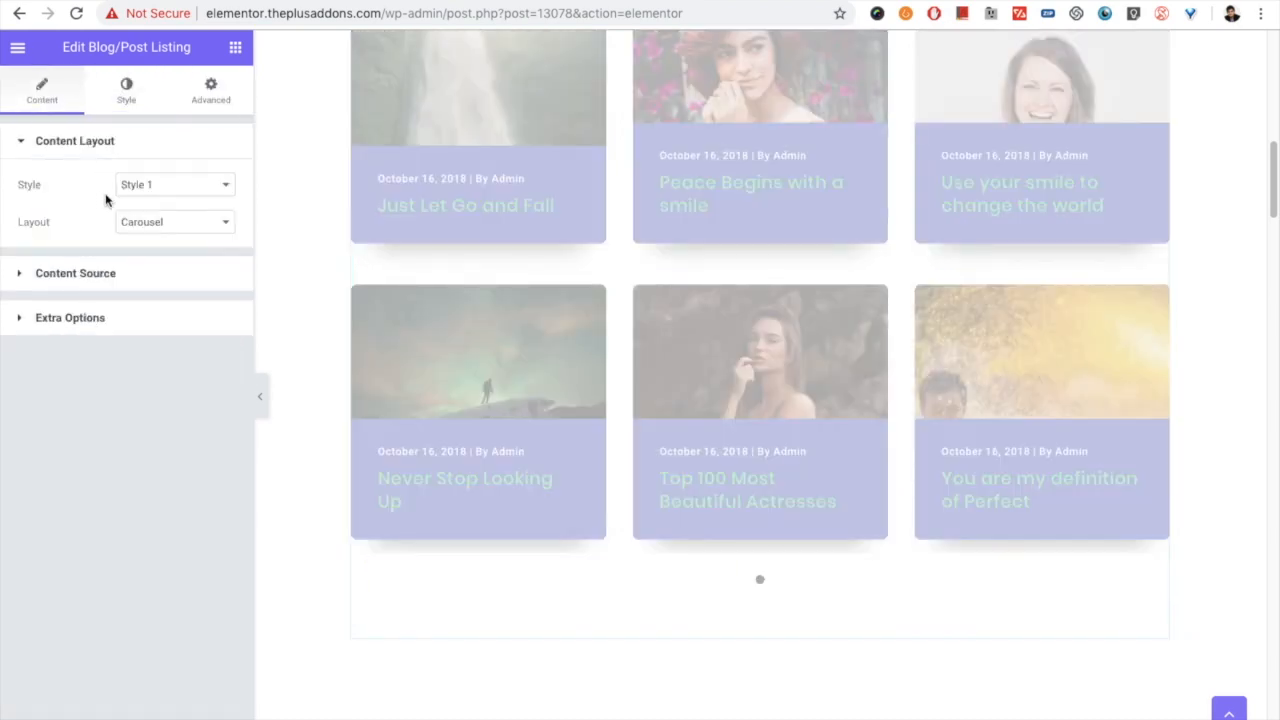
{"action": "left_click", "coordinate": [137, 188]}
{"action": "left_click", "coordinate": [151, 234]}
{"action": "left_click", "coordinate": [155, 222]}
{"action": "left_click", "coordinate": [162, 177]}
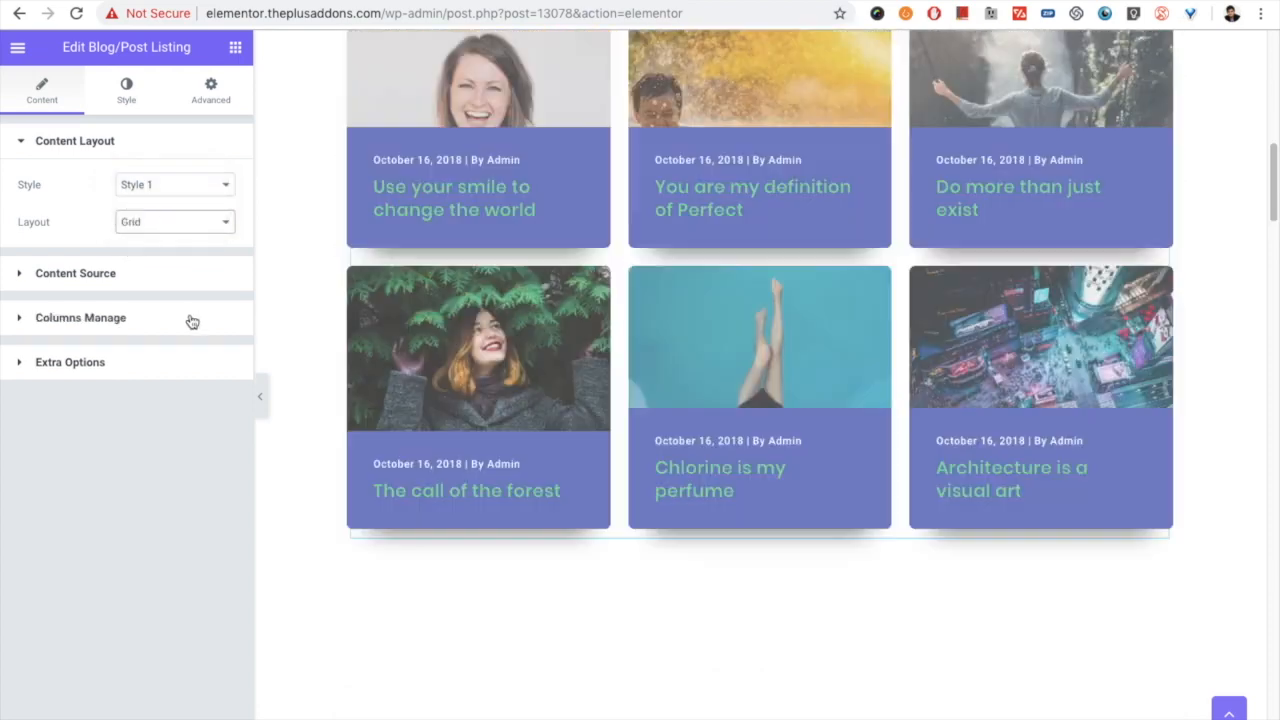
{"action": "scroll", "coordinate": [603, 420], "scroll_direction": "up", "scroll_amount": 1}
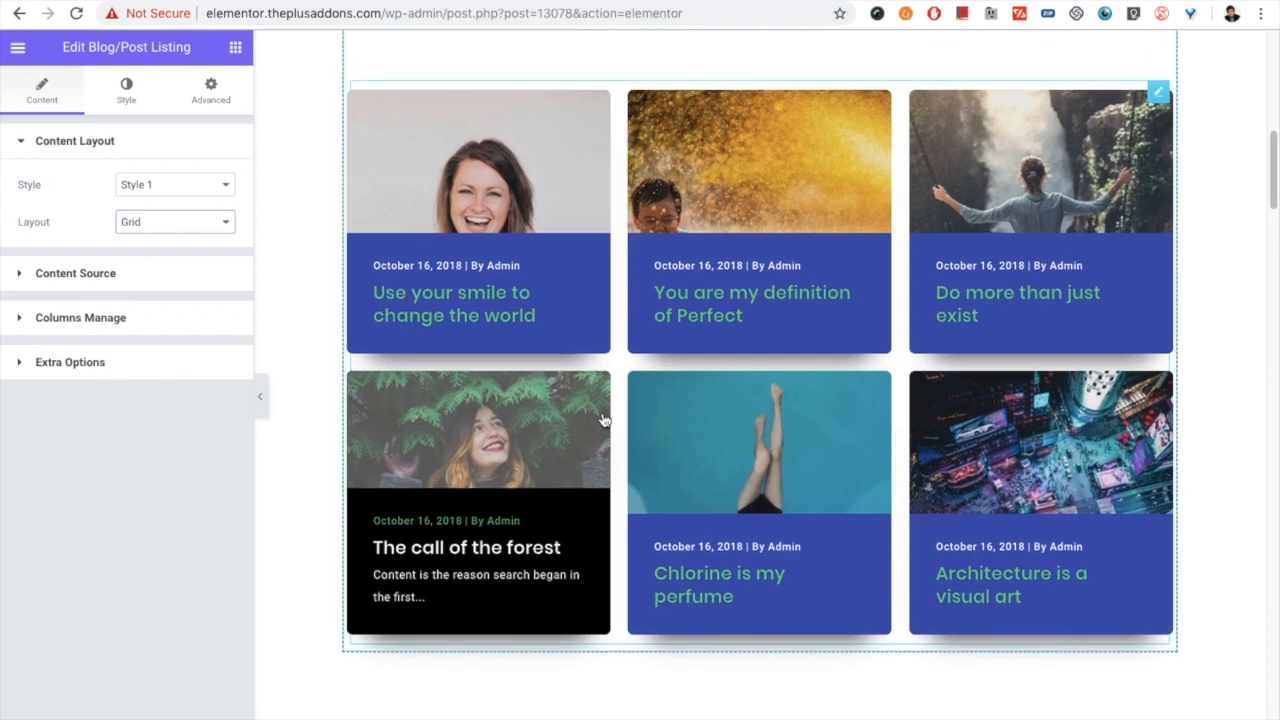
{"action": "scroll", "coordinate": [603, 420], "scroll_direction": "up", "scroll_amount": 2}
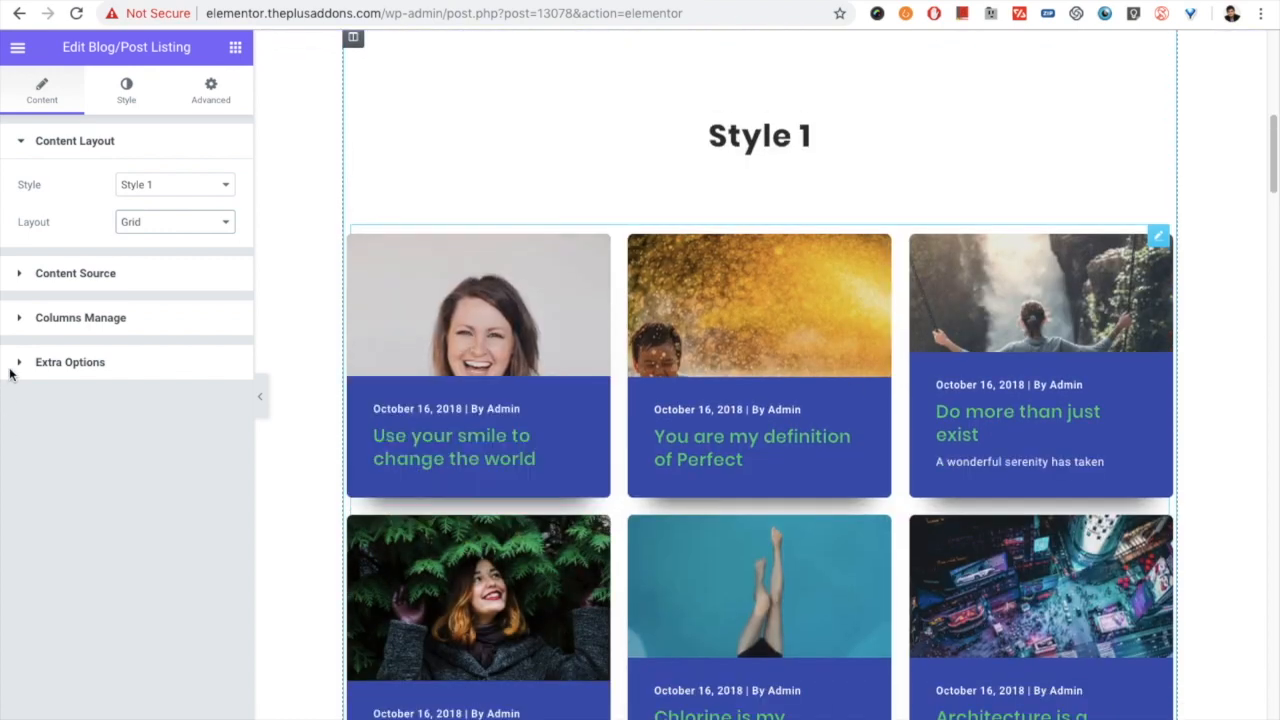
{"action": "left_click", "coordinate": [138, 223]}
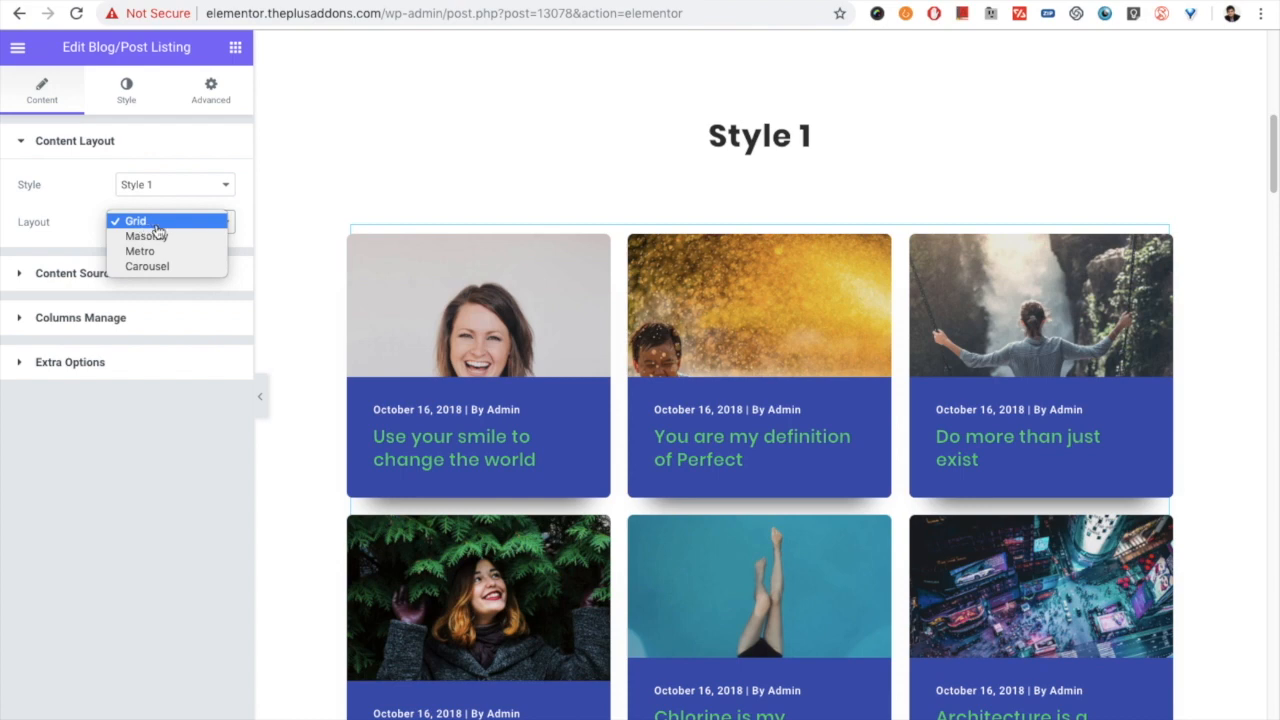
{"action": "left_click", "coordinate": [162, 226]}
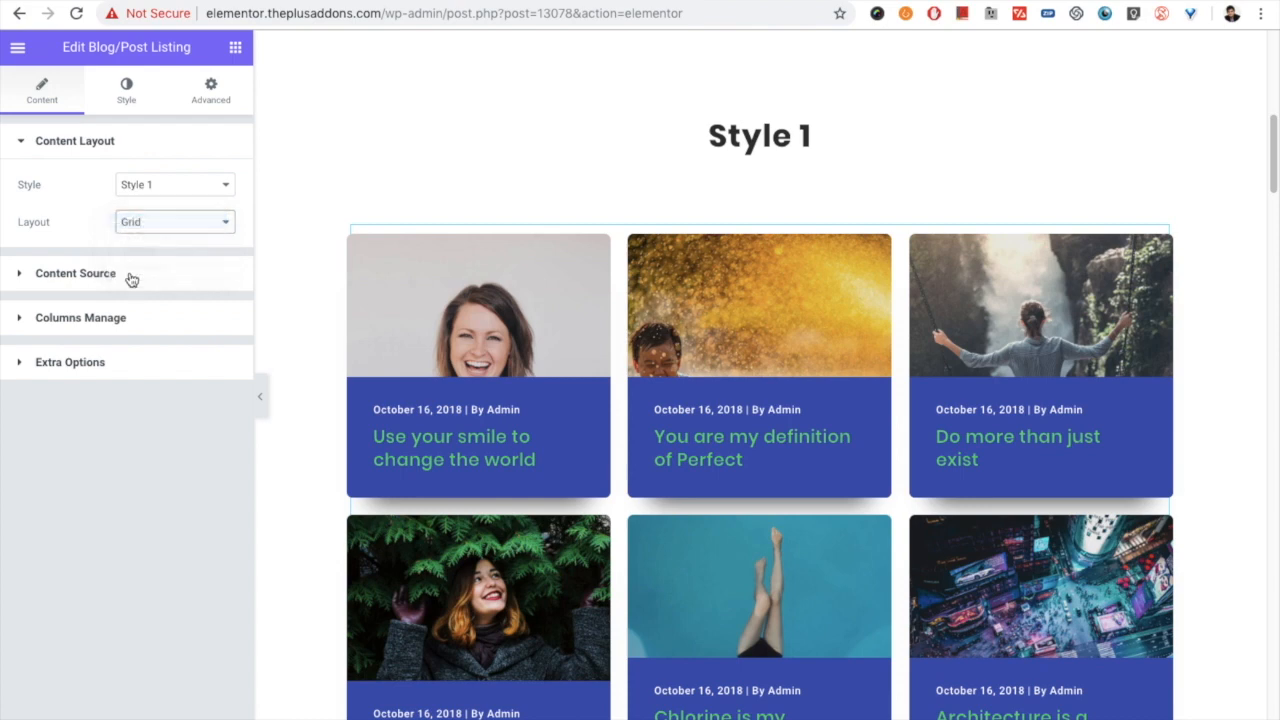
- Turn on the Category Wise Filter in the grid listing's extra options
{"action": "left_click", "coordinate": [95, 320]}
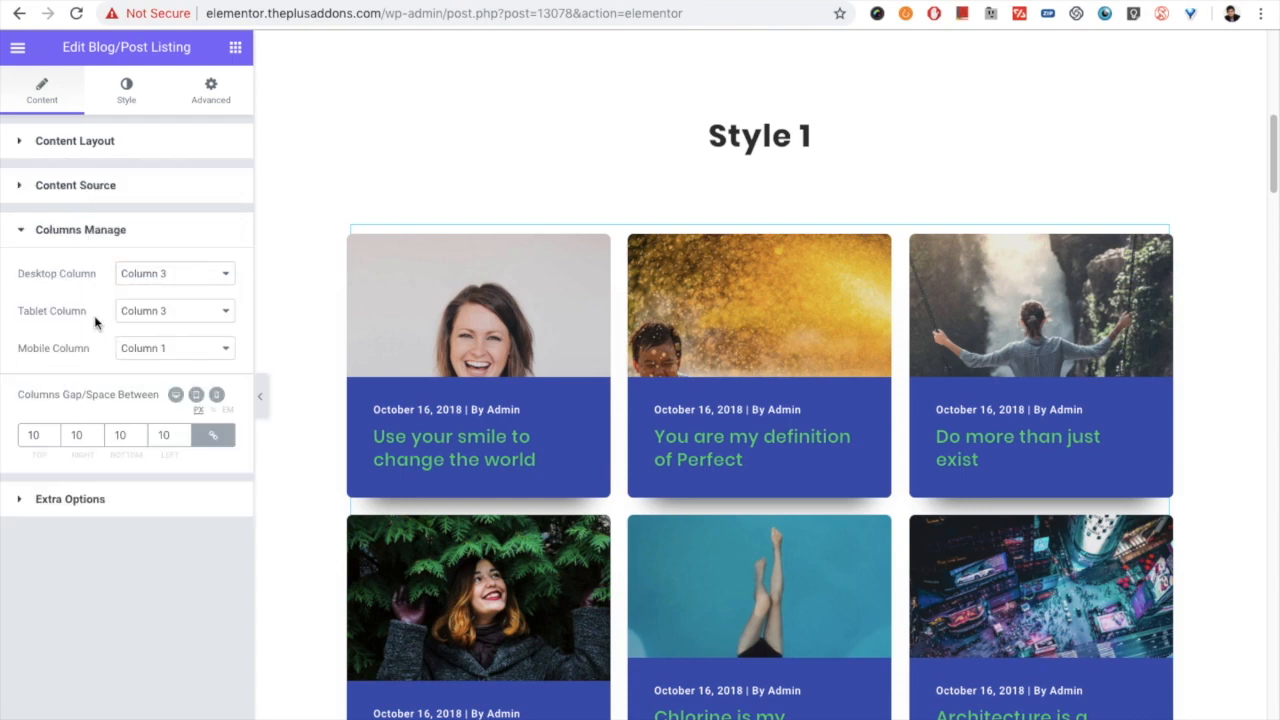
{"action": "left_click", "coordinate": [86, 495]}
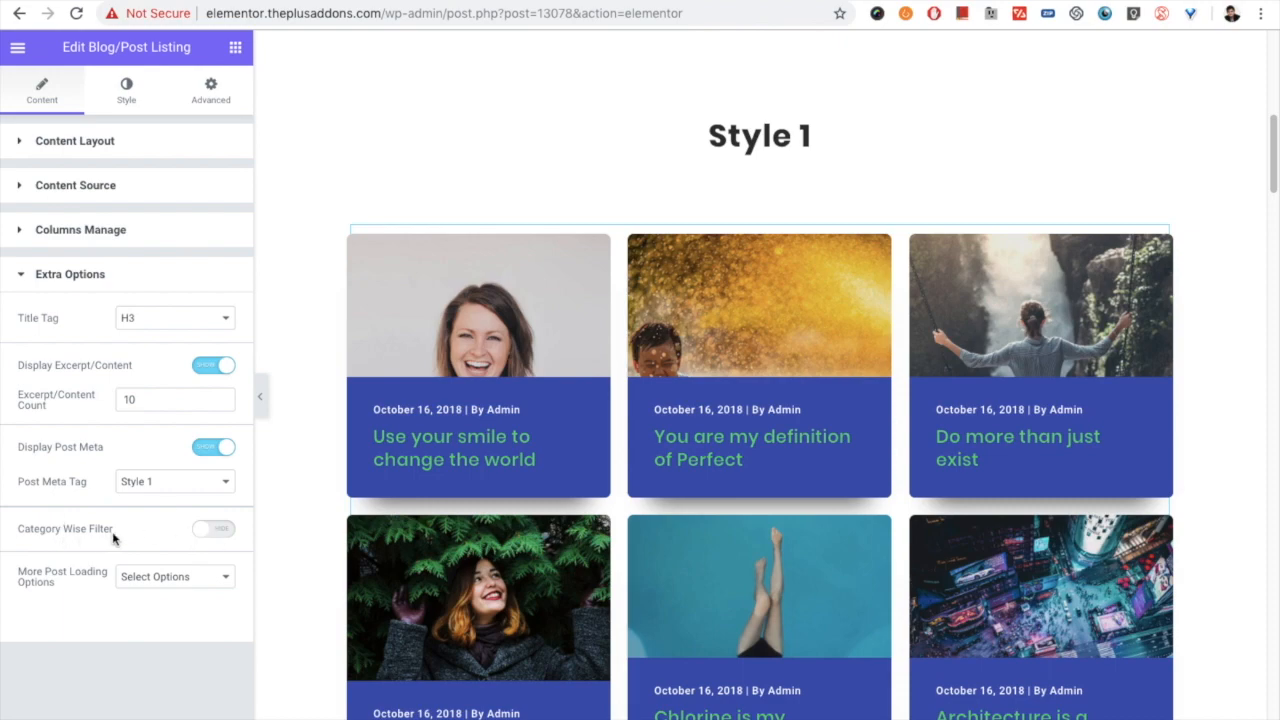
{"action": "left_click", "coordinate": [222, 532]}
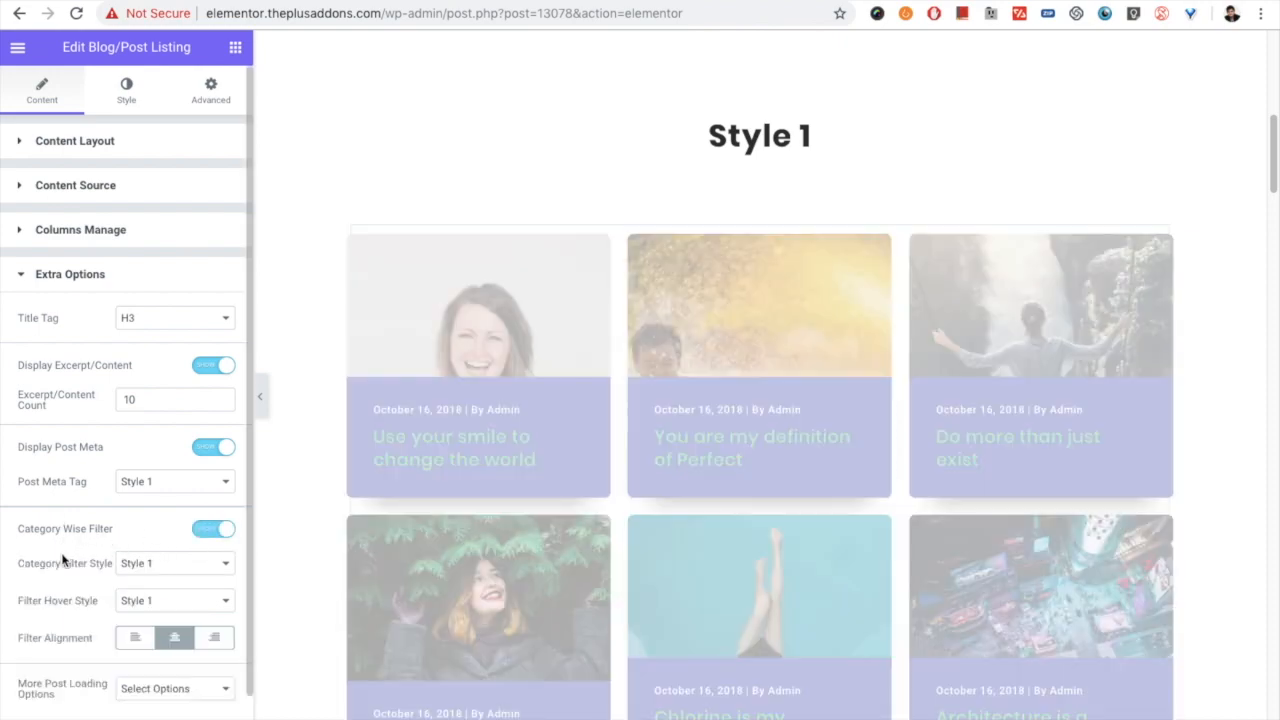
{"action": "scroll", "coordinate": [63, 558], "scroll_direction": "down", "scroll_amount": 1}
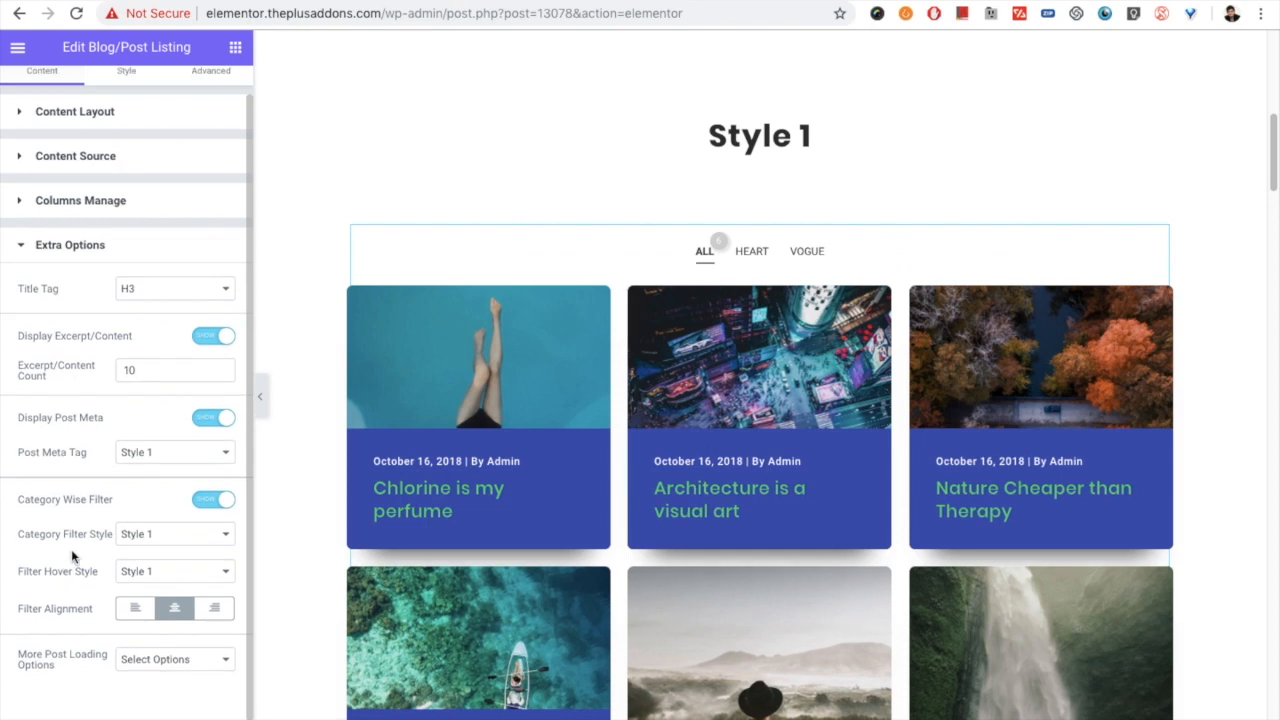
- Set the Category Filter Style to Style 3 and keep the Filter Hover Style at Style 1
{"action": "left_click", "coordinate": [143, 534]}
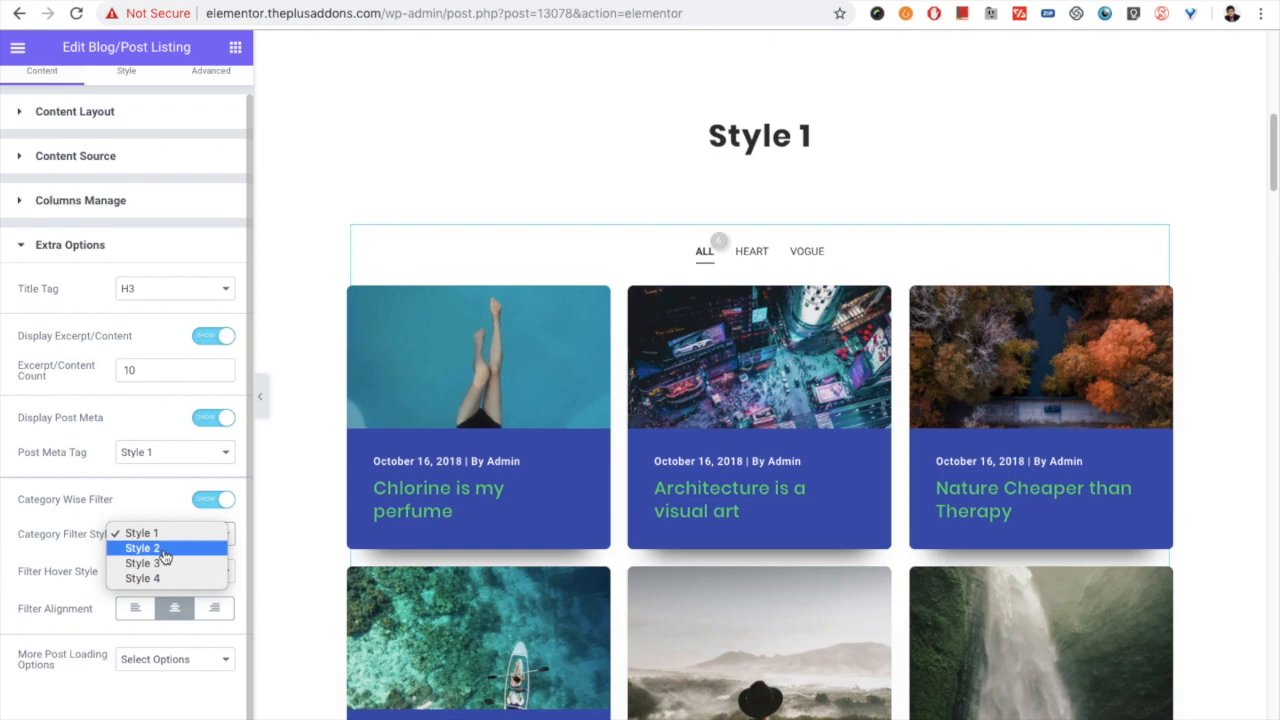
{"action": "left_click", "coordinate": [160, 564]}
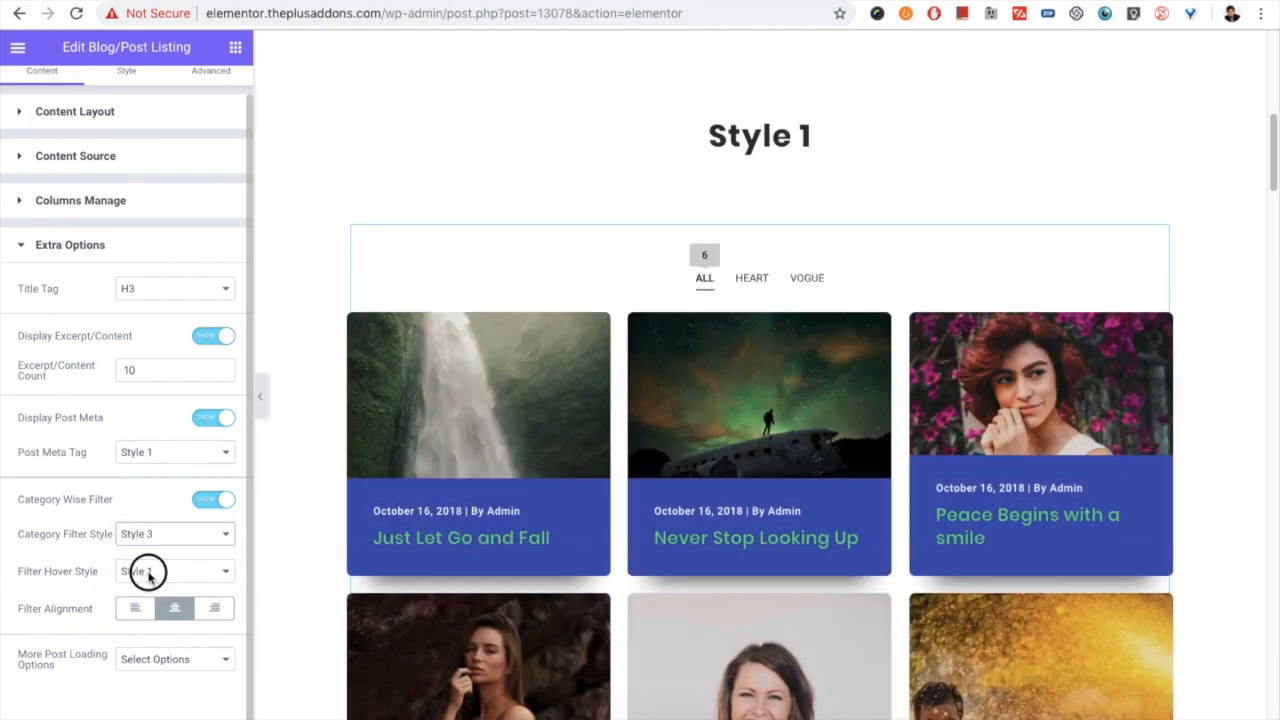
{"action": "left_click", "coordinate": [148, 572]}
{"action": "left_click", "coordinate": [172, 577]}
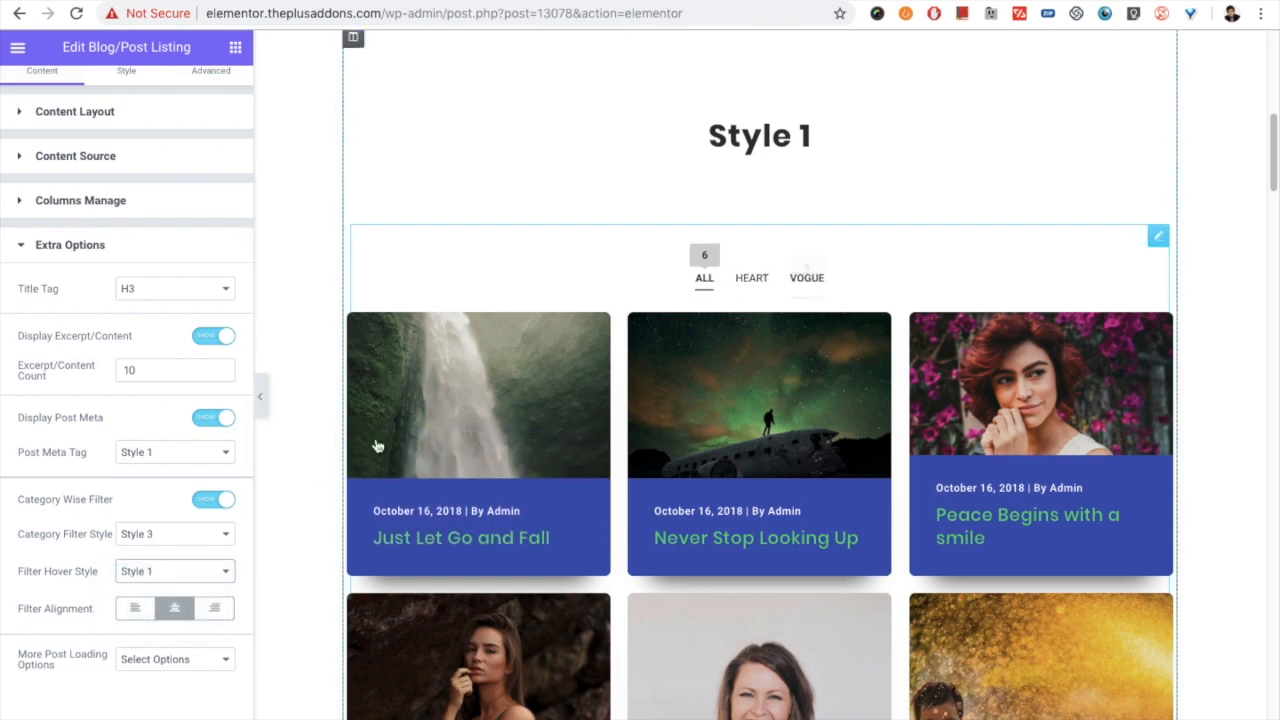
- Try left and right alignment for the category filter, and set it back to center
{"action": "left_click", "coordinate": [136, 612]}
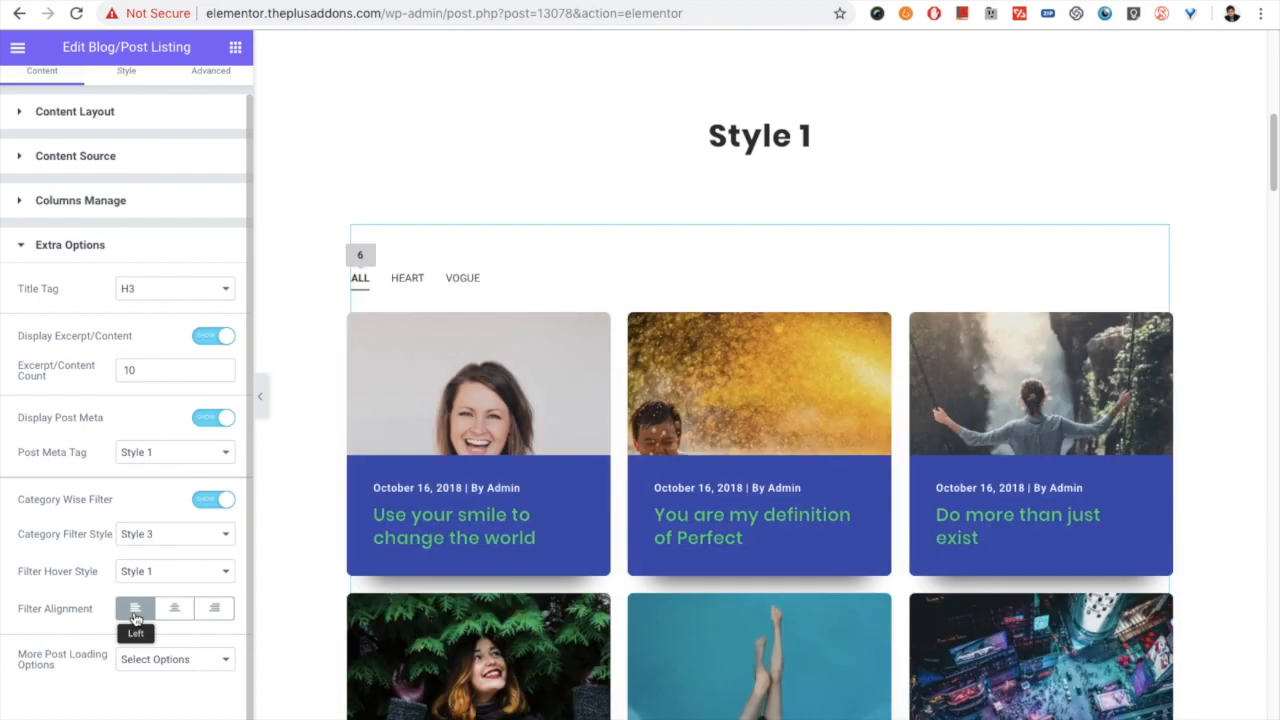
{"action": "left_click", "coordinate": [213, 609]}
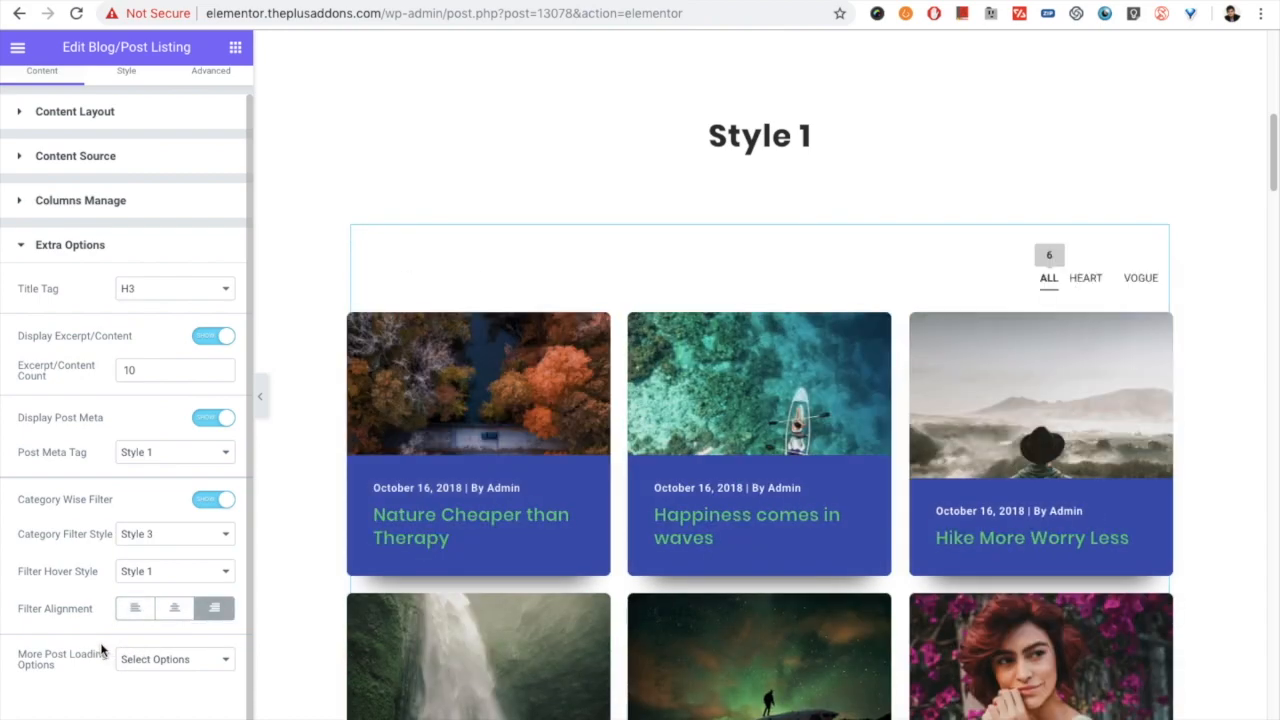
{"action": "left_click", "coordinate": [176, 615]}
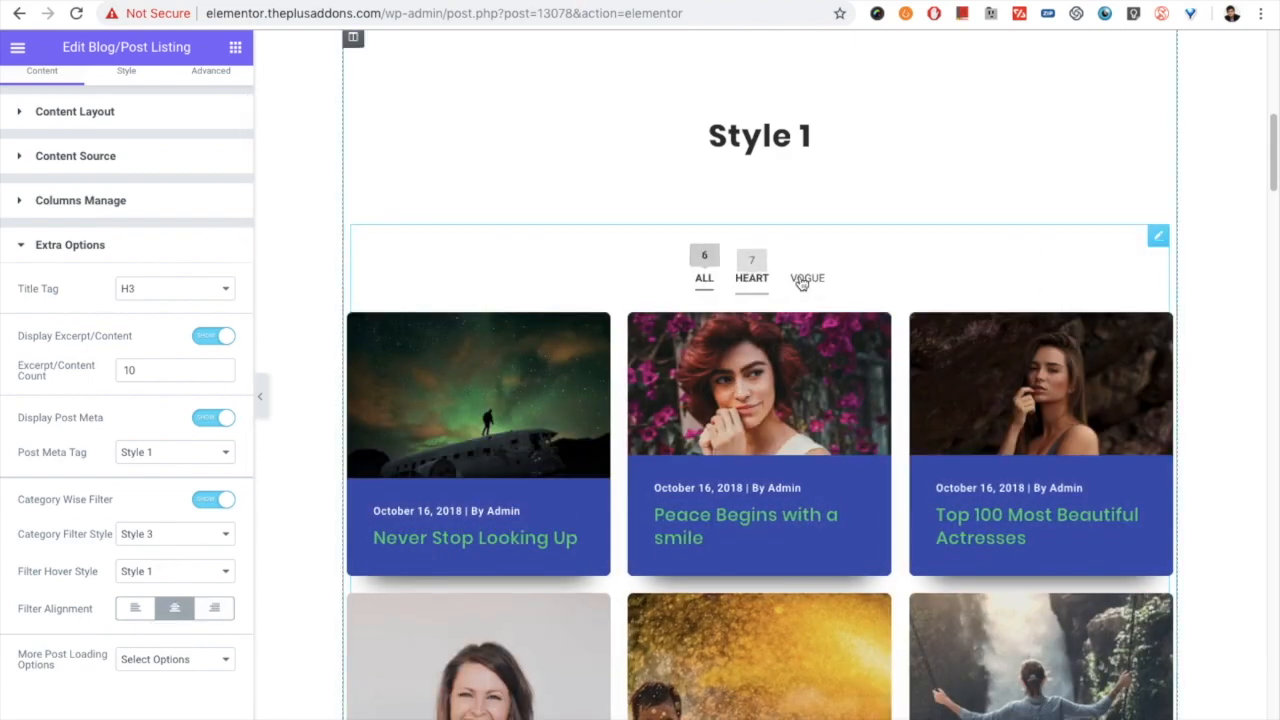
- Review the Filter Category style settings of the post listing: typography, inner padding, margin, and normal and hover colors
{"action": "scroll", "coordinate": [80, 312], "scroll_direction": "up", "scroll_amount": 2}
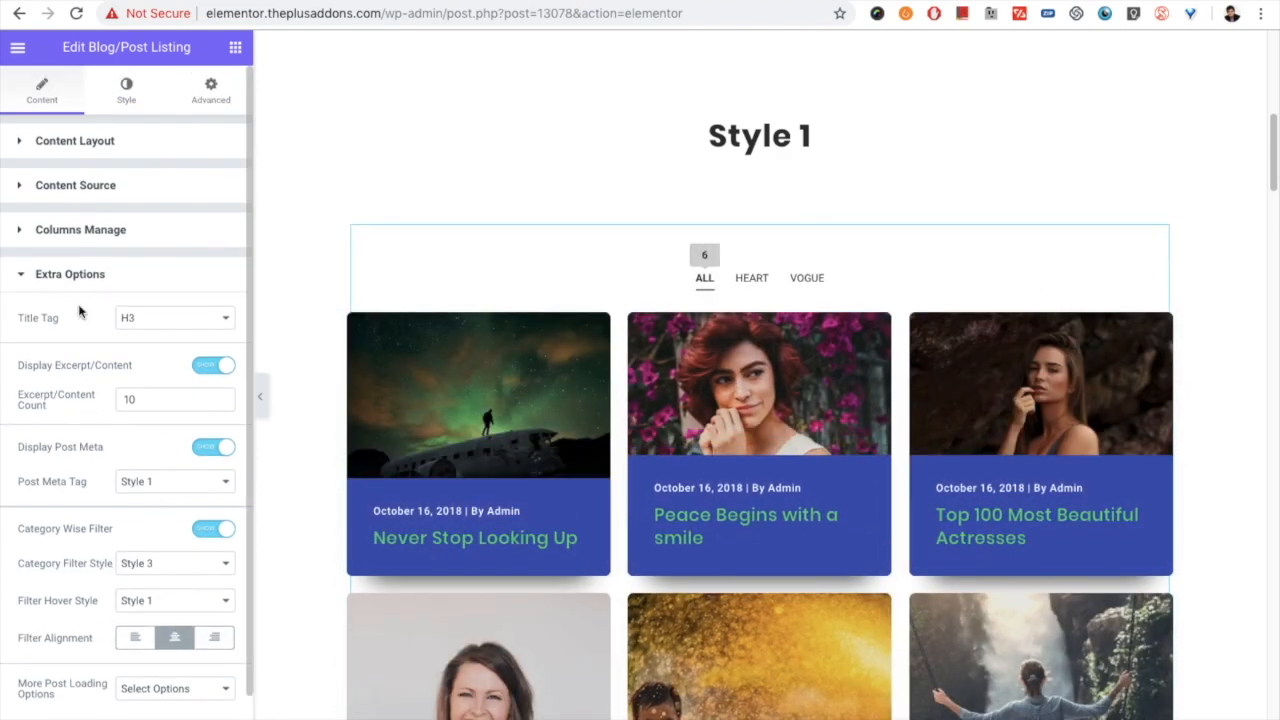
{"action": "left_click", "coordinate": [121, 100]}
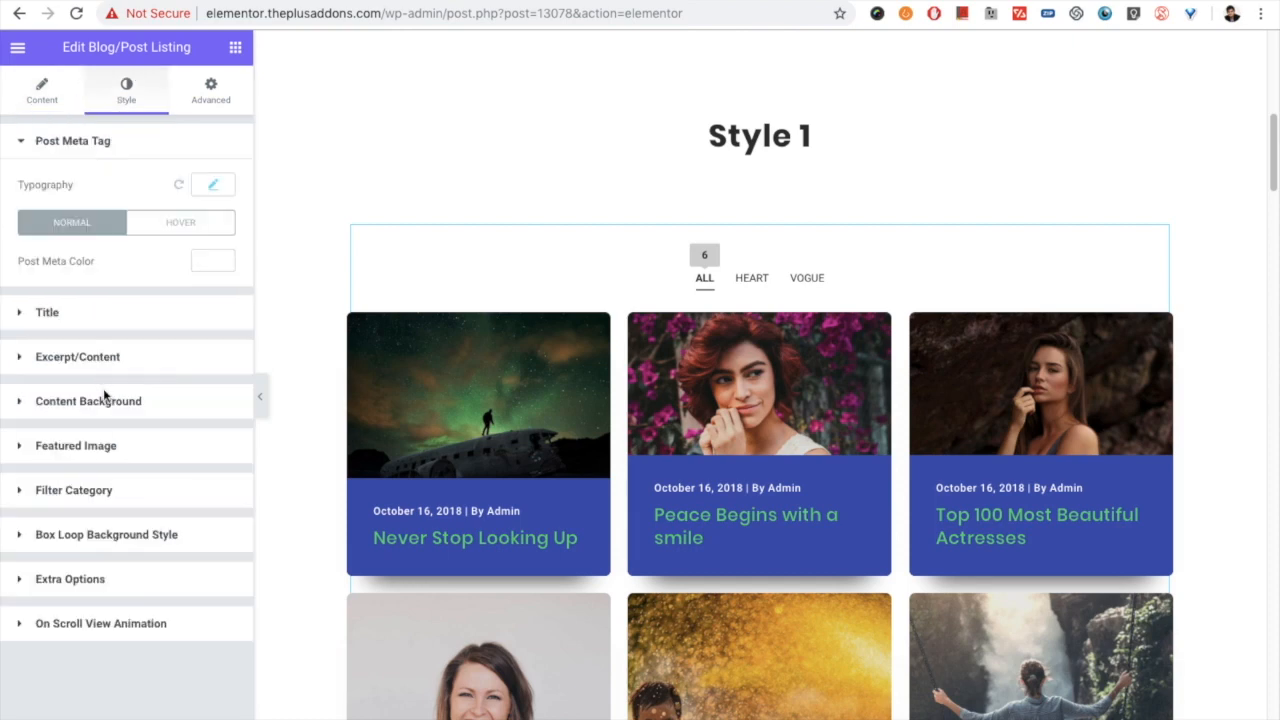
{"action": "left_click", "coordinate": [93, 490]}
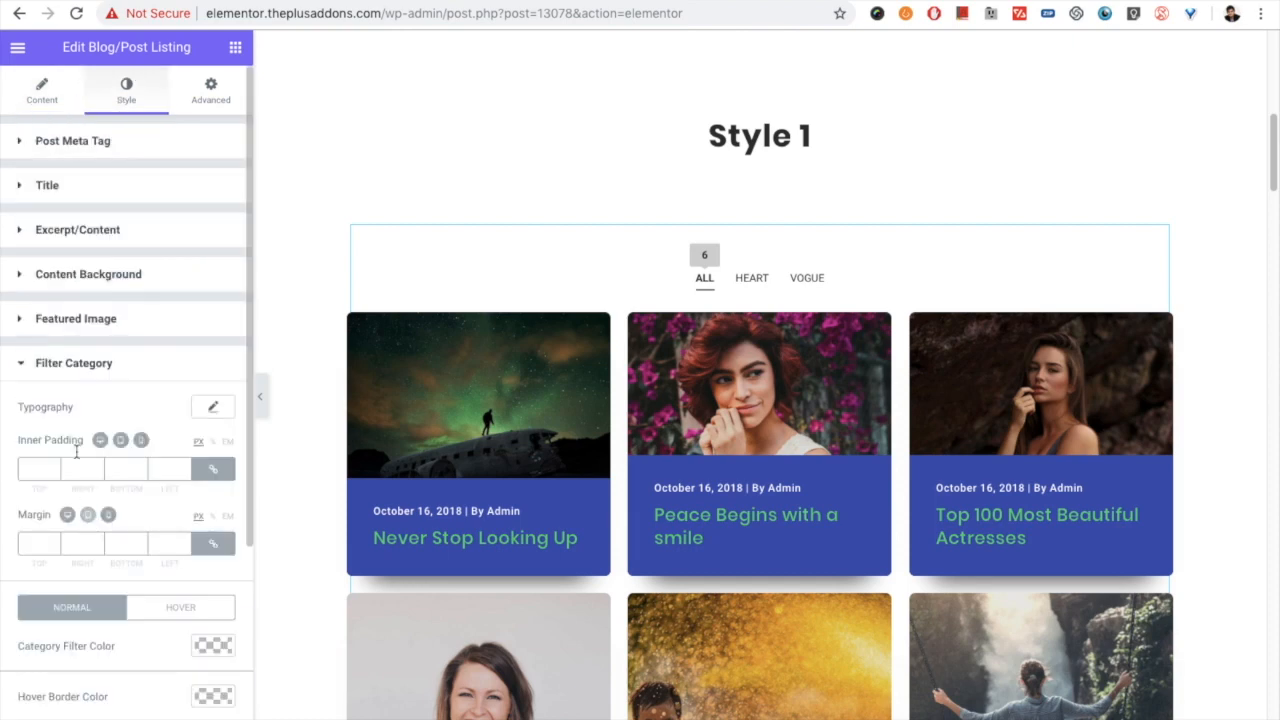
{"action": "scroll", "coordinate": [150, 410], "scroll_direction": "down", "scroll_amount": 5}
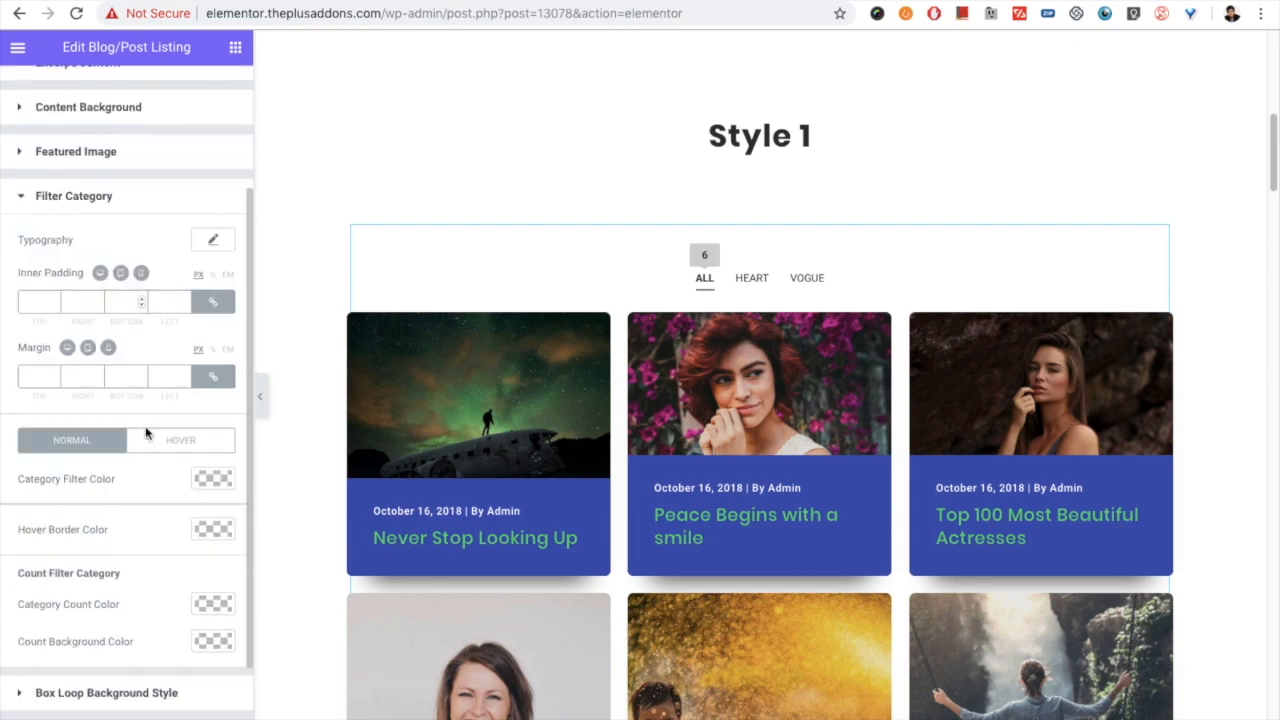
{"action": "left_click", "coordinate": [216, 166]}
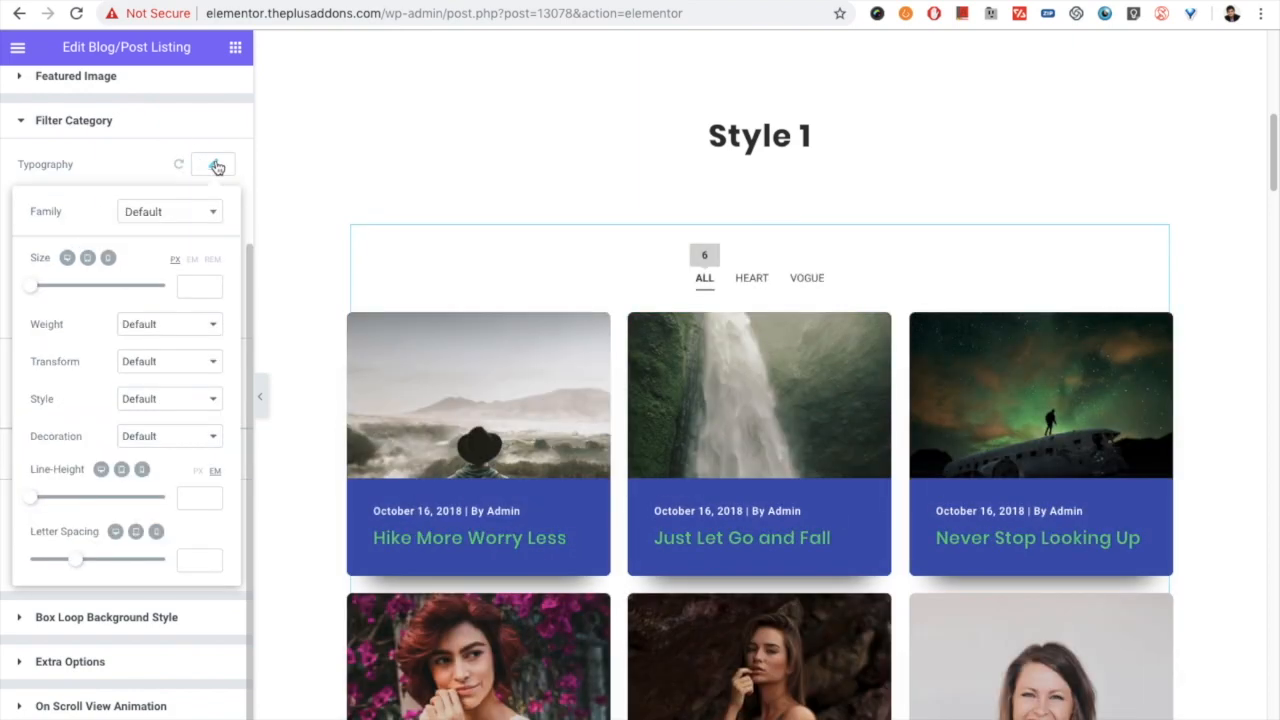
{"action": "left_click", "coordinate": [216, 166]}
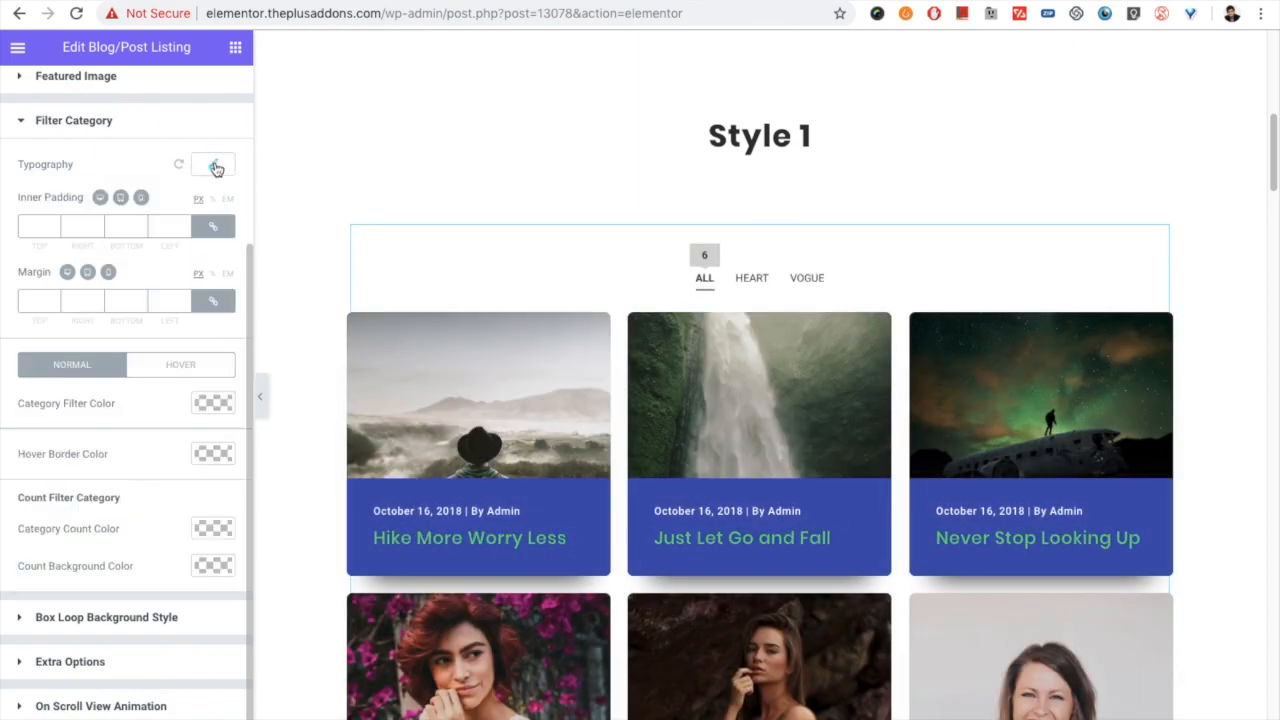
{"action": "left_click", "coordinate": [37, 222]}
{"action": "left_click", "coordinate": [35, 298]}
{"action": "left_click", "coordinate": [180, 365]}
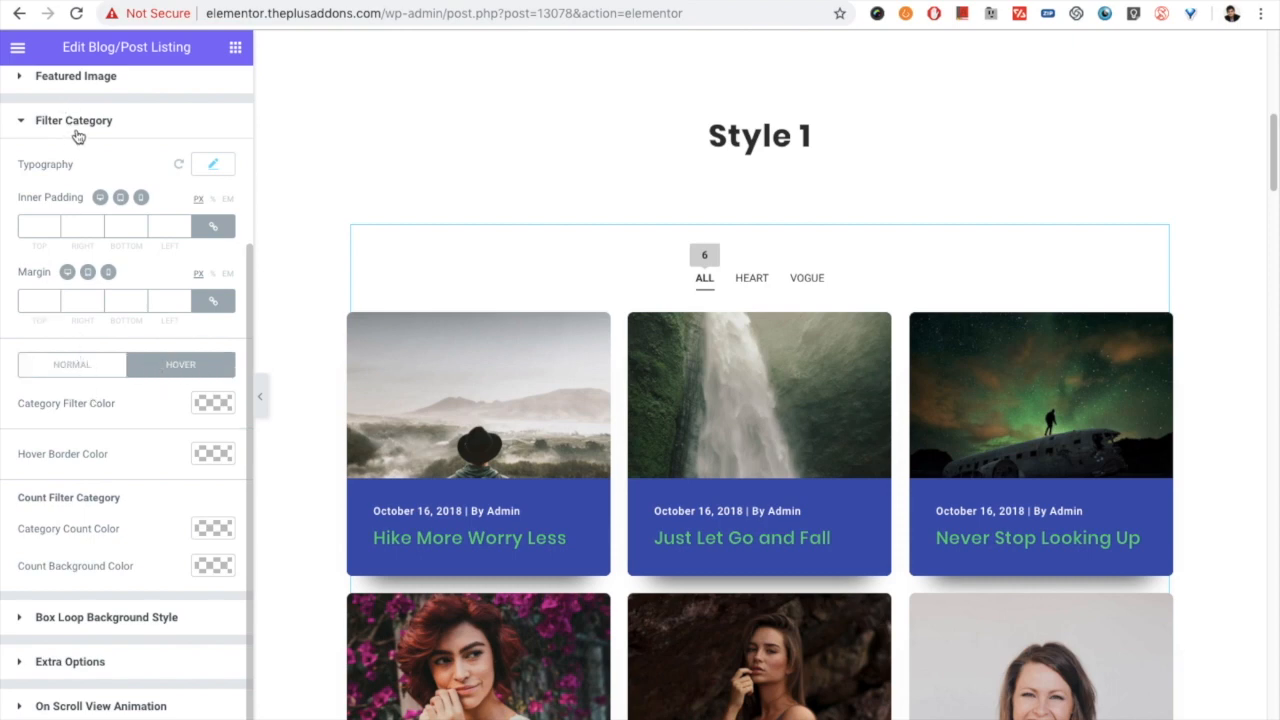
{"action": "scroll", "coordinate": [630, 298], "scroll_direction": "down", "scroll_amount": 1}
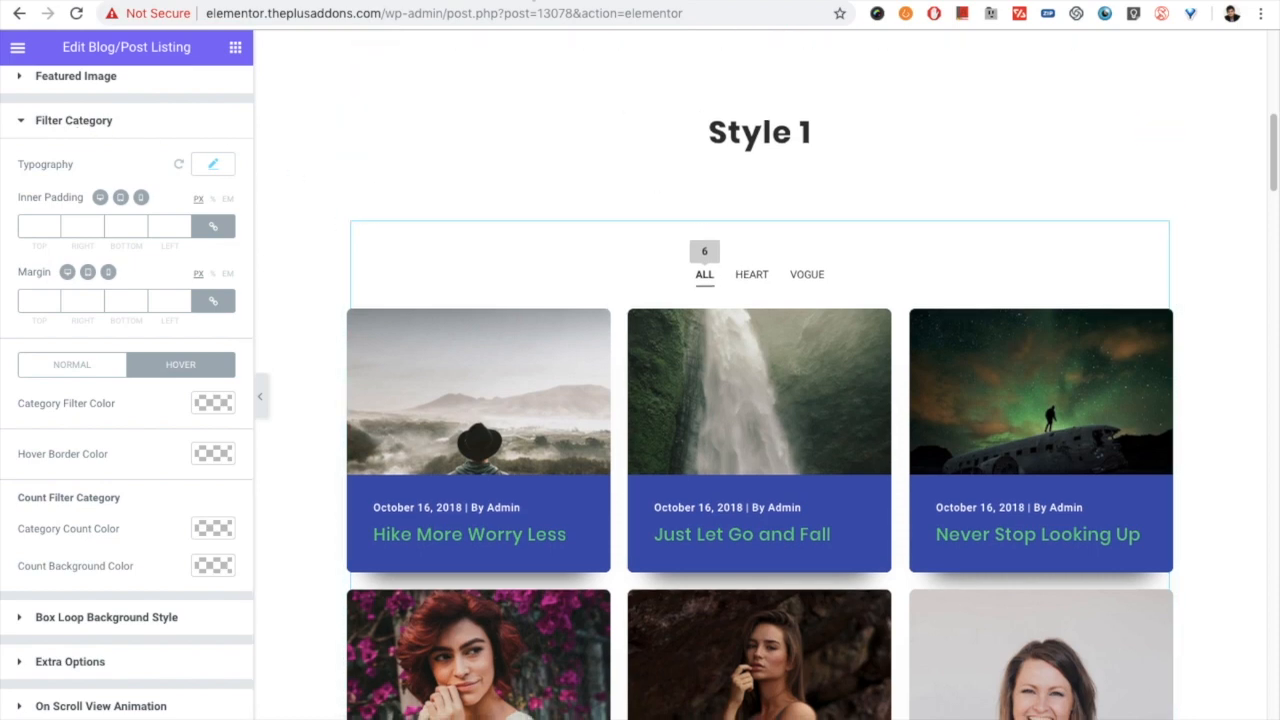
{"action": "scroll", "coordinate": [675, 371], "scroll_direction": "down", "scroll_amount": 1}
{"action": "scroll", "coordinate": [675, 371], "scroll_direction": "down", "scroll_amount": 1}
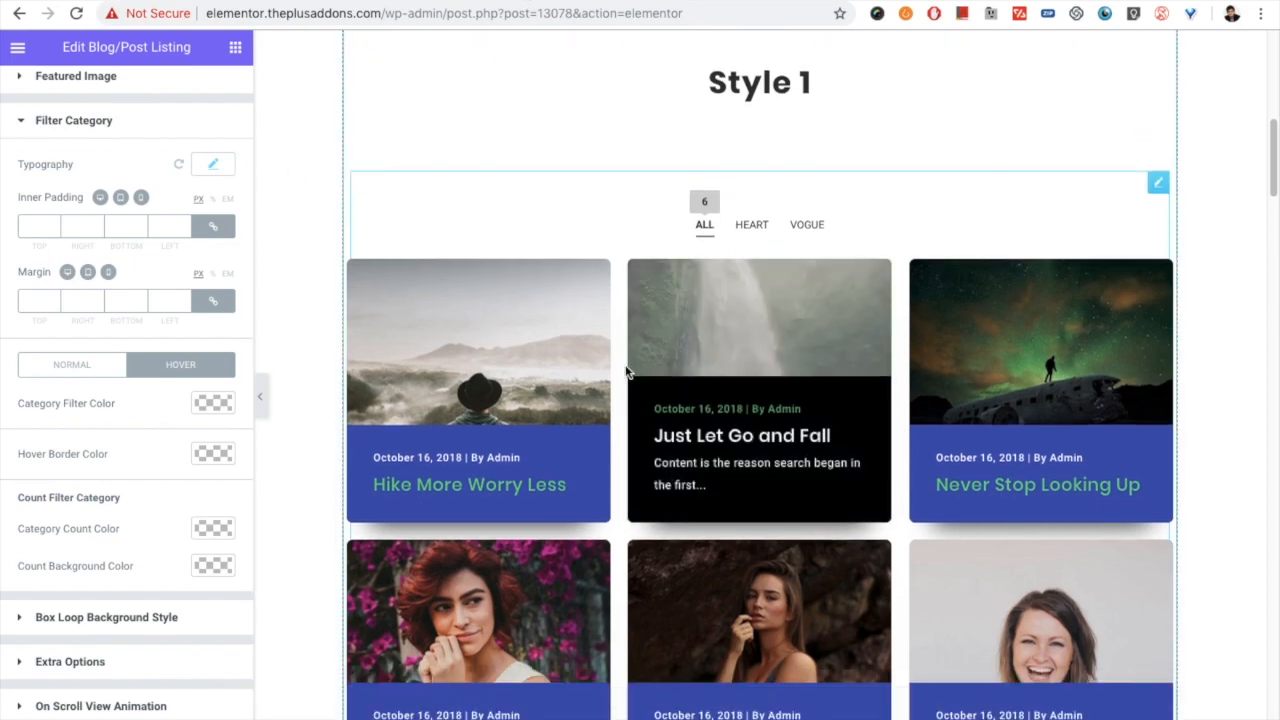
- Leave the filter styling and reopen Extra Options in the listing's content settings
{"action": "scroll", "coordinate": [83, 190], "scroll_direction": "up", "scroll_amount": 1}
{"action": "scroll", "coordinate": [83, 190], "scroll_direction": "up", "scroll_amount": 5}
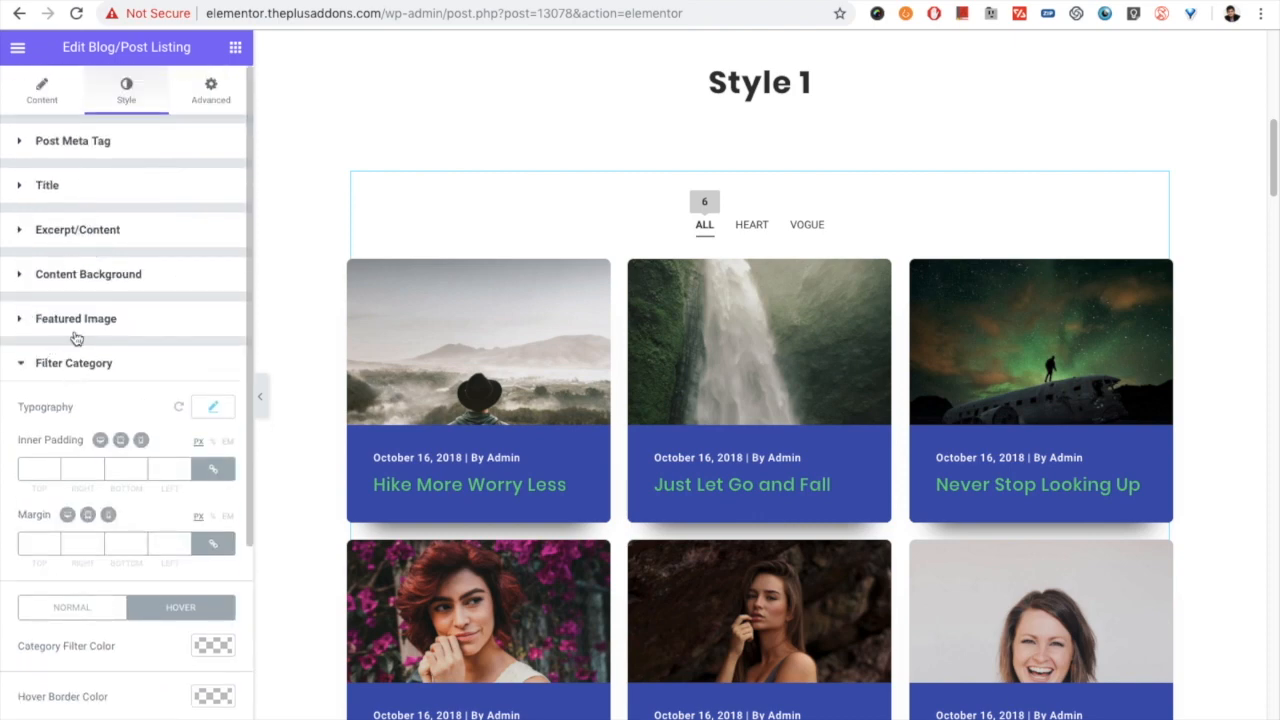
{"action": "left_click", "coordinate": [66, 354]}
{"action": "left_click", "coordinate": [42, 92]}
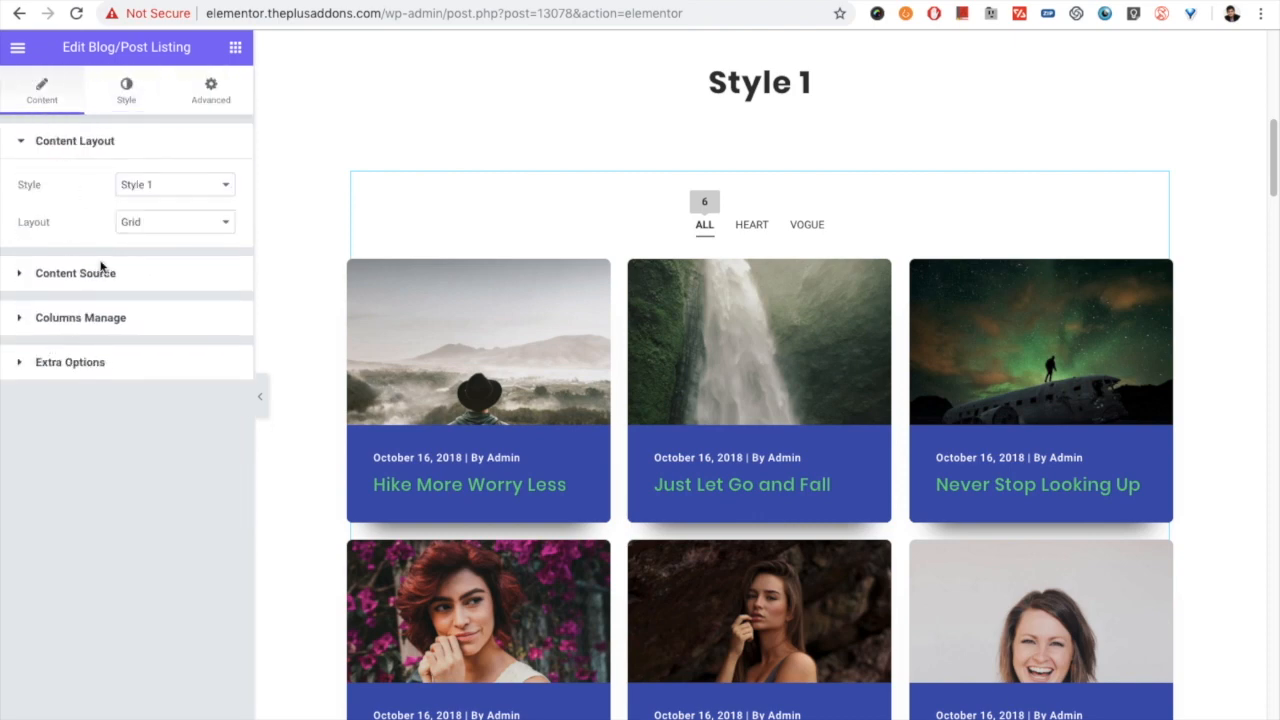
{"action": "left_click", "coordinate": [106, 364]}
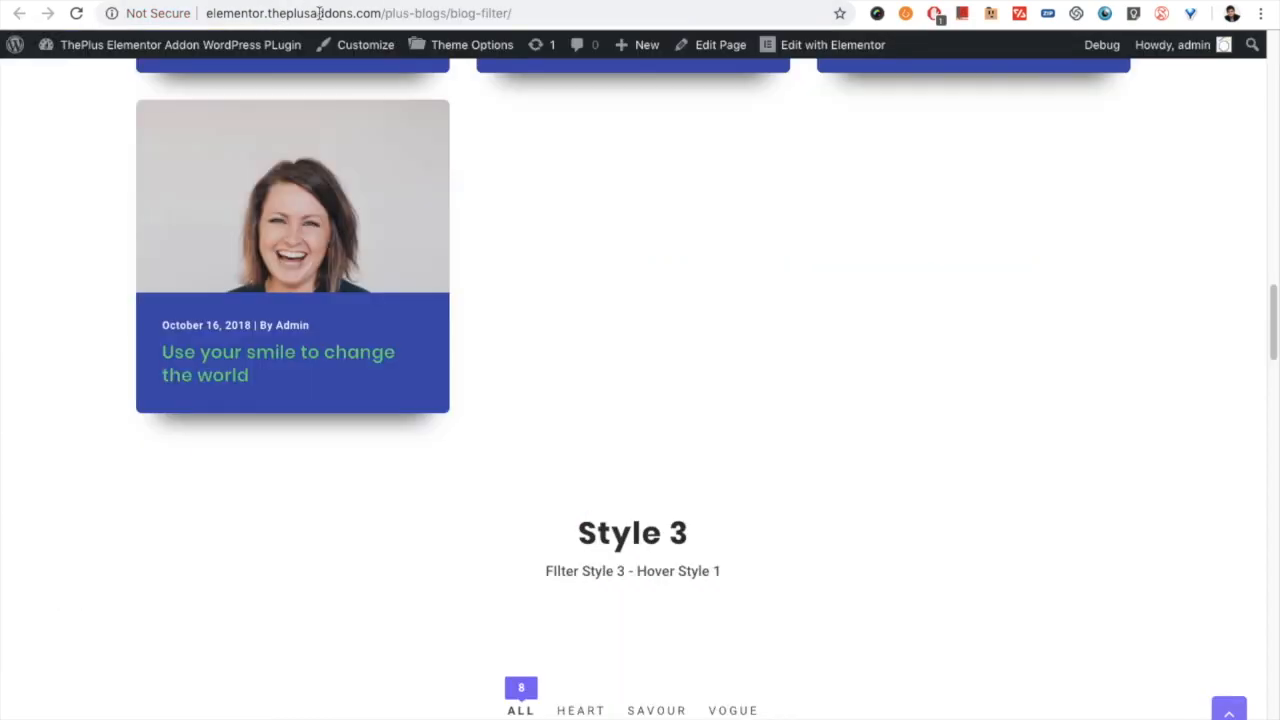
- Switch to the Messy Columns blog demo page and examine its staggered three-column listing and the Messy Columns 2 section
{"action": "scroll", "coordinate": [346, 169], "scroll_direction": "up", "scroll_amount": 20}
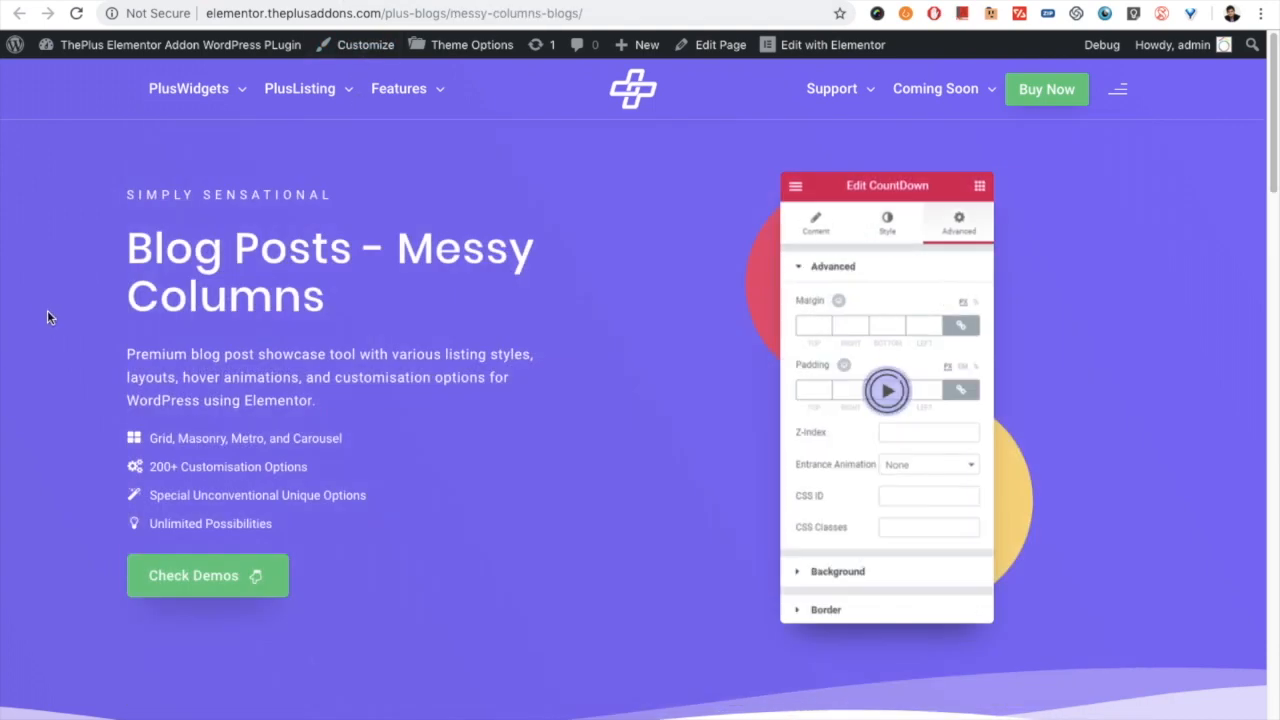
{"action": "scroll", "coordinate": [46, 316], "scroll_direction": "down", "scroll_amount": 8}
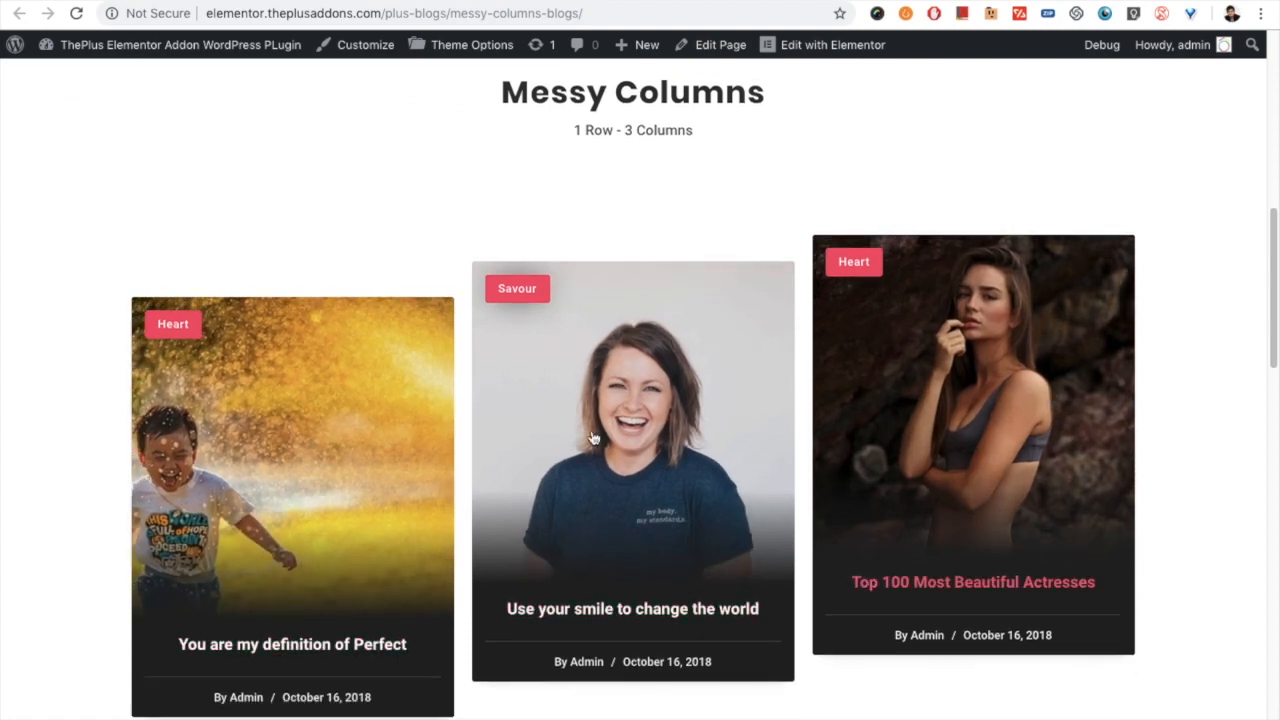
{"action": "scroll", "coordinate": [554, 297], "scroll_direction": "down", "scroll_amount": 1}
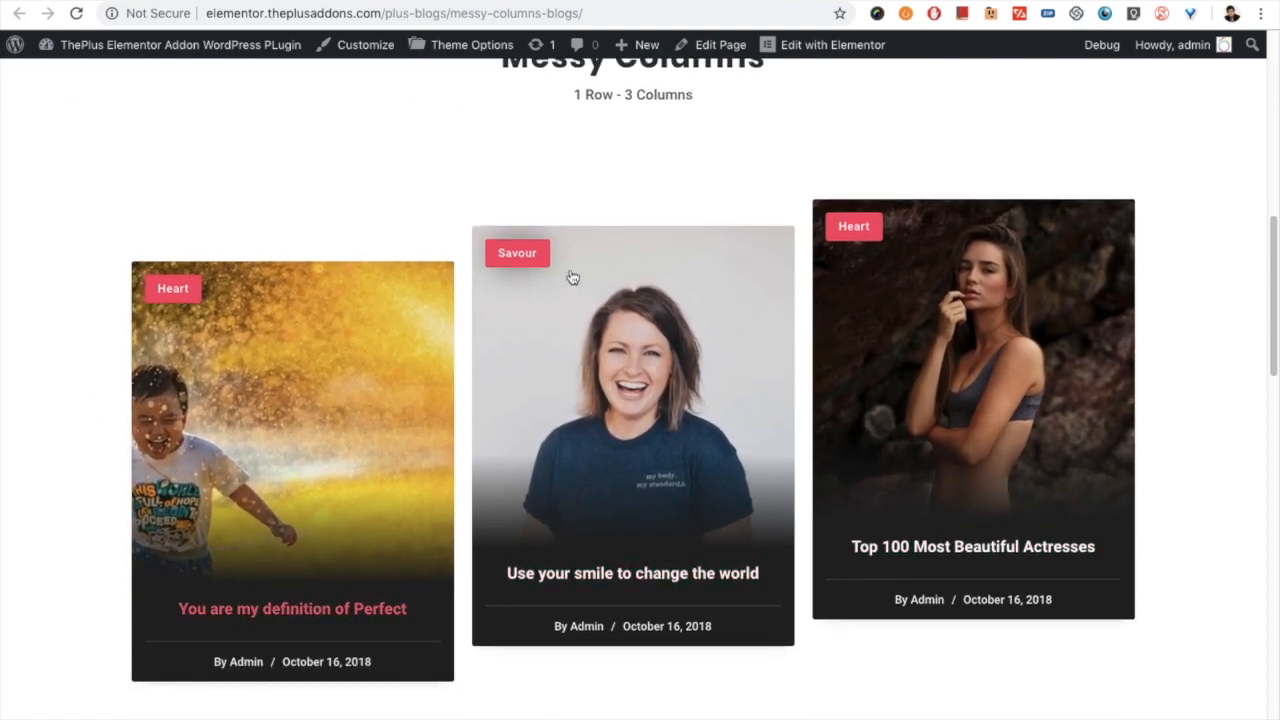
{"action": "scroll", "coordinate": [725, 340], "scroll_direction": "up", "scroll_amount": 1}
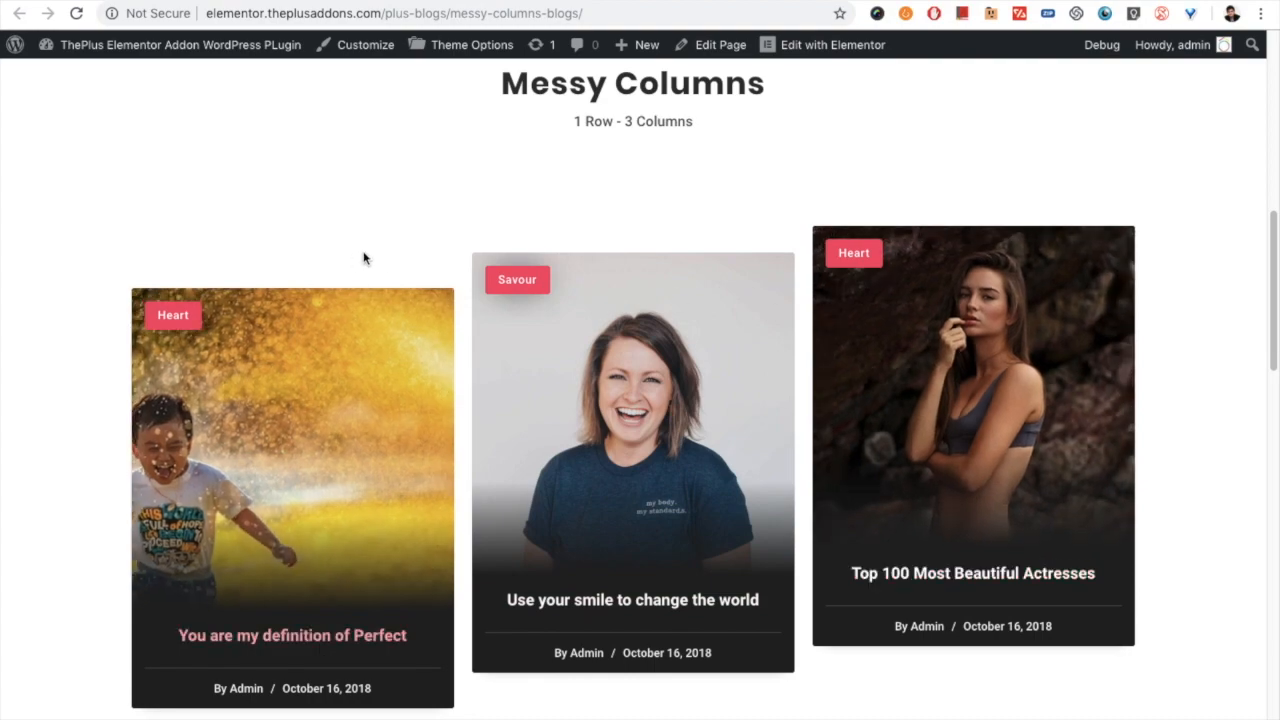
{"action": "scroll", "coordinate": [720, 430], "scroll_direction": "down", "scroll_amount": 2}
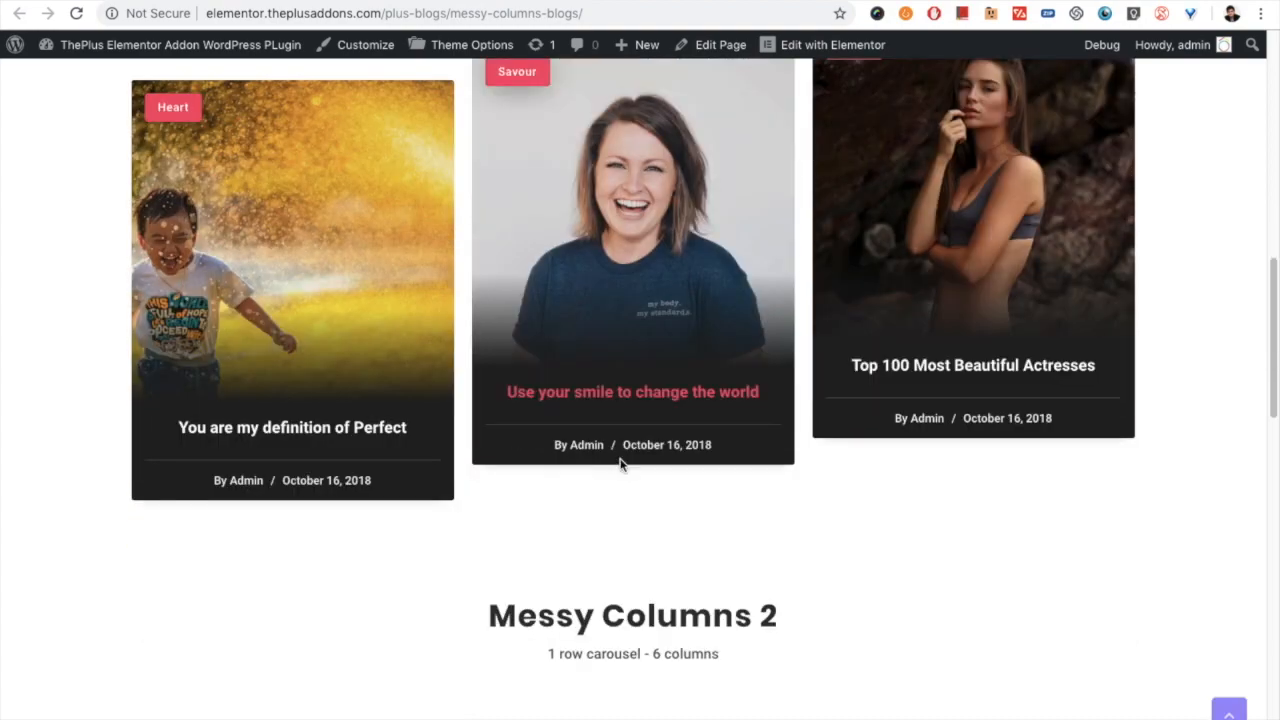
{"action": "scroll", "coordinate": [610, 430], "scroll_direction": "down", "scroll_amount": 3}
{"action": "scroll", "coordinate": [618, 497], "scroll_direction": "down", "scroll_amount": 2}
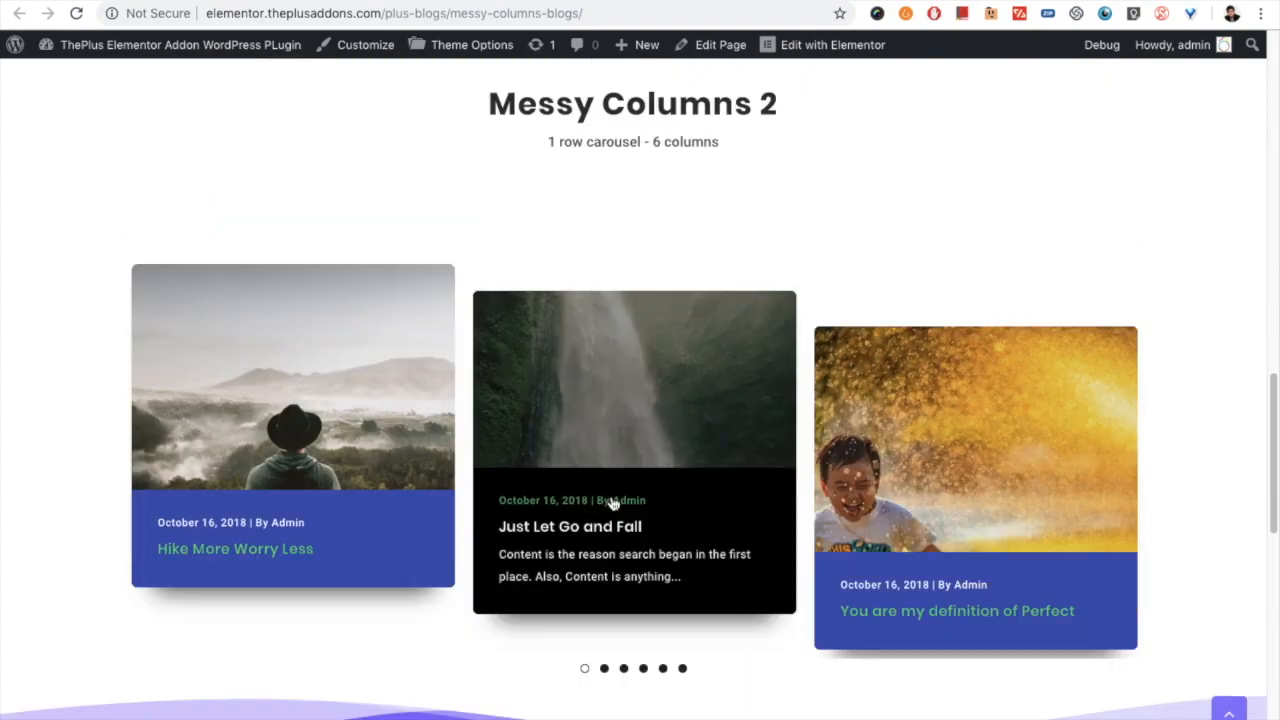
- Step through the second to sixth slides of the Messy Columns 2 carousel, and review the three-column example again
{"action": "scroll", "coordinate": [630, 580], "scroll_direction": "down", "scroll_amount": 1}
{"action": "left_click", "coordinate": [603, 632]}
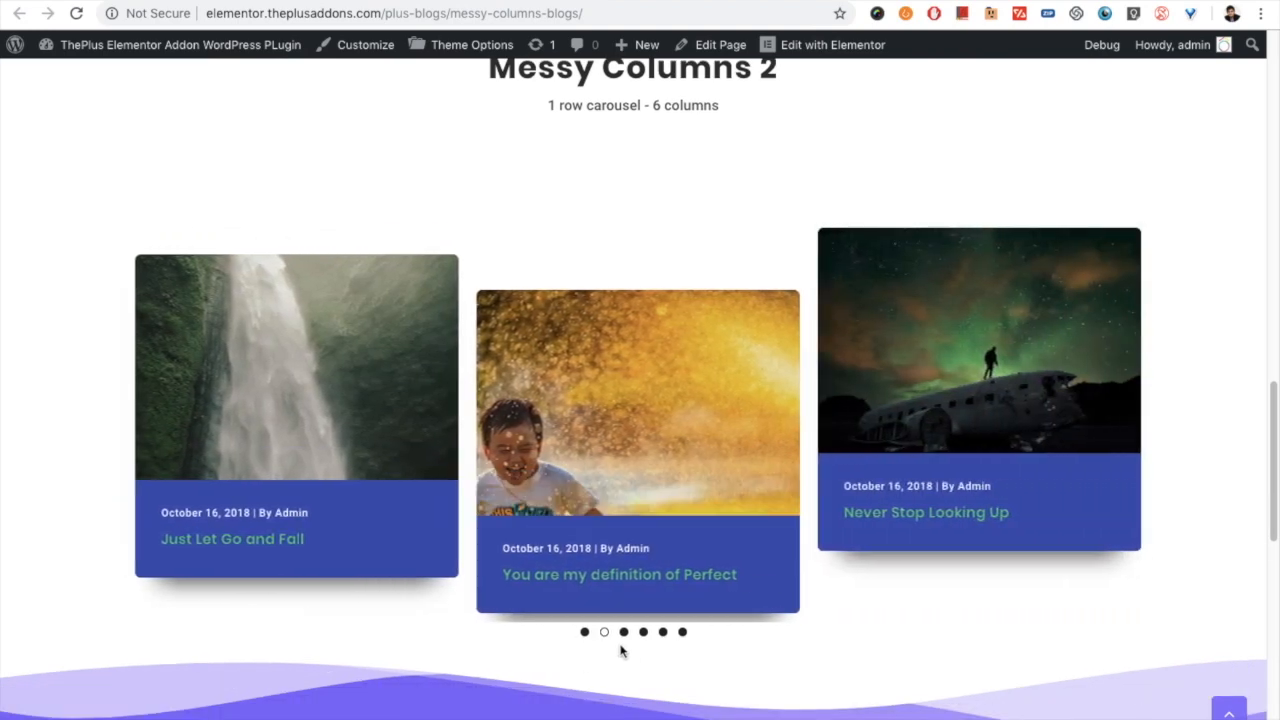
{"action": "left_click", "coordinate": [624, 633]}
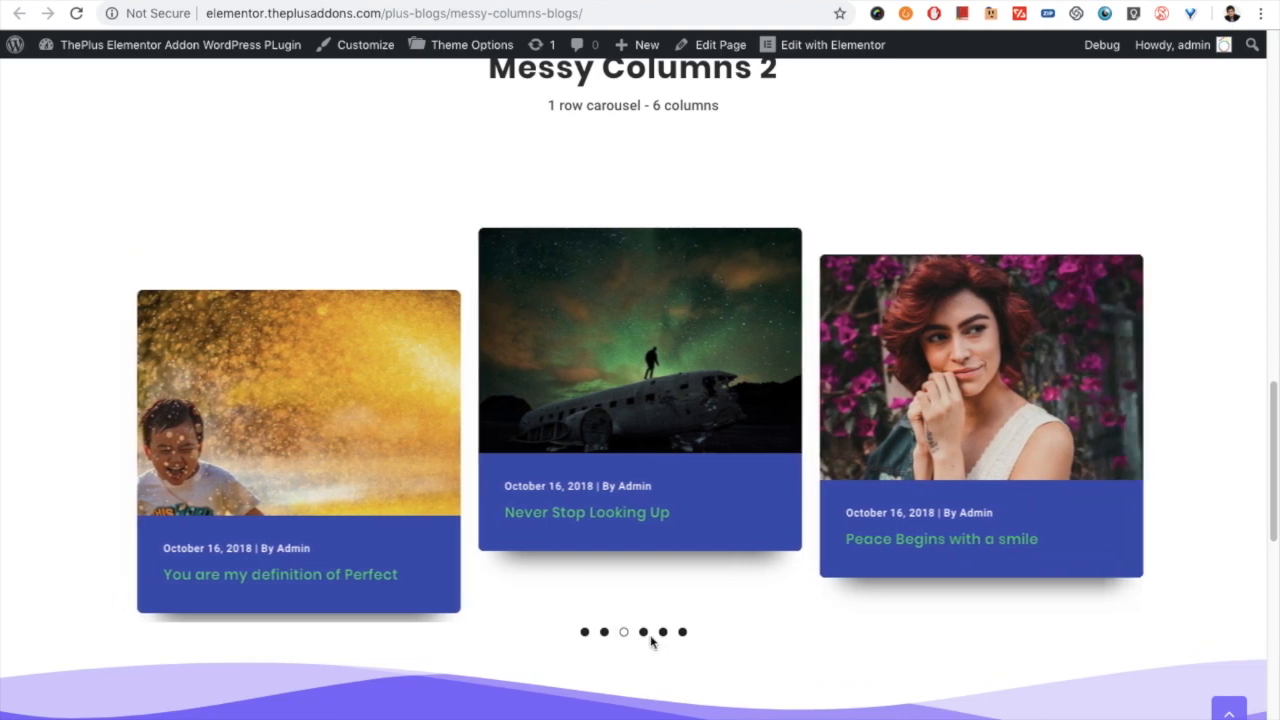
{"action": "left_click", "coordinate": [644, 633]}
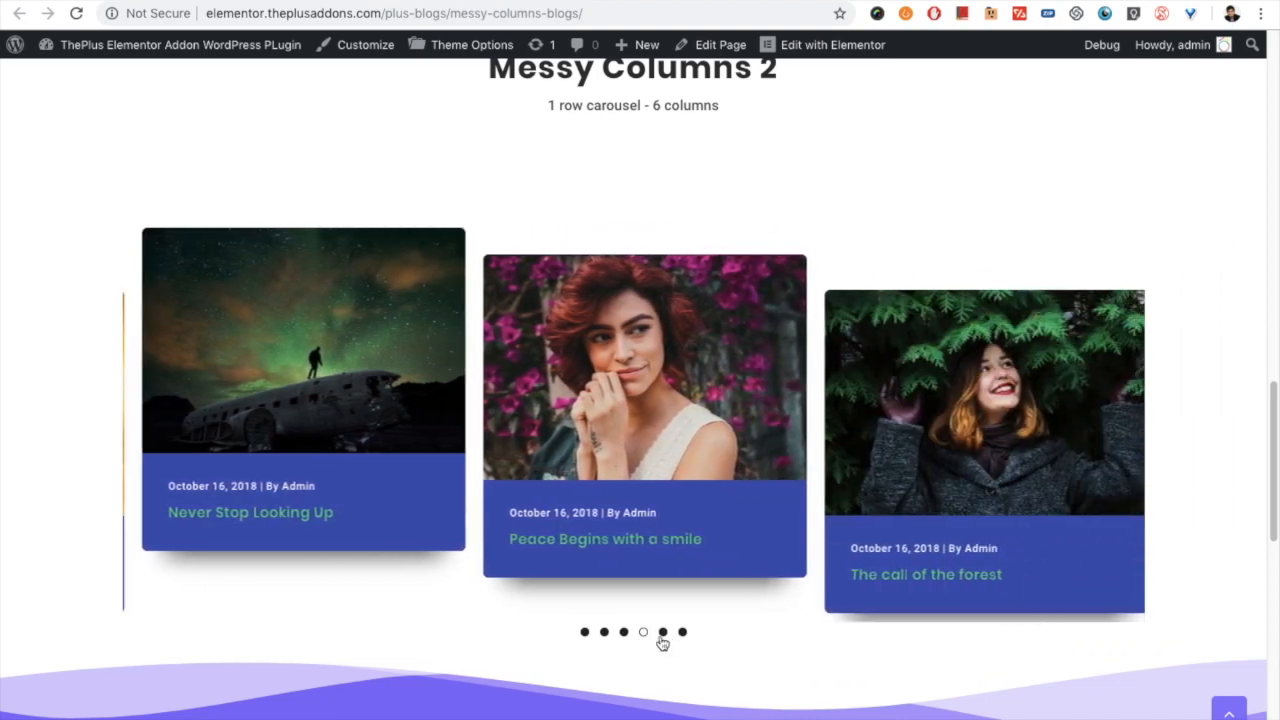
{"action": "left_click", "coordinate": [663, 633]}
{"action": "left_click", "coordinate": [683, 633]}
{"action": "scroll", "coordinate": [714, 449], "scroll_direction": "up", "scroll_amount": 10}
{"action": "scroll", "coordinate": [697, 438], "scroll_direction": "down", "scroll_amount": 2}
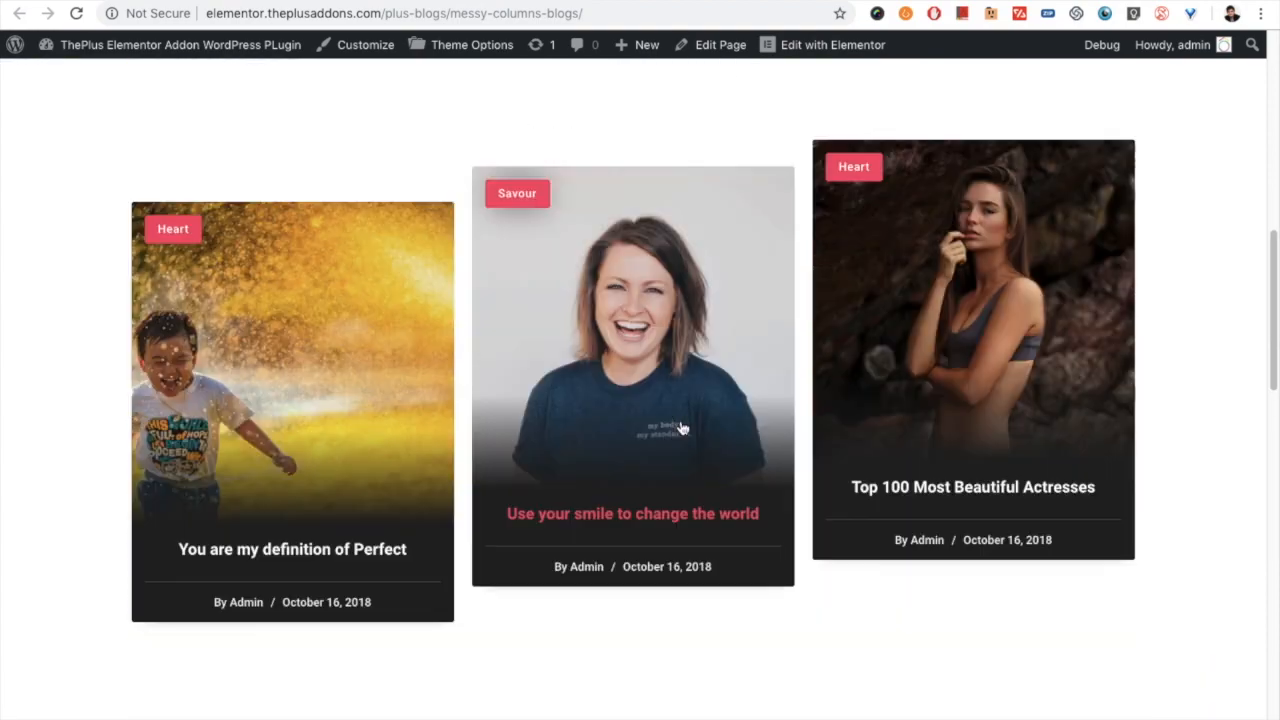
{"action": "scroll", "coordinate": [767, 432], "scroll_direction": "up", "scroll_amount": 9}
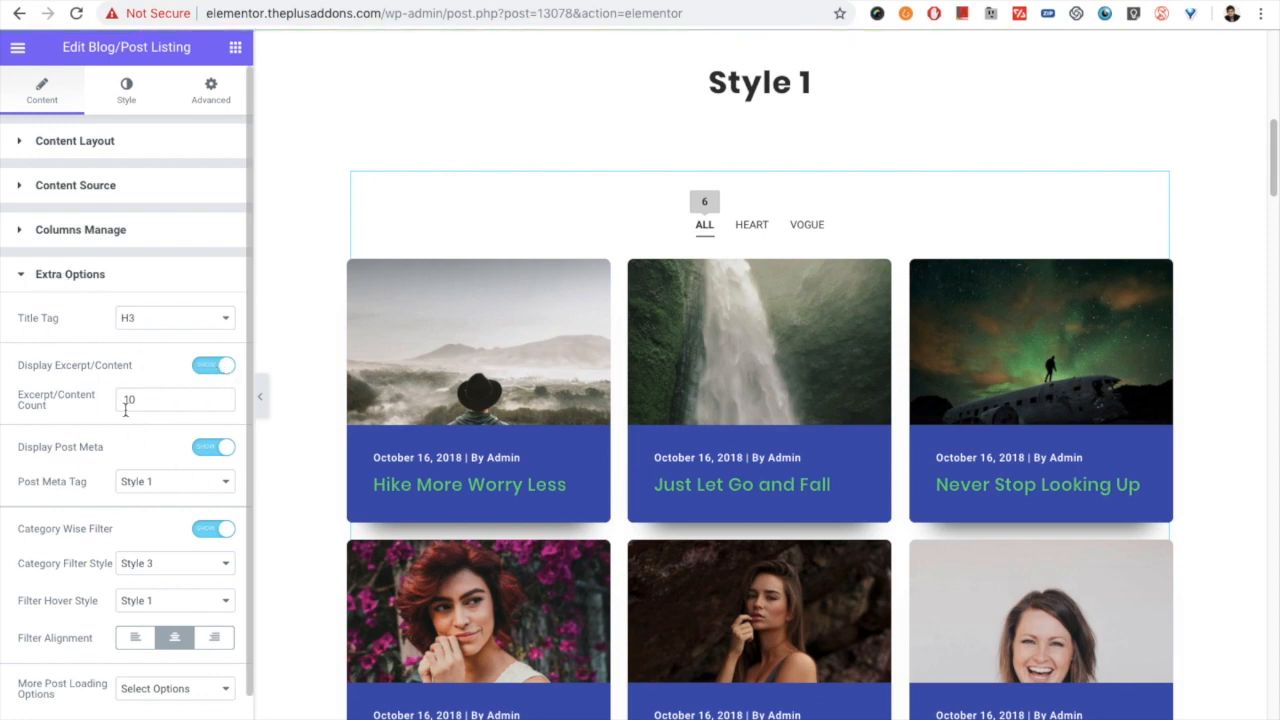
- Back in the Elementor editor, turn off the Category Wise Filter and turn on Messy Columns for the post listing
{"action": "left_click", "coordinate": [206, 528]}
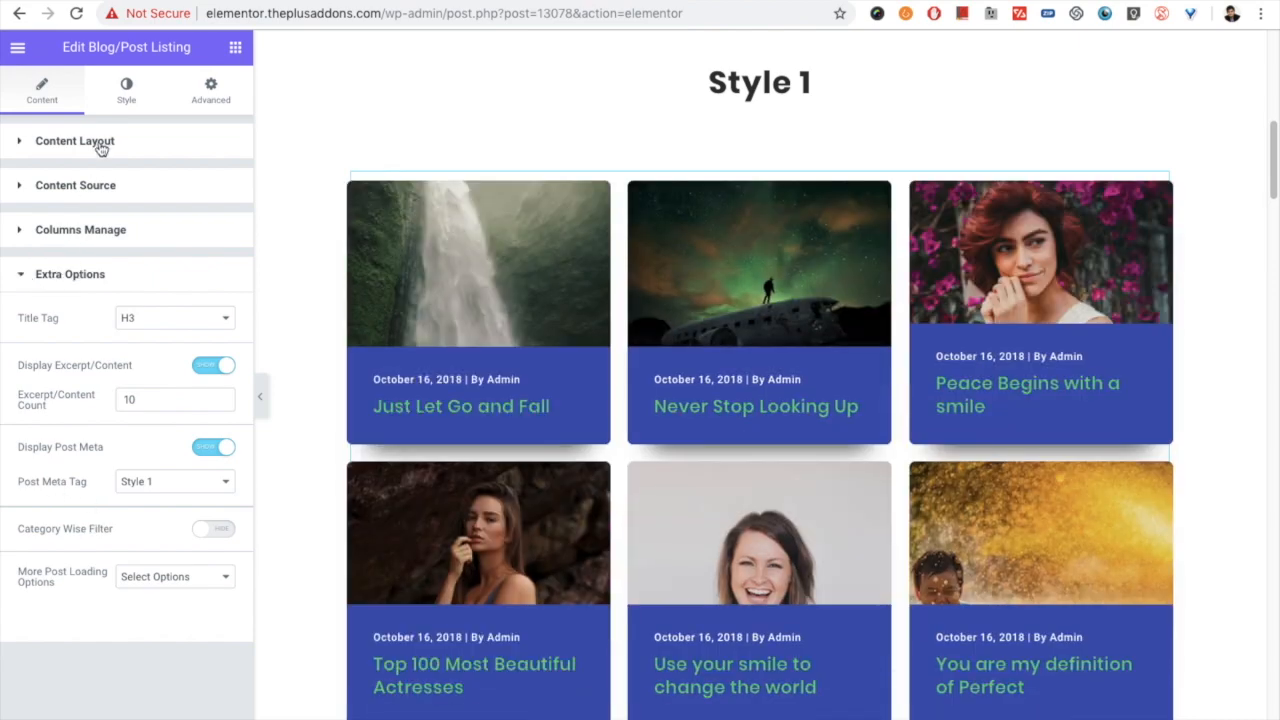
{"action": "left_click", "coordinate": [126, 92]}
{"action": "left_click", "coordinate": [85, 538]}
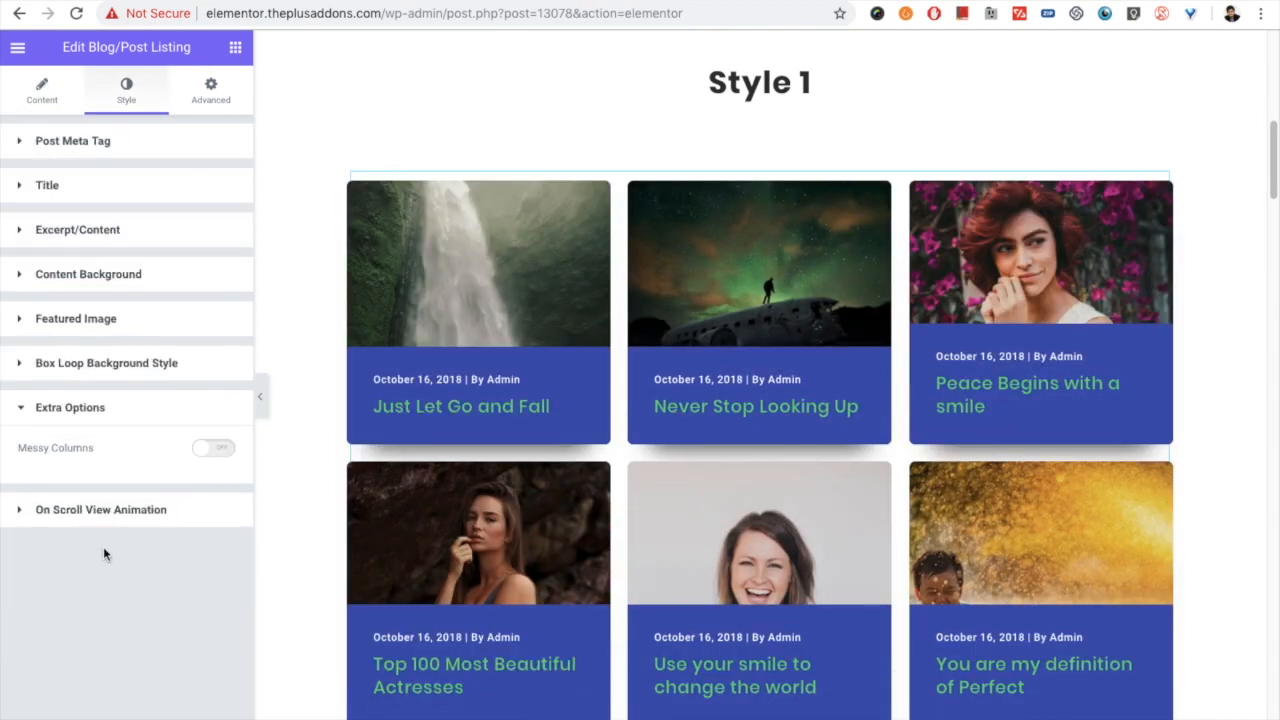
{"action": "left_click", "coordinate": [213, 448]}
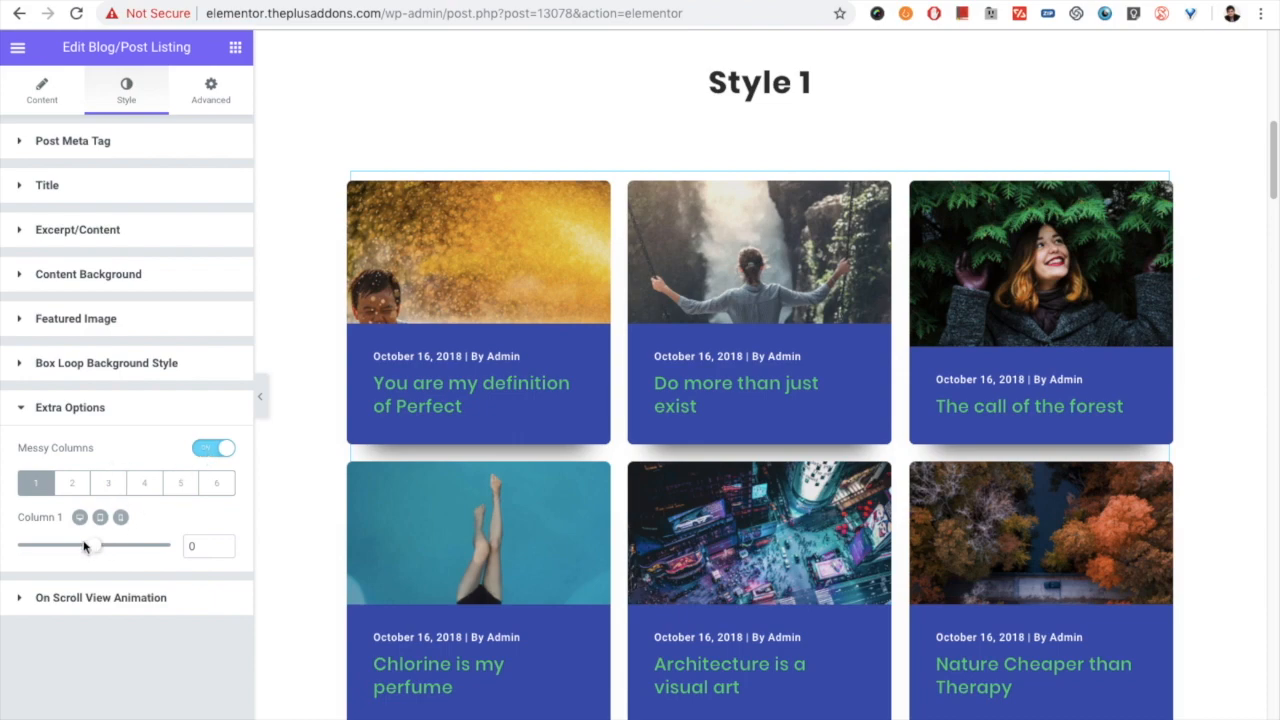
- Try a Messy Columns offset of 22 for column 1, and set it to -90
{"action": "left_click_drag", "start_coordinate": [95, 554], "coordinate": [101, 555]}
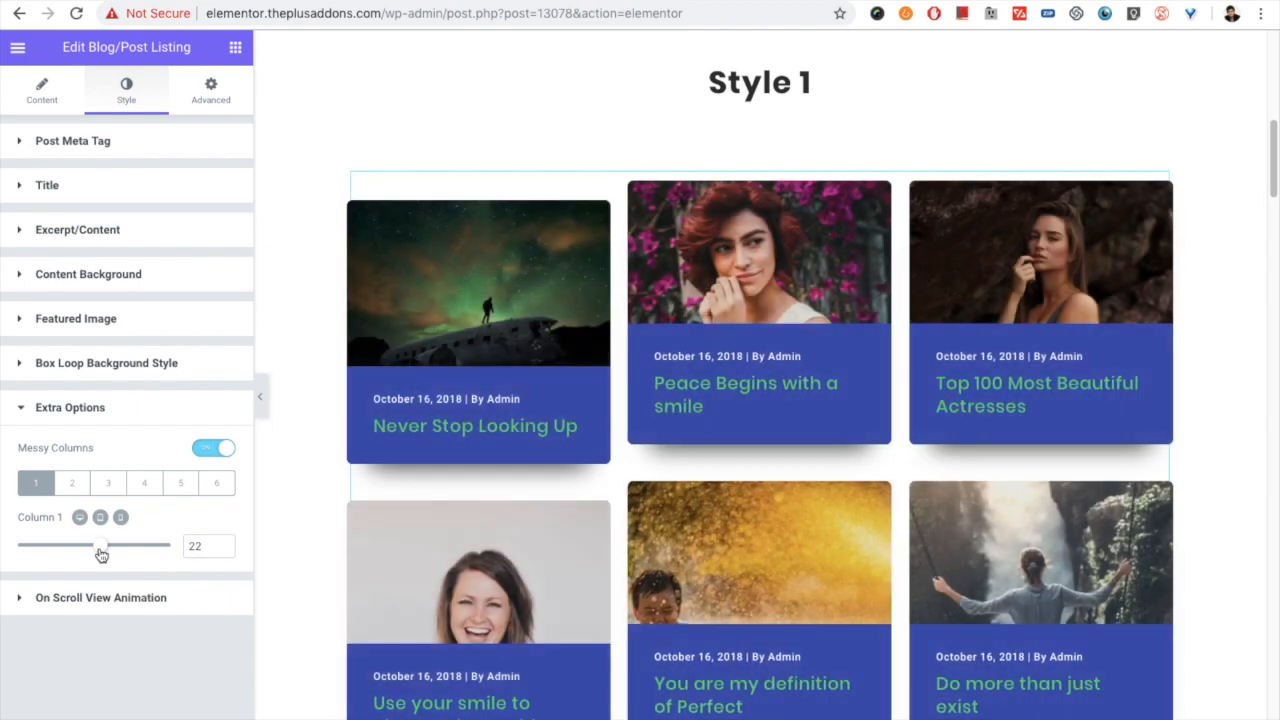
{"action": "left_click", "coordinate": [200, 546]}
{"action": "left_click_drag", "start_coordinate": [100, 545], "coordinate": [66, 547]}
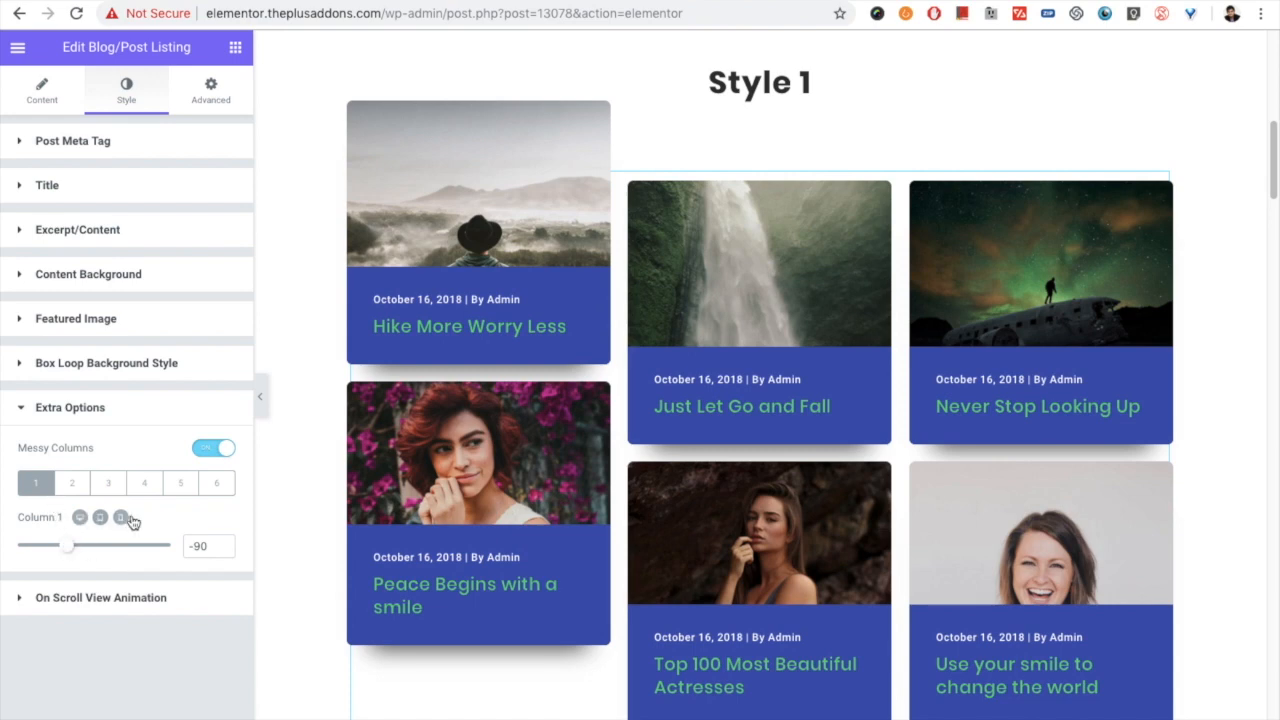
- Set the Messy Columns offset to 26 for column 2 and 122 for column 3
{"action": "left_click", "coordinate": [71, 484]}
{"action": "left_click_drag", "start_coordinate": [97, 548], "coordinate": [105, 548]}
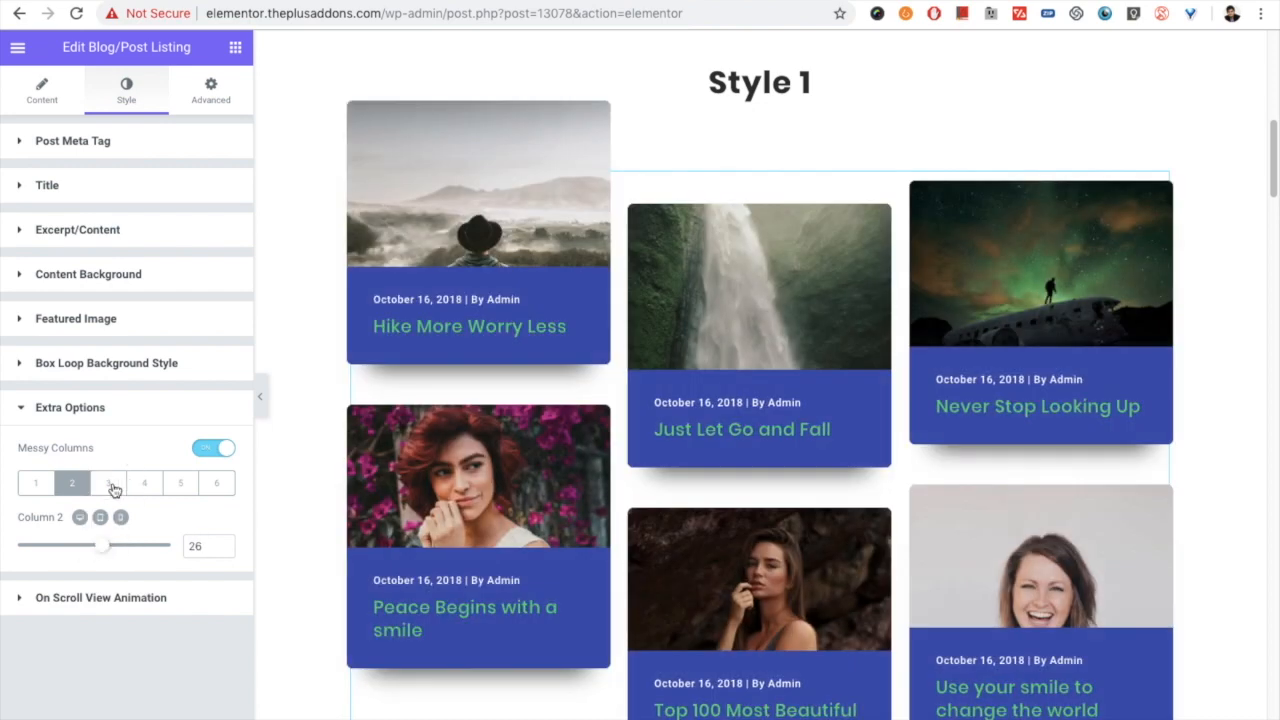
{"action": "left_click", "coordinate": [110, 484]}
{"action": "left_click_drag", "start_coordinate": [97, 546], "coordinate": [137, 553]}
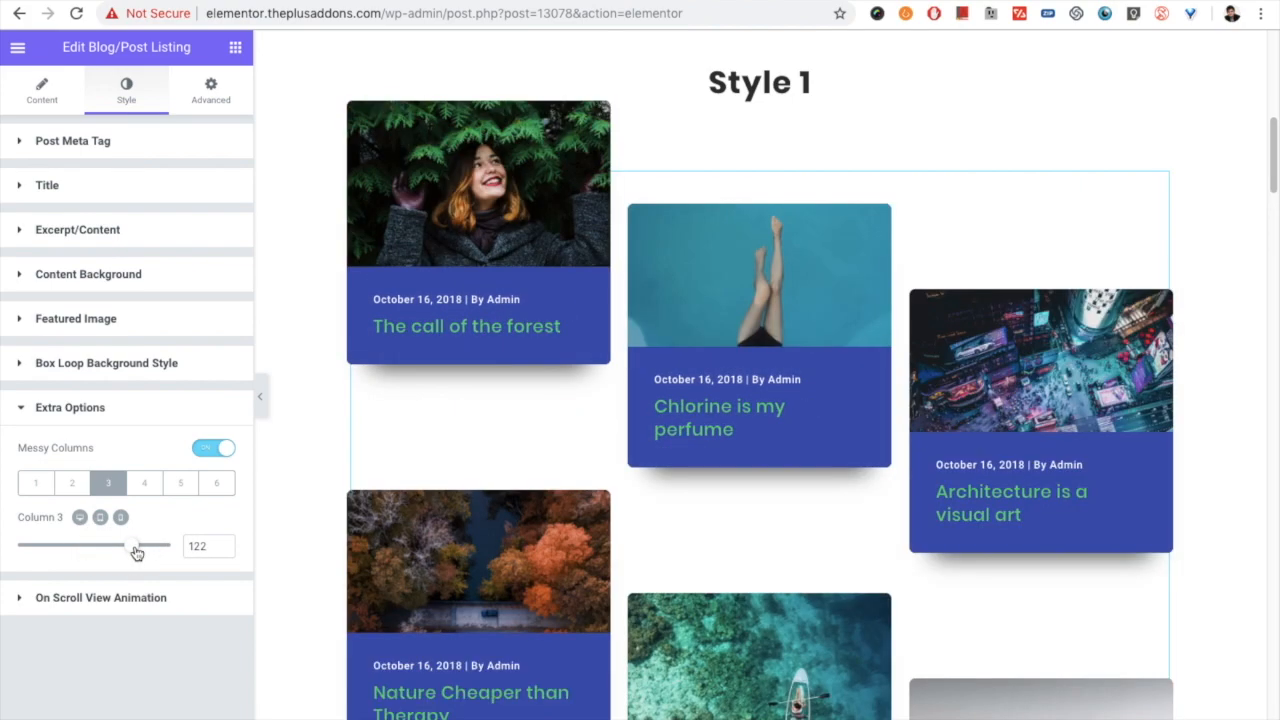
- Check the staggered grid in the page preview, and set the Messy Columns offset for column 4 to 104
{"action": "scroll", "coordinate": [824, 470], "scroll_direction": "down", "scroll_amount": 4}
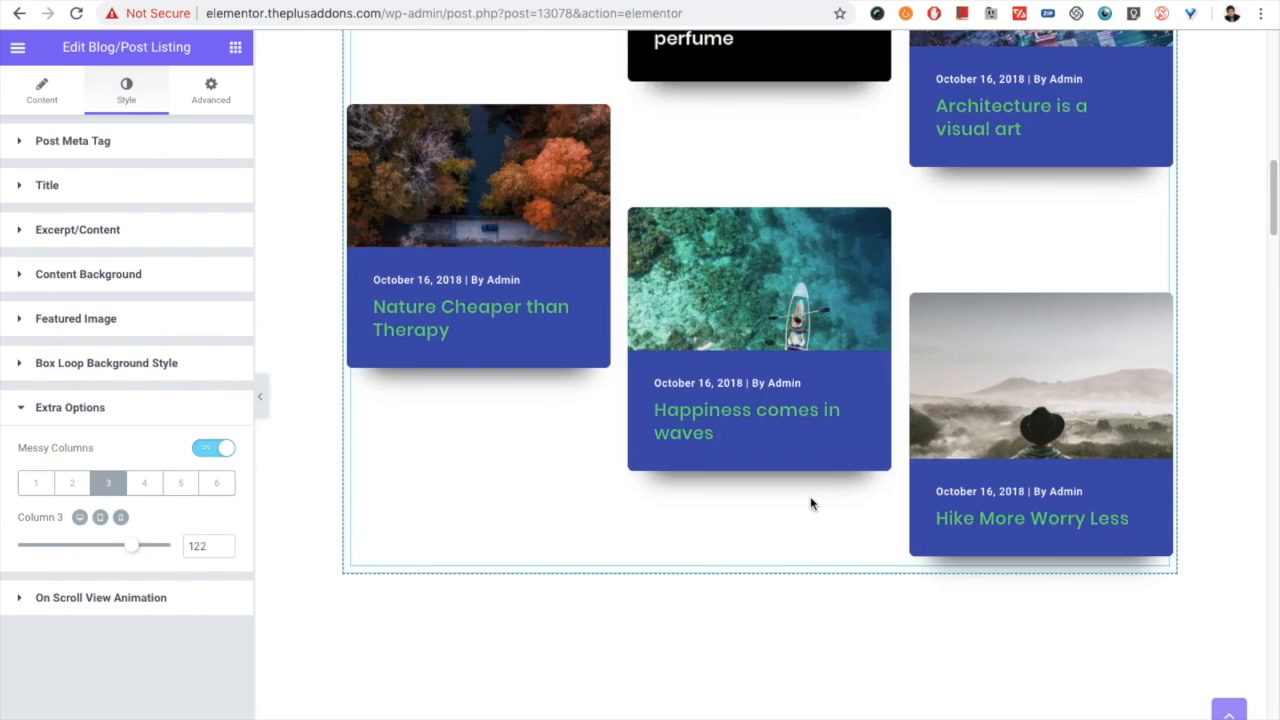
{"action": "scroll", "coordinate": [814, 503], "scroll_direction": "up", "scroll_amount": 5}
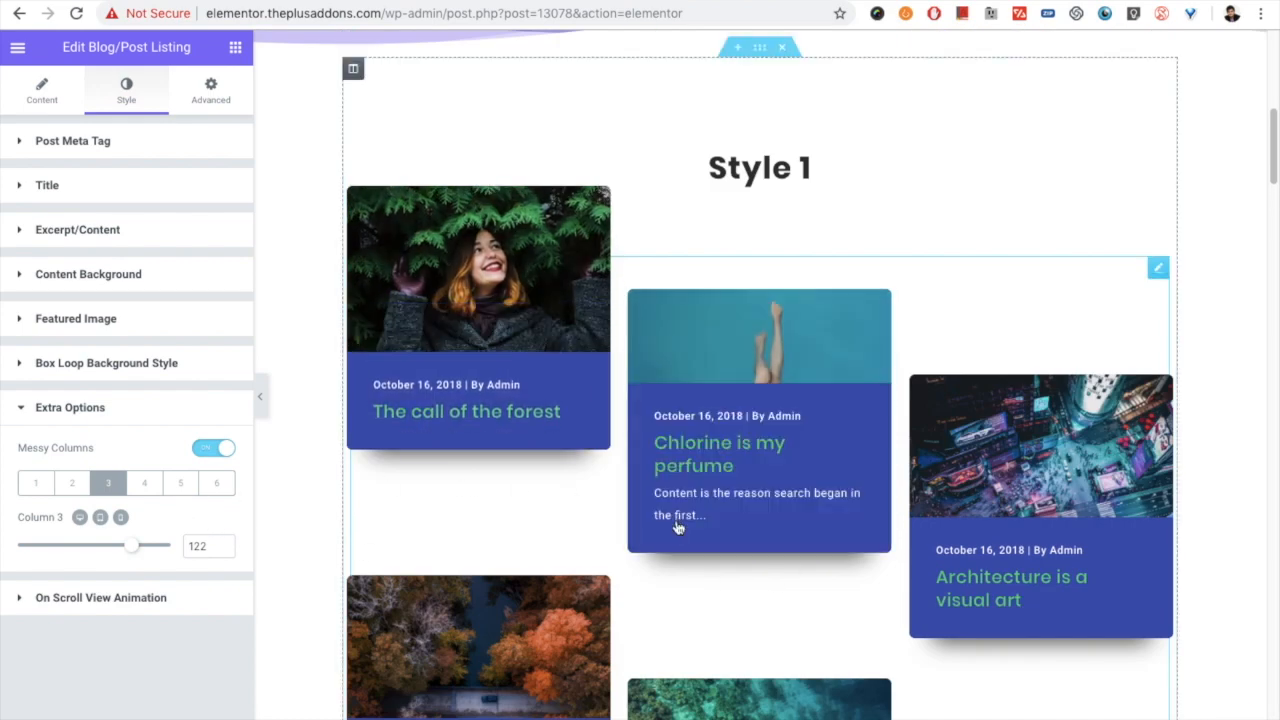
{"action": "scroll", "coordinate": [680, 540], "scroll_direction": "down", "scroll_amount": 1}
{"action": "scroll", "coordinate": [681, 548], "scroll_direction": "down", "scroll_amount": 1}
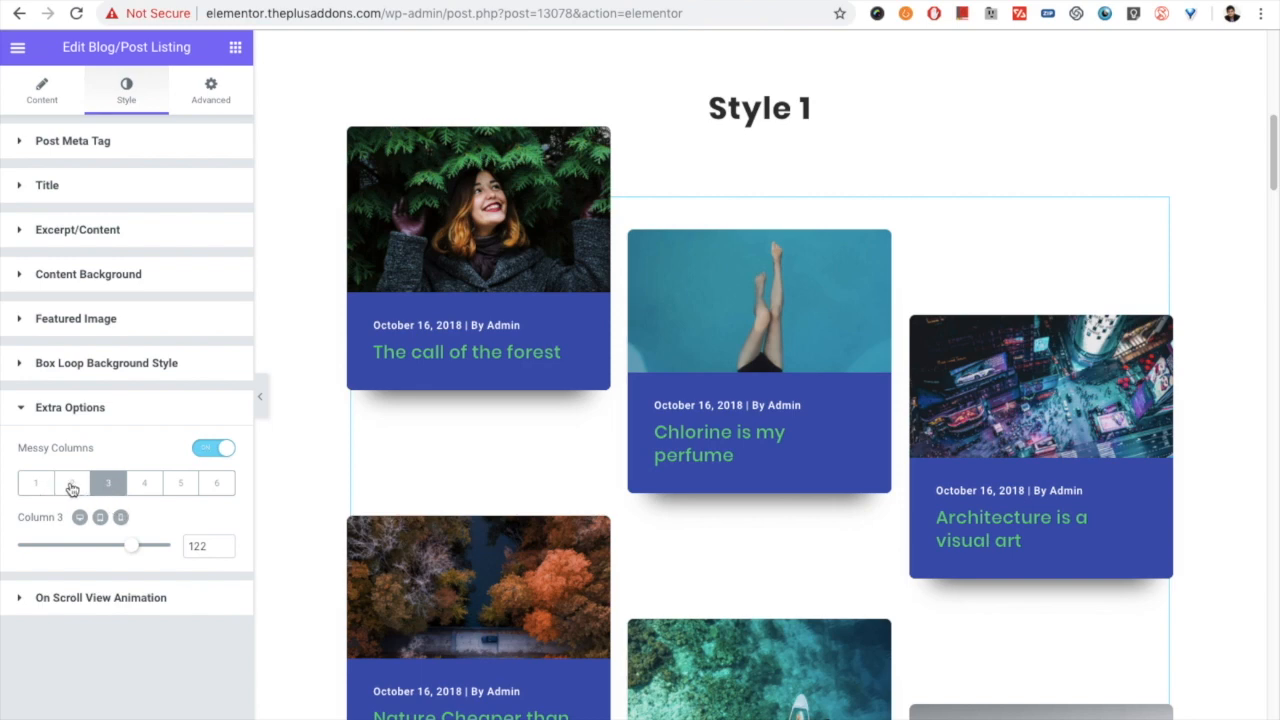
{"action": "left_click", "coordinate": [146, 484]}
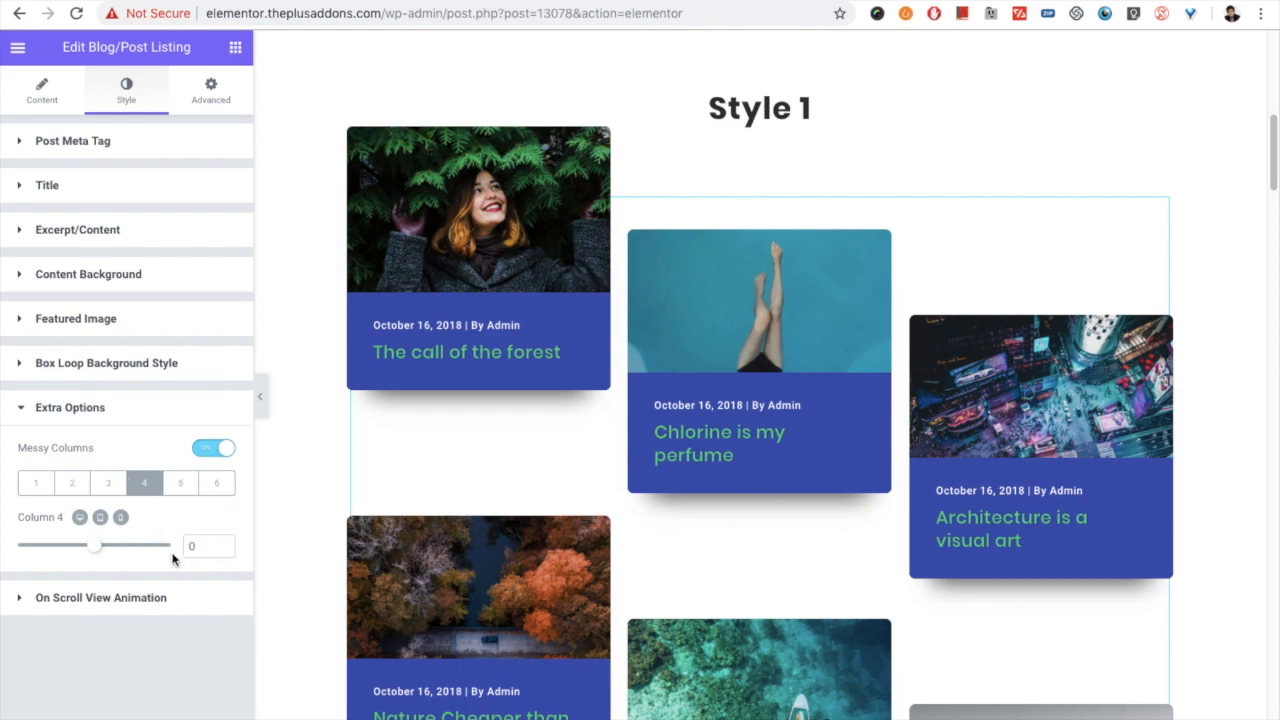
{"action": "left_click_drag", "start_coordinate": [100, 554], "coordinate": [125, 546]}
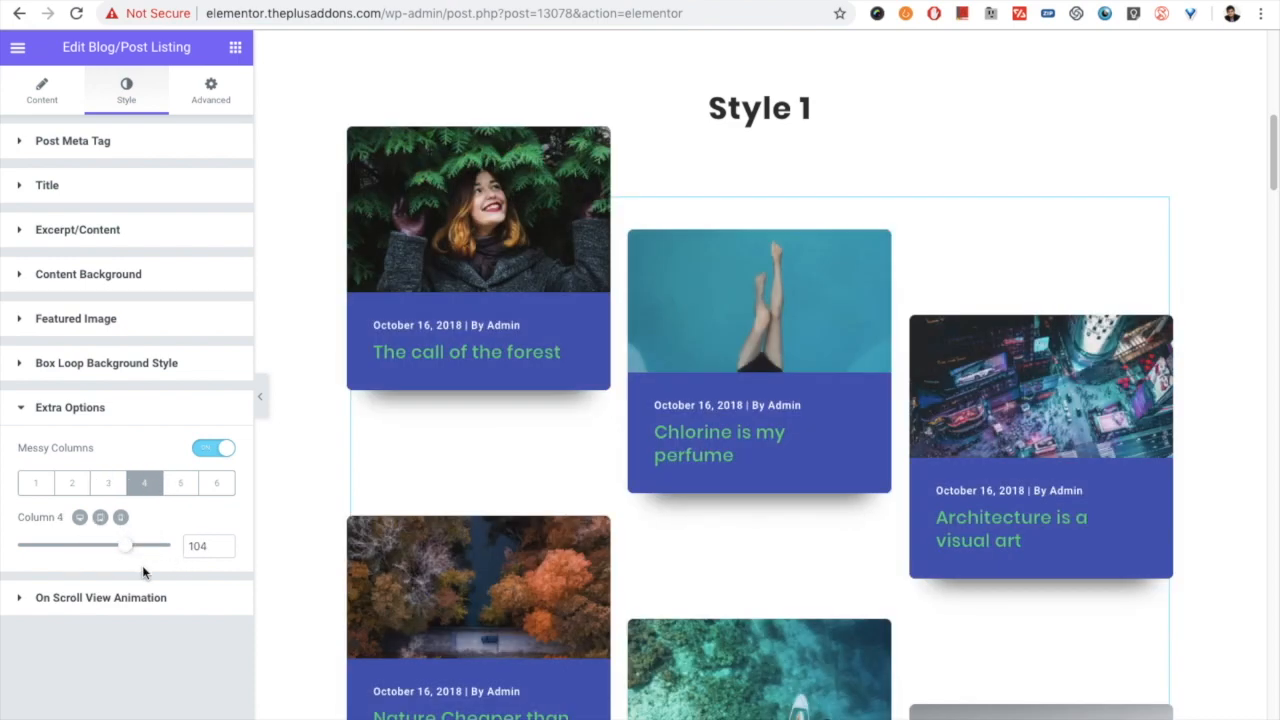
- Check the staggered post grid in the page preview and clear the Messy Columns offset of column 4
{"action": "scroll", "coordinate": [445, 524], "scroll_direction": "down", "scroll_amount": 1}
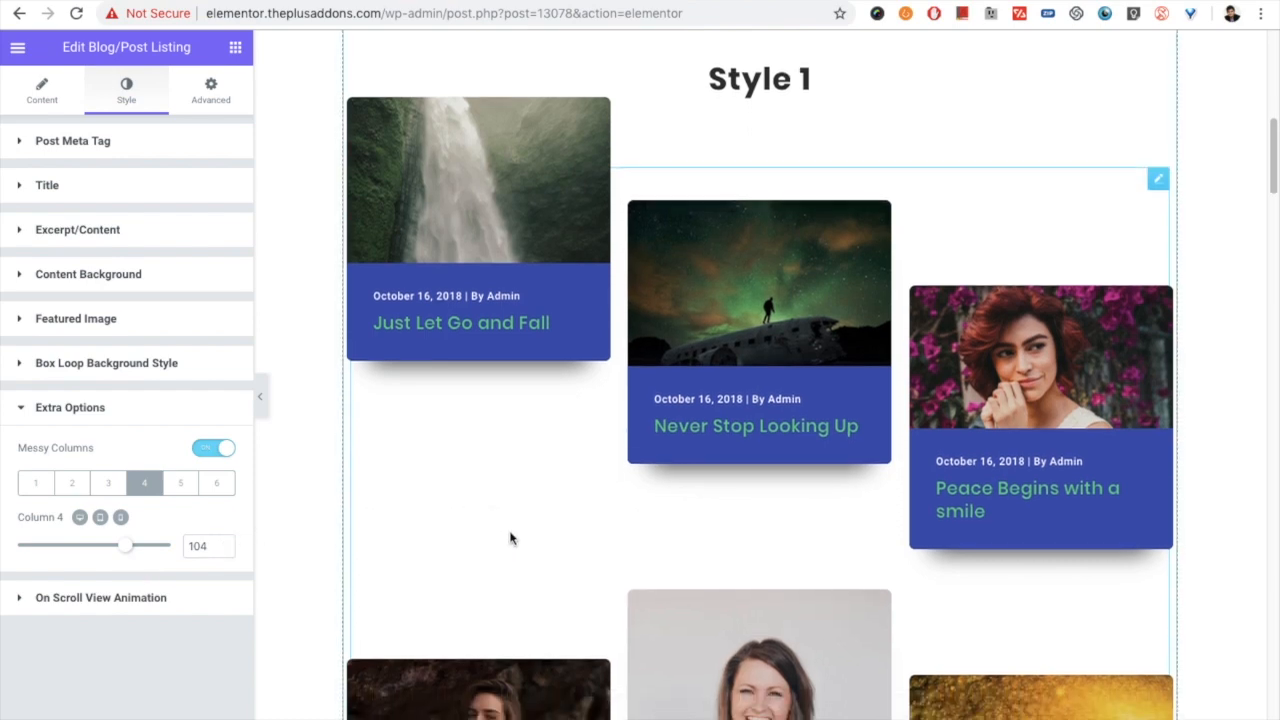
{"action": "scroll", "coordinate": [511, 537], "scroll_direction": "down", "scroll_amount": 2}
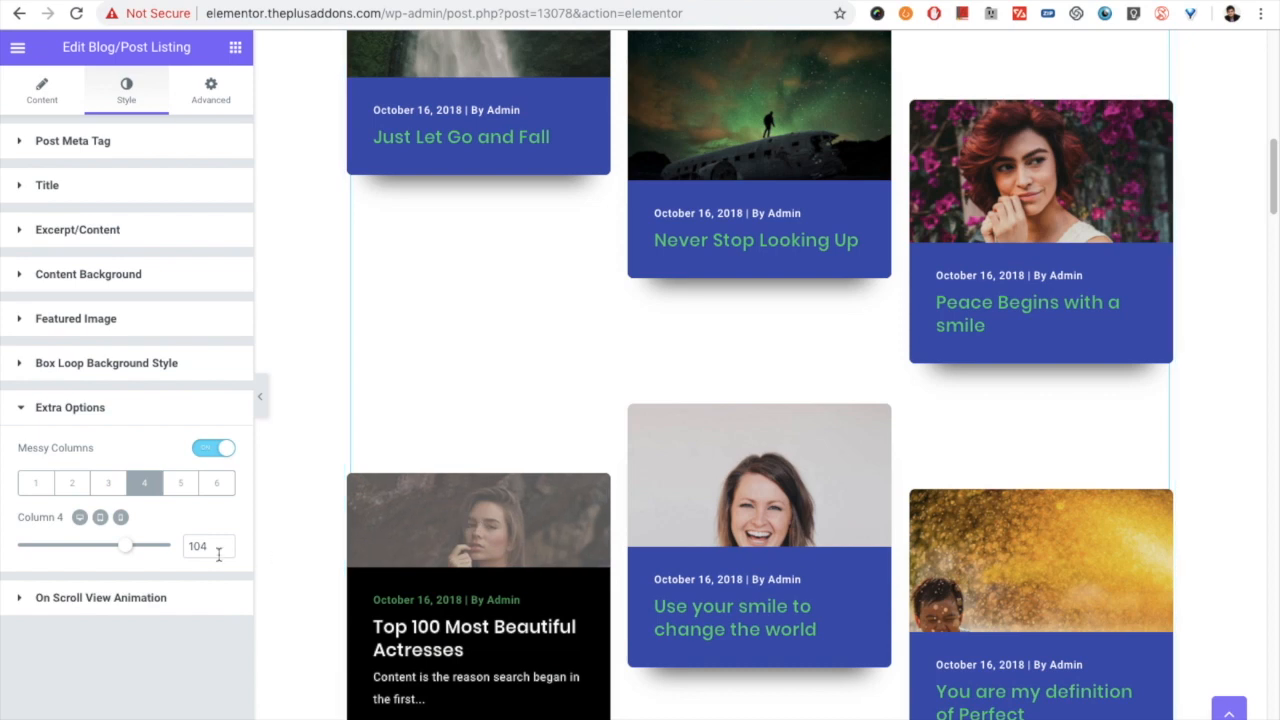
{"action": "scroll", "coordinate": [609, 463], "scroll_direction": "up", "scroll_amount": 1}
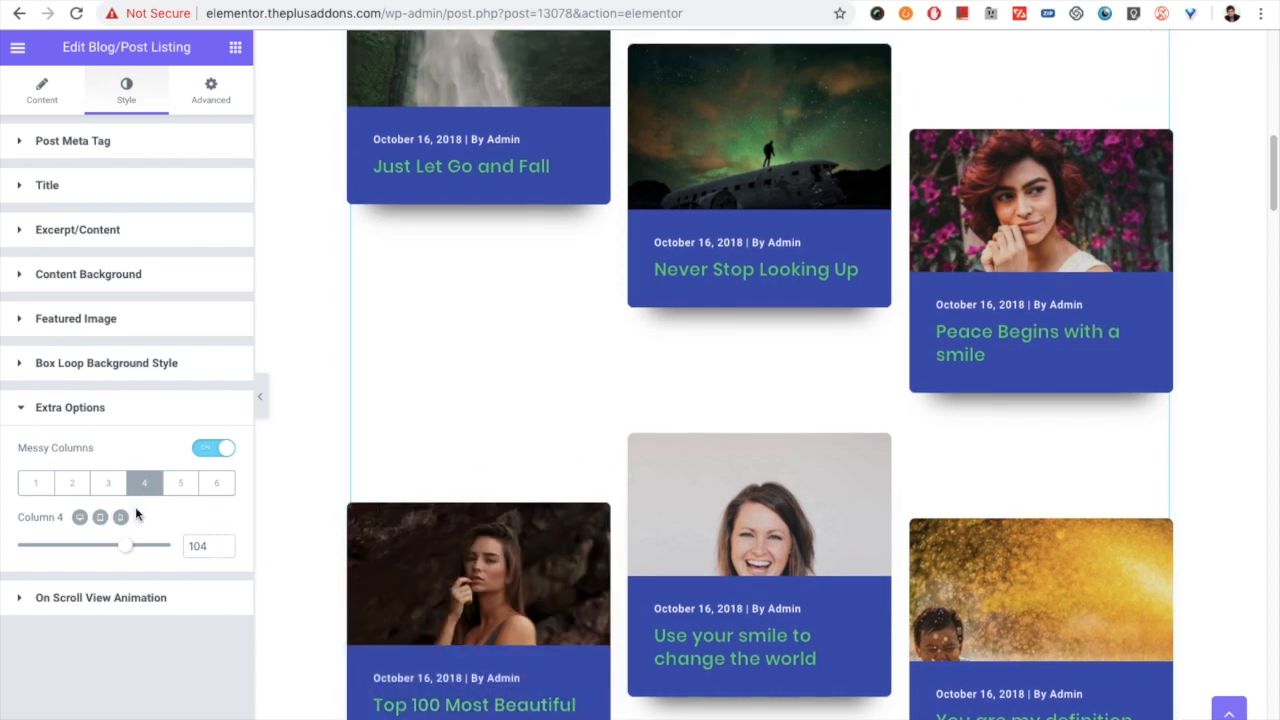
{"action": "left_click_drag", "start_coordinate": [212, 548], "coordinate": [185, 545]}
{"action": "key", "text": "BackSpace"}
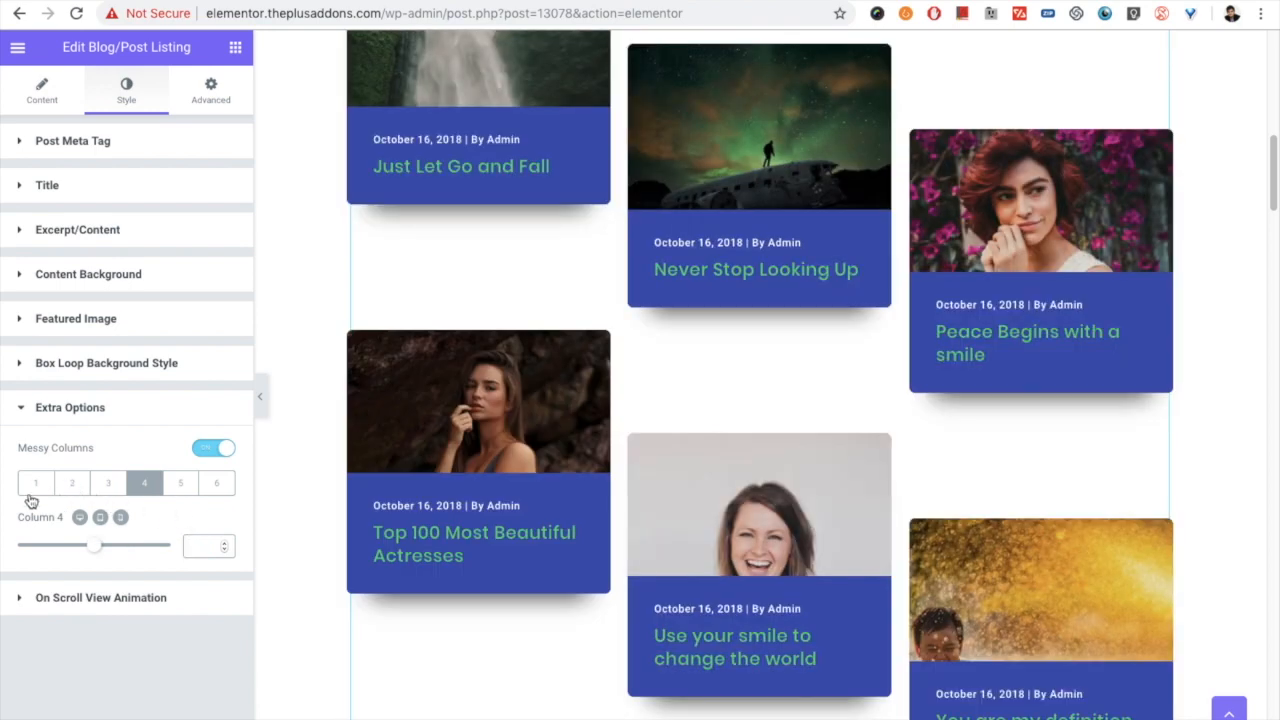
- Review the Messy Columns offsets of the individual columns, and turn off Messy Columns for the post listing
{"action": "left_click", "coordinate": [109, 484]}
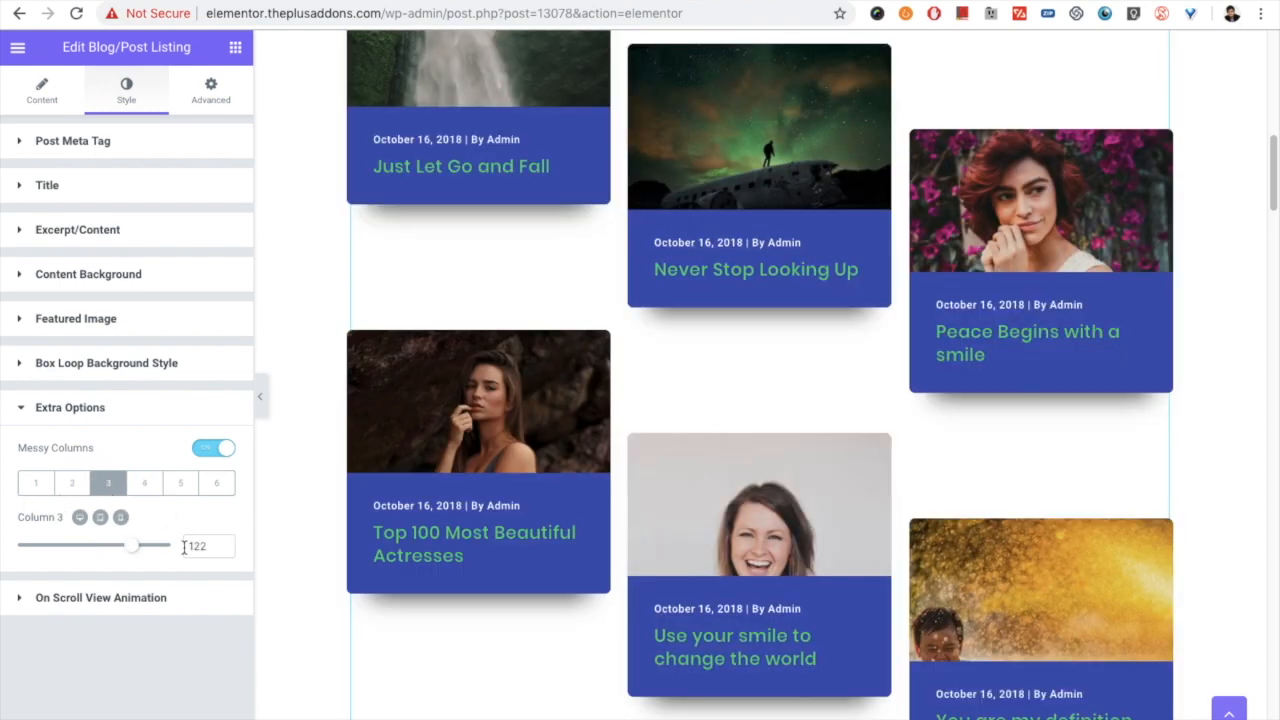
{"action": "scroll", "coordinate": [709, 429], "scroll_direction": "up", "scroll_amount": 3}
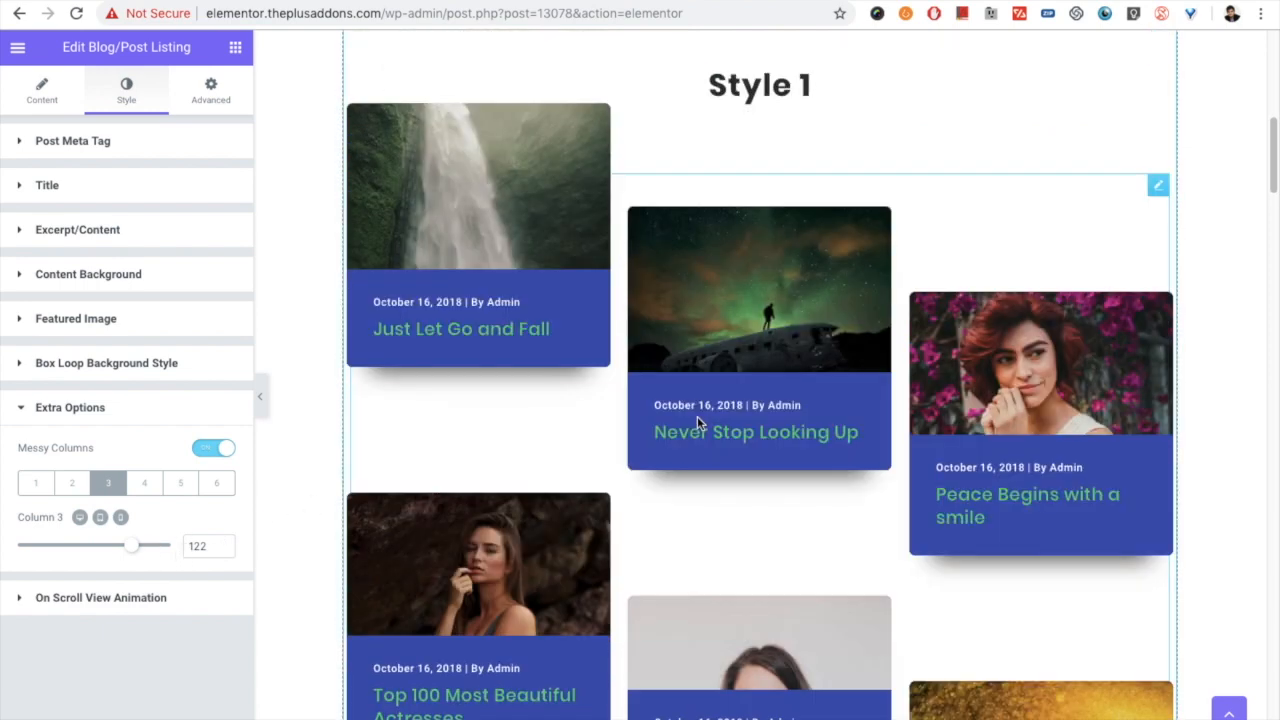
{"action": "left_click", "coordinate": [149, 484]}
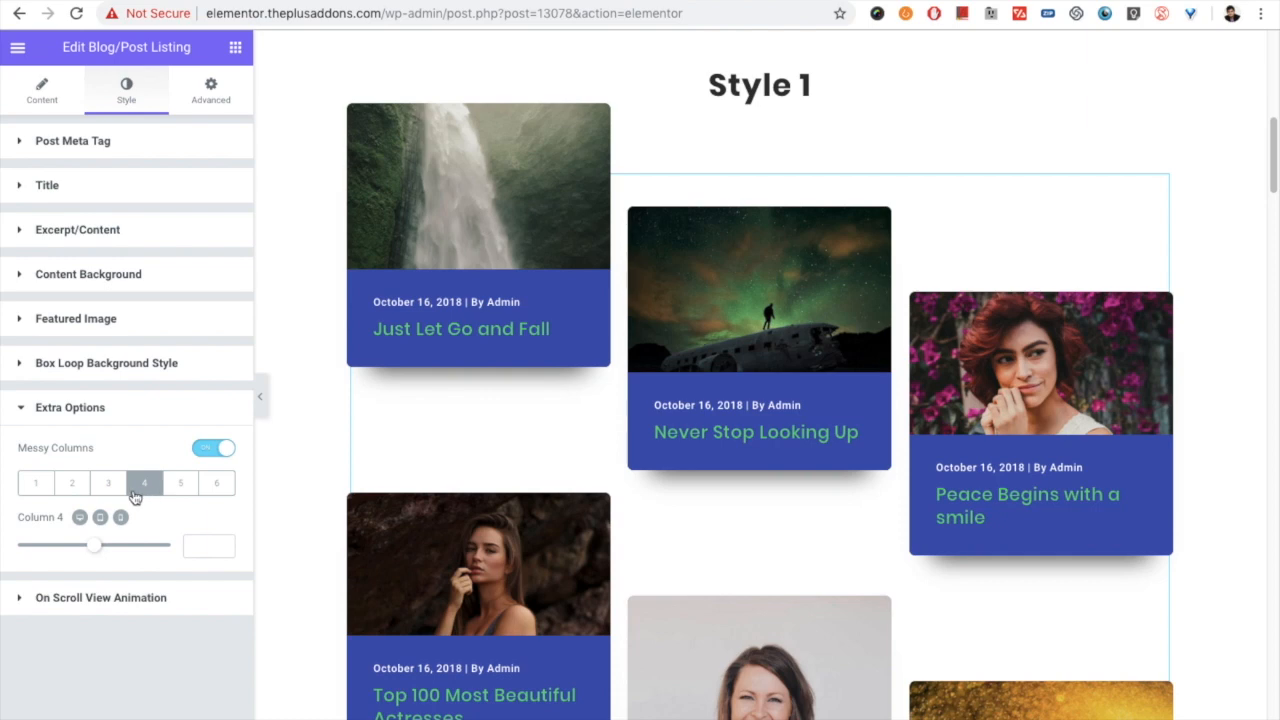
{"action": "left_click", "coordinate": [106, 487]}
{"action": "left_click", "coordinate": [71, 485]}
{"action": "left_click", "coordinate": [40, 488]}
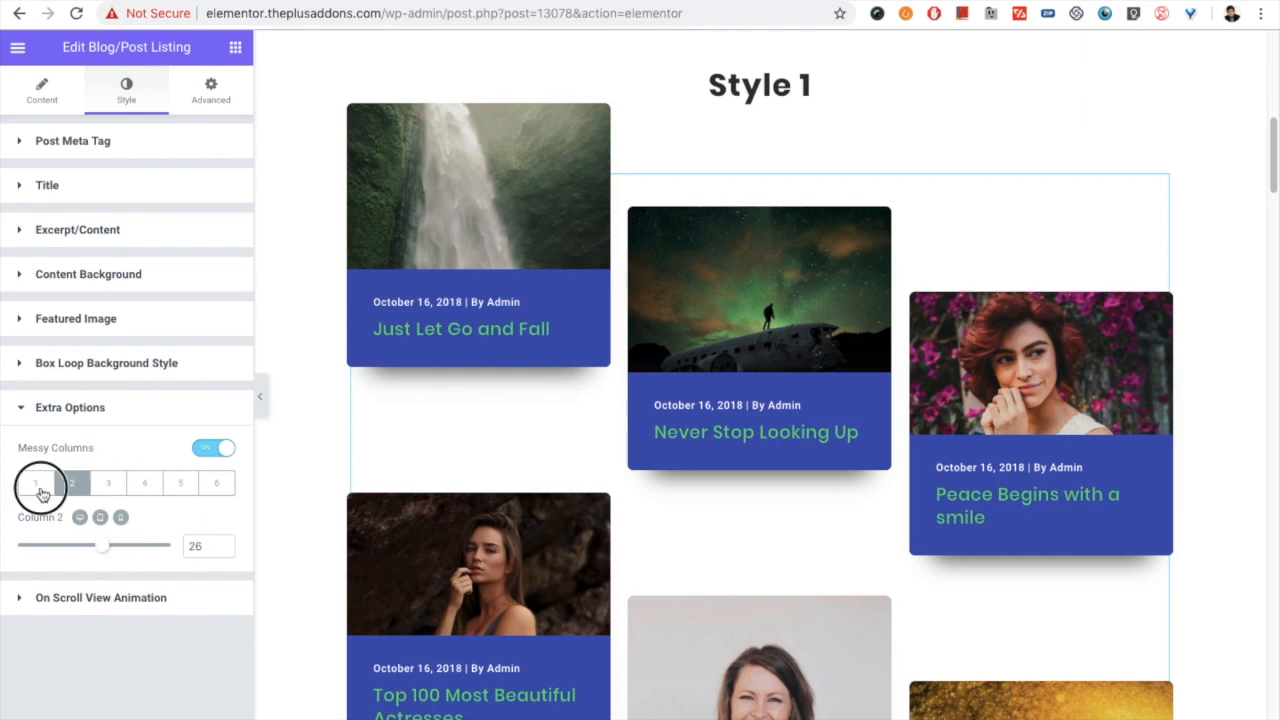
{"action": "left_click", "coordinate": [78, 487]}
{"action": "left_click", "coordinate": [110, 487]}
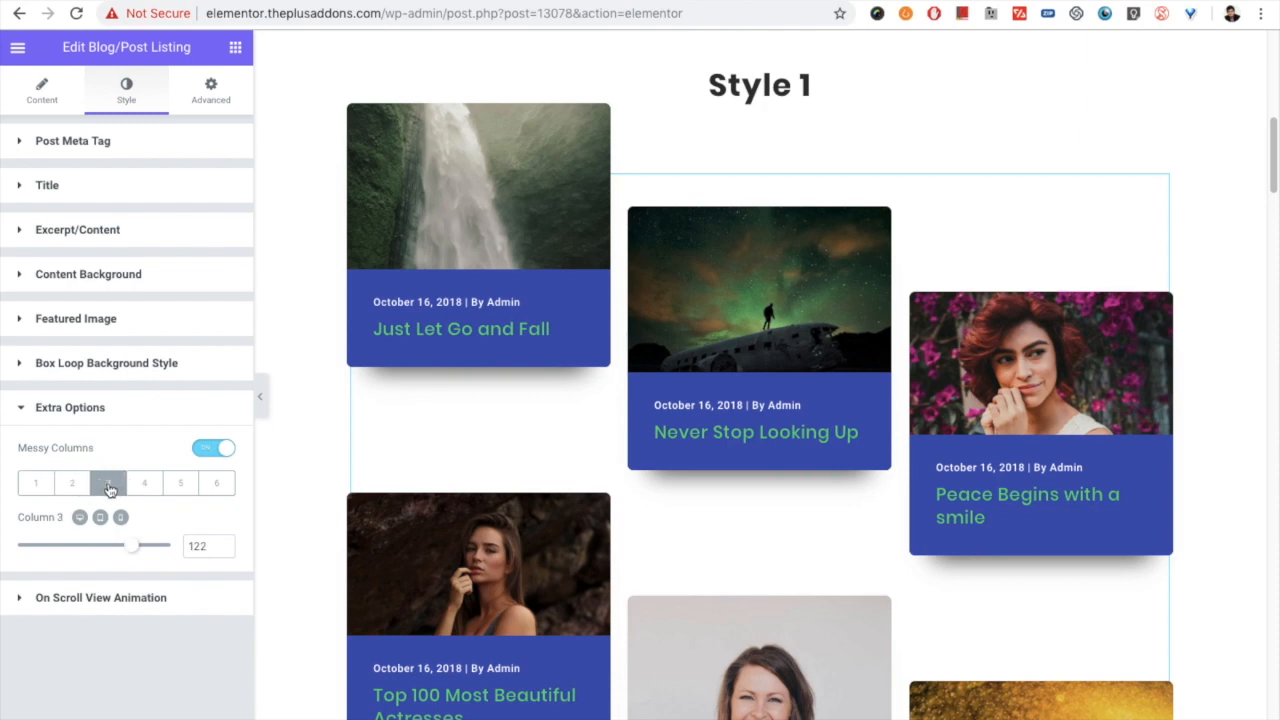
{"action": "scroll", "coordinate": [470, 450], "scroll_direction": "up", "scroll_amount": 2}
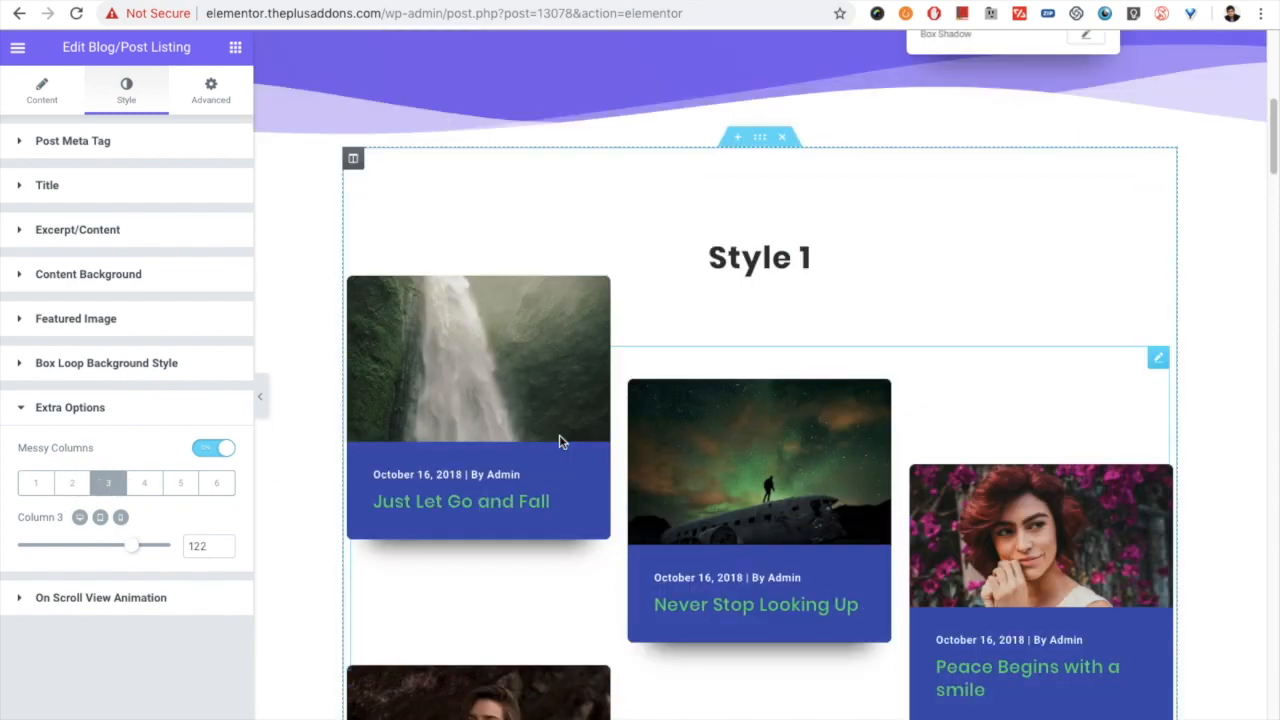
{"action": "left_click", "coordinate": [213, 448]}
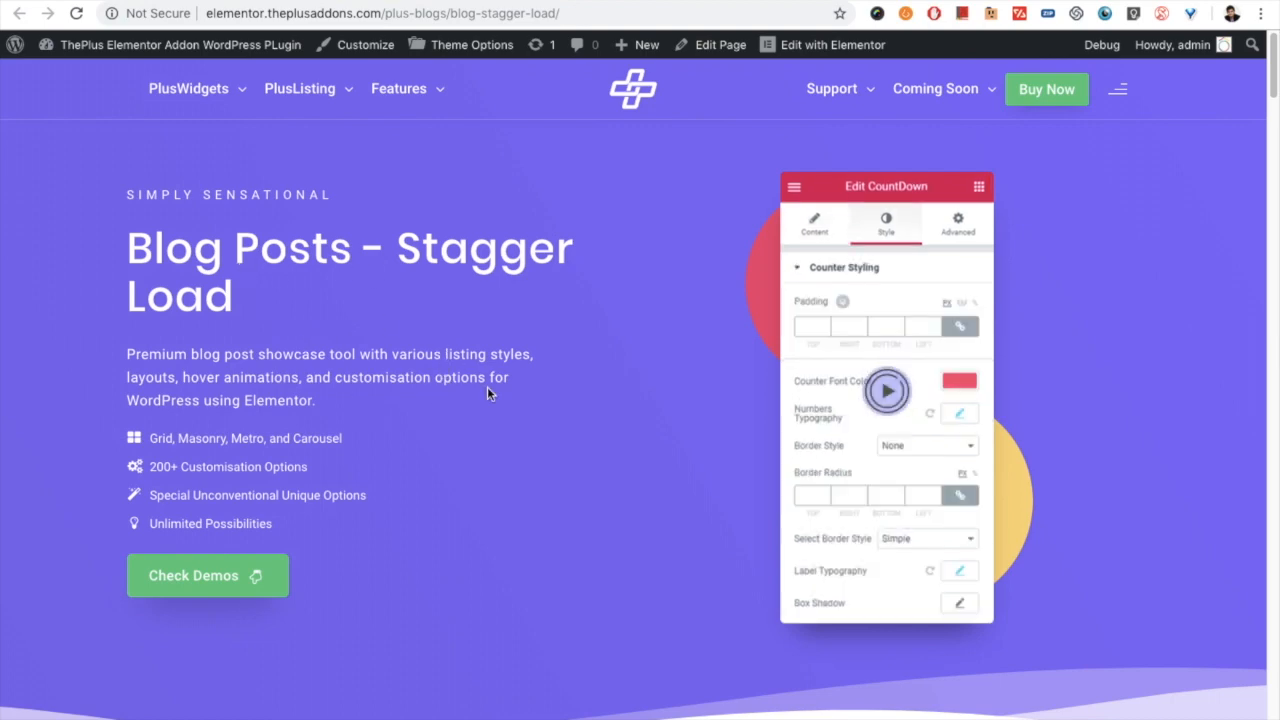
- Switch to the Blog Posts - Stagger Load demo page and examine how the Style 1 posts fade in on scroll
{"action": "scroll", "coordinate": [489, 395], "scroll_direction": "down", "scroll_amount": 5}
{"action": "scroll", "coordinate": [593, 400], "scroll_direction": "down", "scroll_amount": 4}
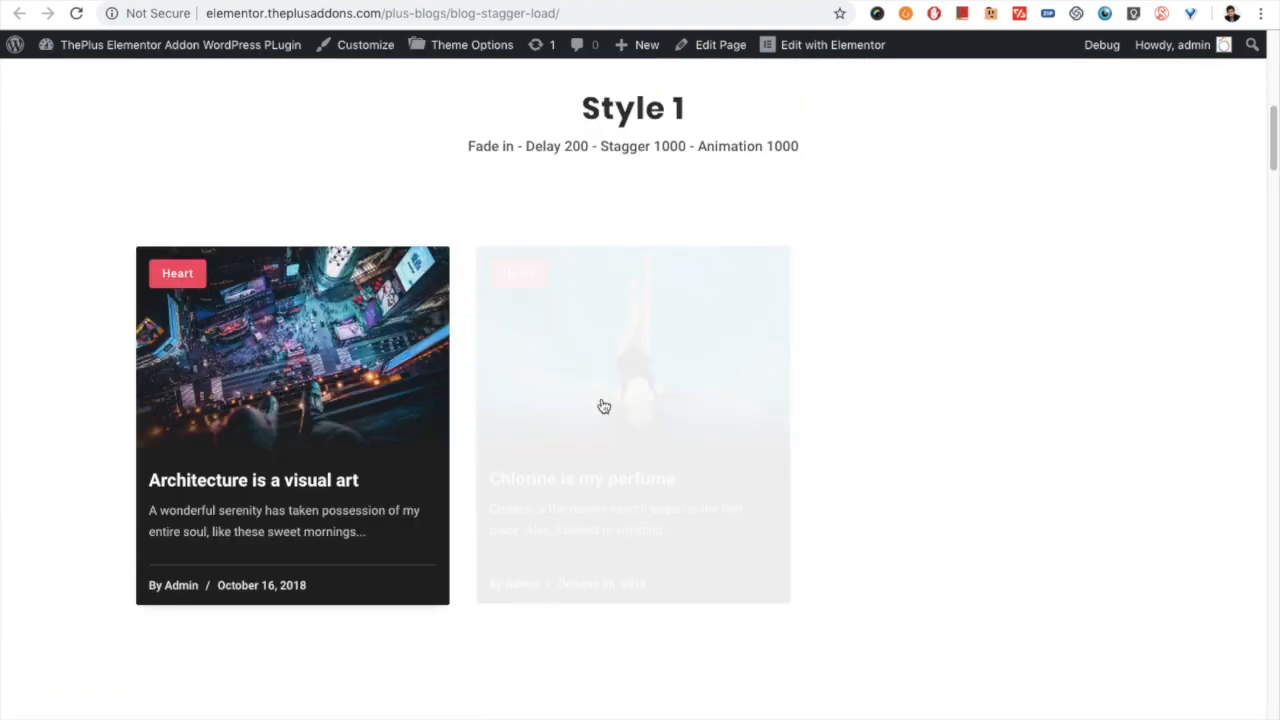
{"action": "scroll", "coordinate": [603, 408], "scroll_direction": "down", "scroll_amount": 2}
{"action": "scroll", "coordinate": [603, 412], "scroll_direction": "down", "scroll_amount": 3}
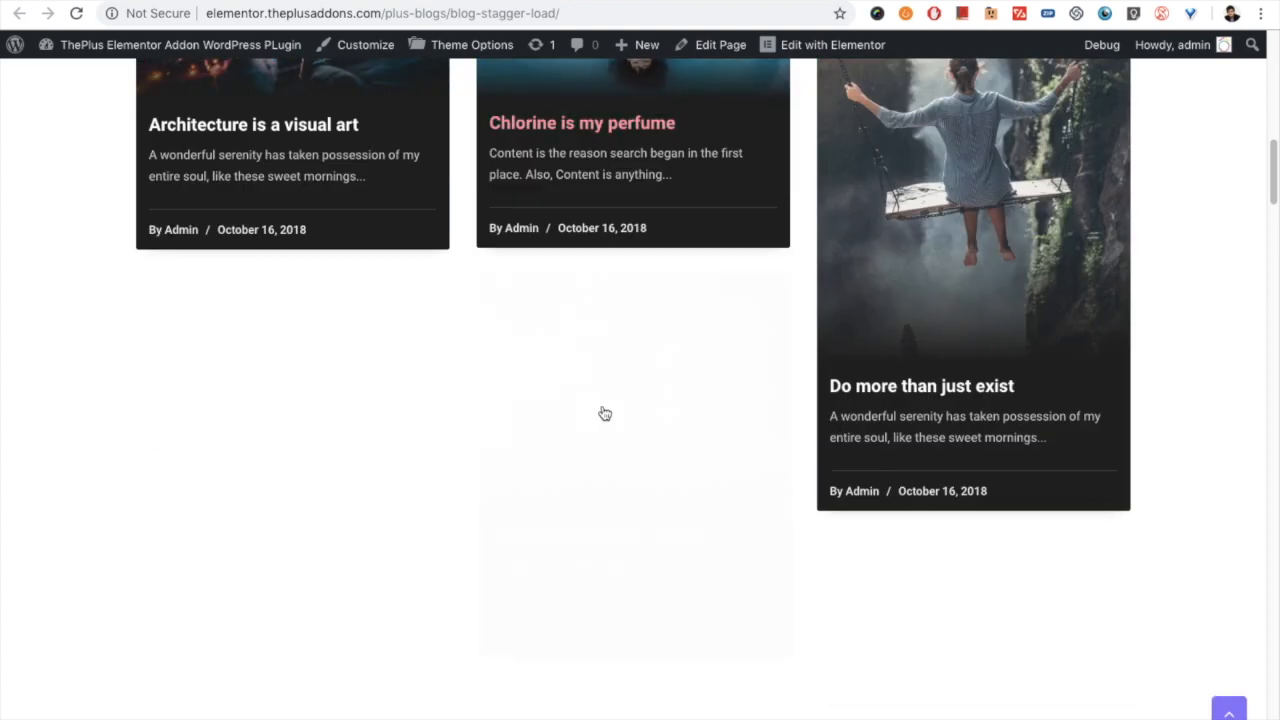
{"action": "scroll", "coordinate": [605, 415], "scroll_direction": "down", "scroll_amount": 2}
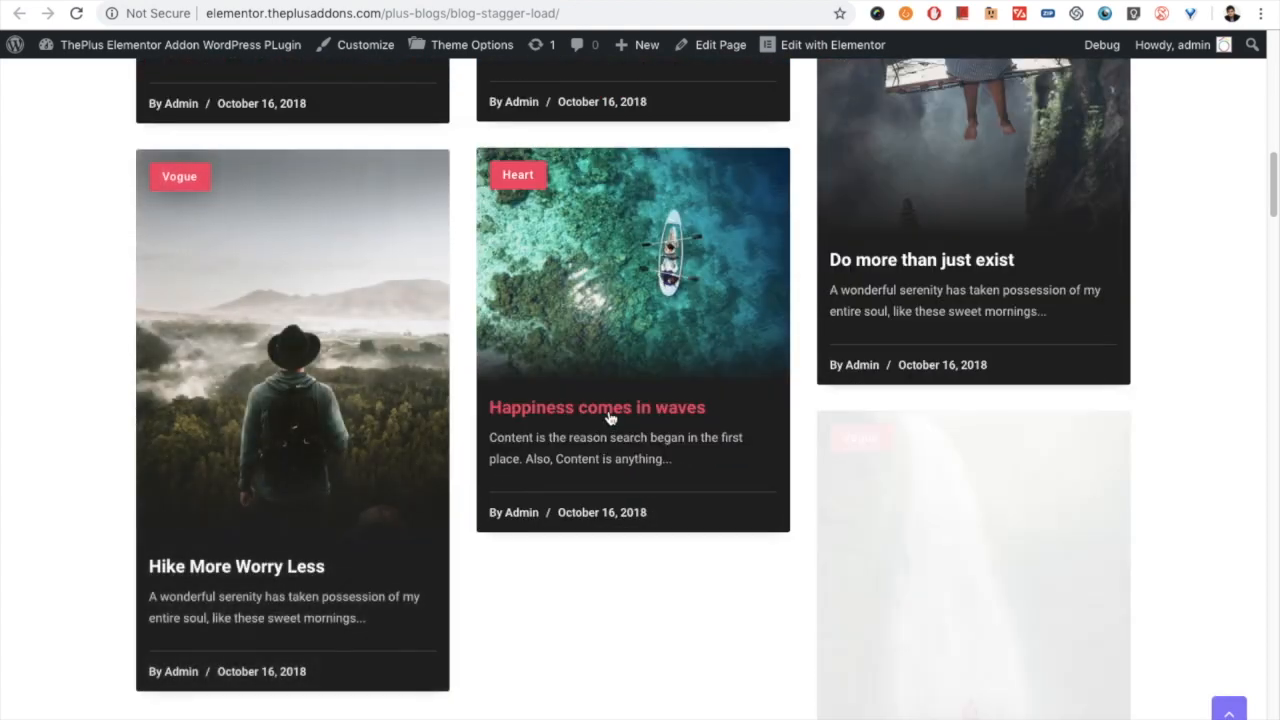
{"action": "scroll", "coordinate": [609, 418], "scroll_direction": "down", "scroll_amount": 6}
- Examine the Style 2 stagger loading on the demo page and highlight the line listing its animation settings
{"action": "scroll", "coordinate": [614, 425], "scroll_direction": "down", "scroll_amount": 4}
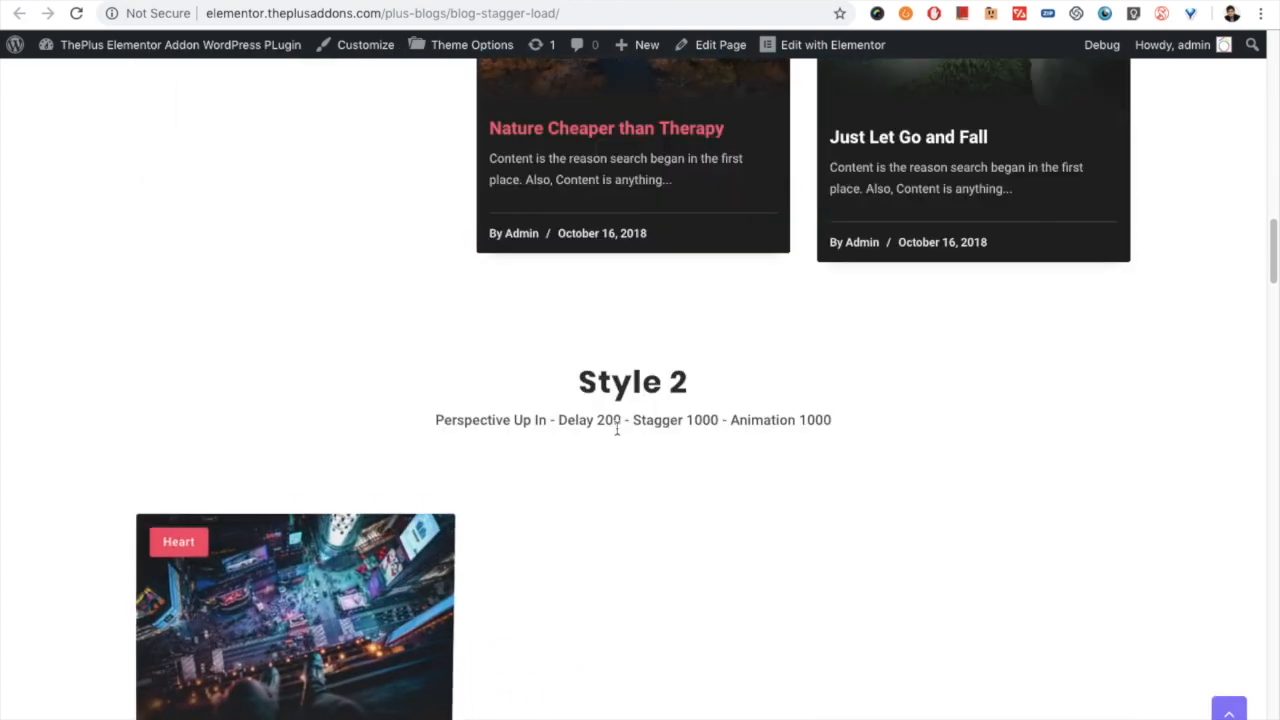
{"action": "scroll", "coordinate": [618, 440], "scroll_direction": "down", "scroll_amount": 3}
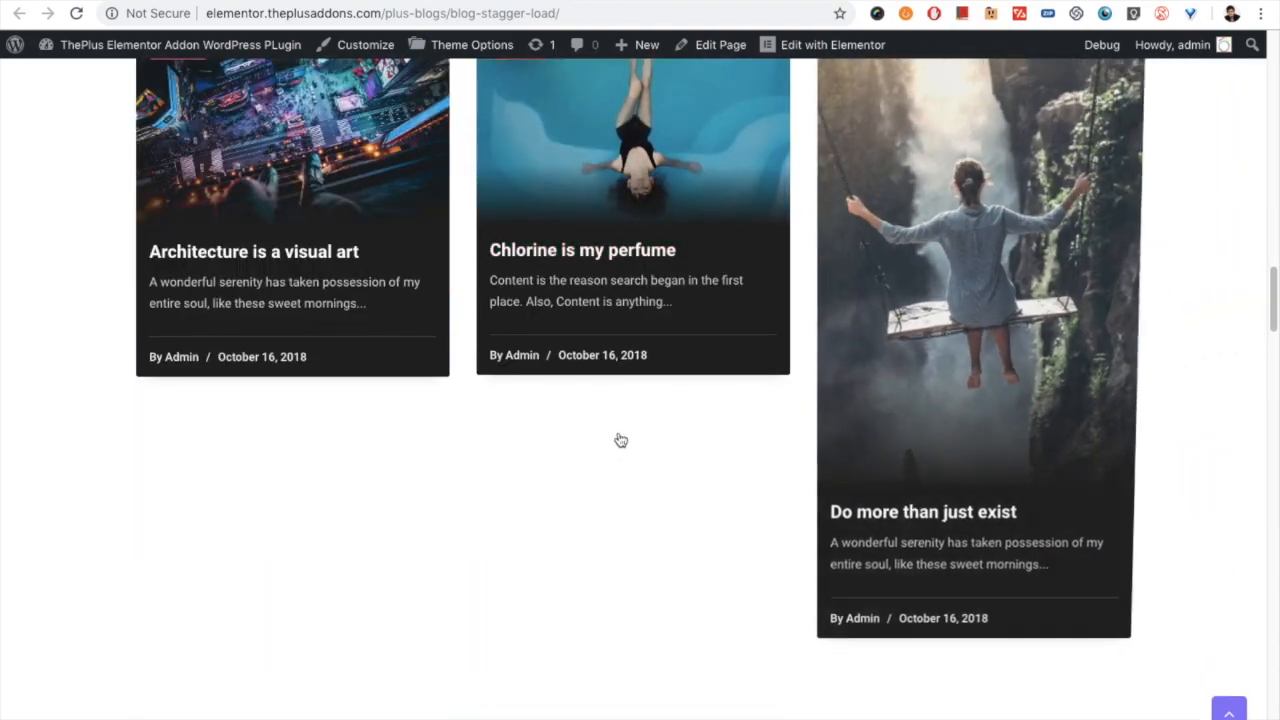
{"action": "scroll", "coordinate": [617, 445], "scroll_direction": "down", "scroll_amount": 2}
{"action": "scroll", "coordinate": [390, 469], "scroll_direction": "down", "scroll_amount": 2}
{"action": "scroll", "coordinate": [390, 469], "scroll_direction": "up", "scroll_amount": 11}
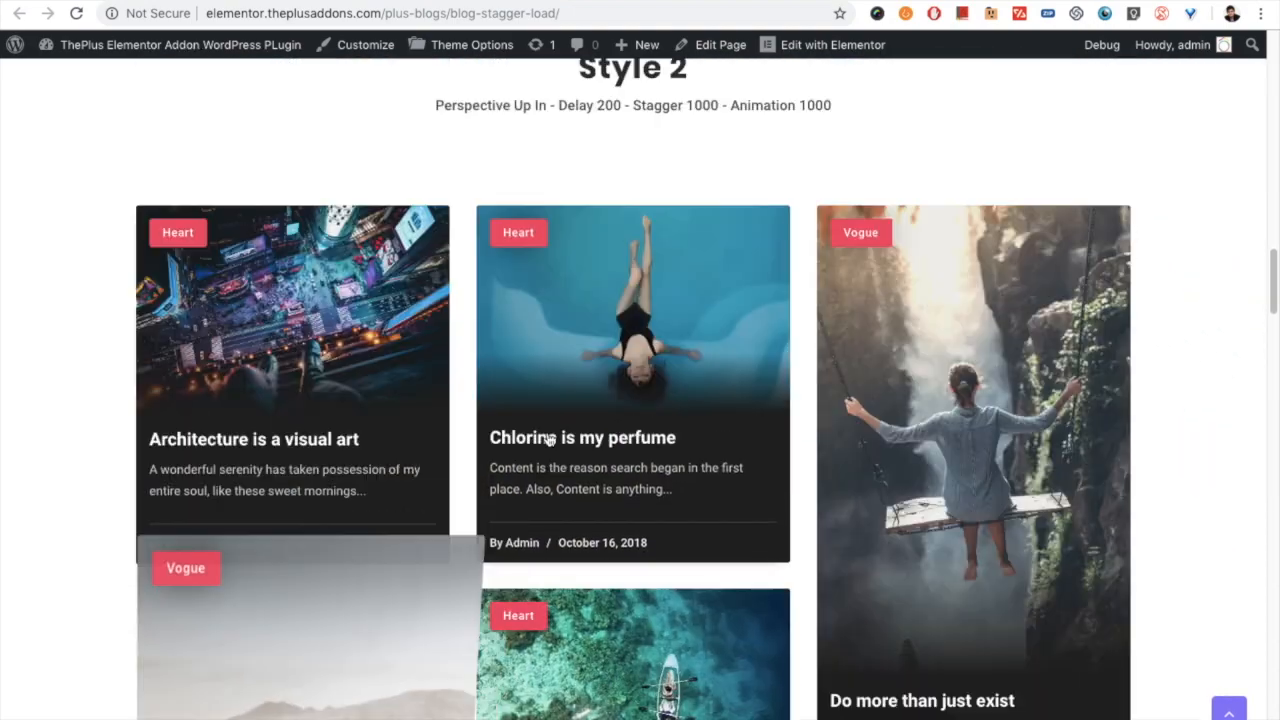
{"action": "scroll", "coordinate": [535, 440], "scroll_direction": "down", "scroll_amount": 2}
{"action": "triple_click", "coordinate": [521, 394]}
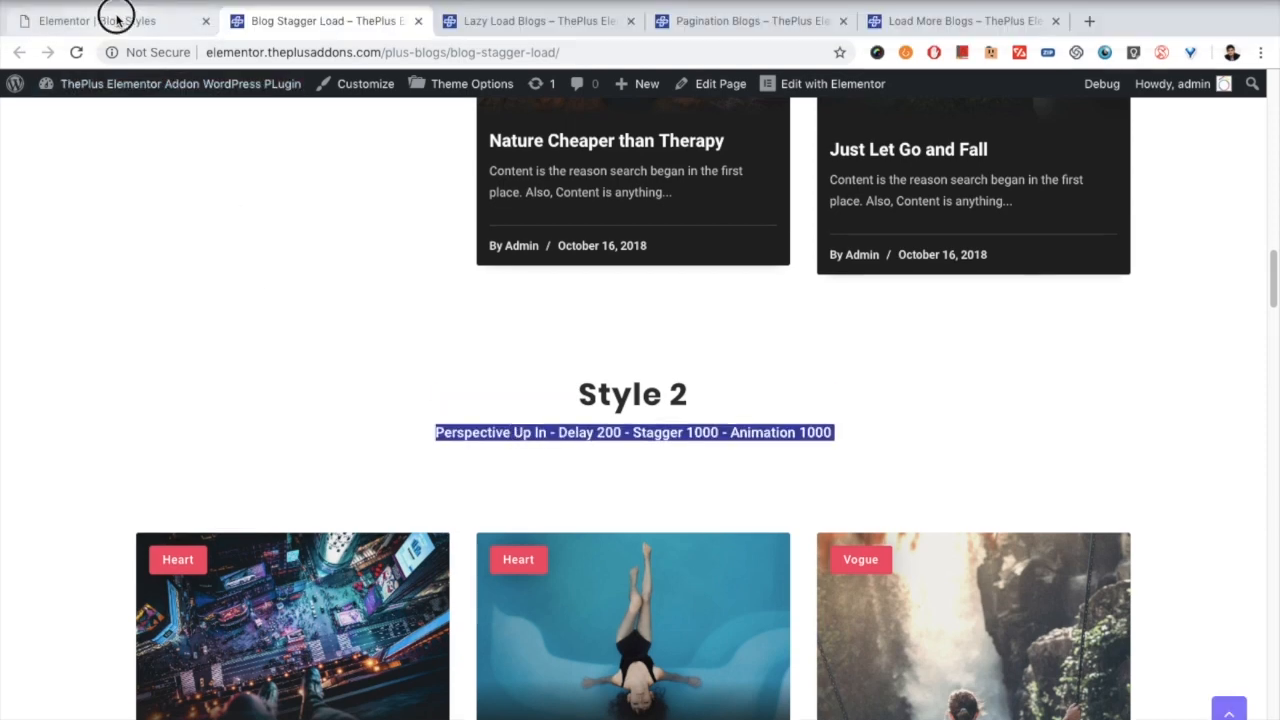
- Back in the Elementor editor, set the post listing's On Scroll View Animation effect to FadeIn
{"action": "left_click", "coordinate": [109, 14]}
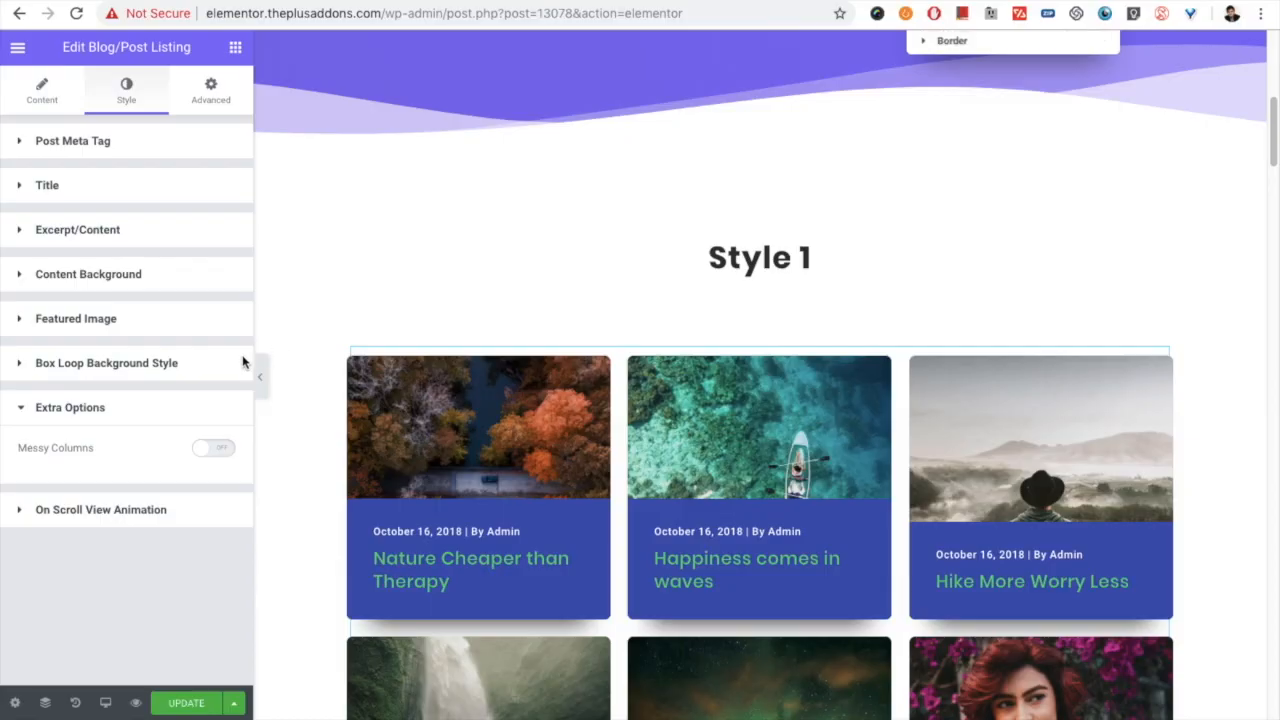
{"action": "left_click", "coordinate": [86, 515]}
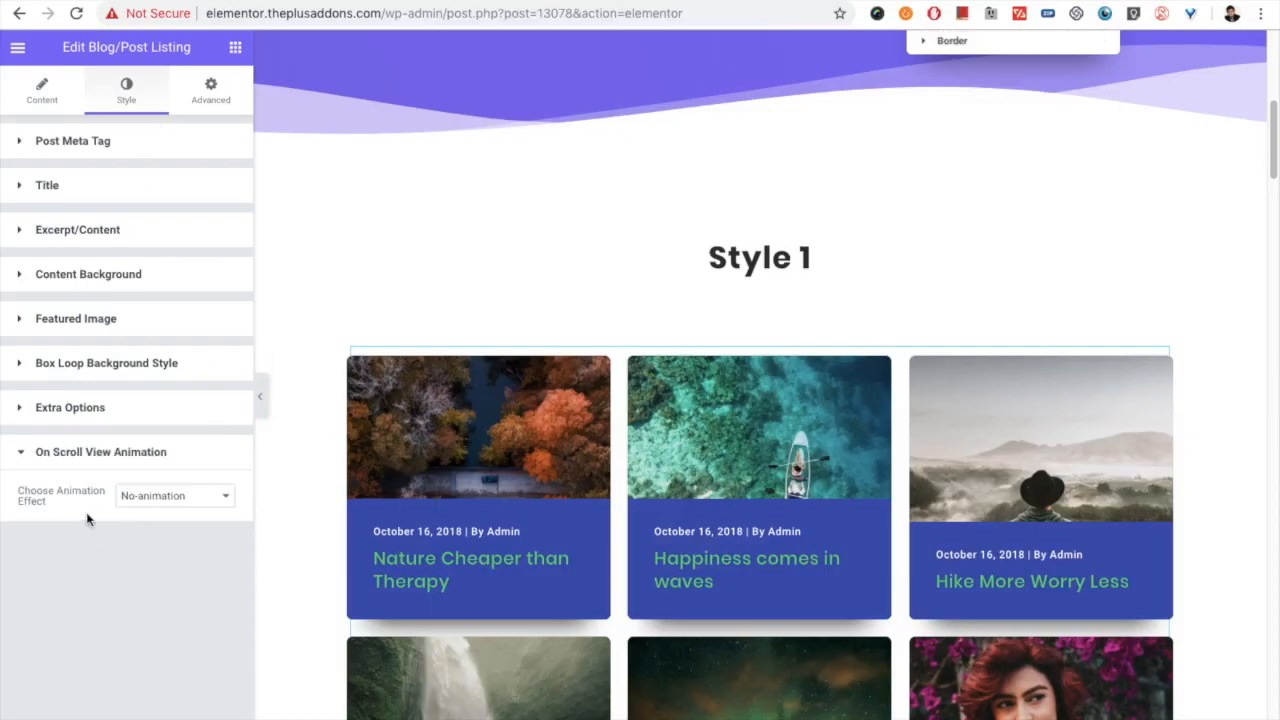
{"action": "left_click", "coordinate": [118, 496]}
{"action": "scroll", "coordinate": [157, 657], "scroll_direction": "down", "scroll_amount": 3}
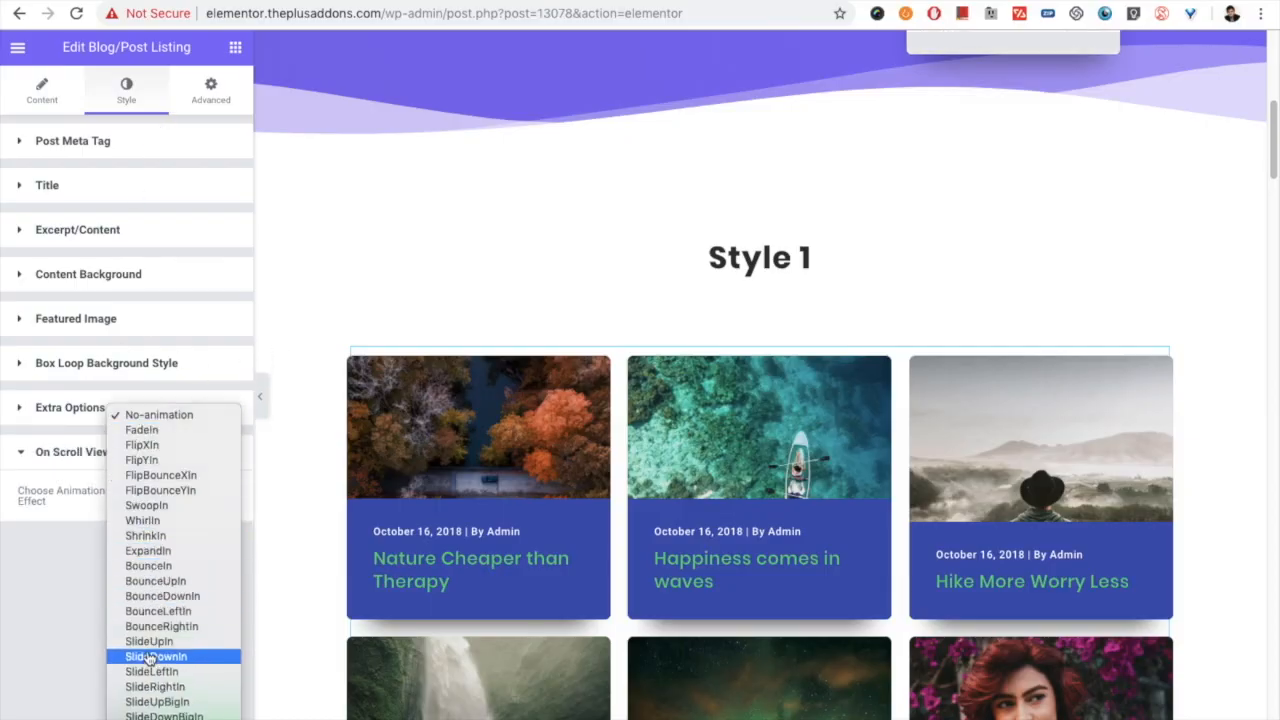
{"action": "scroll", "coordinate": [180, 654], "scroll_direction": "down", "scroll_amount": 1}
{"action": "left_click", "coordinate": [177, 413]}
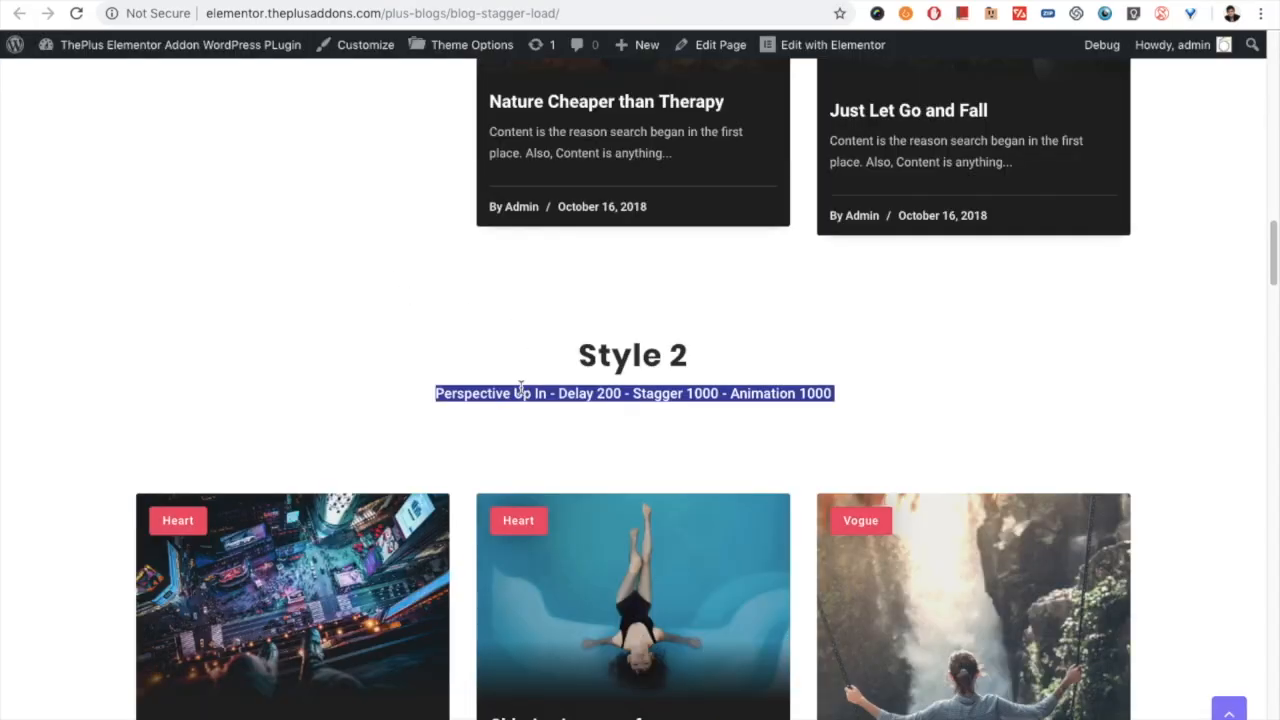
- Set the post listing's Animation Delay to 200 and its List Load Animation to Stagger Based Animation
{"action": "left_click", "coordinate": [120, 2]}
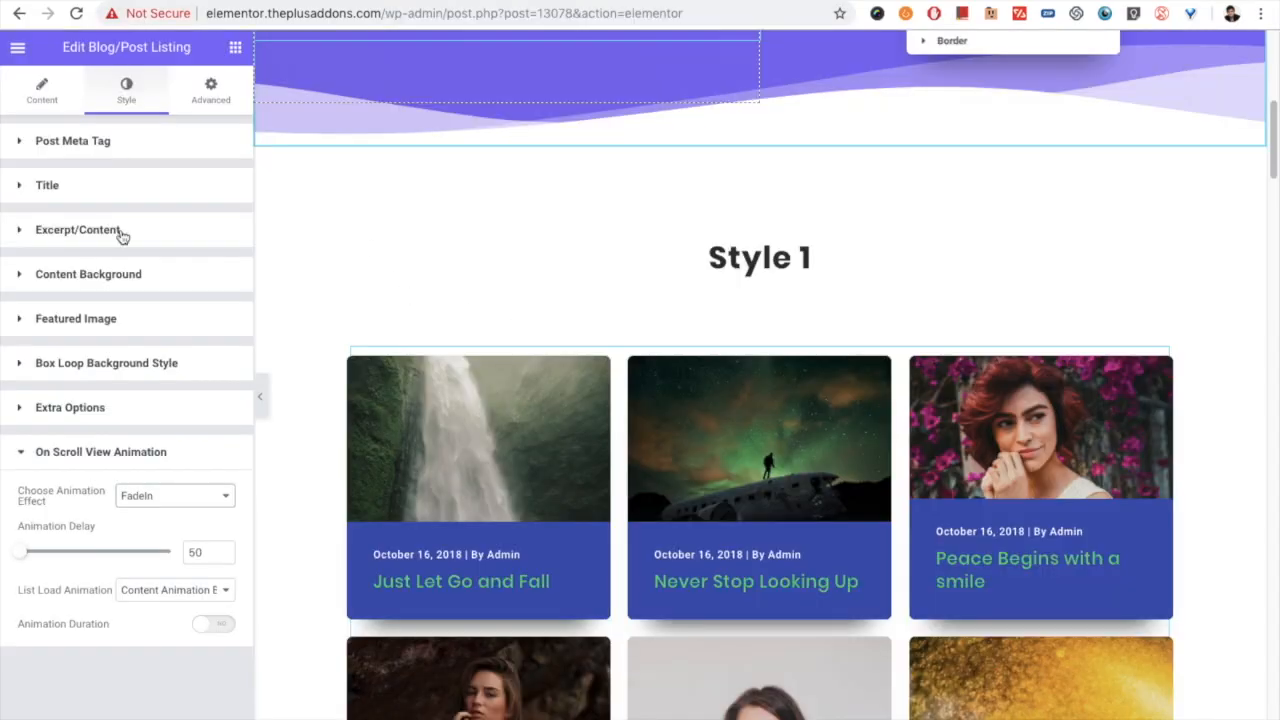
{"action": "left_click_drag", "start_coordinate": [204, 556], "coordinate": [185, 552]}
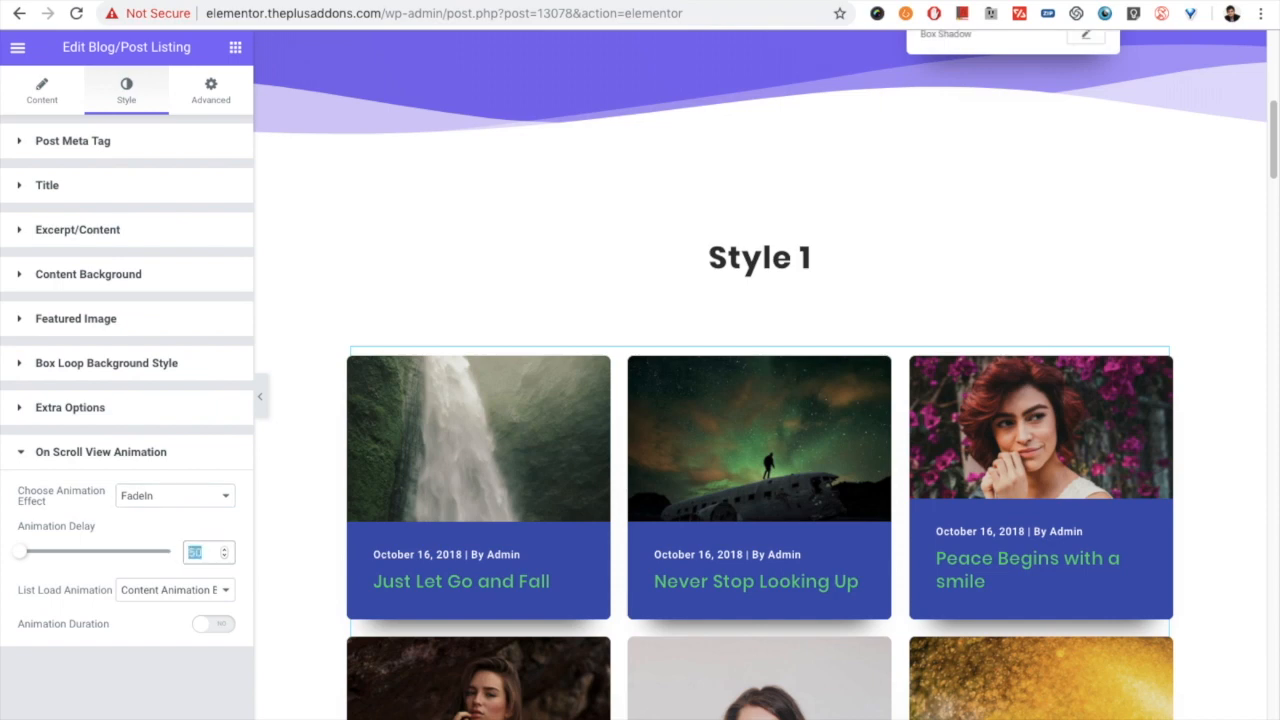
{"action": "left_click", "coordinate": [141, 600]}
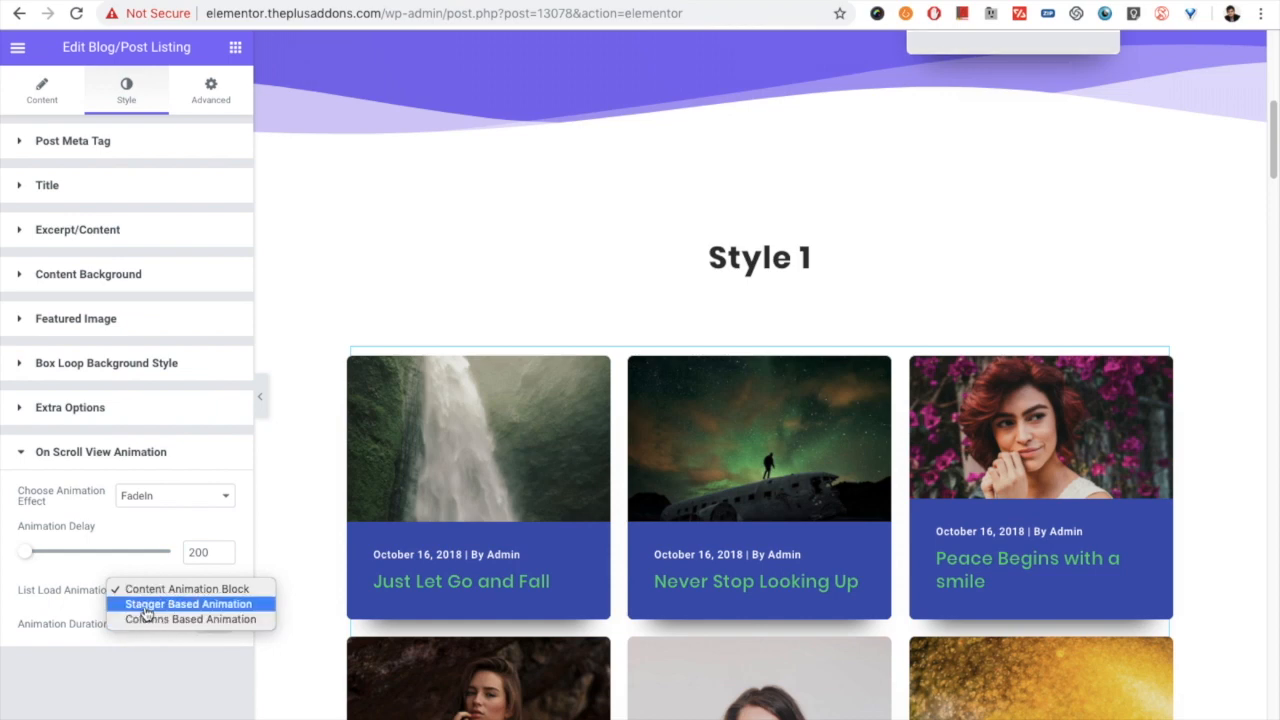
{"action": "left_click", "coordinate": [146, 605]}
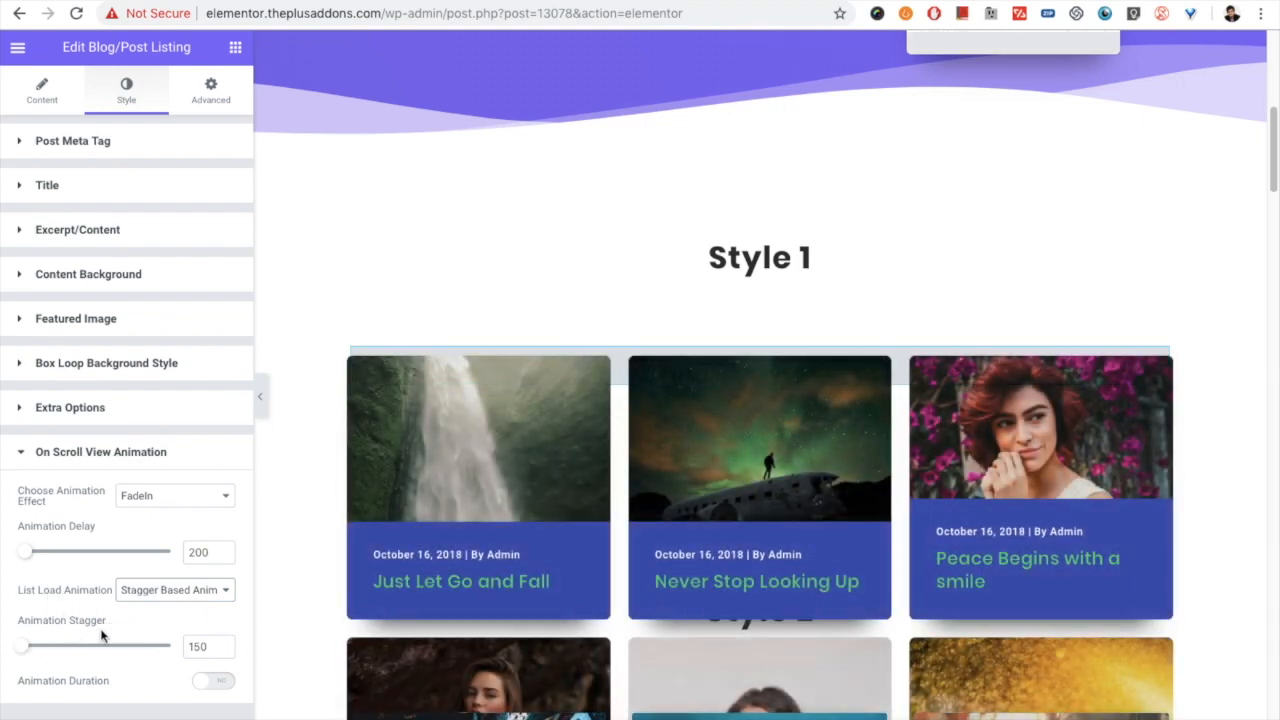
- Set the Animation Stagger to 640 and enable Animation Duration with a Duration Speed of 600
{"action": "left_click_drag", "start_coordinate": [28, 646], "coordinate": [35, 648]}
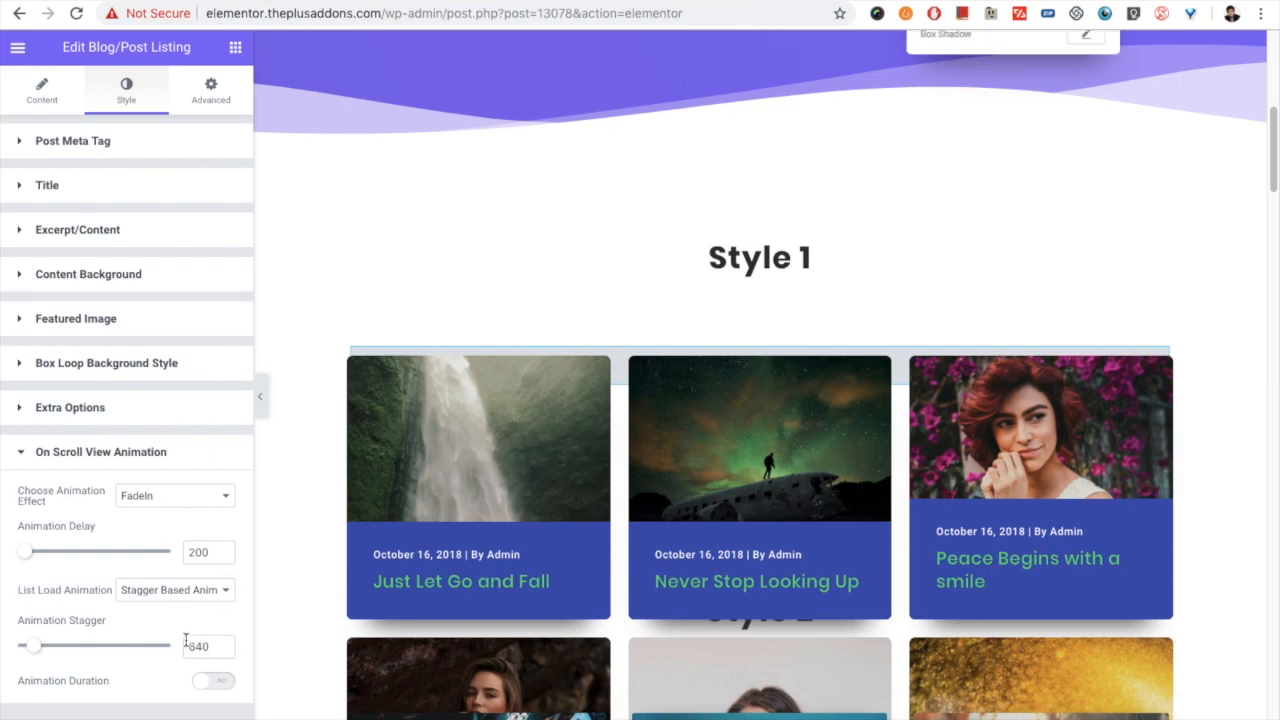
{"action": "left_click", "coordinate": [200, 681]}
{"action": "scroll", "coordinate": [124, 588], "scroll_direction": "down", "scroll_amount": 1}
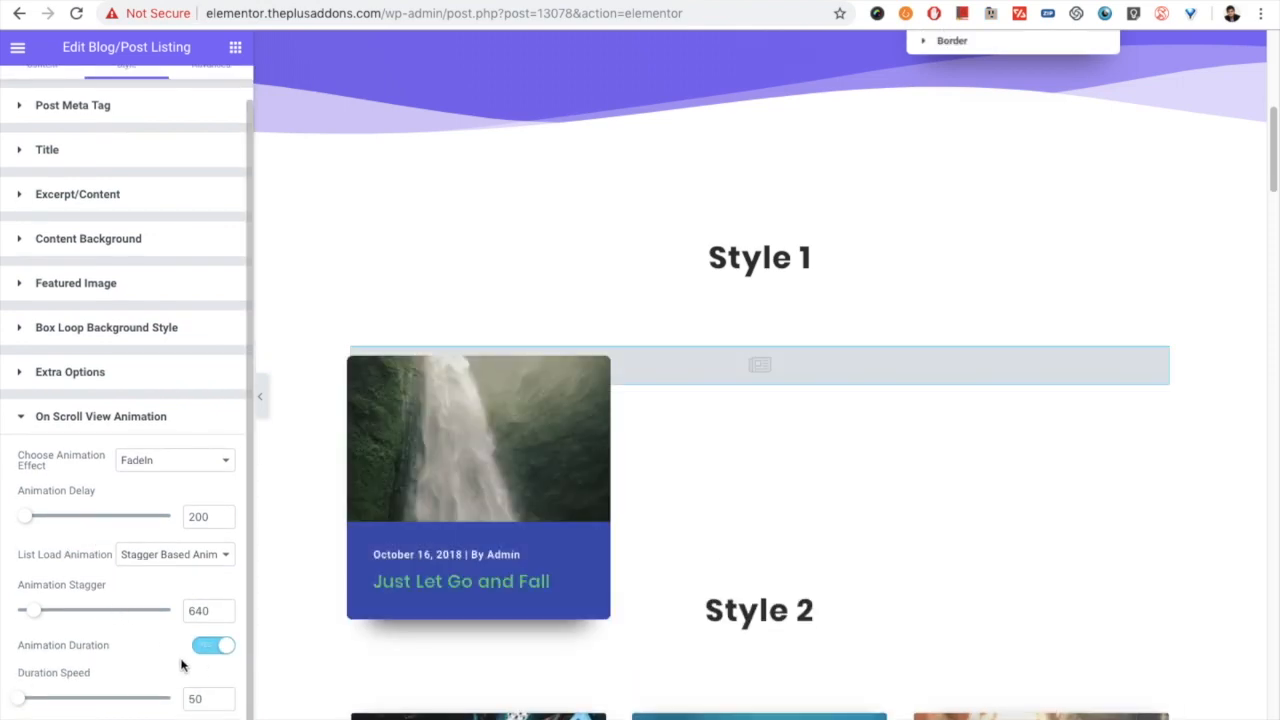
{"action": "mouse_move", "coordinate": [25, 700]}
{"action": "left_mouse_down"}
{"action": "mouse_move", "coordinate": [63, 698]}
{"action": "mouse_move", "coordinate": [38, 698]}
{"action": "left_mouse_up"}
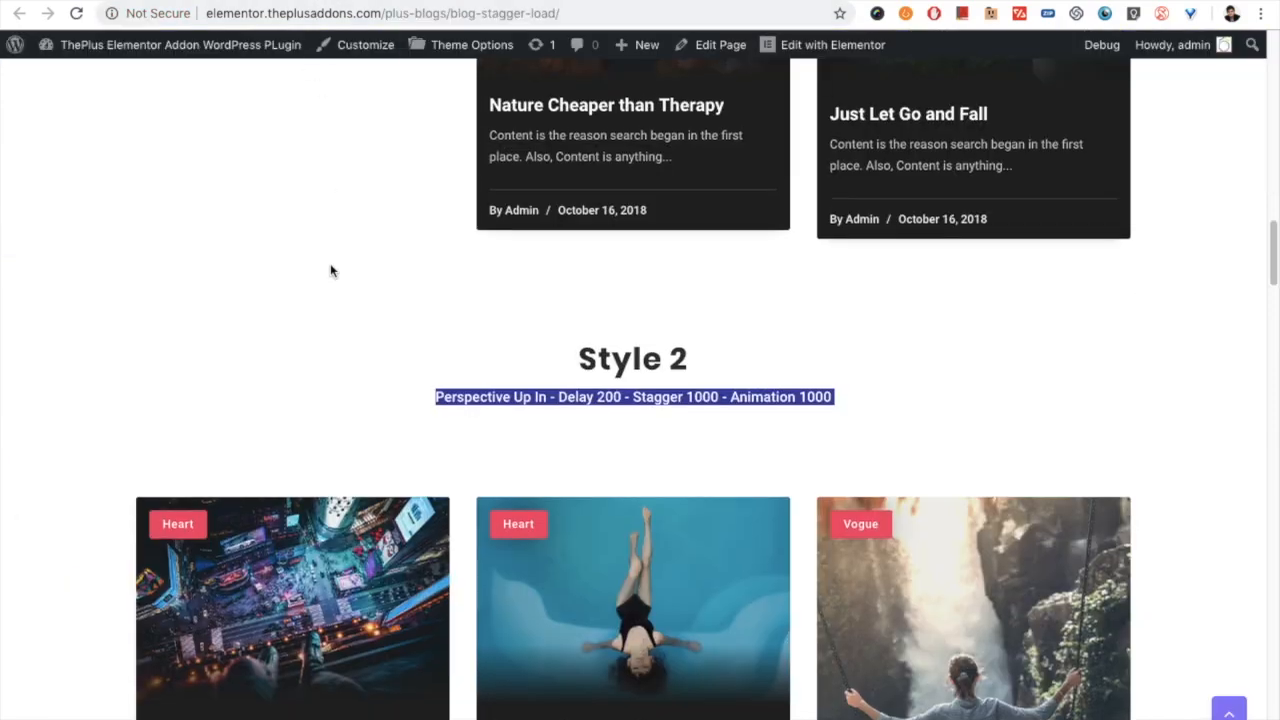
- Examine how posts load on scroll on the Blog Posts - Lazy Load demo page, and return to the Elementor editor
{"action": "scroll", "coordinate": [330, 270], "scroll_direction": "down", "scroll_amount": 10}
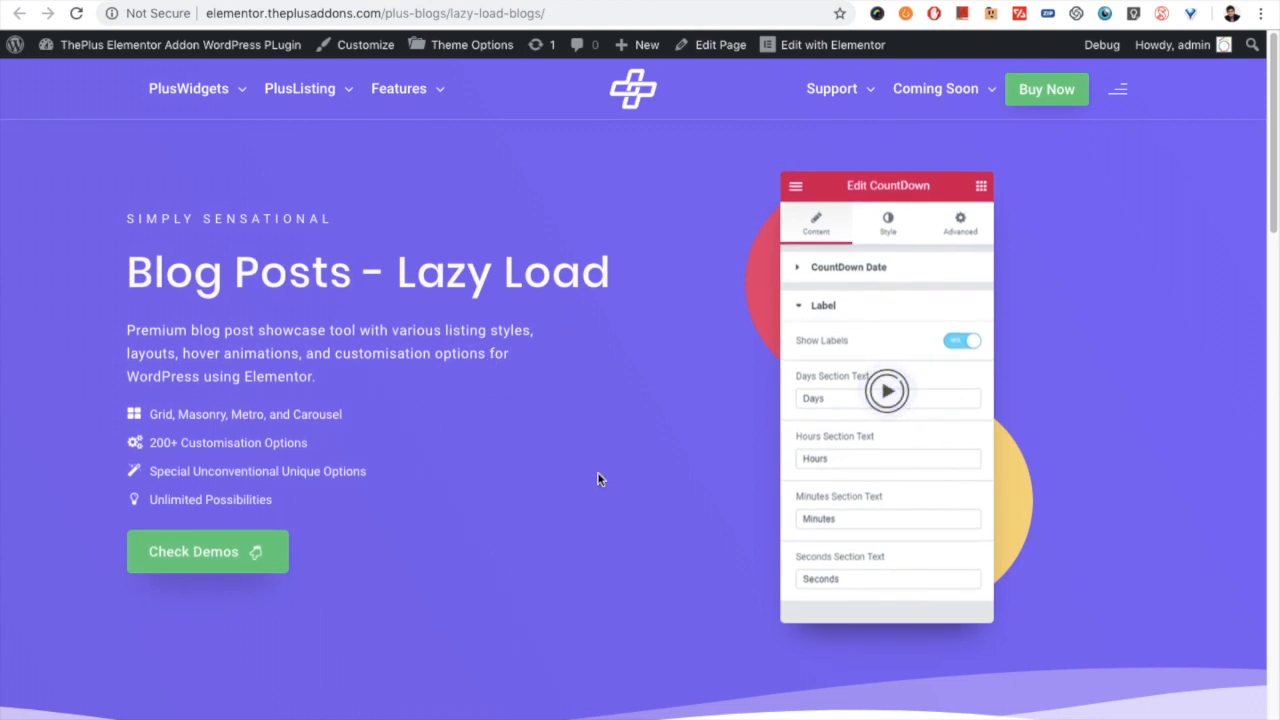
{"action": "scroll", "coordinate": [595, 479], "scroll_direction": "down", "scroll_amount": 2}
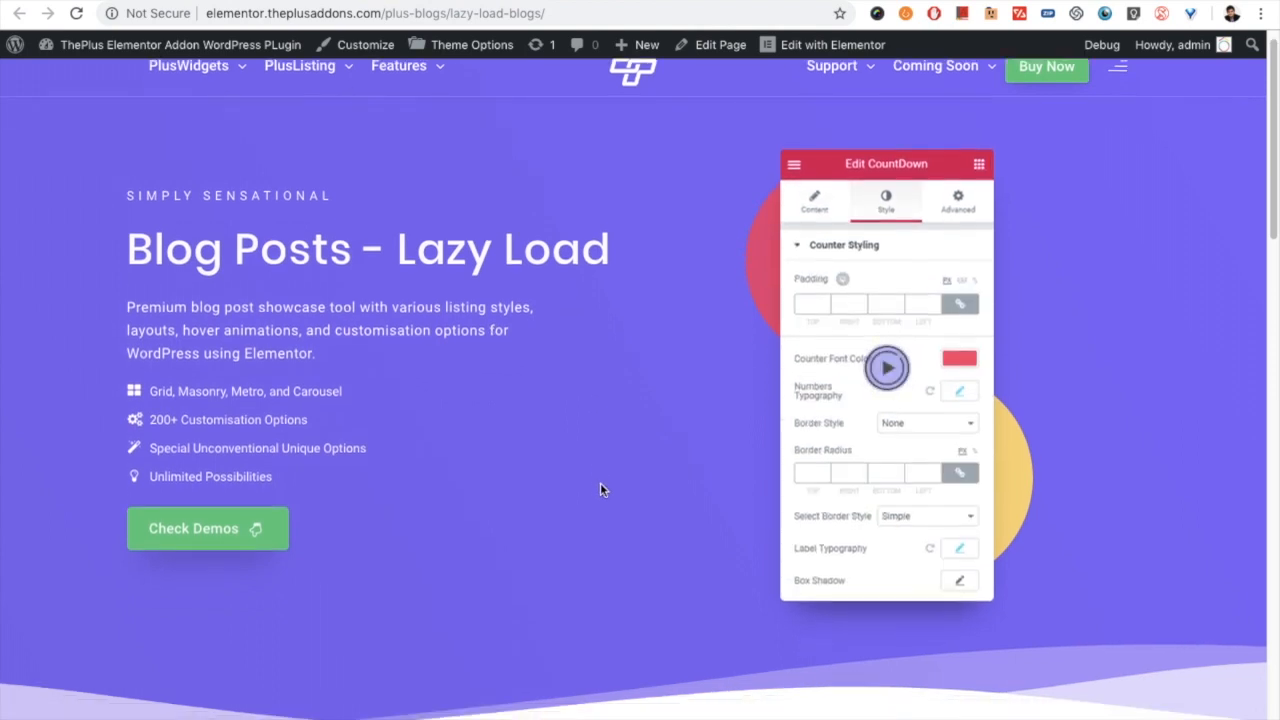
{"action": "scroll", "coordinate": [602, 488], "scroll_direction": "down", "scroll_amount": 6}
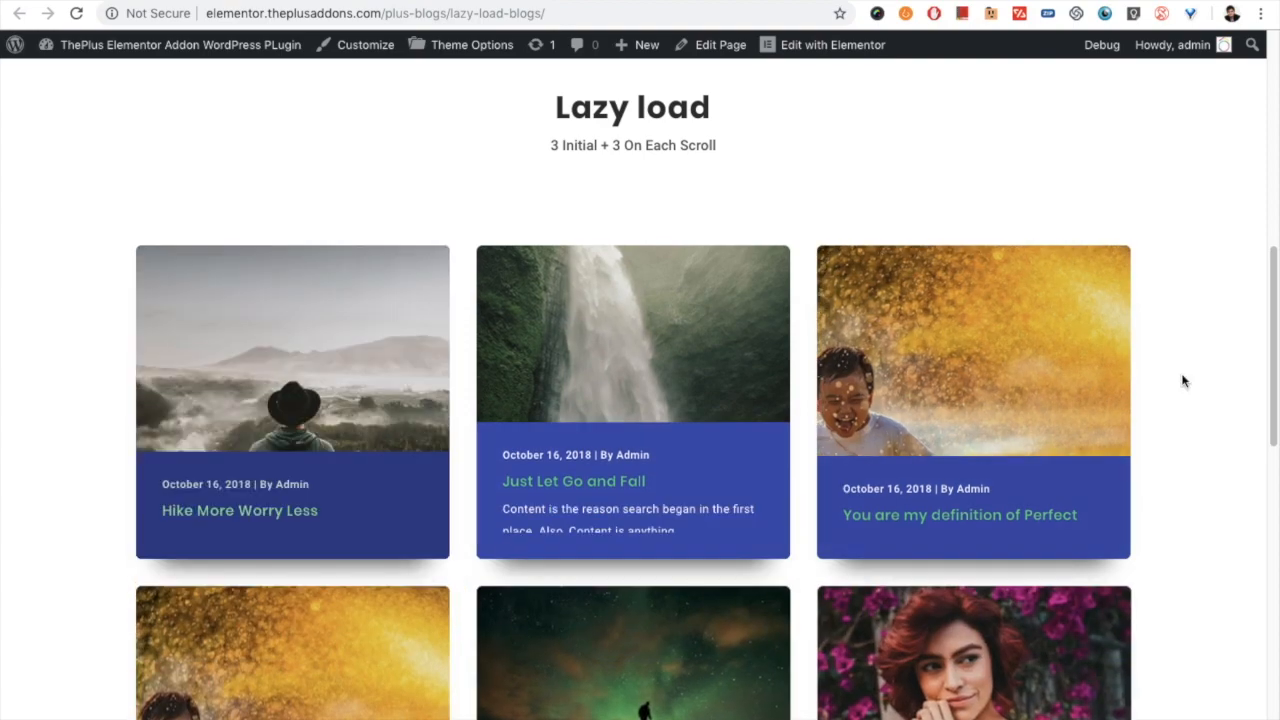
{"action": "scroll", "coordinate": [1182, 380], "scroll_direction": "down", "scroll_amount": 4}
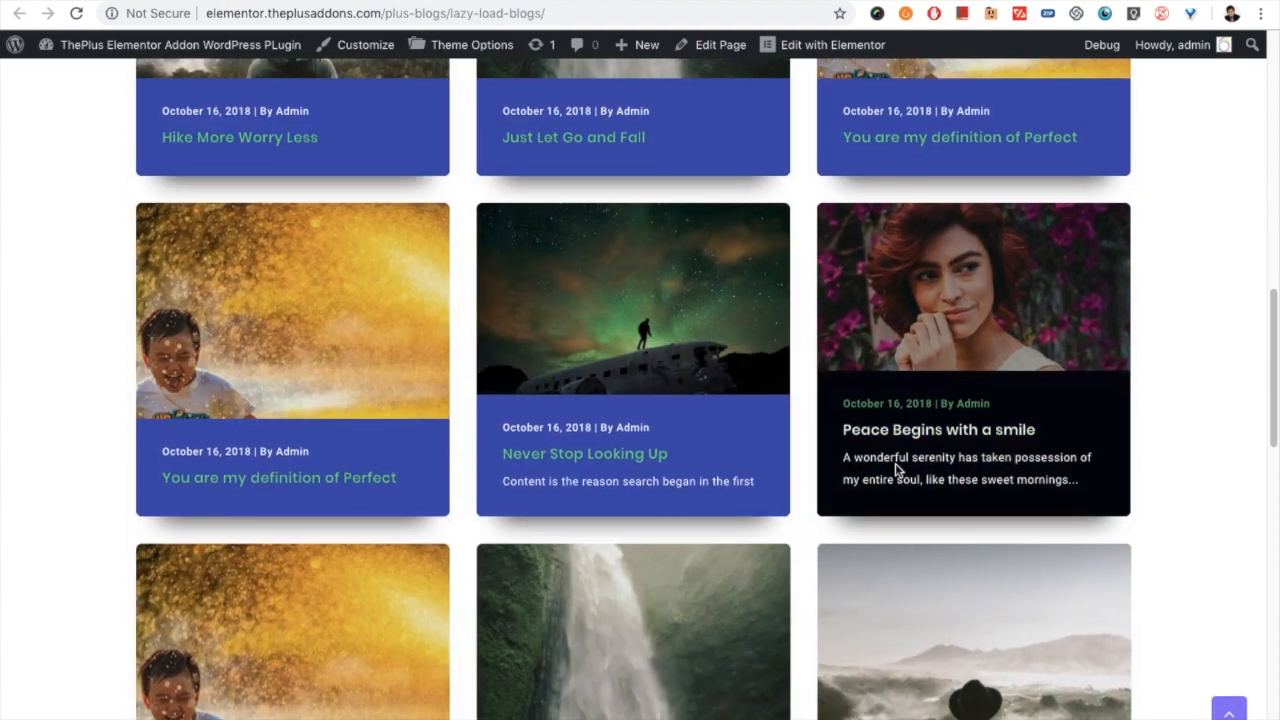
{"action": "scroll", "coordinate": [940, 440], "scroll_direction": "down", "scroll_amount": 3}
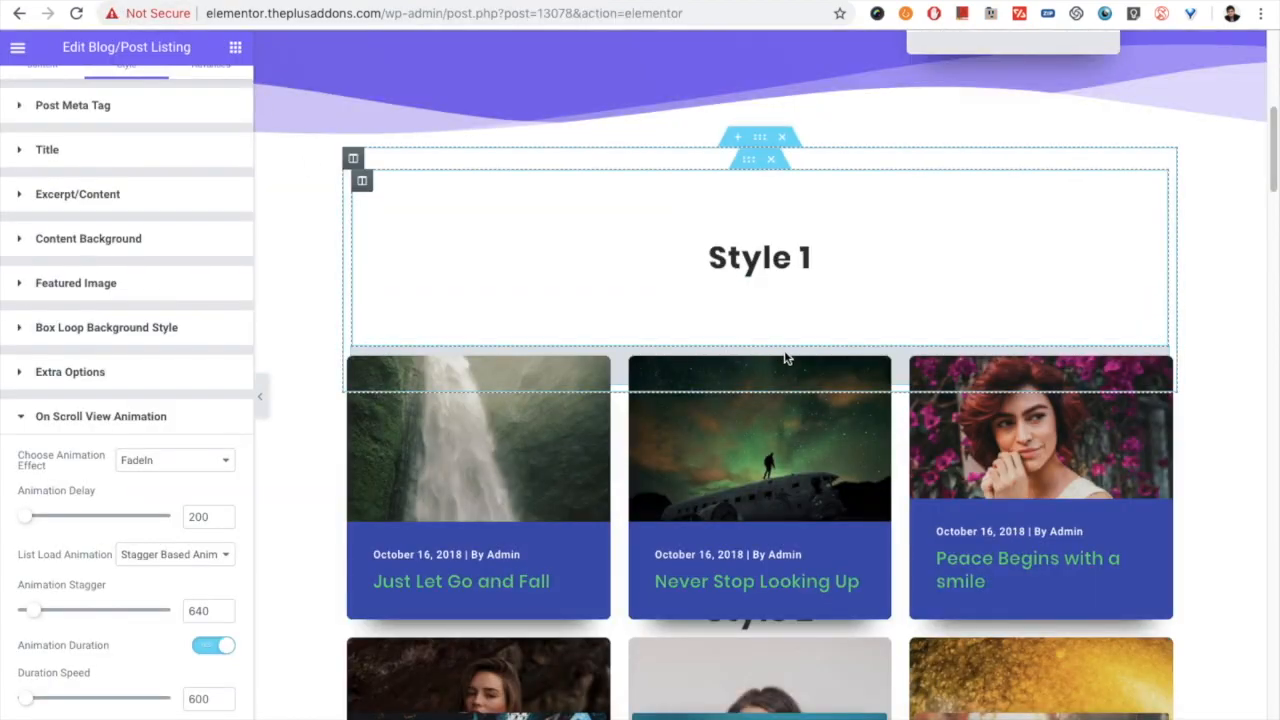
{"action": "scroll", "coordinate": [782, 357], "scroll_direction": "down", "scroll_amount": 1}
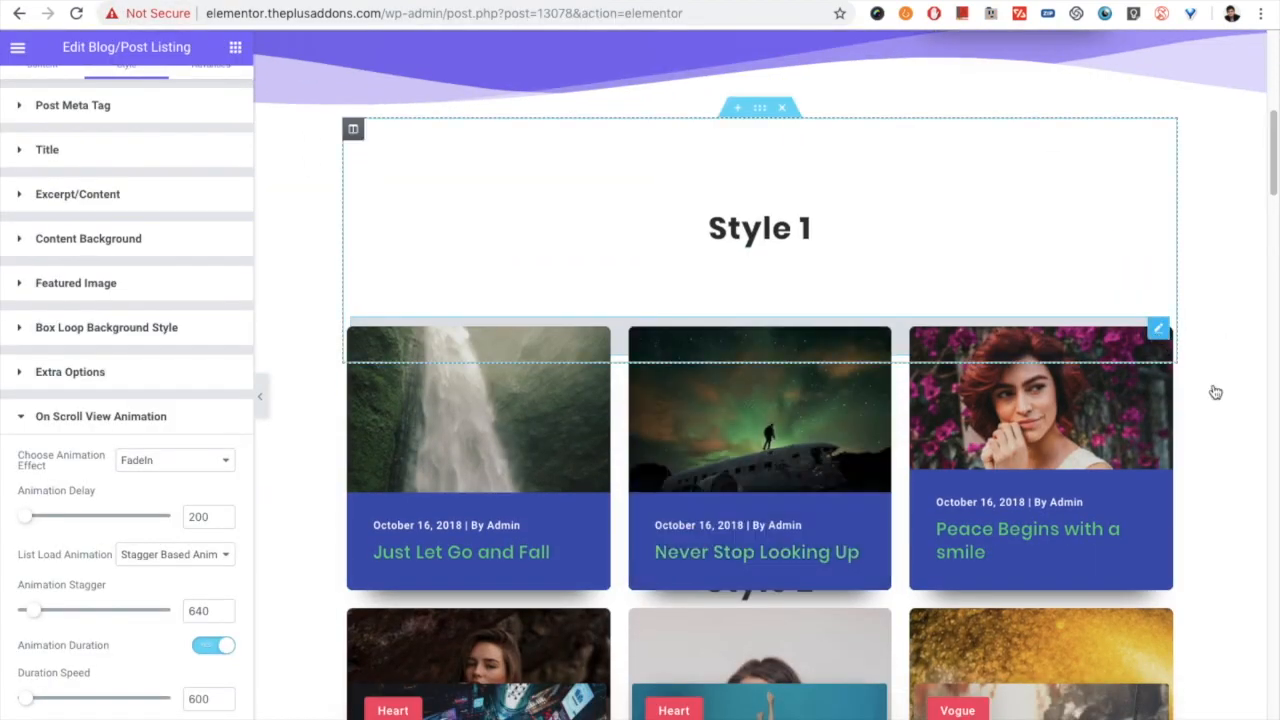
- Open the post listing under the Style 3 heading for editing
{"action": "left_click", "coordinate": [1265, 469]}
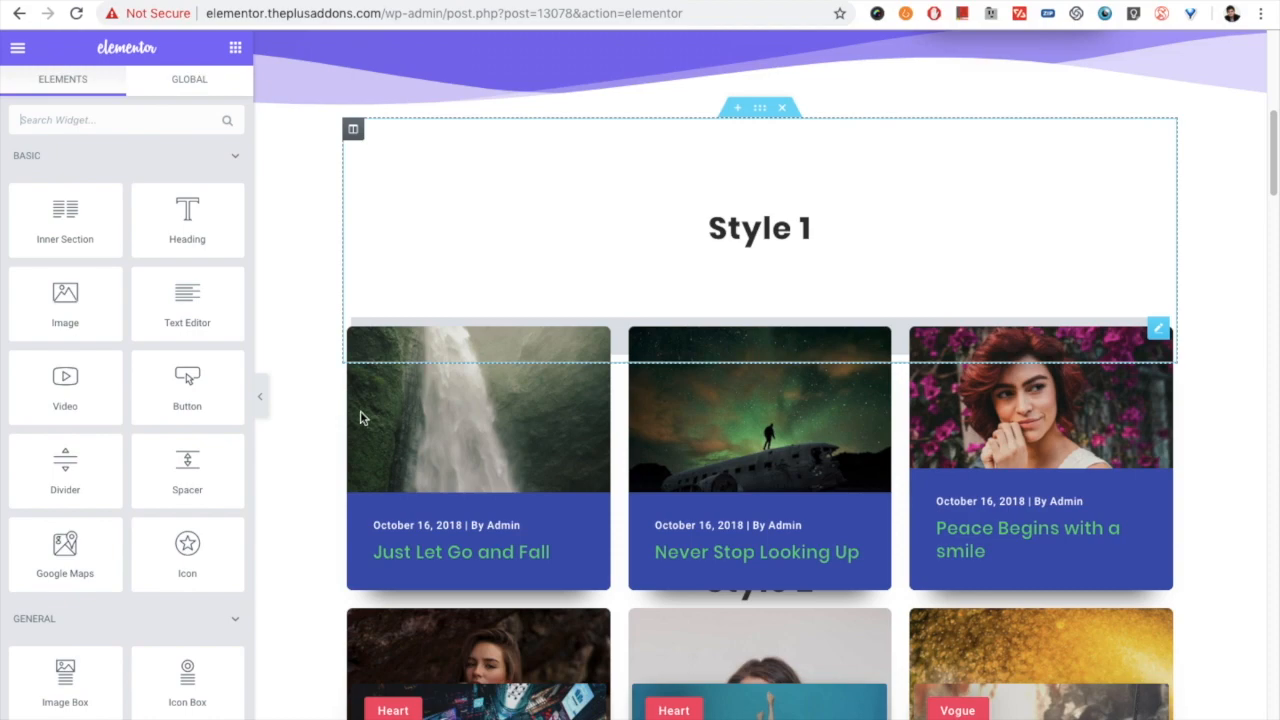
{"action": "scroll", "coordinate": [354, 403], "scroll_direction": "down", "scroll_amount": 5}
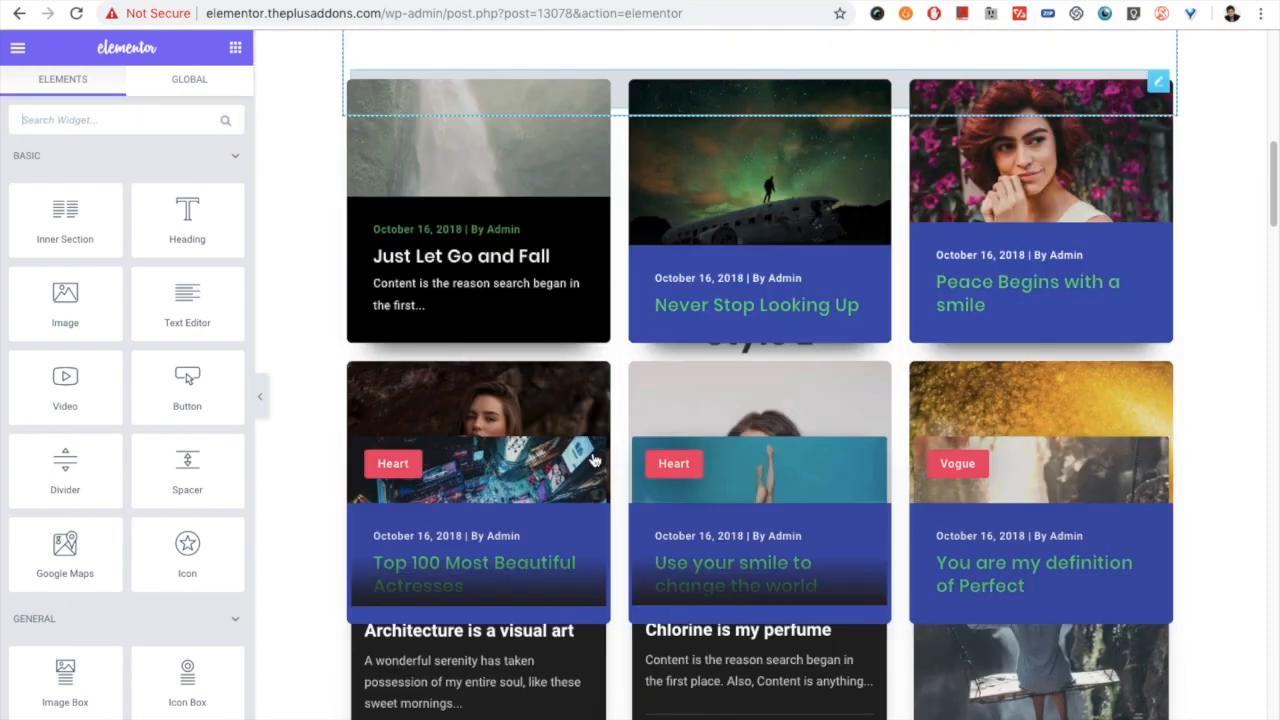
{"action": "scroll", "coordinate": [593, 460], "scroll_direction": "down", "scroll_amount": 10}
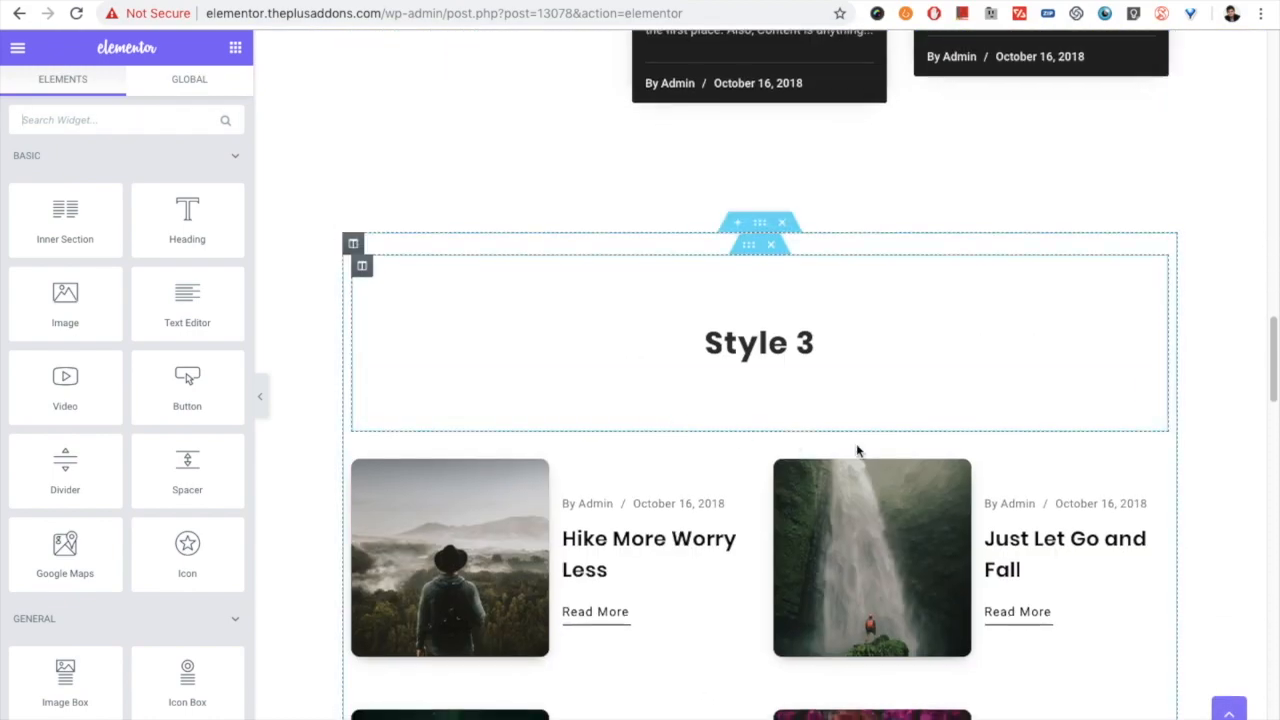
{"action": "left_click", "coordinate": [1158, 445]}
{"action": "scroll", "coordinate": [1234, 423], "scroll_direction": "down", "scroll_amount": 6}
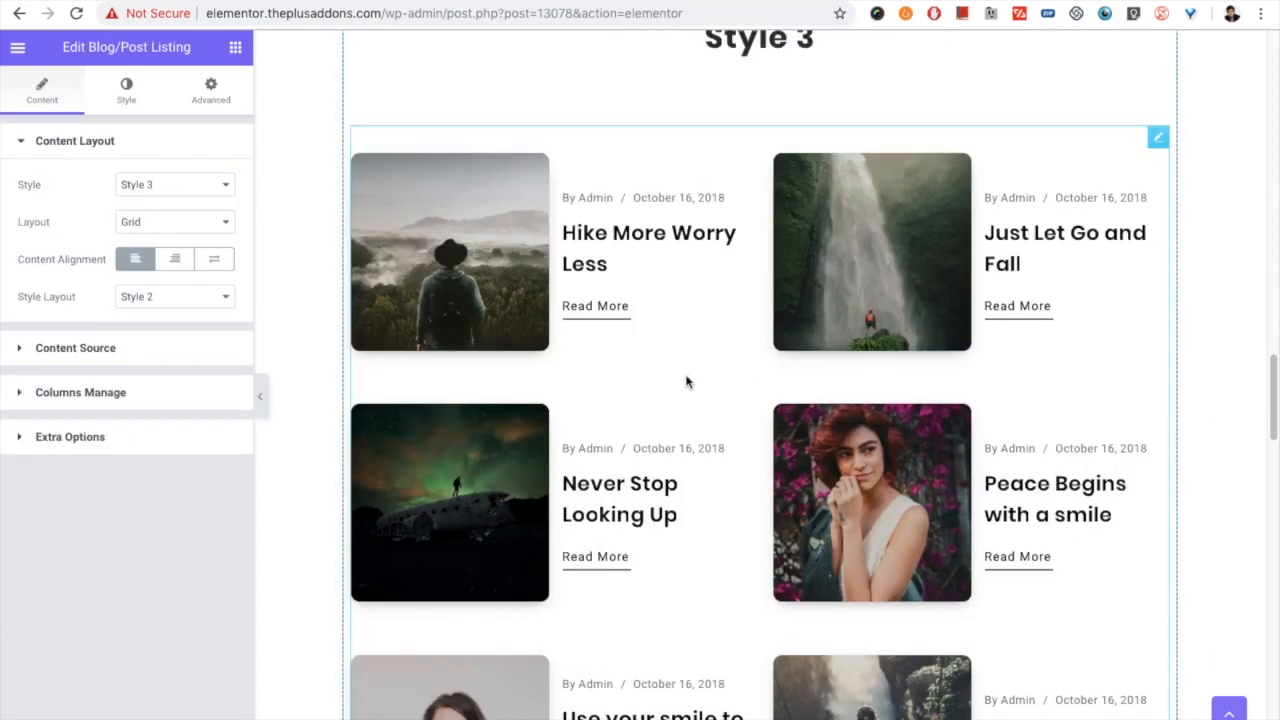
- Set the Style 3 listing's More Post Loading Options to Lazy Load and check its More posts on click/scroll setting
{"action": "left_click", "coordinate": [107, 440]}
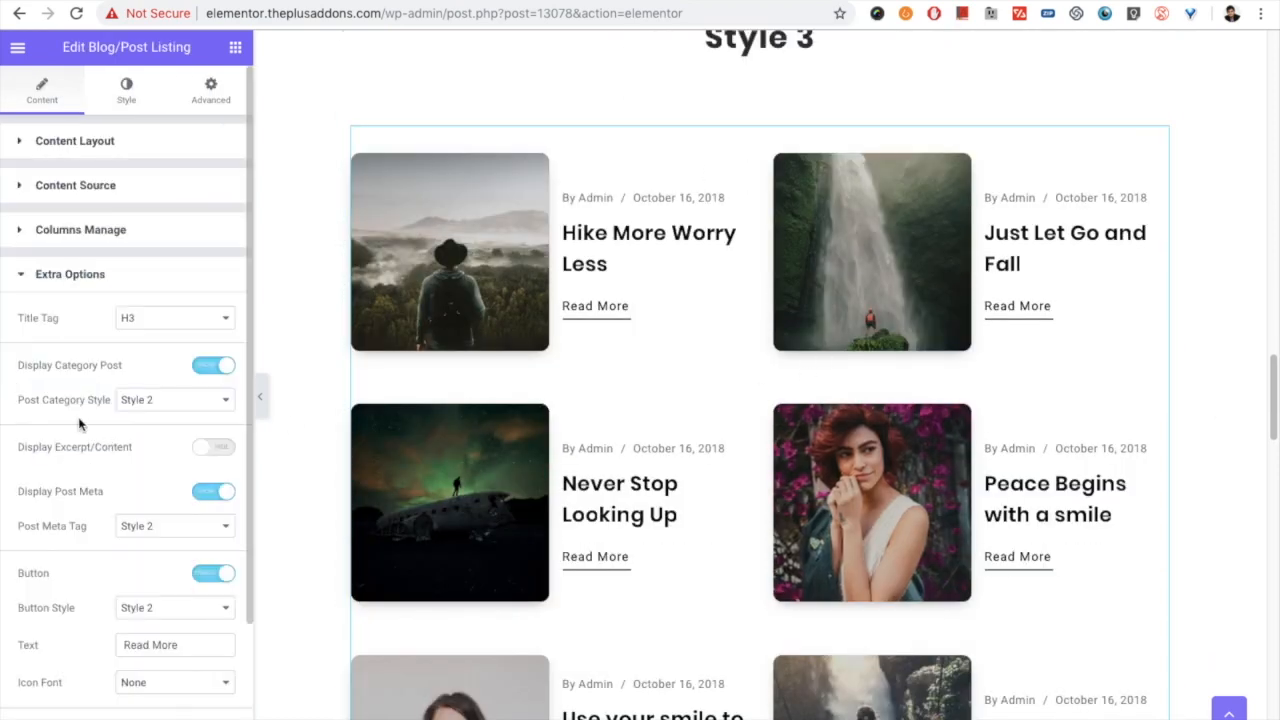
{"action": "scroll", "coordinate": [73, 421], "scroll_direction": "down", "scroll_amount": 2}
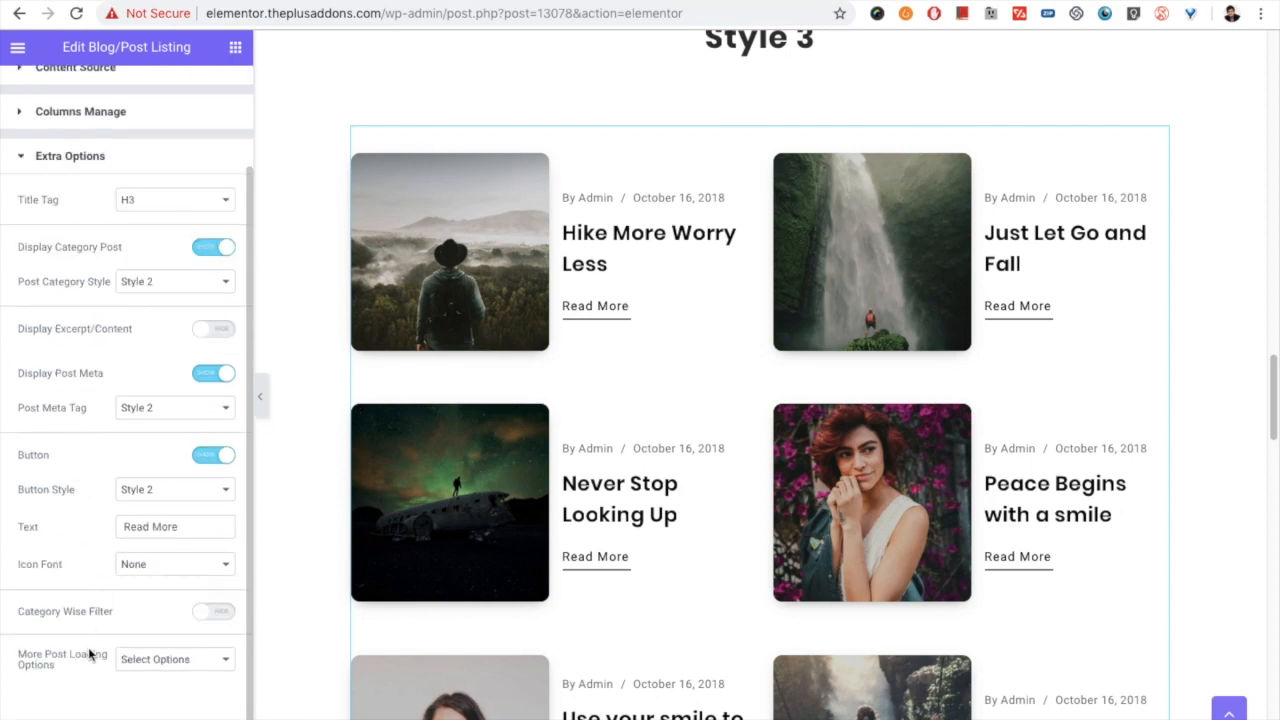
{"action": "left_click_drag", "start_coordinate": [56, 674], "coordinate": [14, 651]}
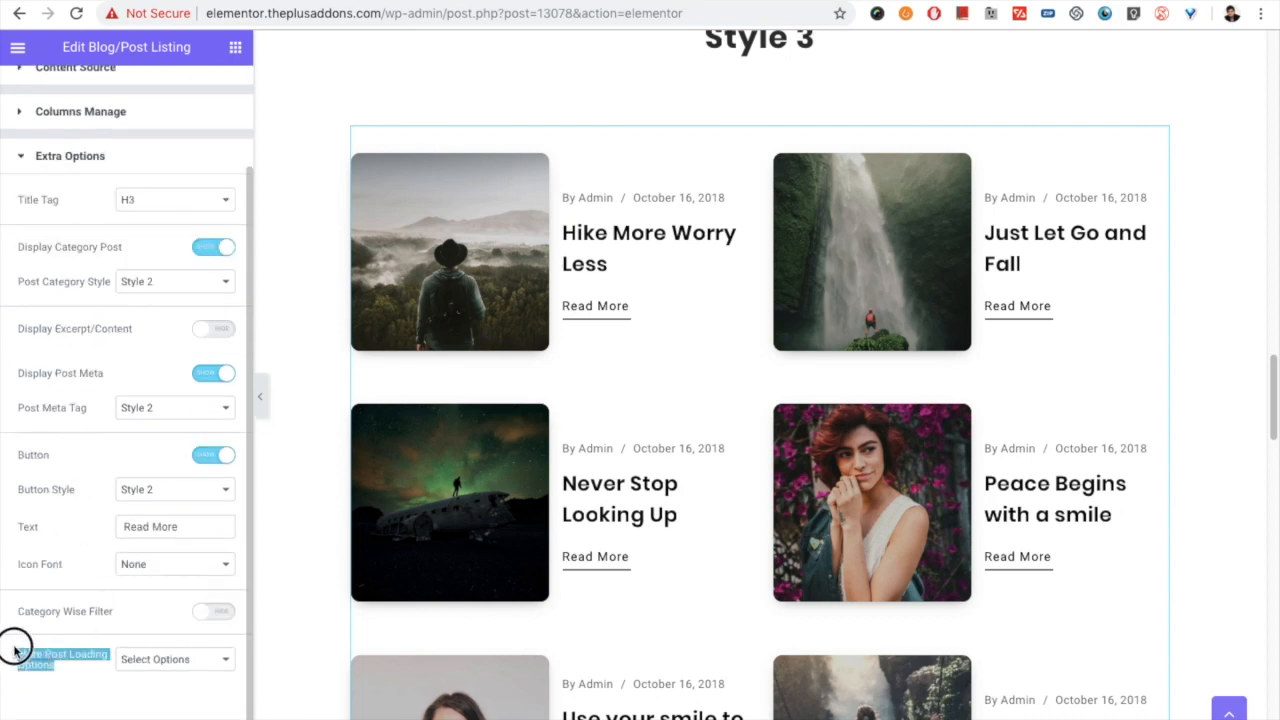
{"action": "left_click", "coordinate": [140, 665]}
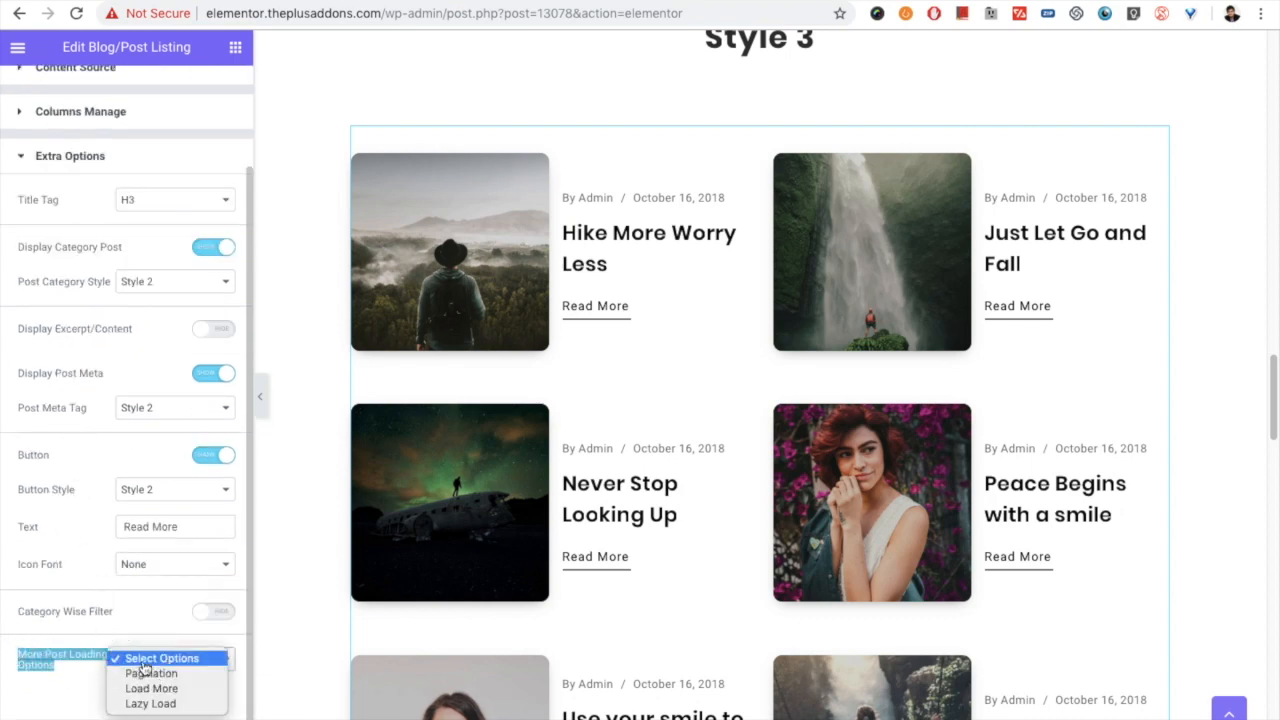
{"action": "left_click", "coordinate": [175, 705]}
{"action": "scroll", "coordinate": [135, 674], "scroll_direction": "down", "scroll_amount": 1}
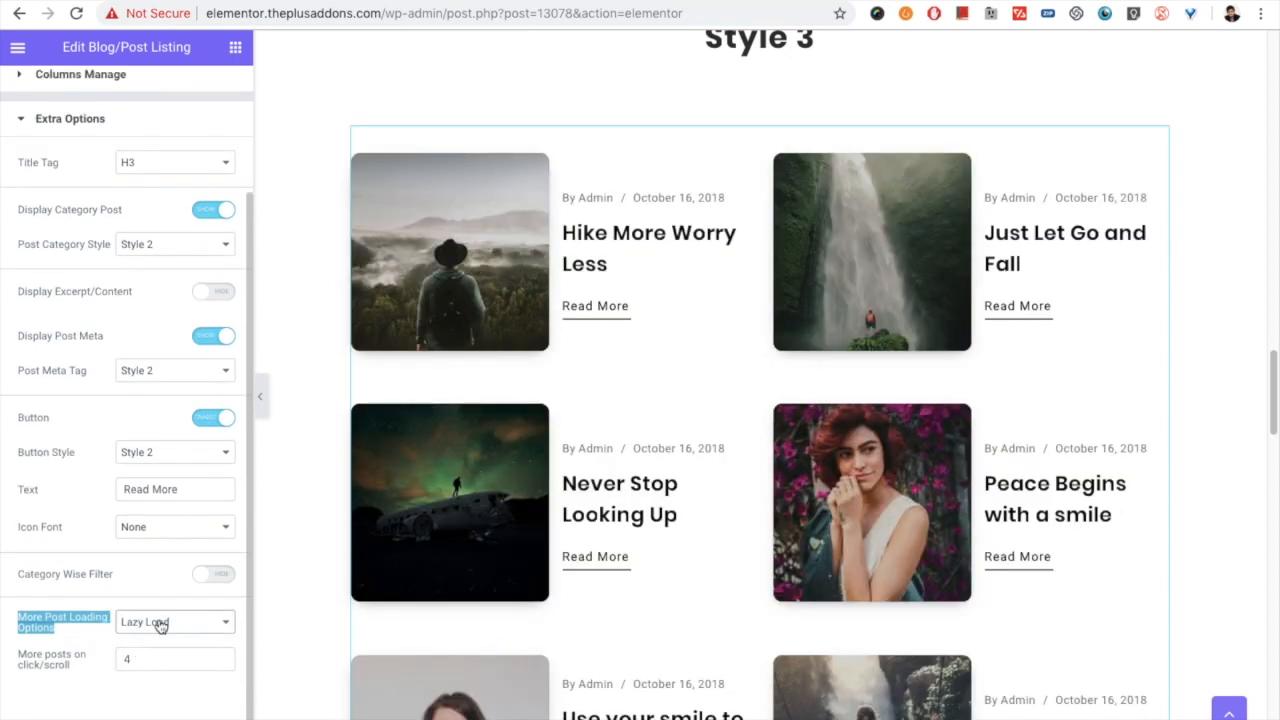
{"action": "left_click", "coordinate": [20, 660]}
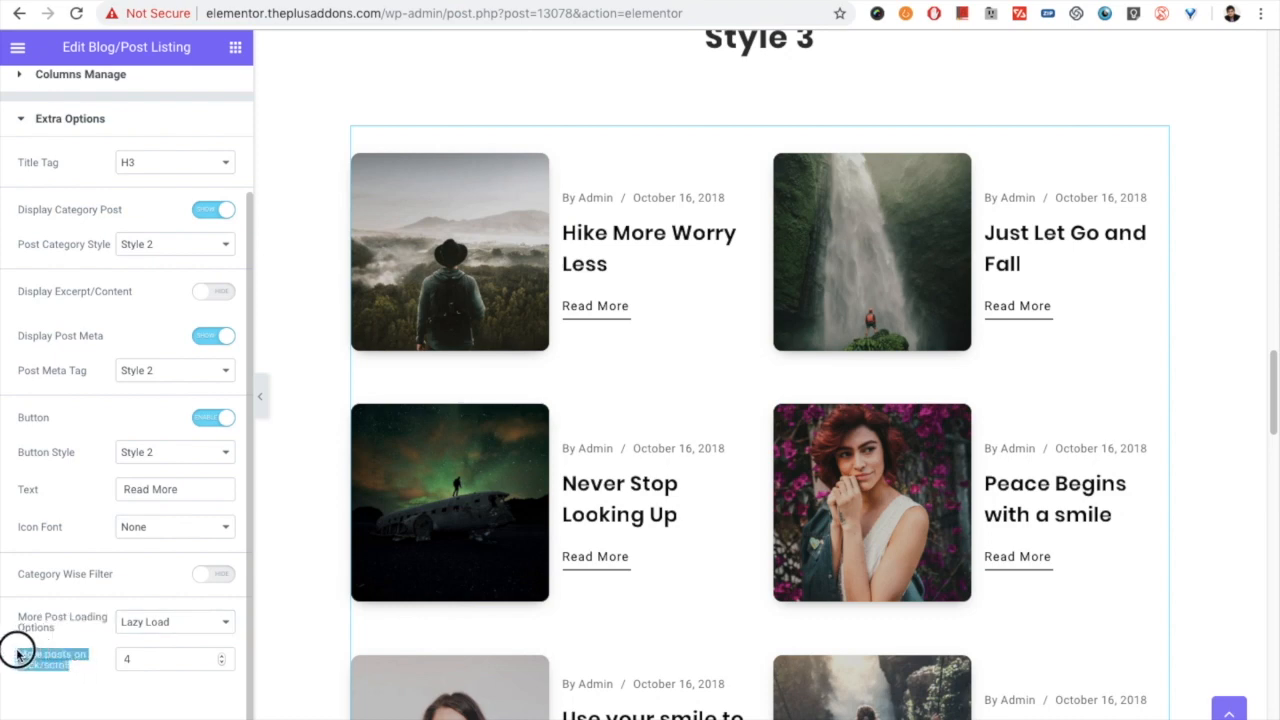
{"action": "left_click_drag", "start_coordinate": [183, 657], "coordinate": [108, 652]}
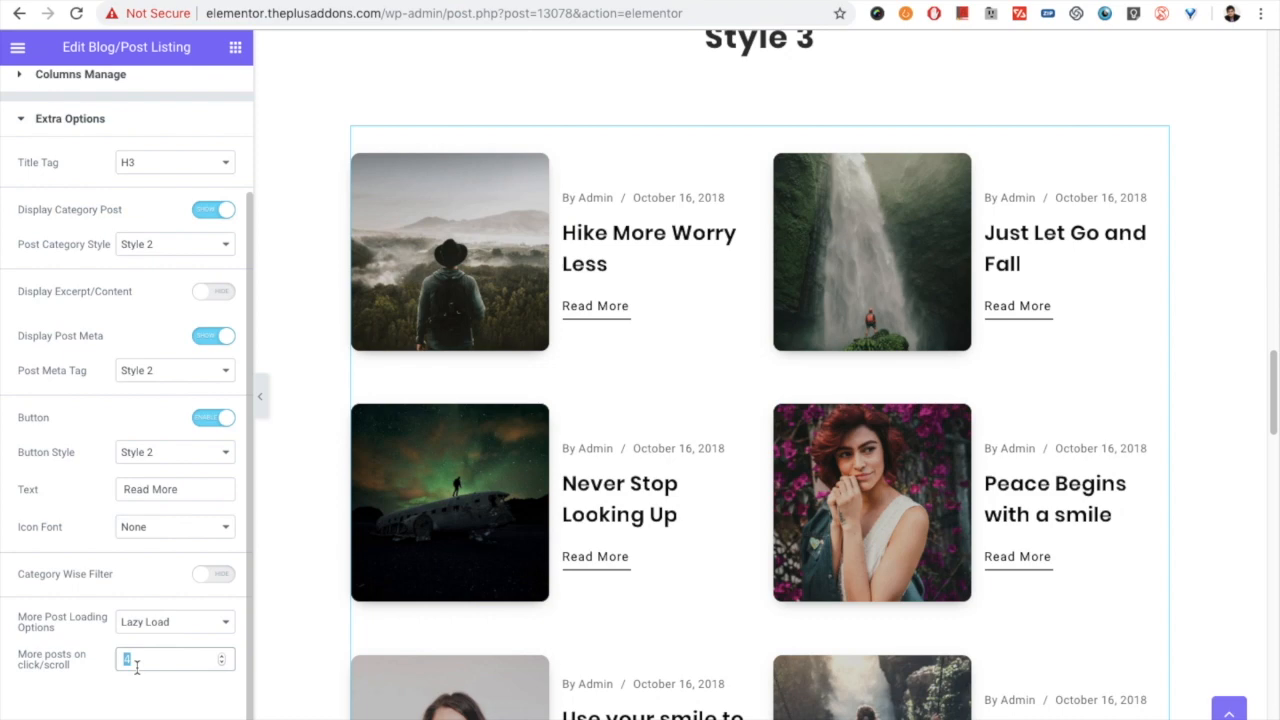
{"action": "scroll", "coordinate": [725, 397], "scroll_direction": "down", "scroll_amount": 3}
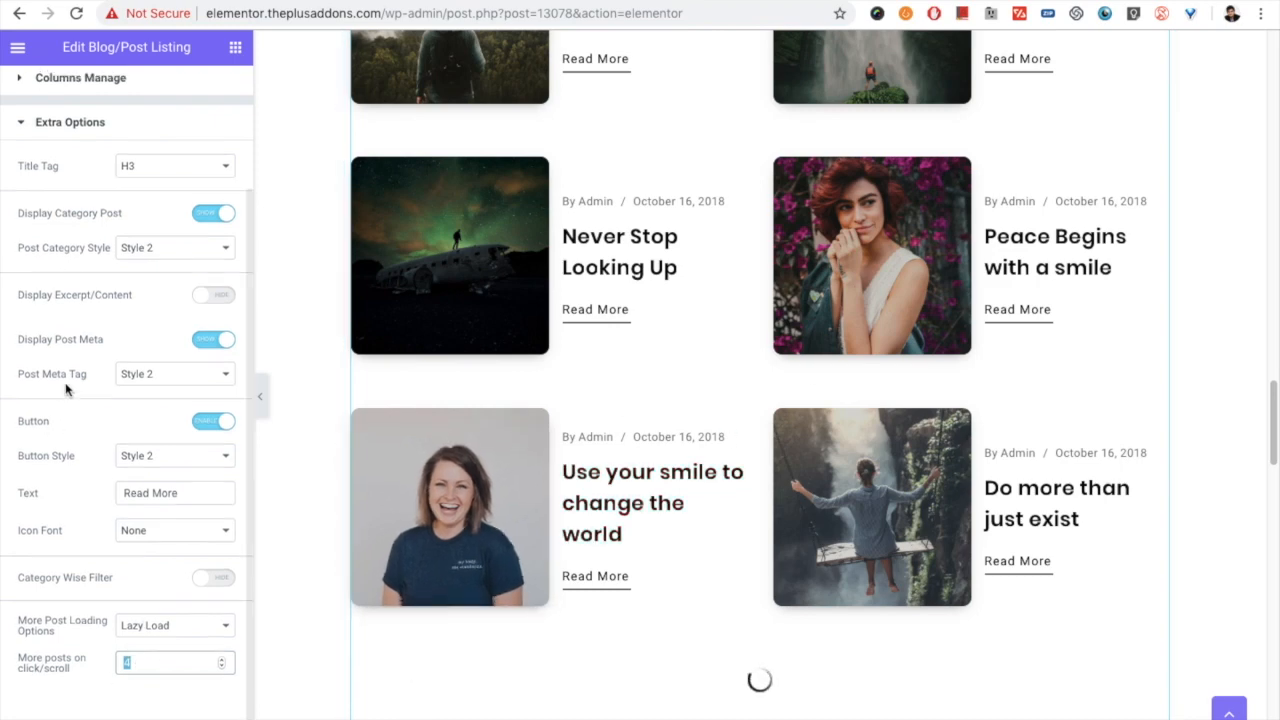
- Set the Style 3 listing's Maximum Posts Display to 2 and check the preview
{"action": "scroll", "coordinate": [90, 380], "scroll_direction": "up", "scroll_amount": 2}
{"action": "left_click", "coordinate": [76, 186]}
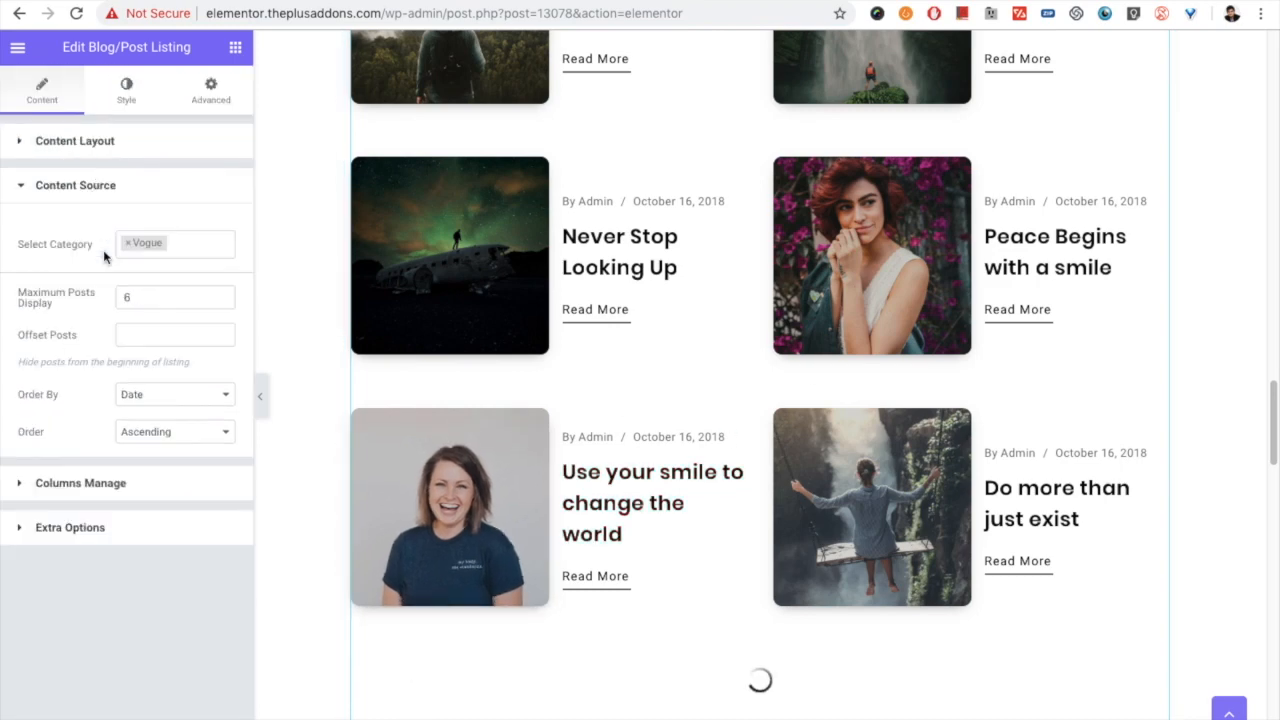
{"action": "double_click", "coordinate": [124, 294]}
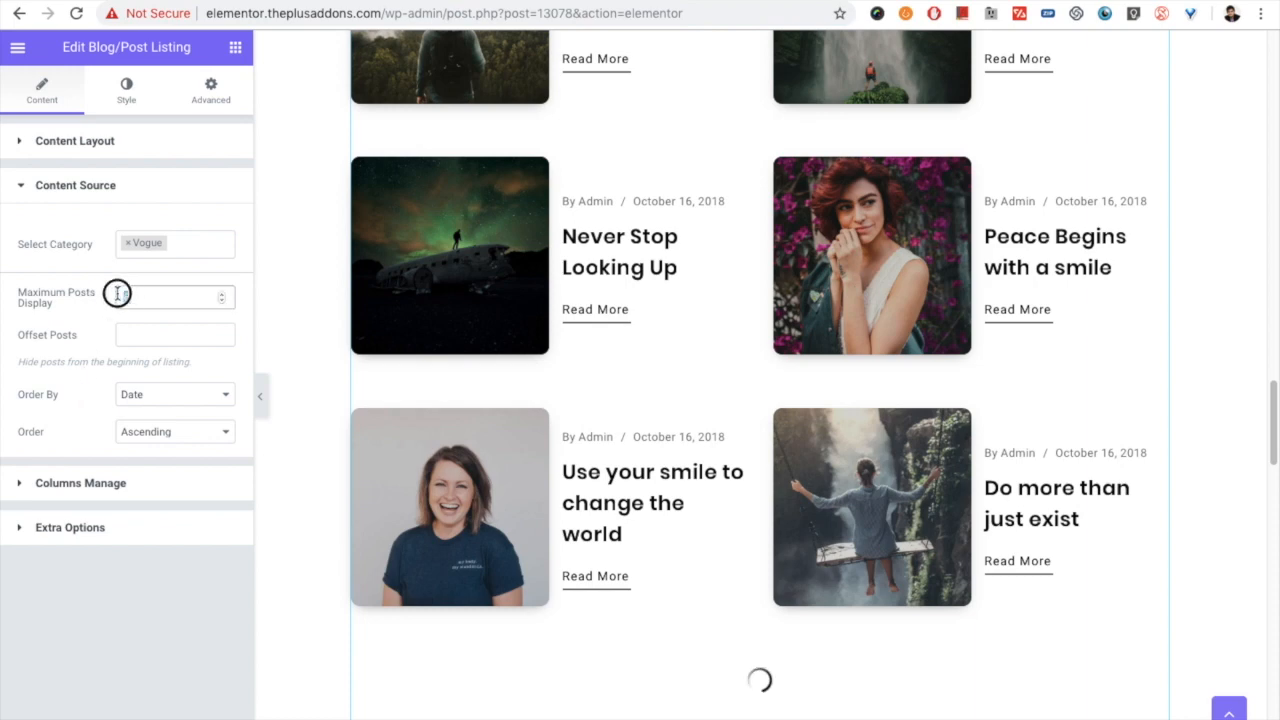
{"action": "left_click", "coordinate": [134, 302]}
{"action": "left_click_drag", "start_coordinate": [132, 299], "coordinate": [119, 297]}
{"action": "type", "text": "2"}
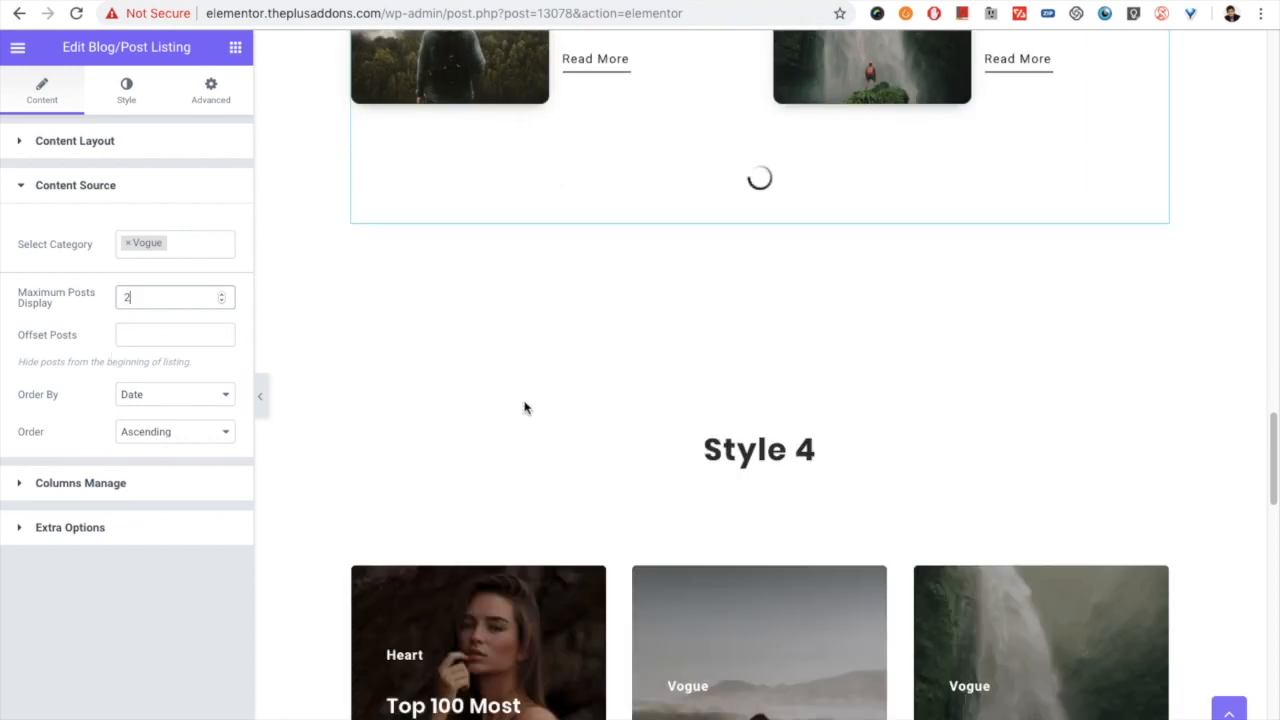
{"action": "scroll", "coordinate": [700, 428], "scroll_direction": "up", "scroll_amount": 2}
{"action": "scroll", "coordinate": [700, 383], "scroll_direction": "up", "scroll_amount": 2}
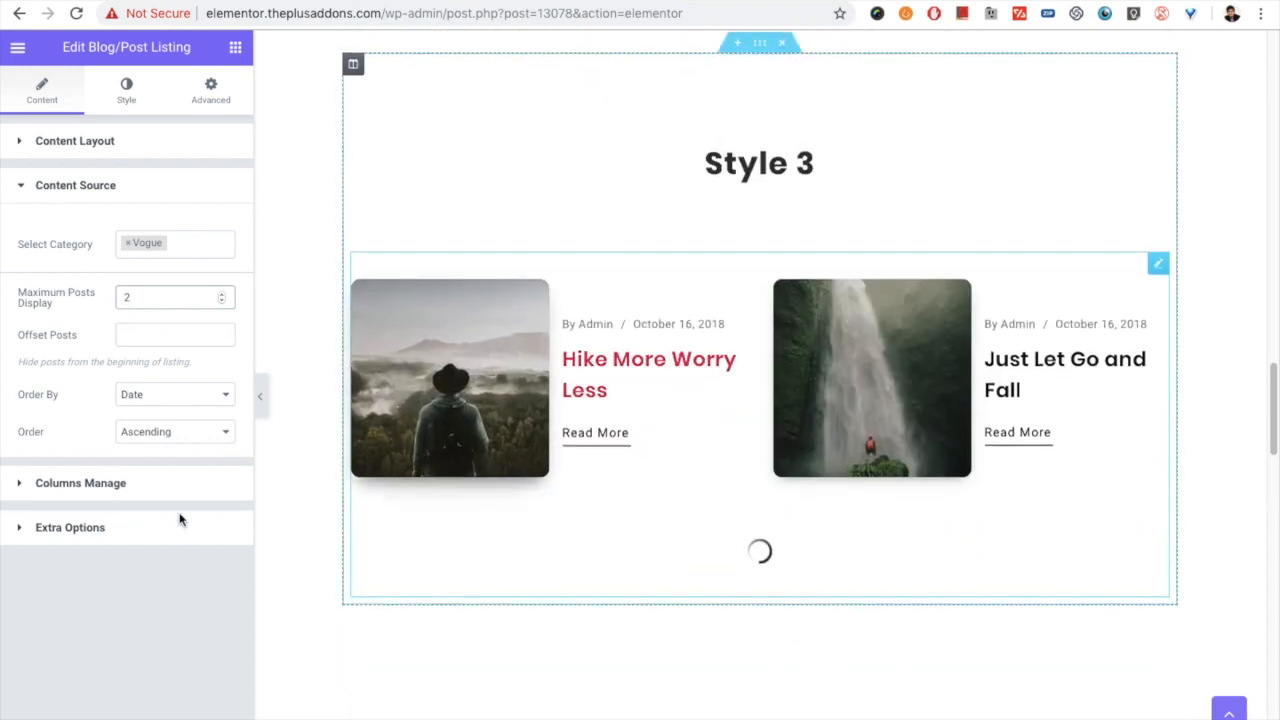
- Set the Style 3 listing's More posts on click/scroll to 3
{"action": "left_click", "coordinate": [120, 520]}
{"action": "scroll", "coordinate": [103, 600], "scroll_direction": "down", "scroll_amount": 2}
{"action": "left_click_drag", "start_coordinate": [138, 663], "coordinate": [112, 660]}
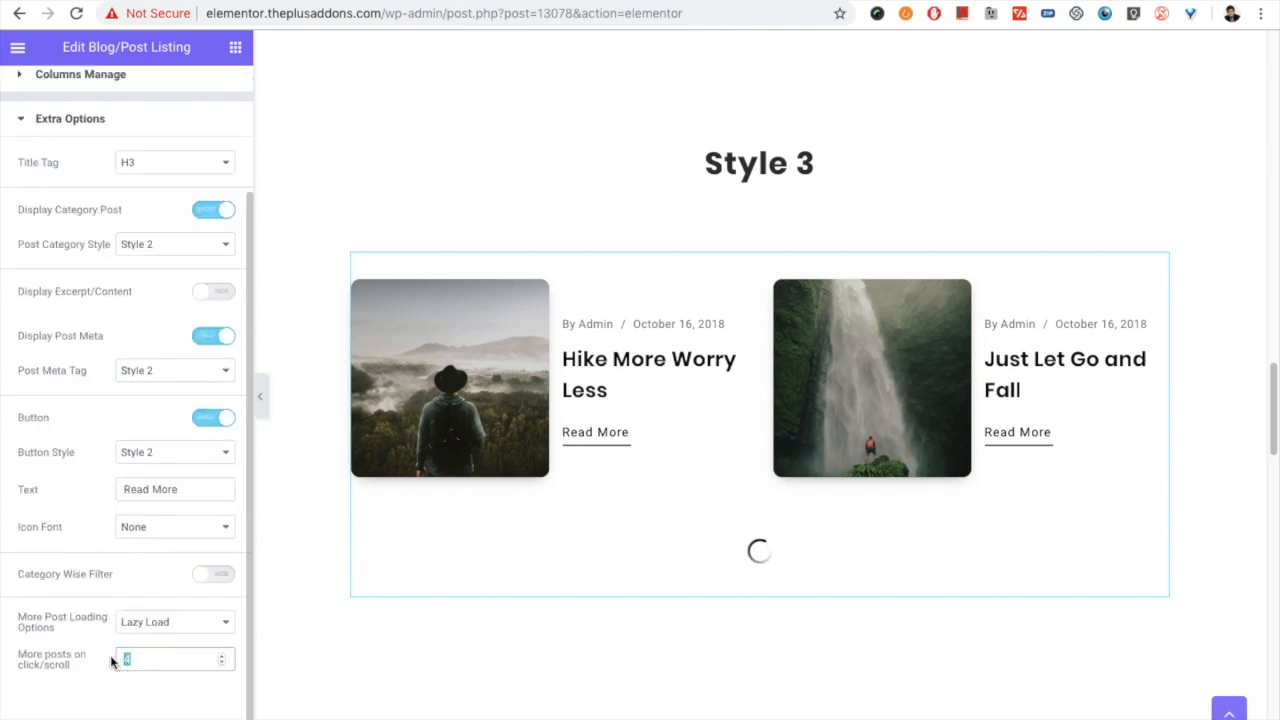
{"action": "type", "text": "3"}
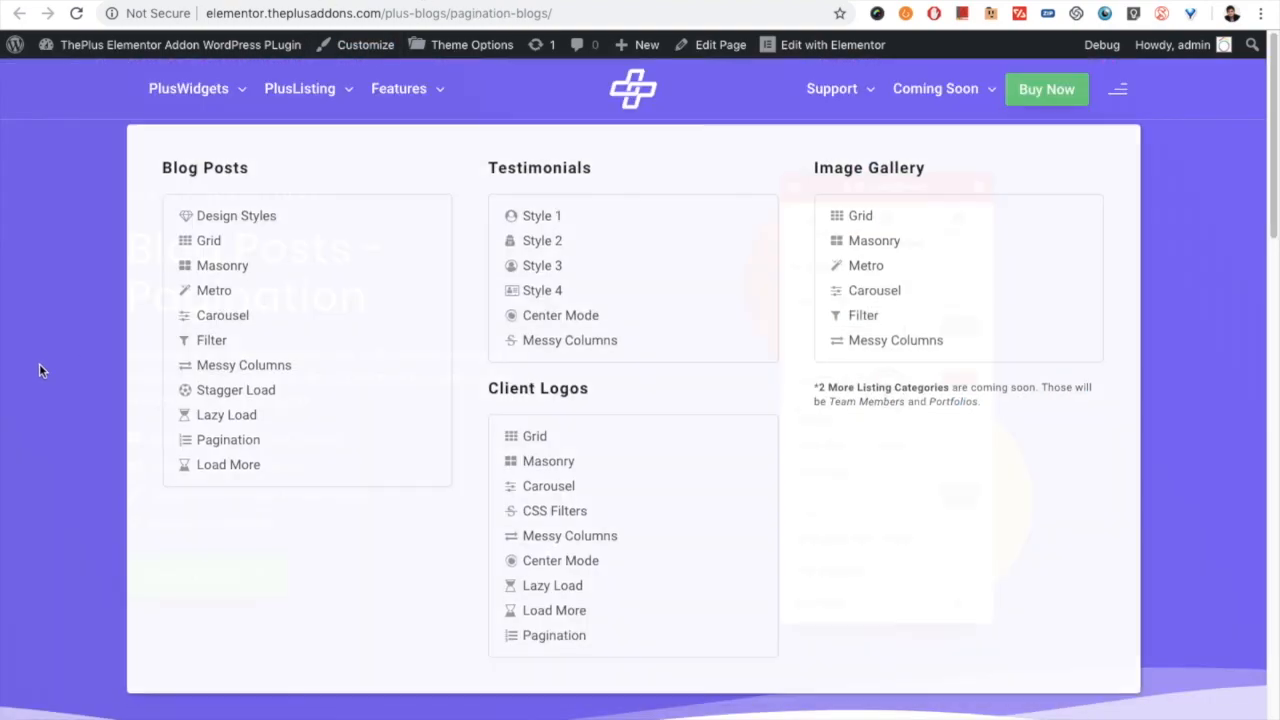
- Glance at the Blog Posts - Pagination demo page, and set the Style 3 listing's More Post Loading Options to Pagination
{"action": "scroll", "coordinate": [12, 343], "scroll_direction": "down", "scroll_amount": 10}
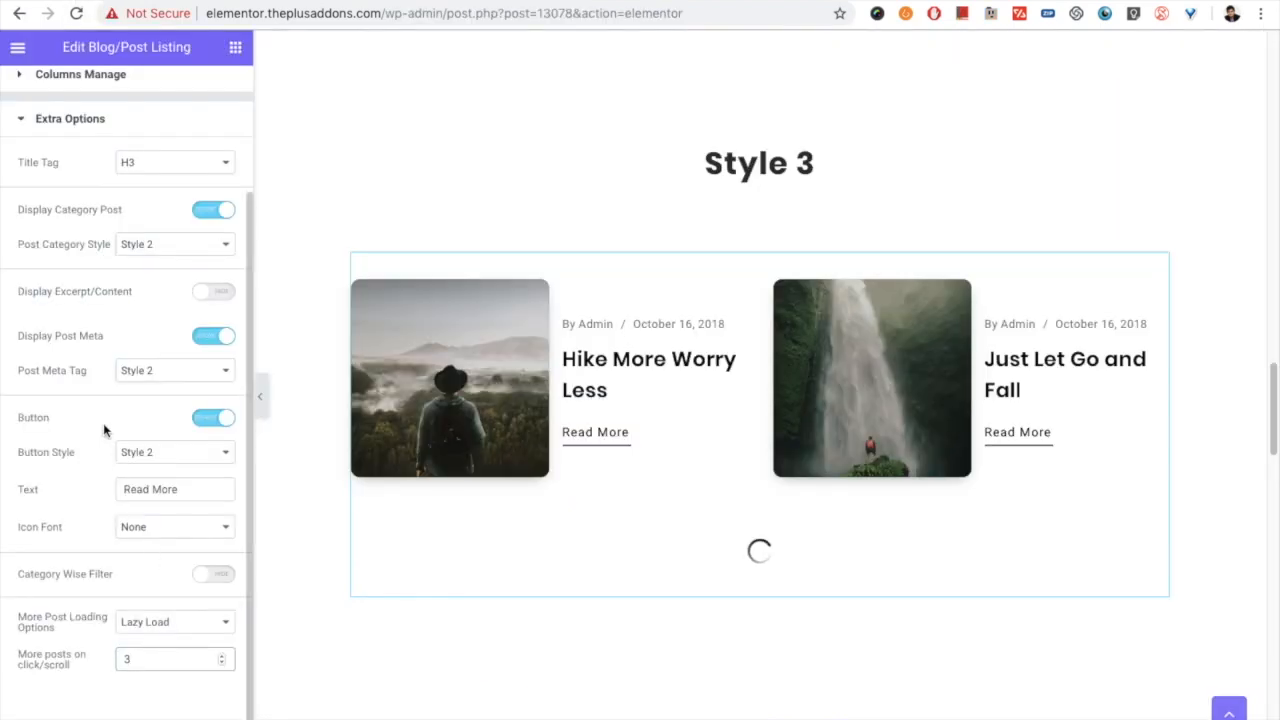
{"action": "scroll", "coordinate": [110, 534], "scroll_direction": "up", "scroll_amount": 3}
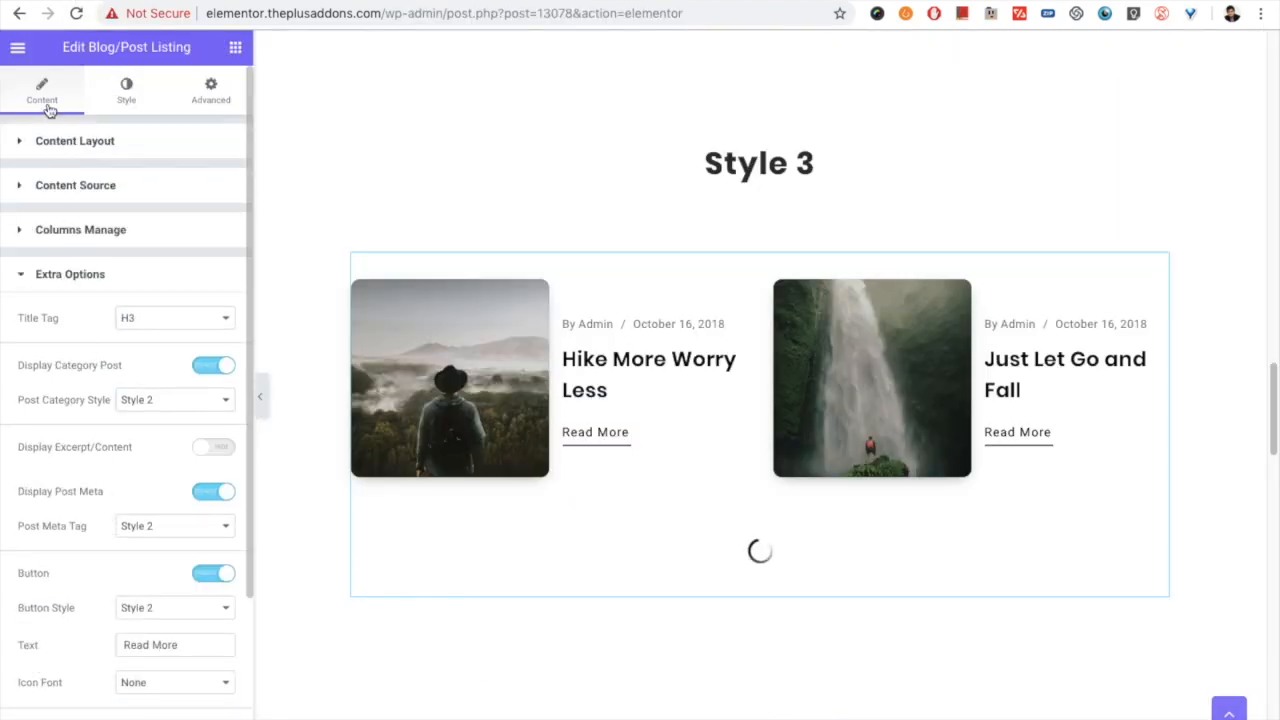
{"action": "scroll", "coordinate": [79, 400], "scroll_direction": "down", "scroll_amount": 3}
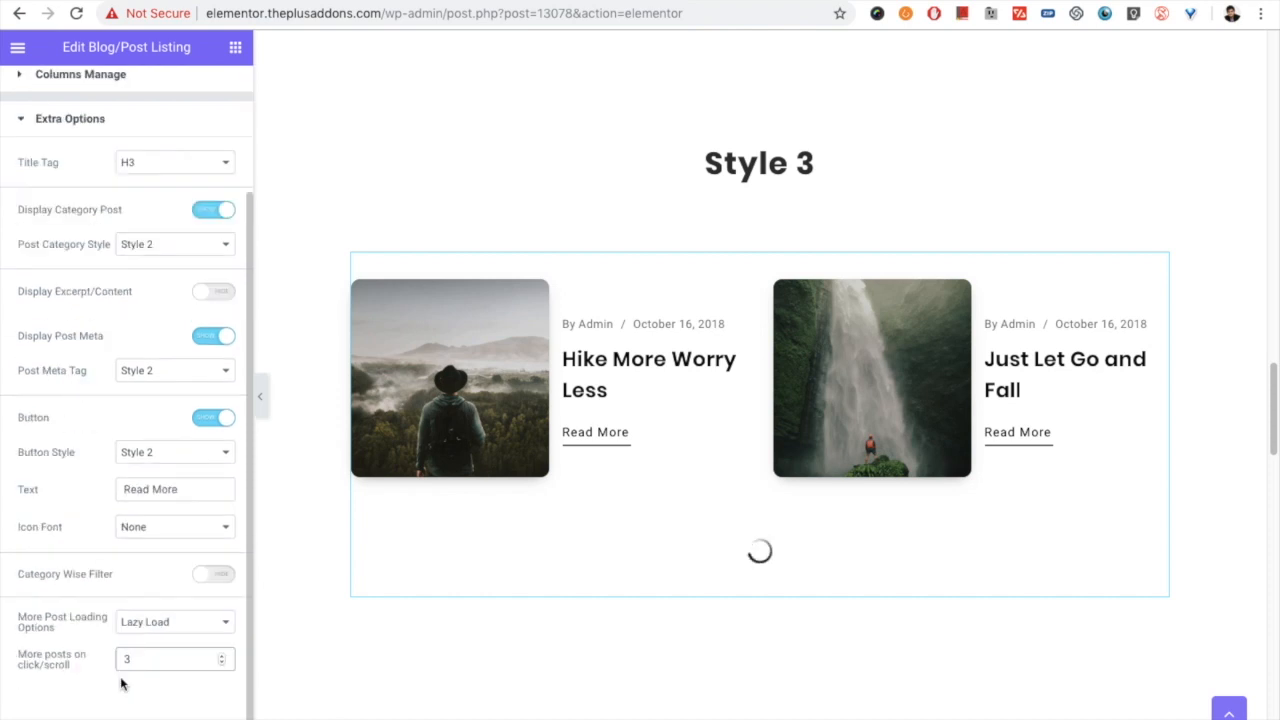
{"action": "left_click_drag", "start_coordinate": [60, 633], "coordinate": [20, 620]}
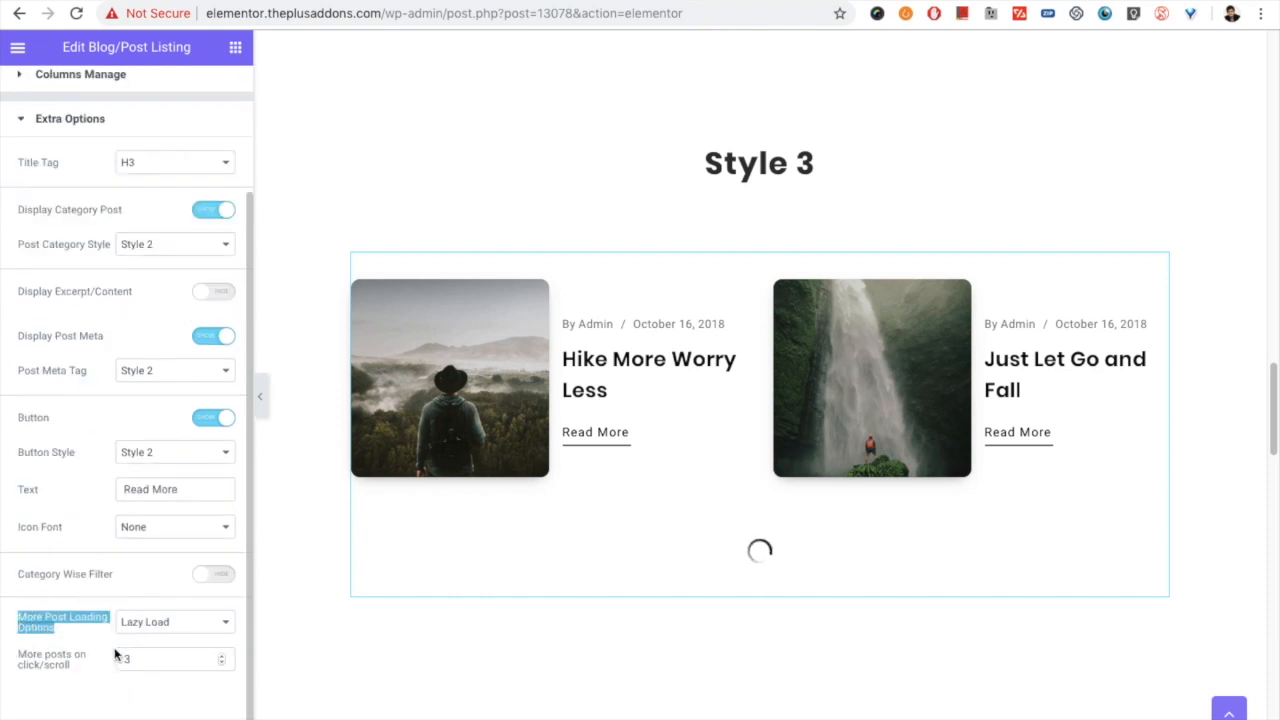
{"action": "left_click", "coordinate": [164, 622]}
{"action": "left_click", "coordinate": [160, 591]}
{"action": "scroll", "coordinate": [150, 658], "scroll_direction": "down", "scroll_amount": 2}
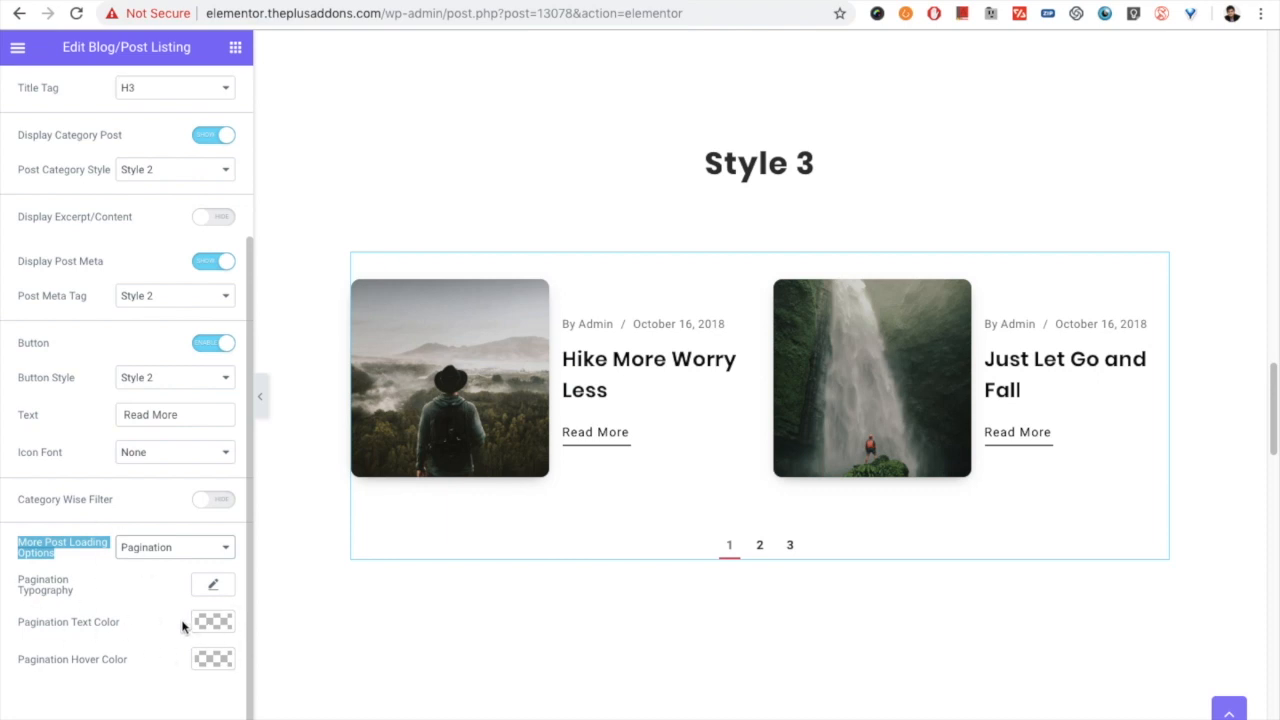
{"action": "left_click", "coordinate": [38, 556]}
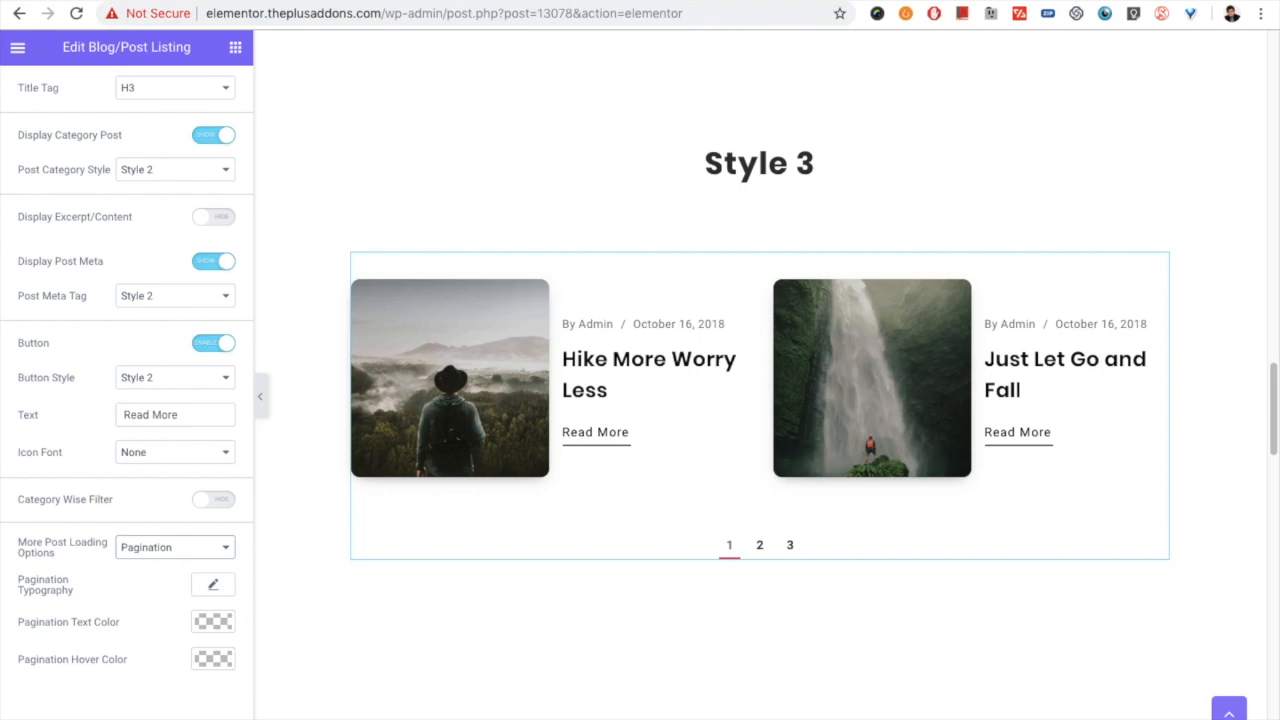
- Switch to the Blog Posts - Pagination demo page and examine its numbered page navigation
{"action": "left_click", "coordinate": [357, 1]}
{"action": "scroll", "coordinate": [395, 192], "scroll_direction": "down", "scroll_amount": 4}
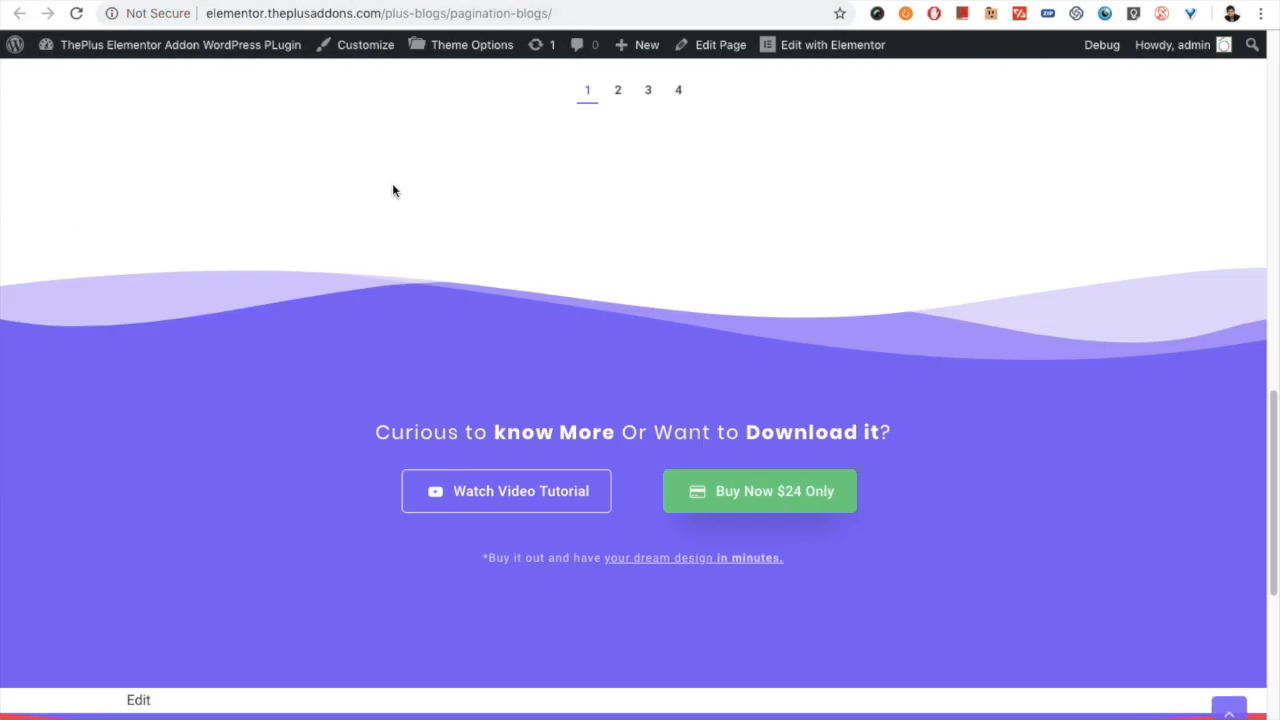
{"action": "scroll", "coordinate": [403, 83], "scroll_direction": "up", "scroll_amount": 7}
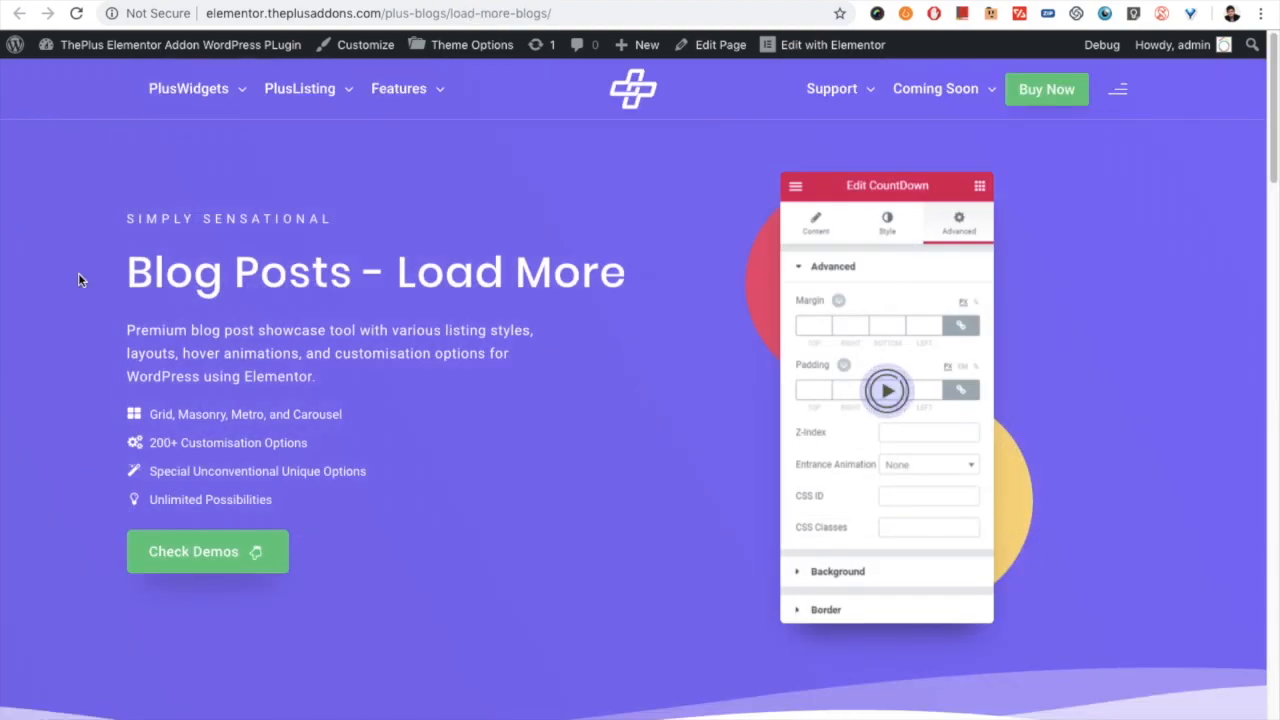
- On the Blog Posts - Load More demo page, load more posts in the Load More 1 listing and examine how they appear
{"action": "scroll", "coordinate": [467, 342], "scroll_direction": "down", "scroll_amount": 10}
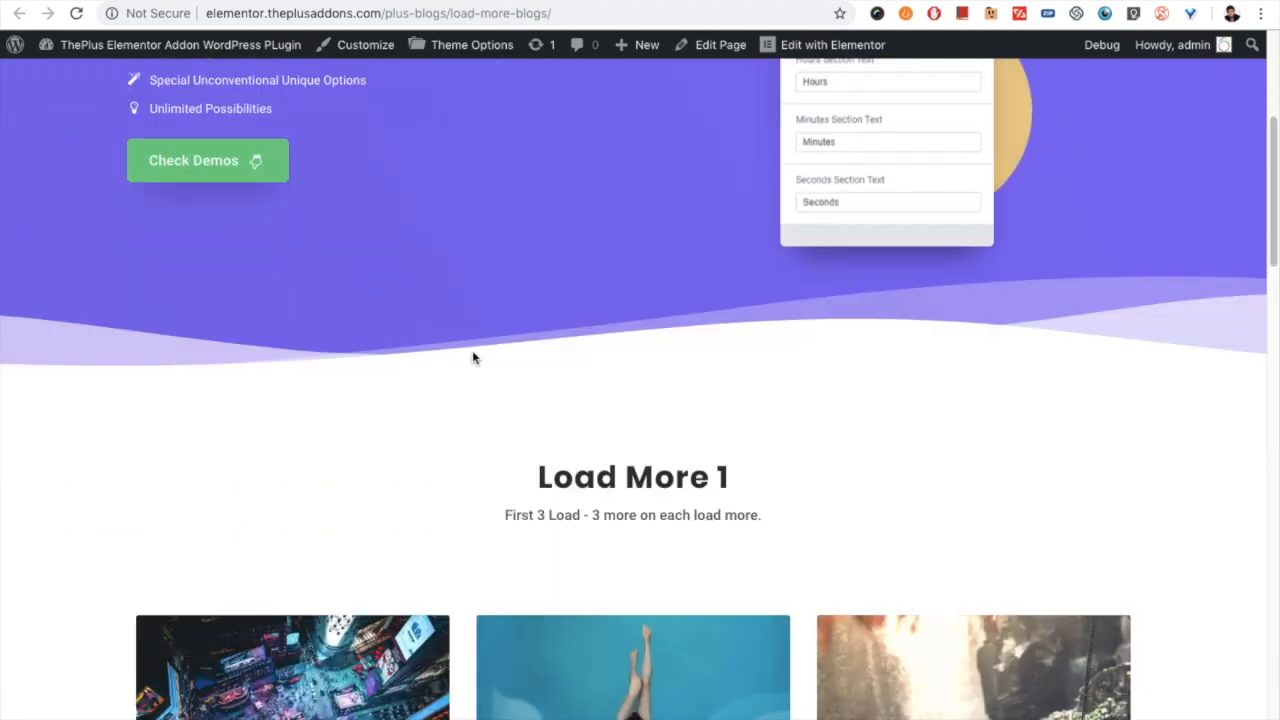
{"action": "left_click", "coordinate": [620, 533]}
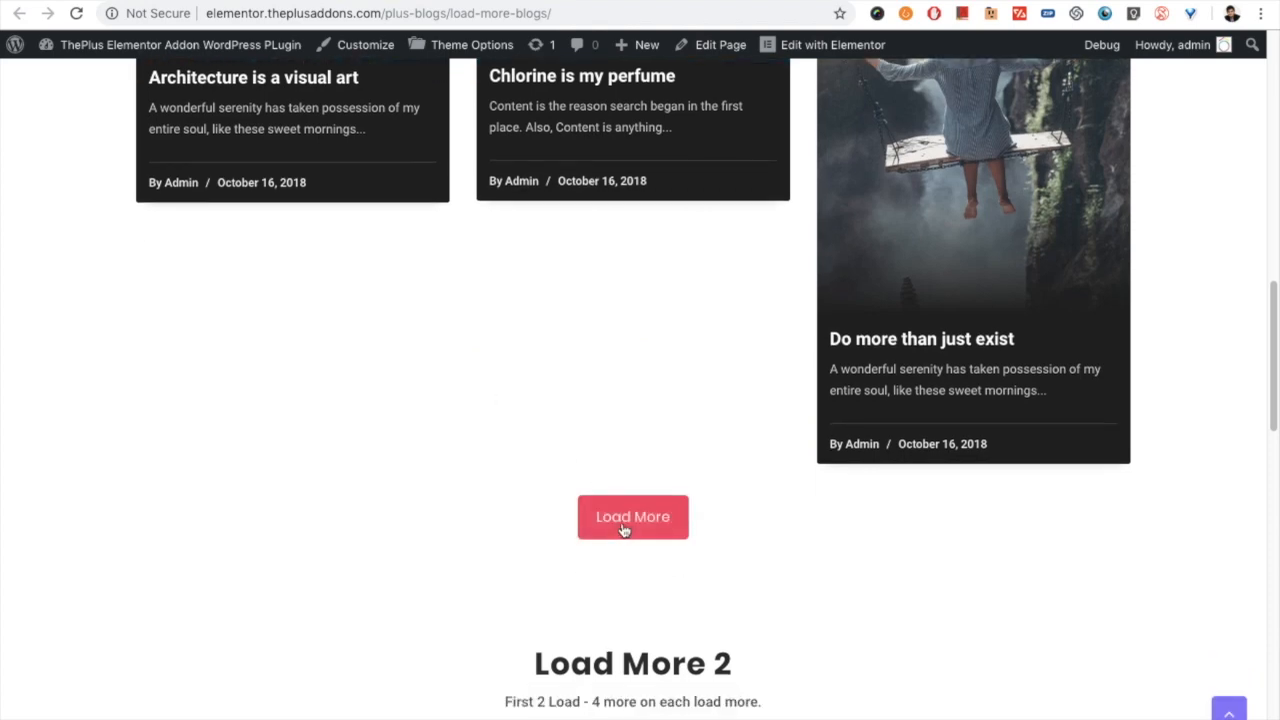
{"action": "scroll", "coordinate": [600, 500], "scroll_direction": "down", "scroll_amount": 10}
{"action": "scroll", "coordinate": [588, 426], "scroll_direction": "up", "scroll_amount": 10}
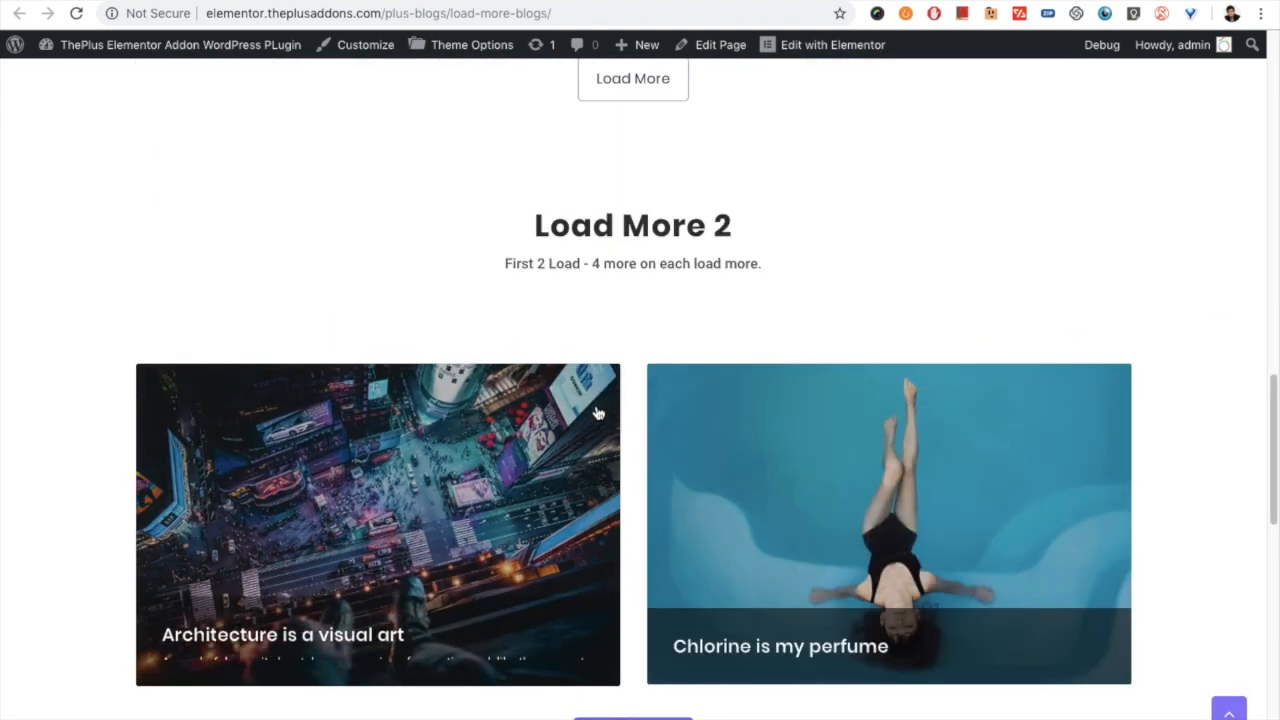
{"action": "left_click", "coordinate": [611, 577]}
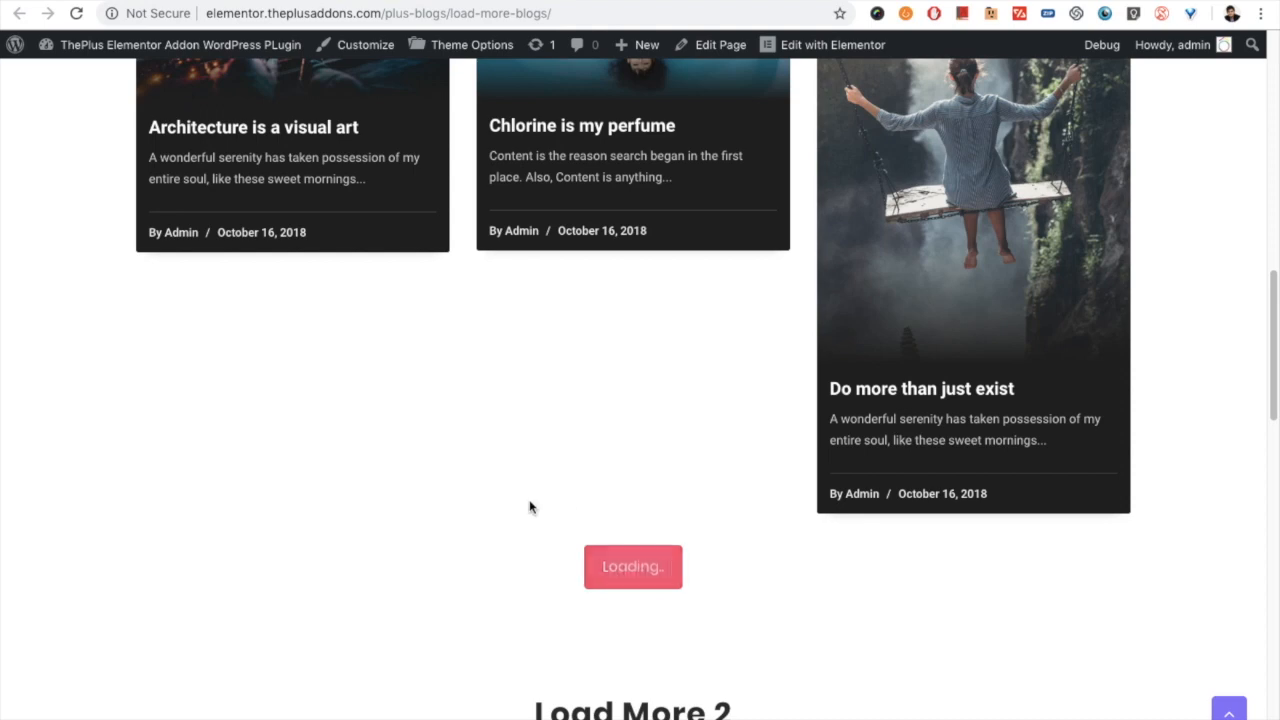
{"action": "scroll", "coordinate": [567, 491], "scroll_direction": "down", "scroll_amount": 1}
{"action": "scroll", "coordinate": [600, 495], "scroll_direction": "down", "scroll_amount": 6}
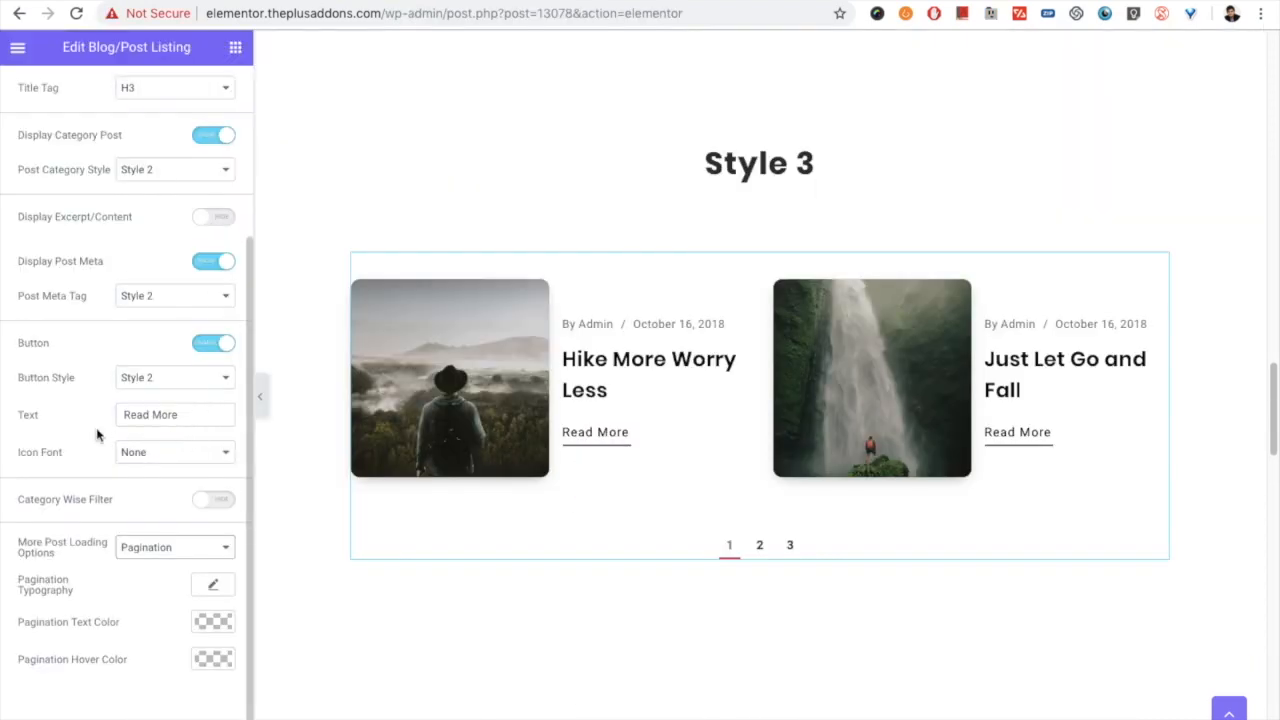
- Back in the Elementor editor, set the Style 3 listing's More Post Loading Options to Load More
{"action": "scroll", "coordinate": [46, 539], "scroll_direction": "up", "scroll_amount": 3}
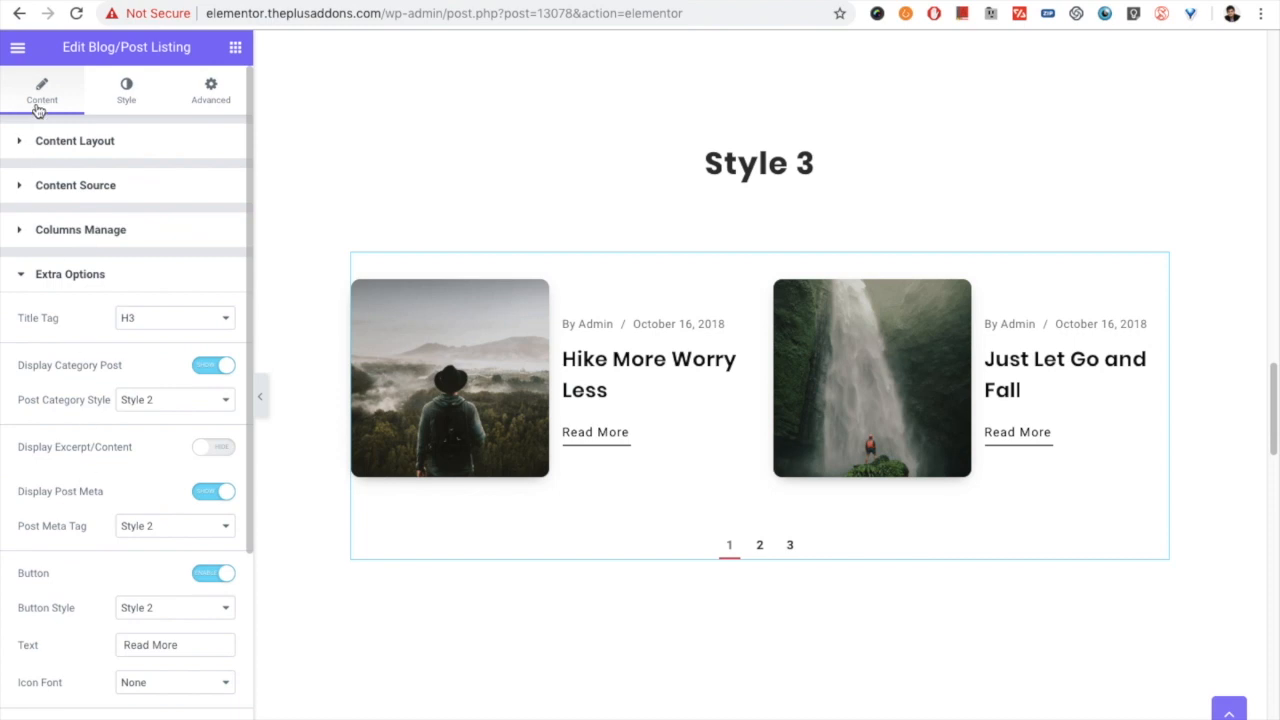
{"action": "scroll", "coordinate": [71, 310], "scroll_direction": "down", "scroll_amount": 3}
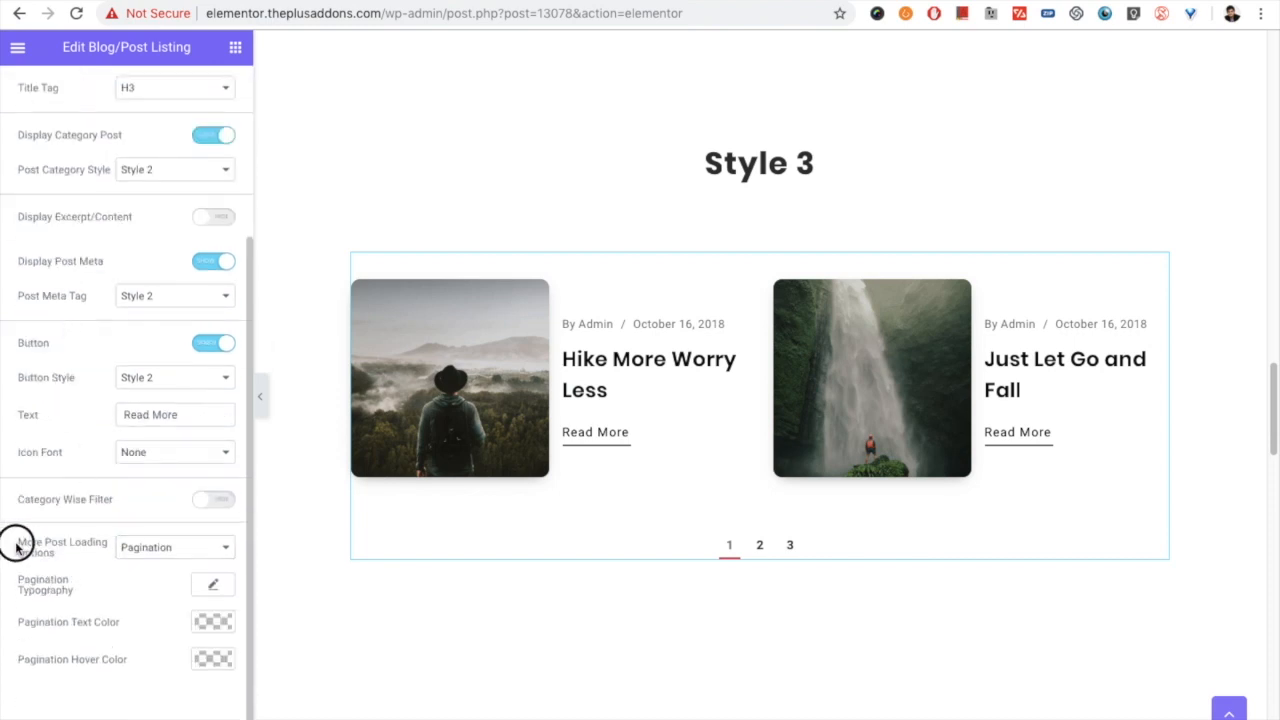
{"action": "left_click", "coordinate": [139, 549]}
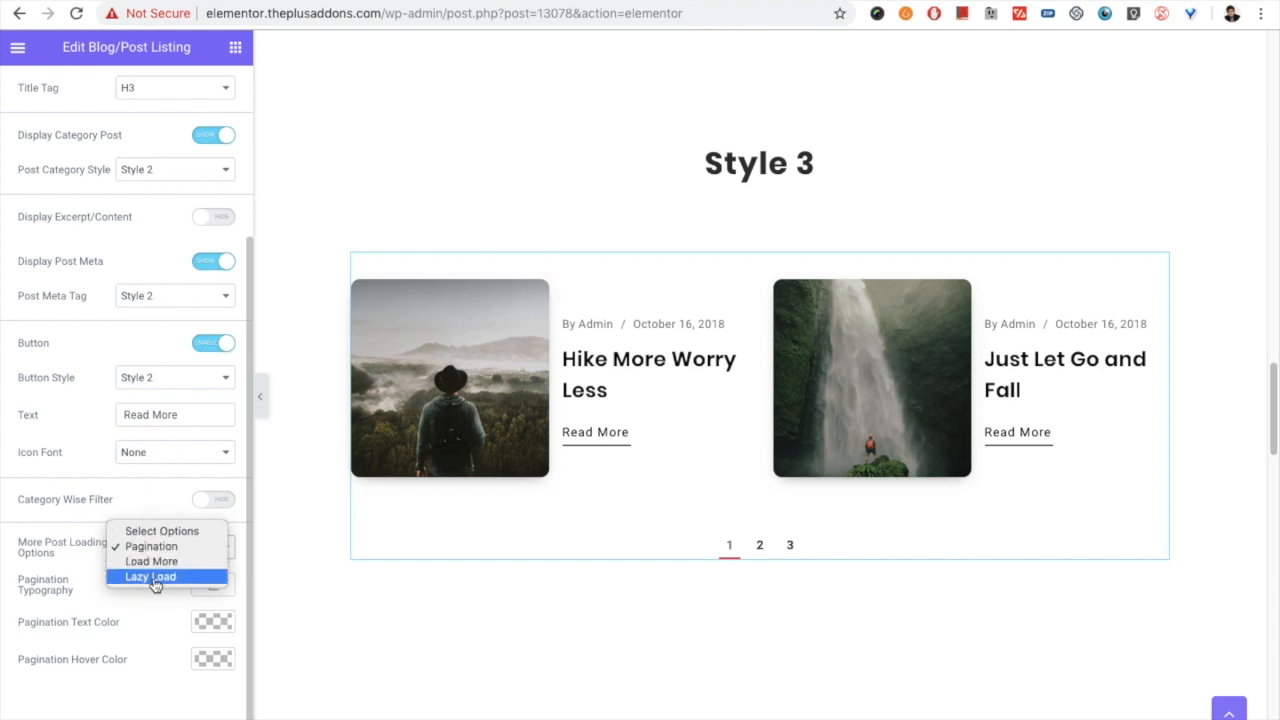
{"action": "left_click", "coordinate": [152, 561]}
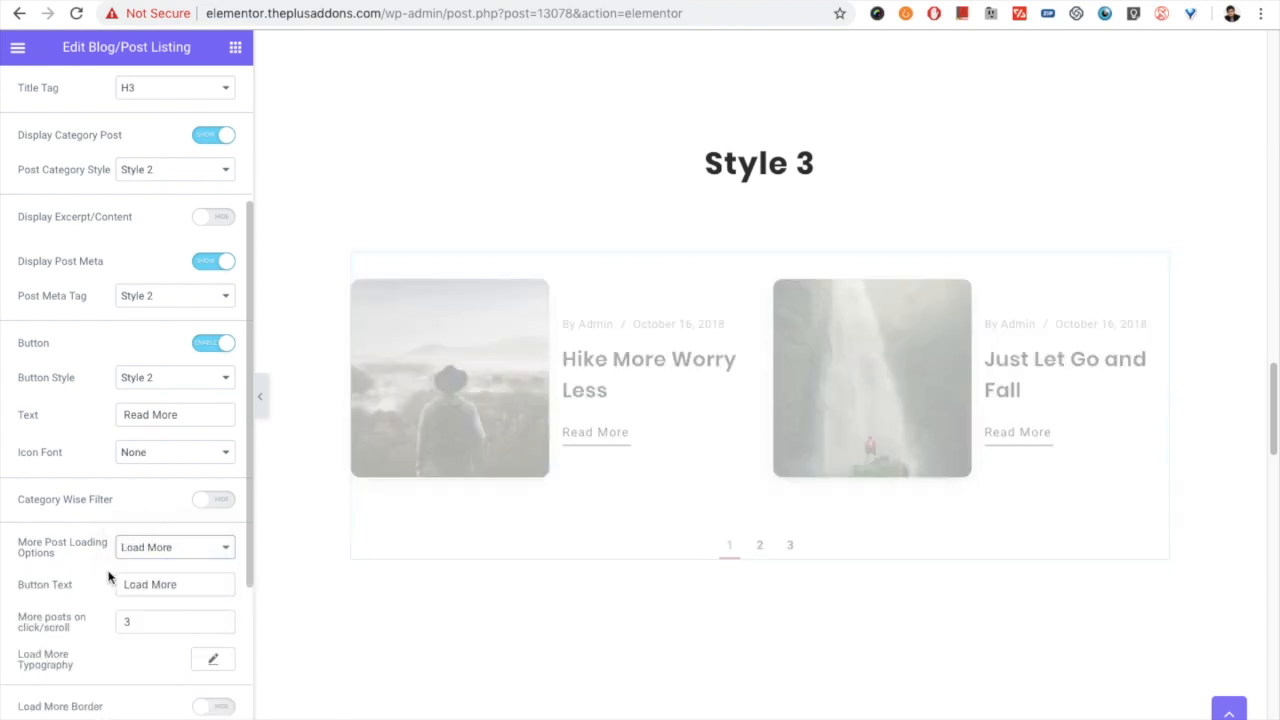
- Examine the Style 3 listing's Load More settings: Button Text, More posts on click/scroll, and Maximum Posts Display under Content Source
{"action": "scroll", "coordinate": [107, 573], "scroll_direction": "down", "scroll_amount": 2}
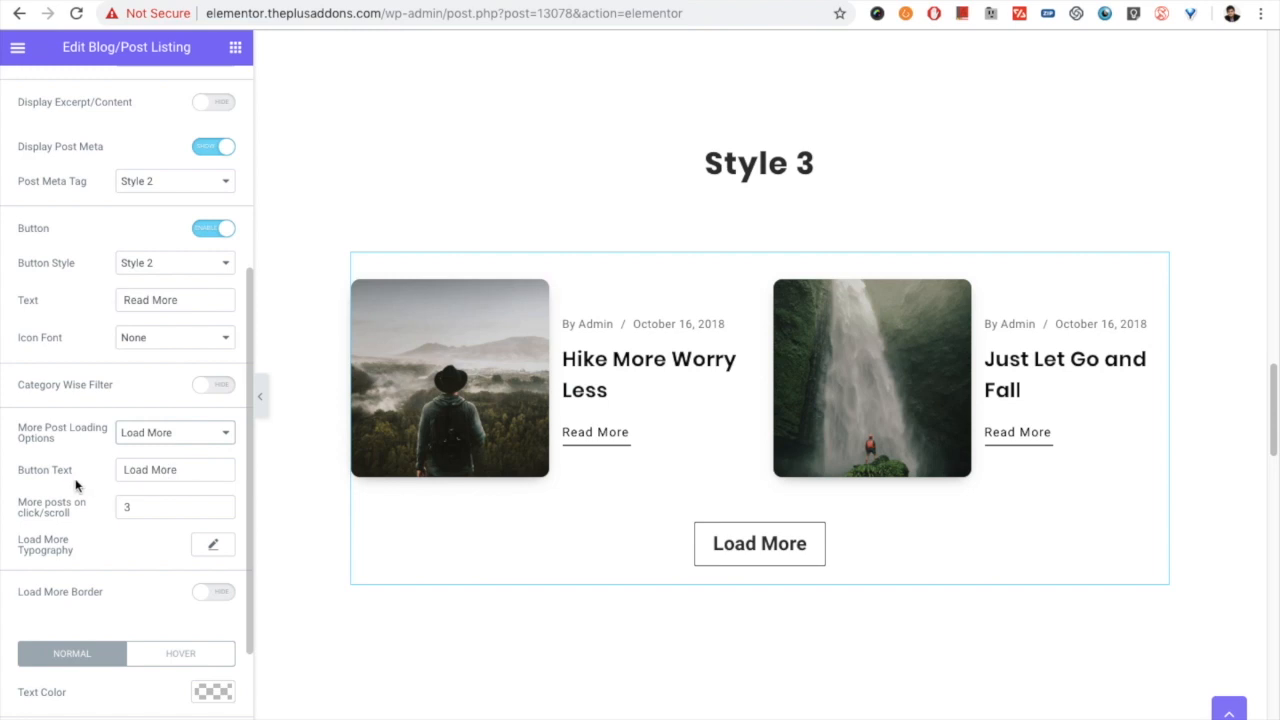
{"action": "left_click_drag", "start_coordinate": [188, 472], "coordinate": [120, 460]}
{"action": "left_click_drag", "start_coordinate": [155, 511], "coordinate": [116, 510]}
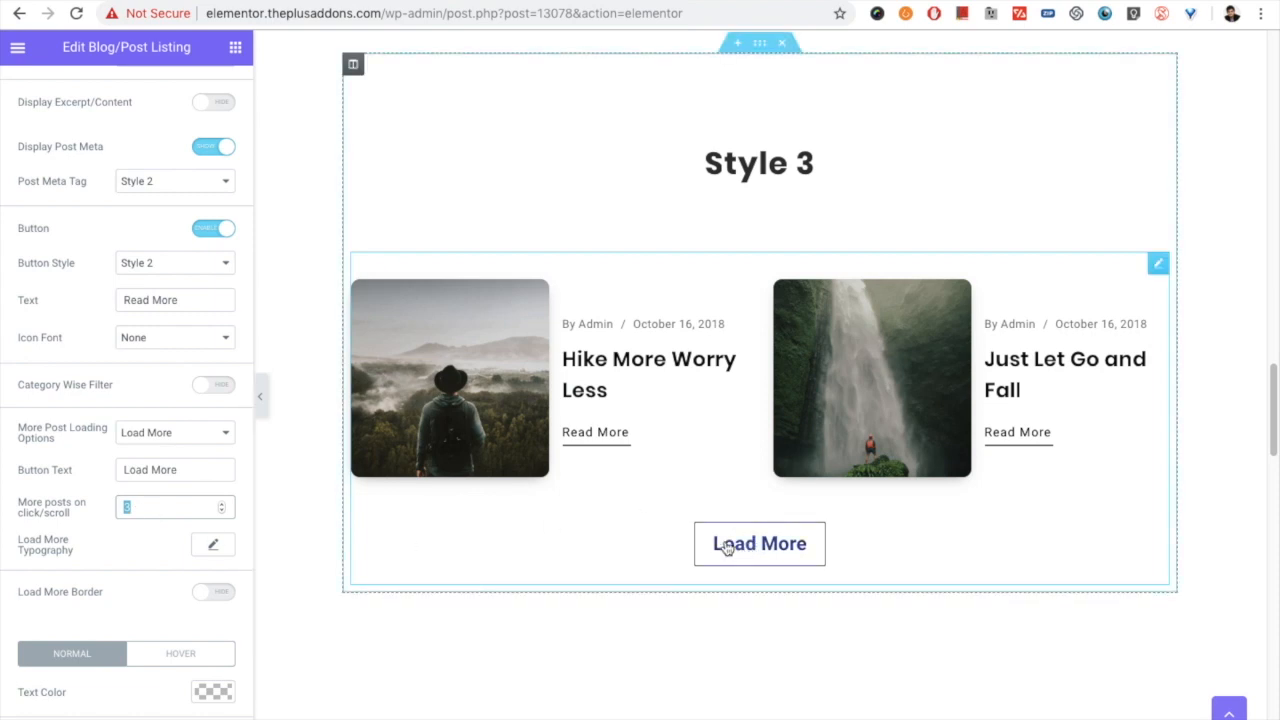
{"action": "scroll", "coordinate": [111, 333], "scroll_direction": "up", "scroll_amount": 5}
{"action": "left_click", "coordinate": [60, 186]}
{"action": "double_click", "coordinate": [126, 296]}
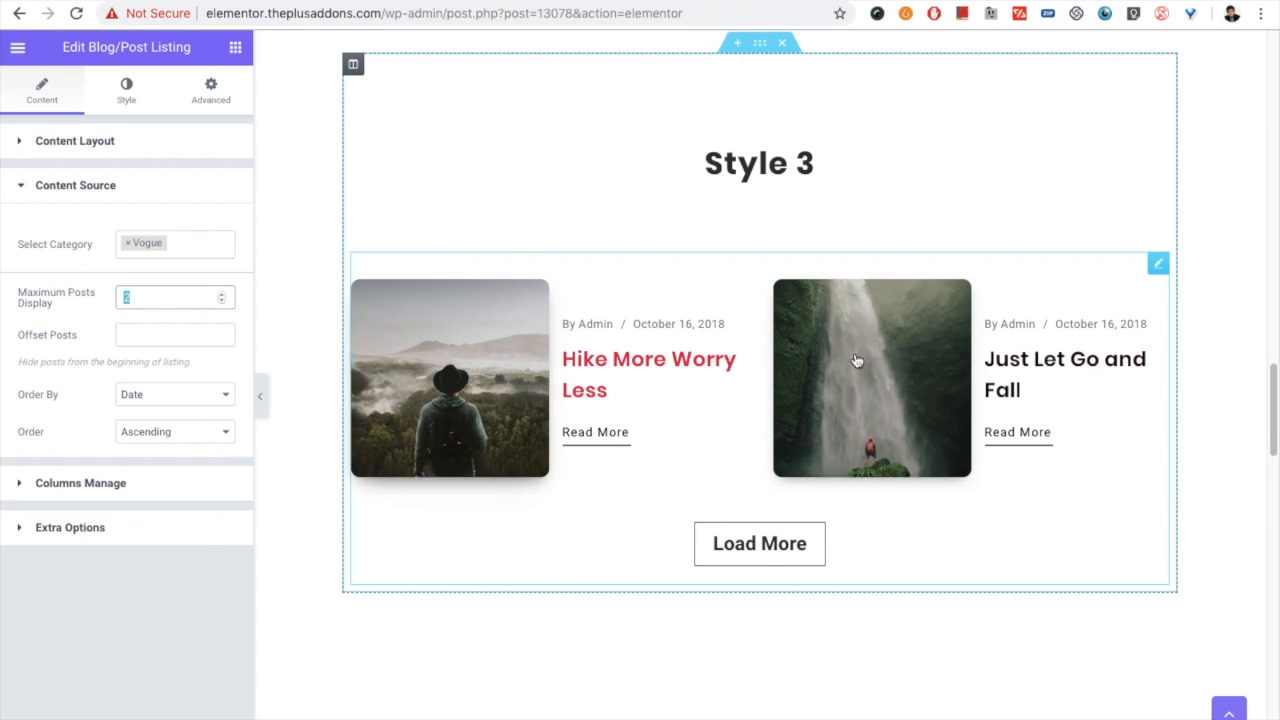
{"action": "left_click", "coordinate": [50, 184]}
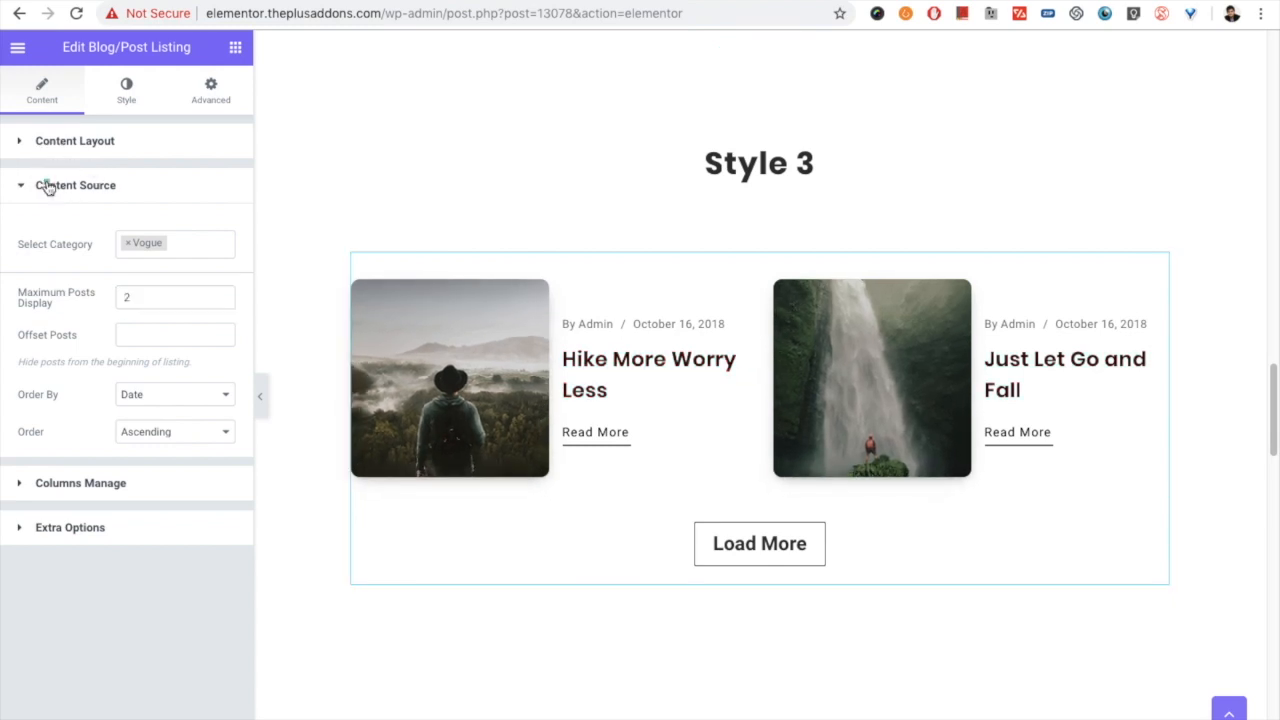
{"action": "left_click", "coordinate": [766, 554]}
{"action": "scroll", "coordinate": [226, 546], "scroll_direction": "down", "scroll_amount": 5}
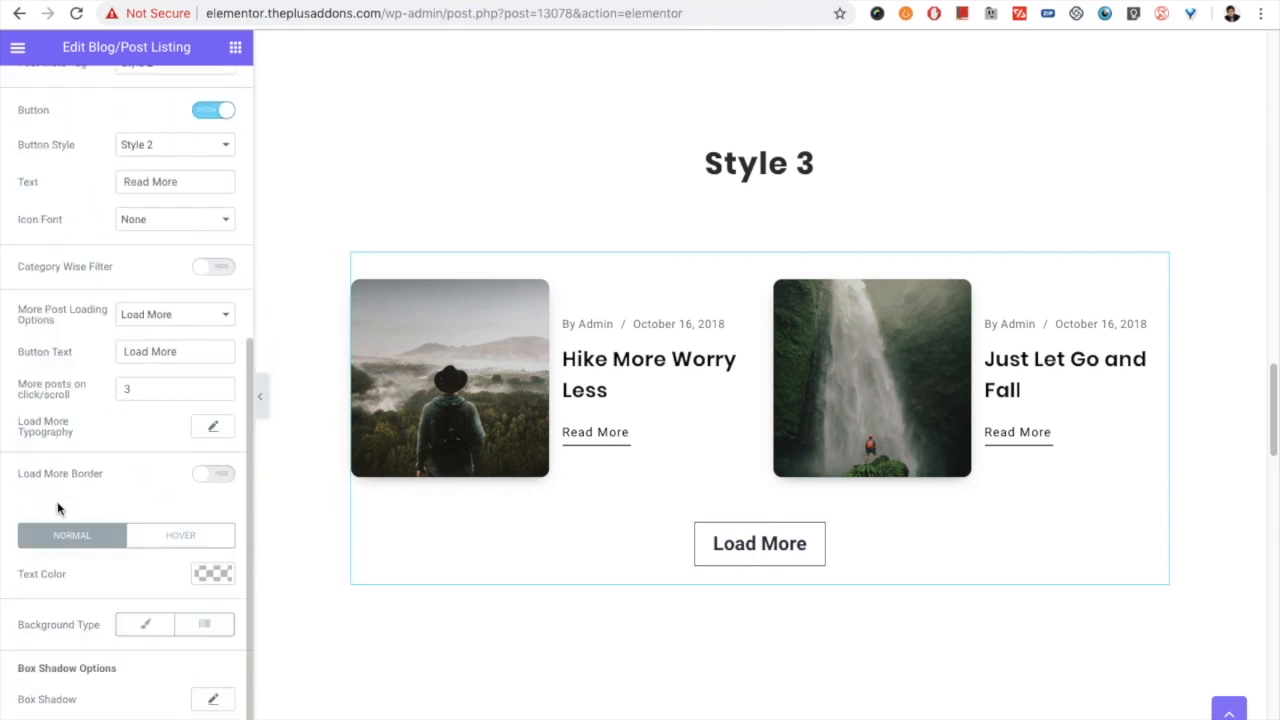
{"action": "double_click", "coordinate": [124, 392]}
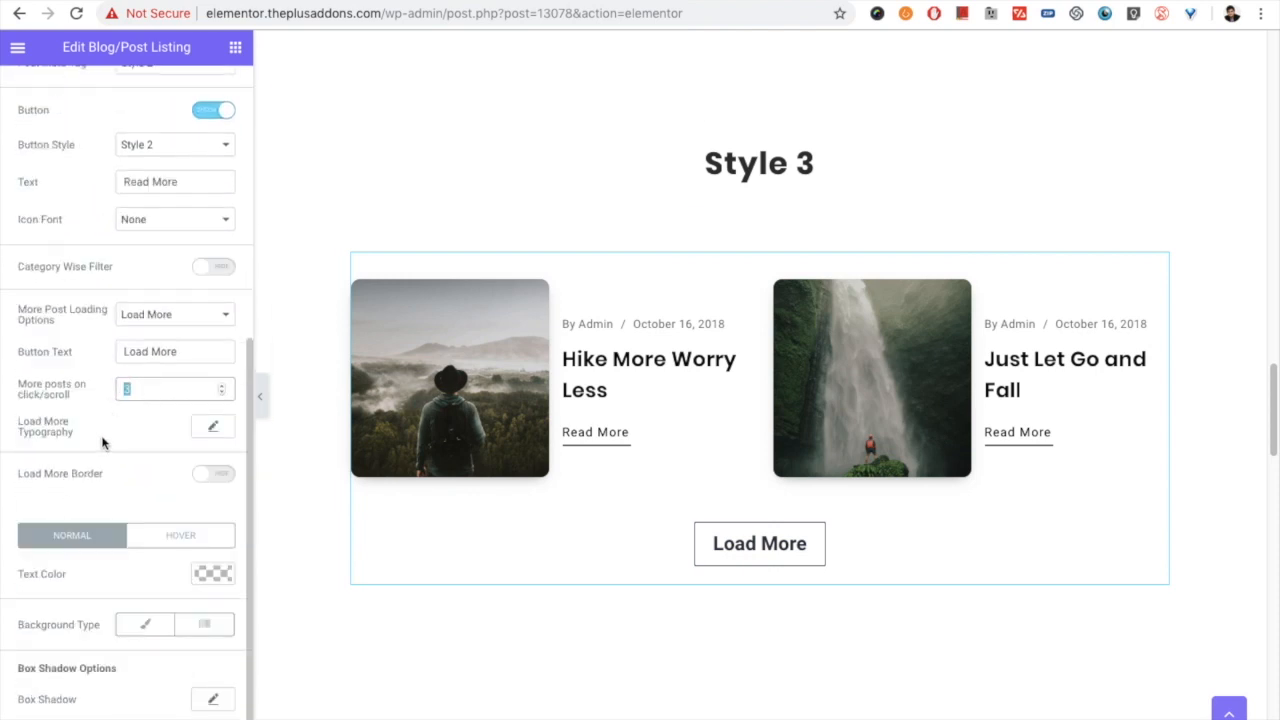
- Enable the Load More Border to review its style, width and color options, and disable it again
{"action": "left_click", "coordinate": [214, 476]}
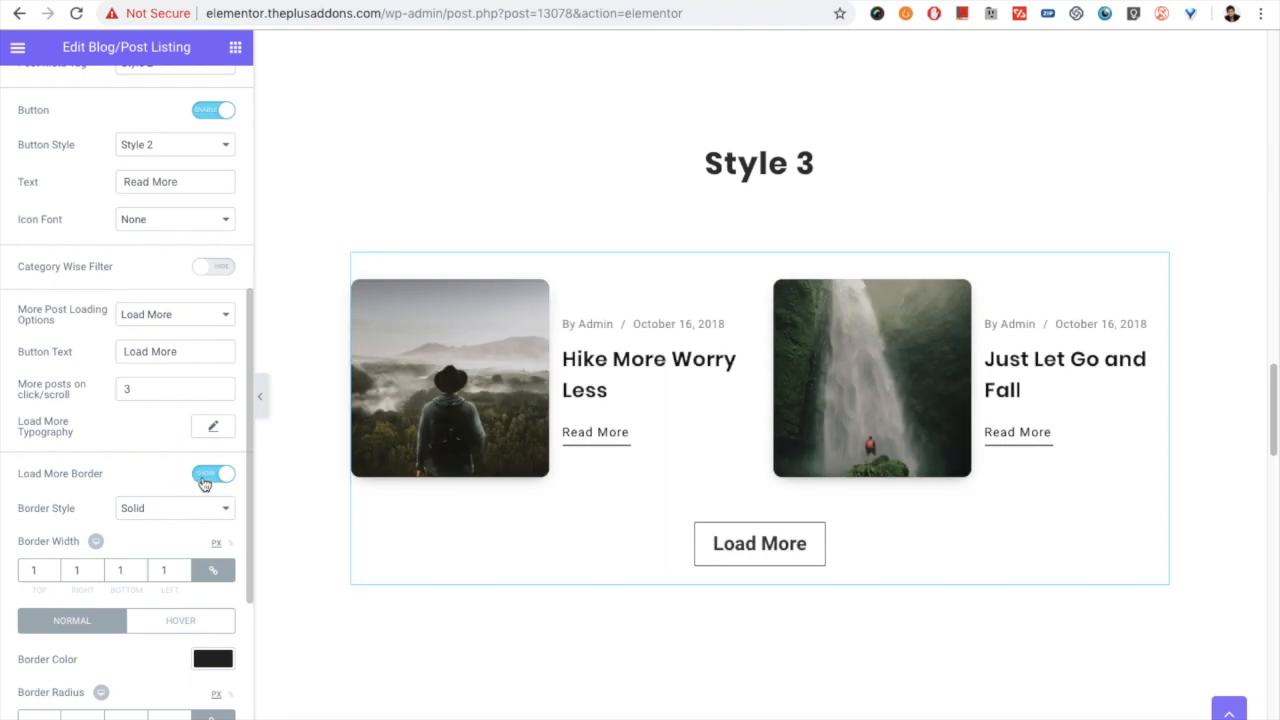
{"action": "left_click", "coordinate": [210, 486]}
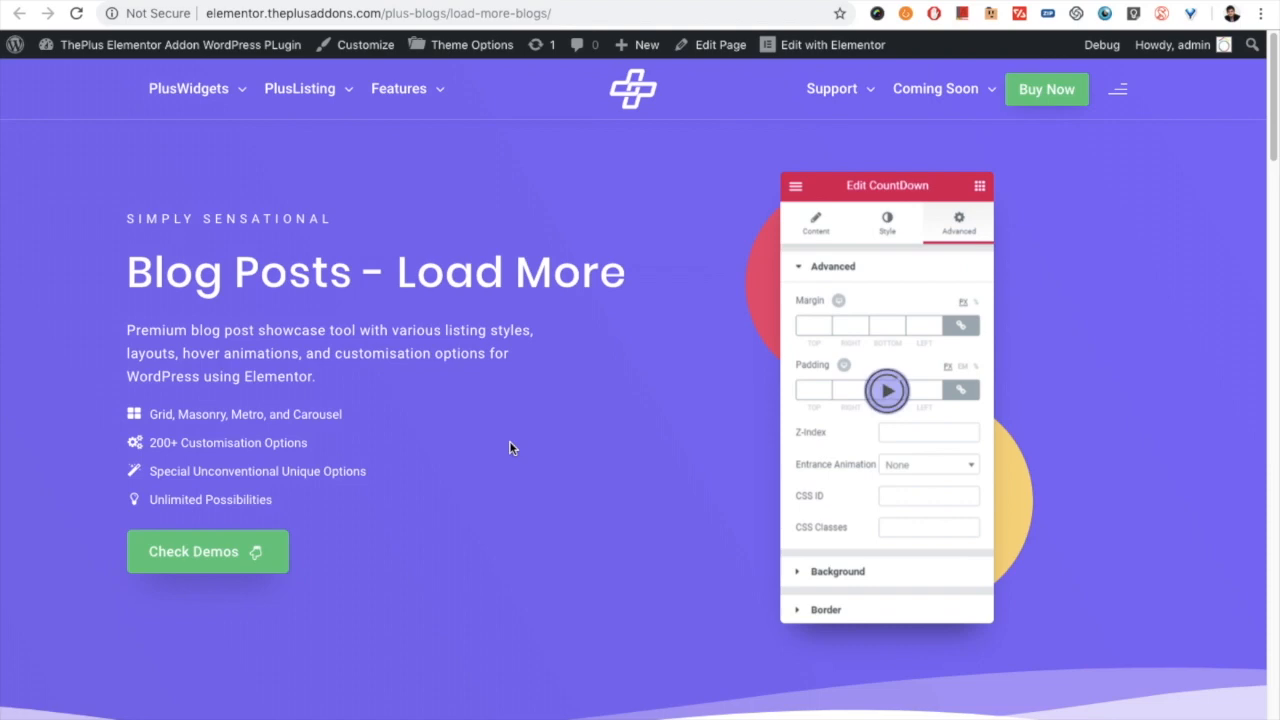
- On the Blog Posts - Load More demo page, bring up the PlusListing overview of Blog Posts demos
{"action": "mouse_move", "coordinate": [312, 90]}
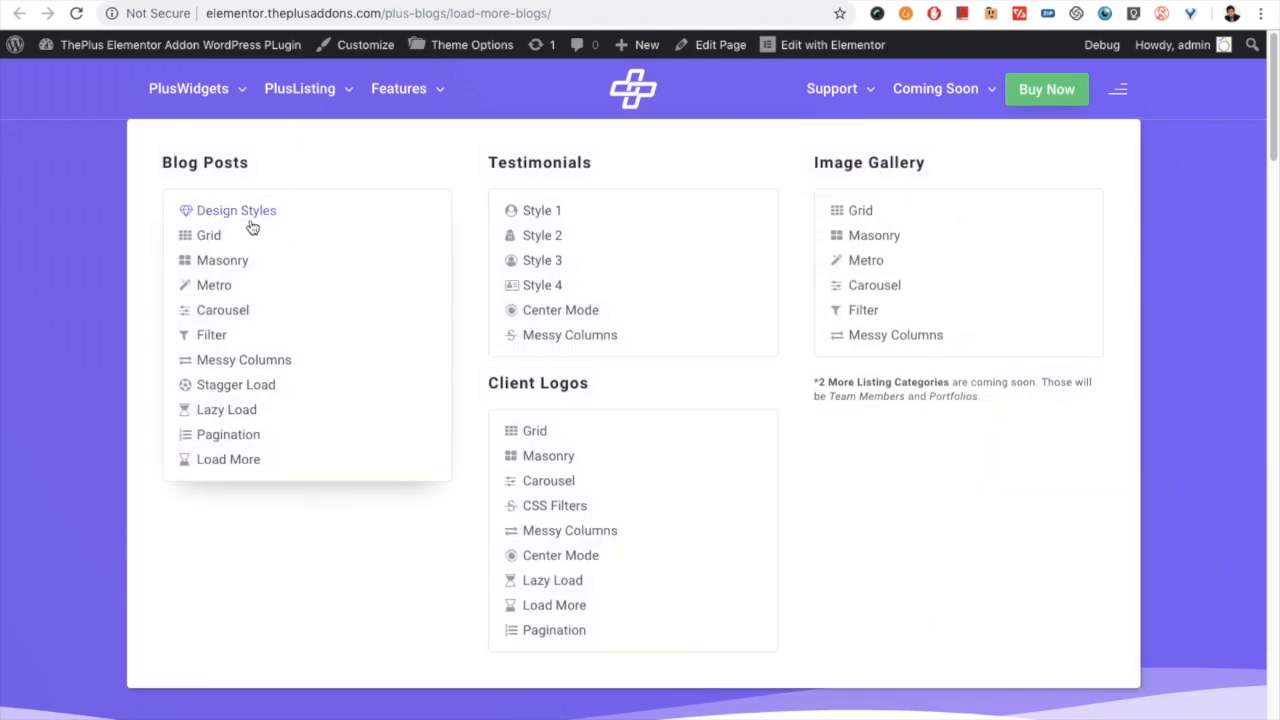